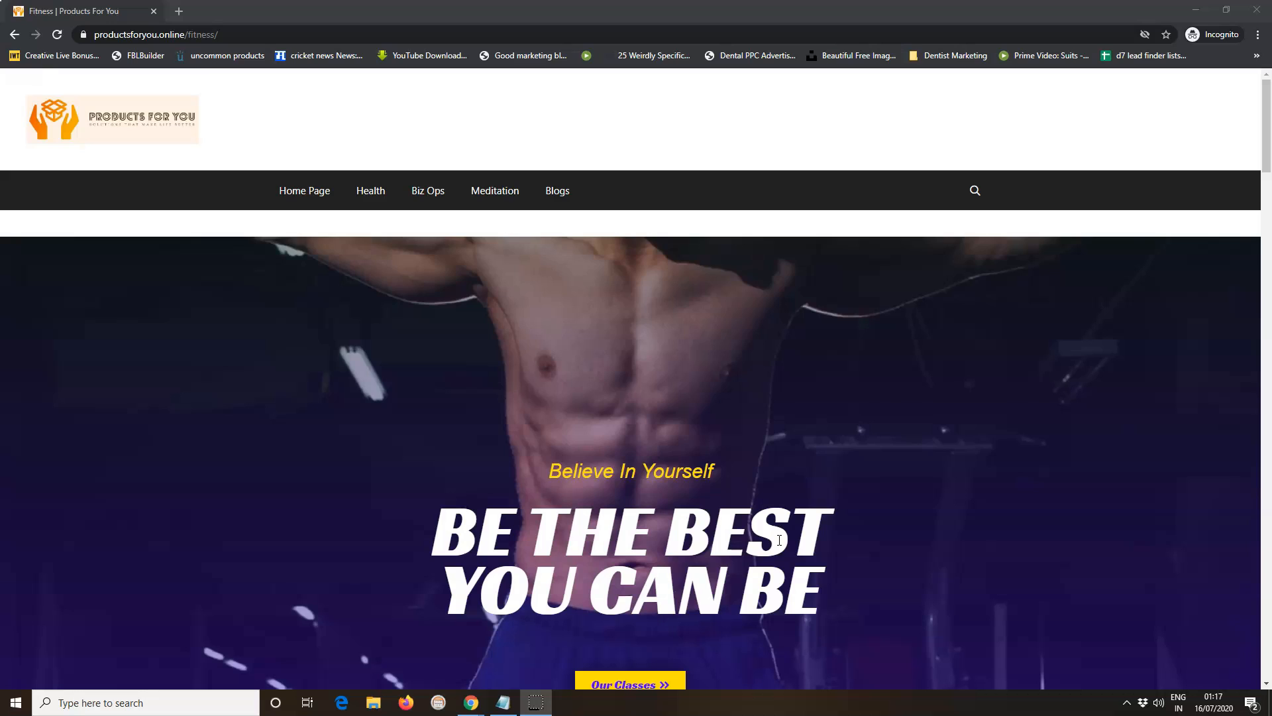
# Switch to the WordPress admin window and look at the Elementor entry among the installed plugins.
pyautogui.hotkey('alt', 'Tab')
pyautogui.hotkey('alt', 'Tab')
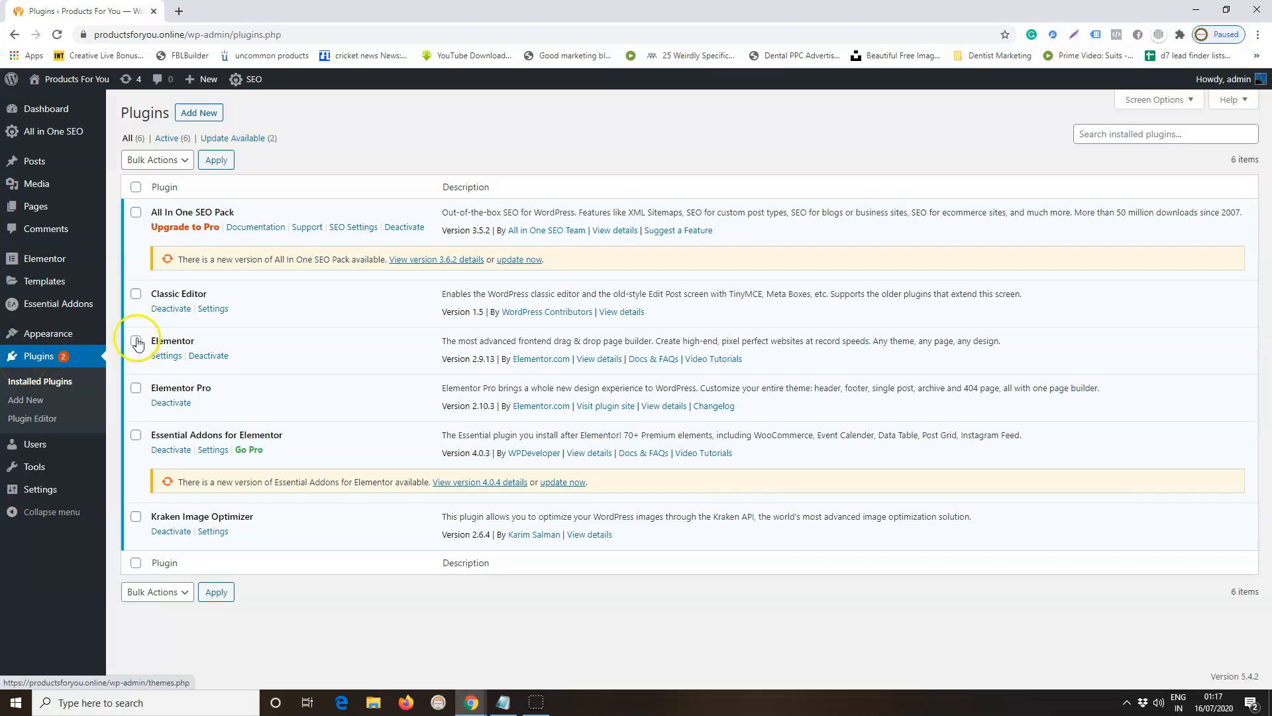
pyautogui.doubleClick(171, 341)
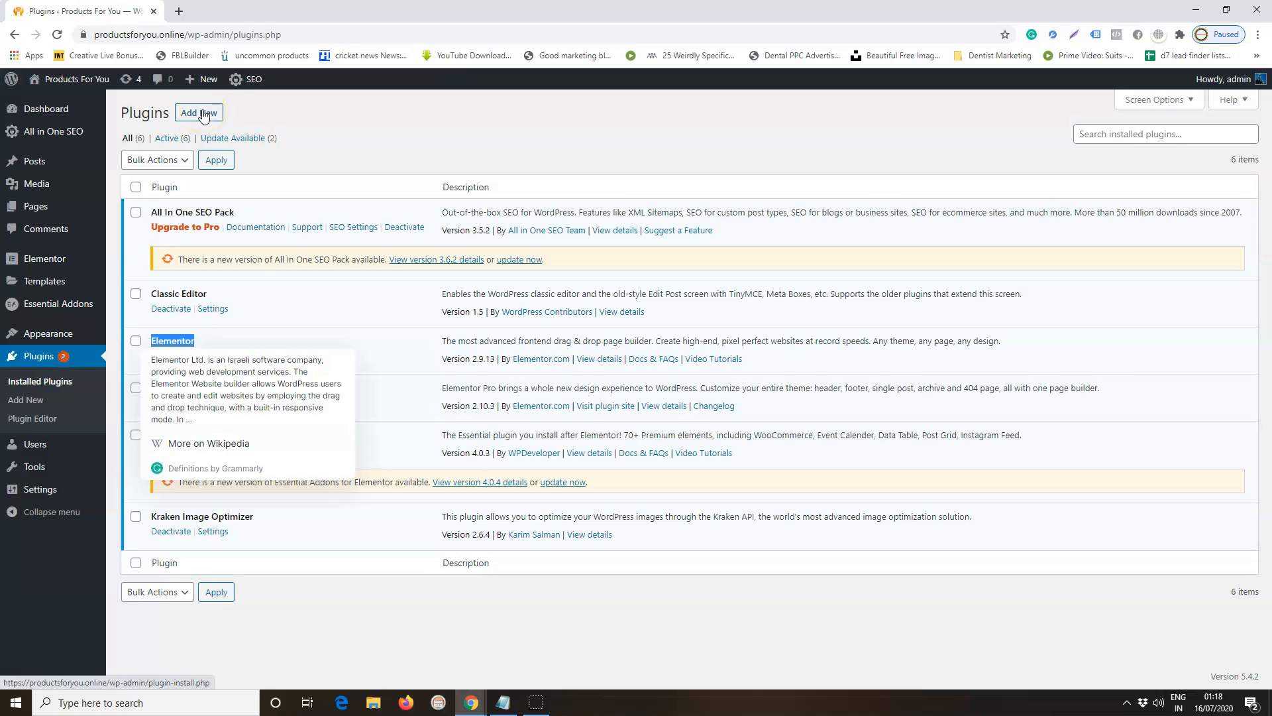
pyautogui.click(1198, 308)
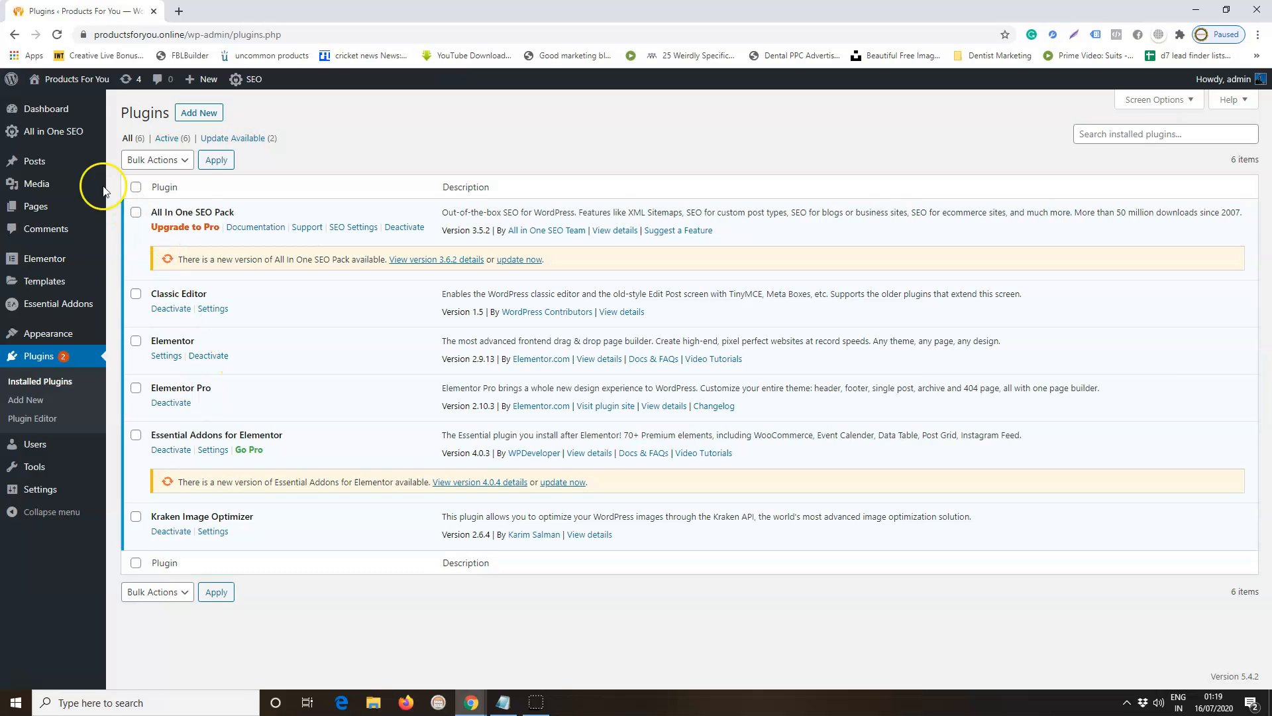
# Add a new WordPress page titled "Excercise", using the published Fitness page as the reference design.
pyautogui.click(36, 207)
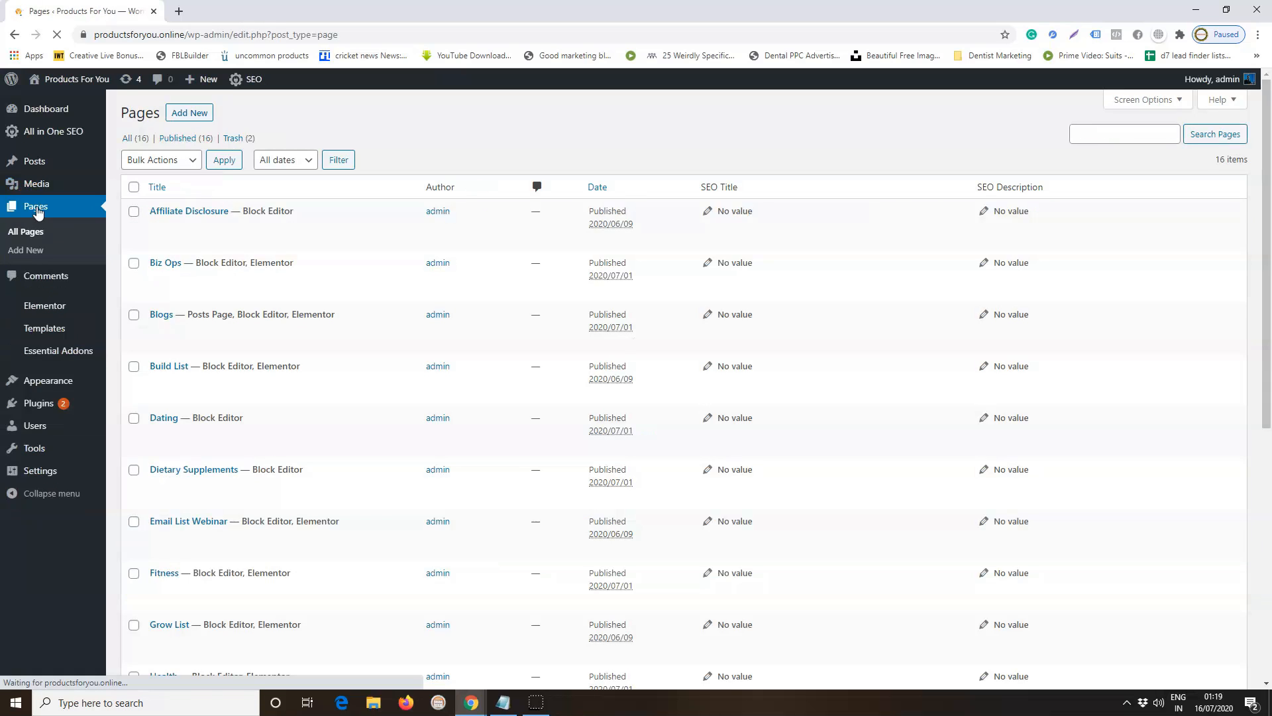
pyautogui.click(186, 117)
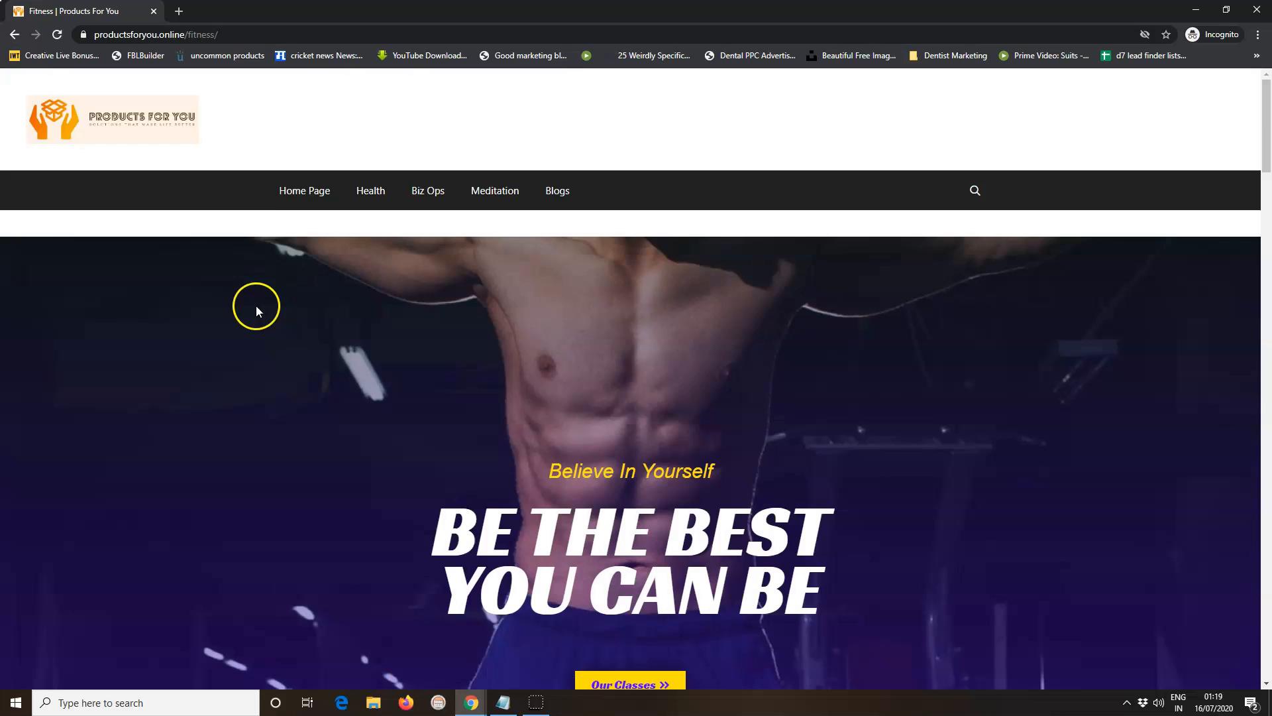
pyautogui.scroll(-1, 762, 314)
pyautogui.scroll(-20, 763, 312)
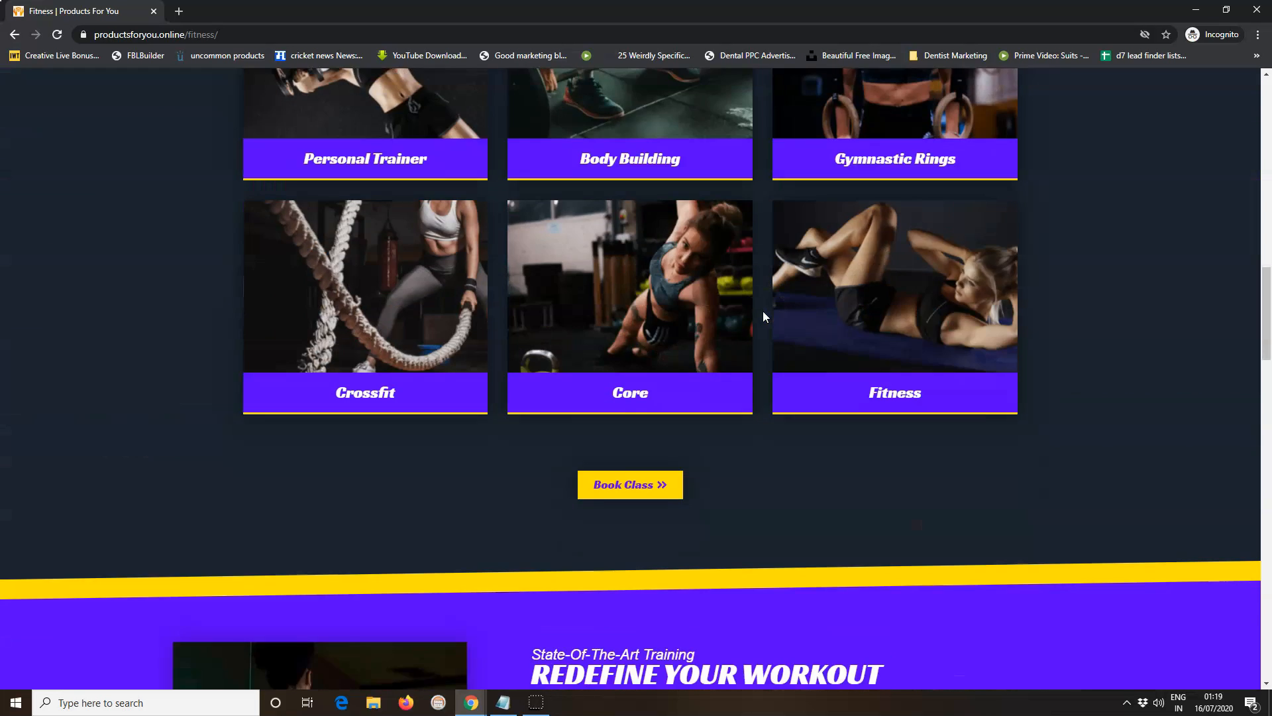
pyautogui.scroll(-10, 762, 311)
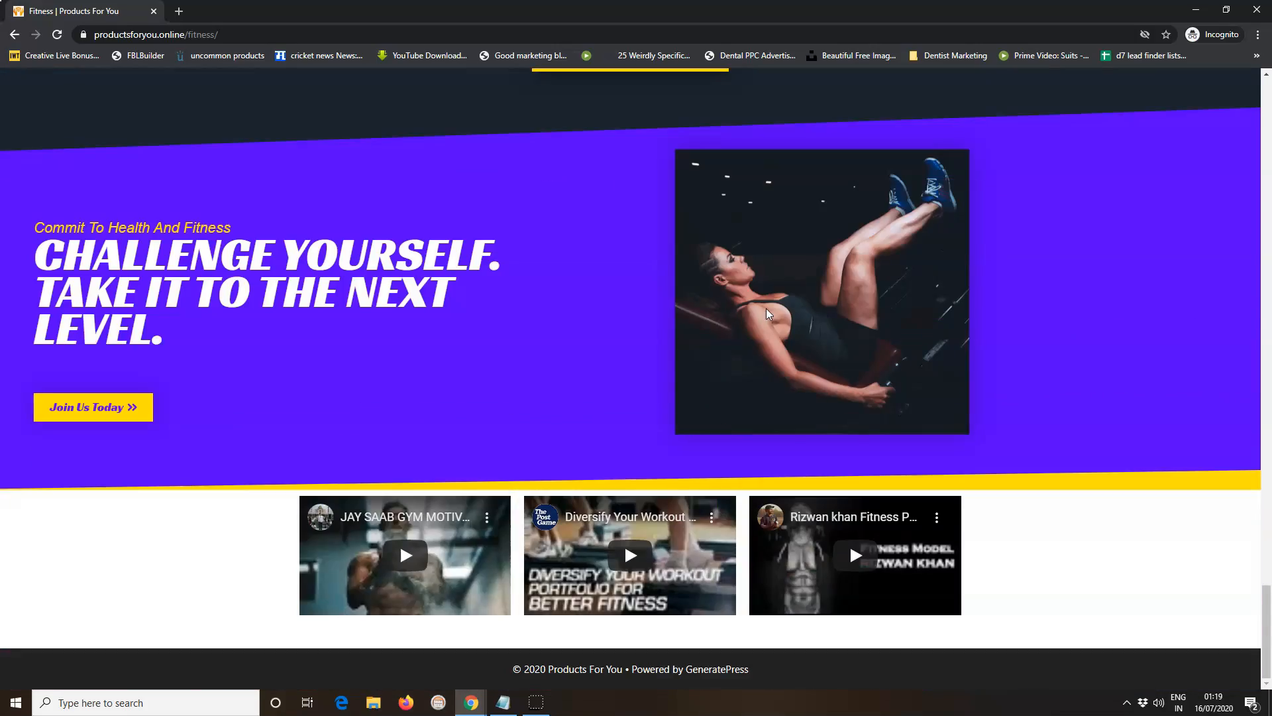
pyautogui.scroll(20, 766, 309)
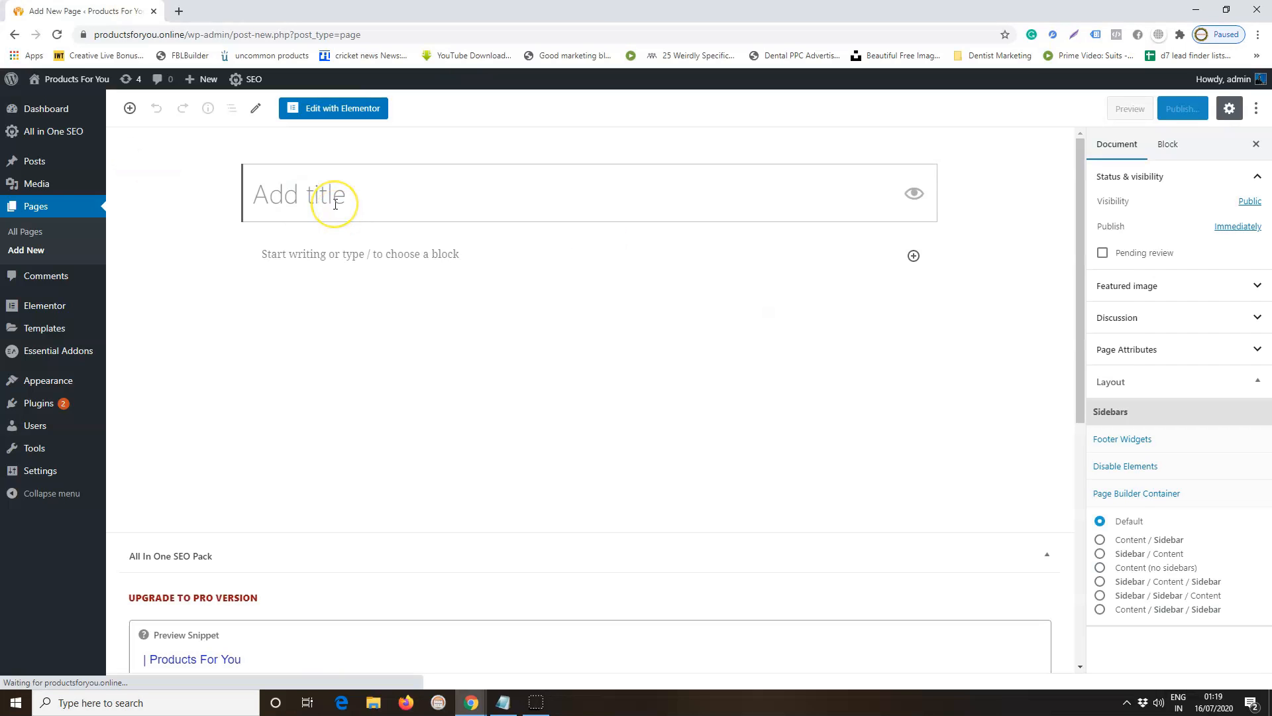
pyautogui.click(335, 204)
pyautogui.write('Excercise')
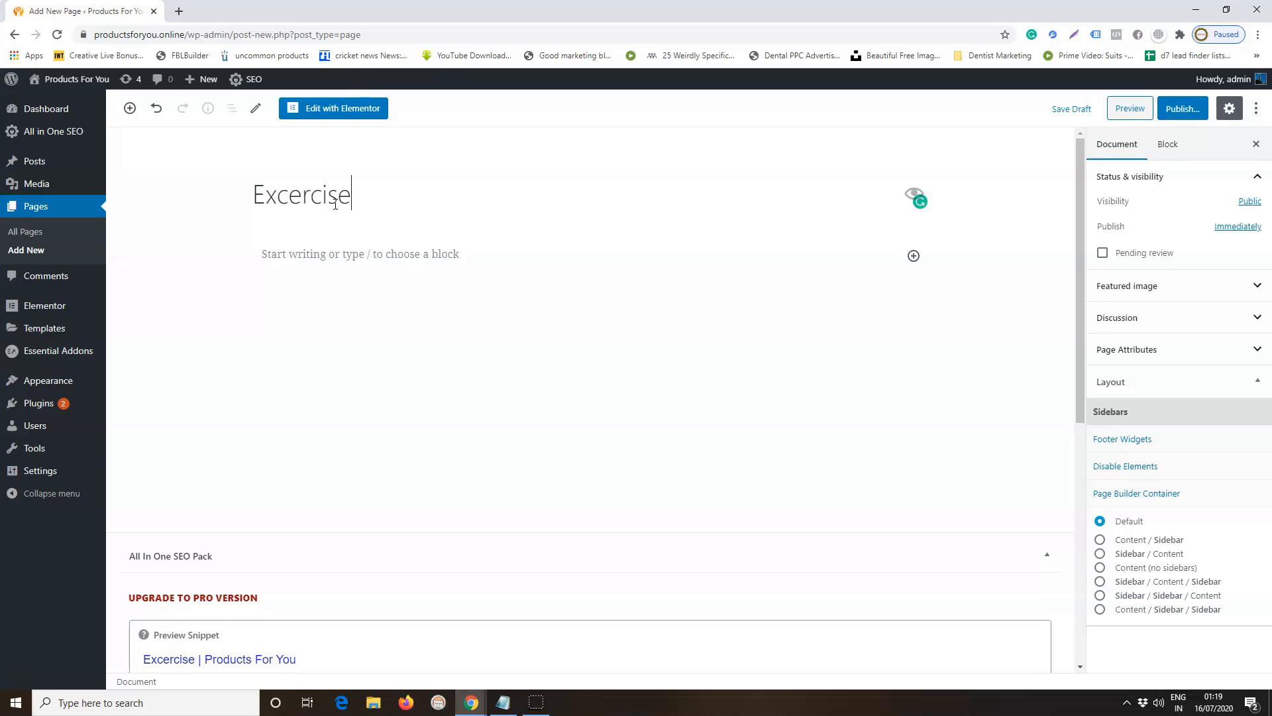
# Hide the new page's content title and open the page in the Elementor editor.
pyautogui.doubleClick(291, 196)
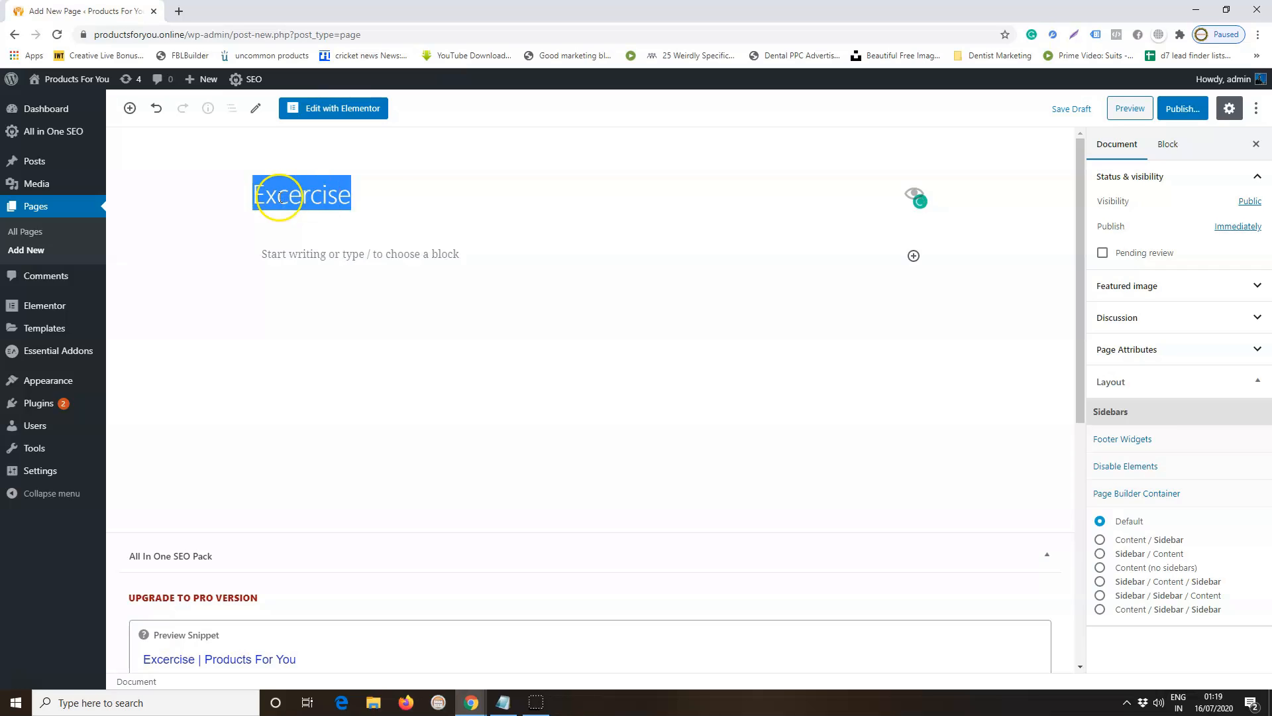
pyautogui.click(916, 198)
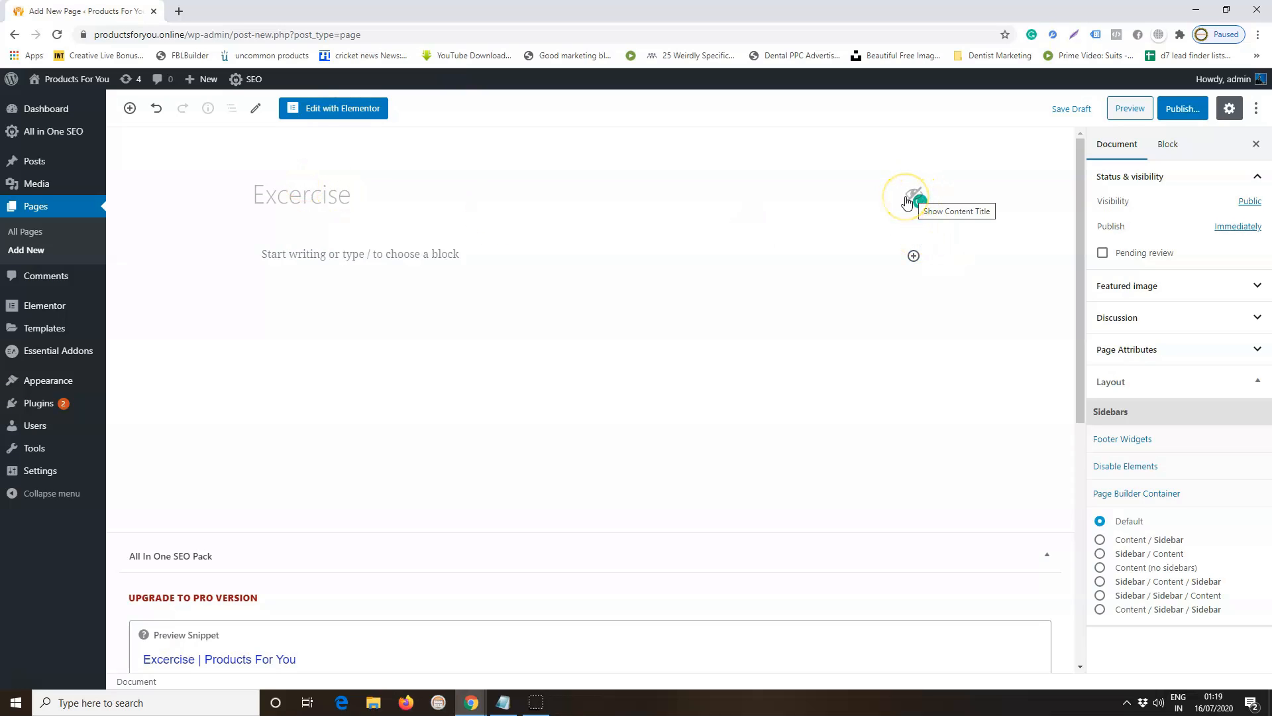
pyautogui.click(338, 114)
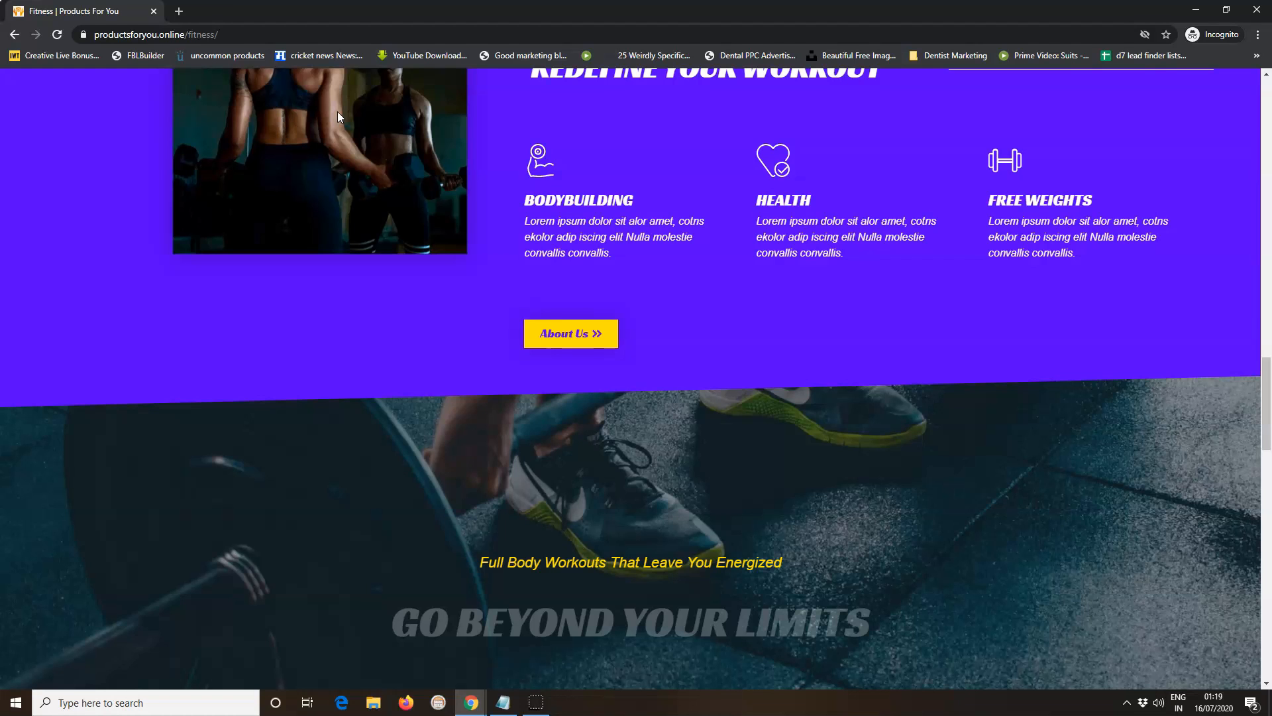
pyautogui.hotkey('alt', 'Tab')
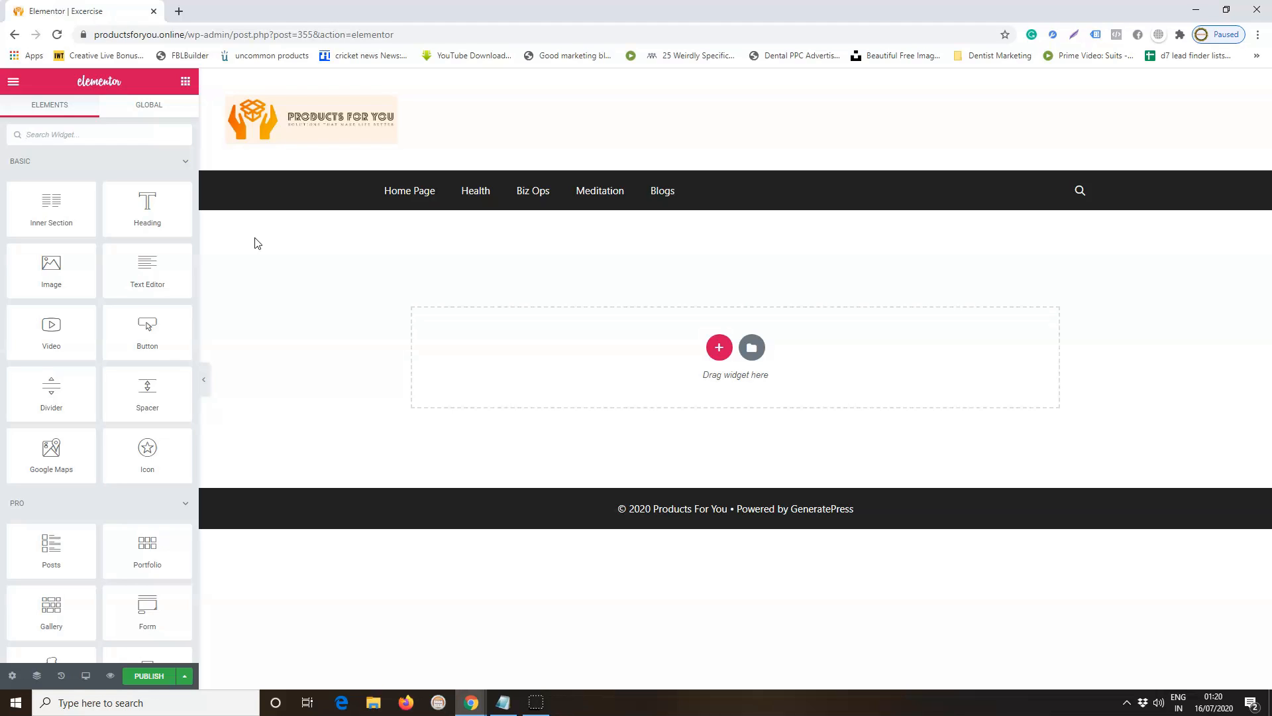
pyautogui.click(243, 238)
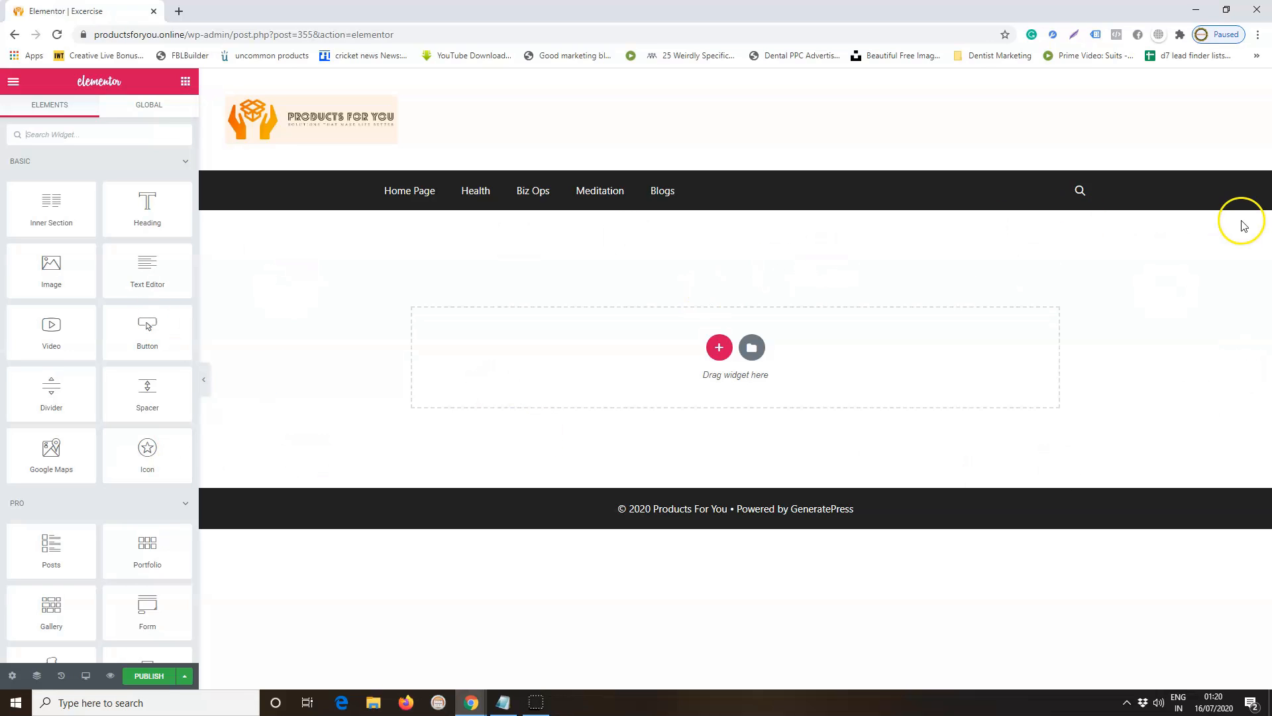
# Insert a two-column section with a narrow first column and a wide second column, and delete it again.
pyautogui.click(719, 349)
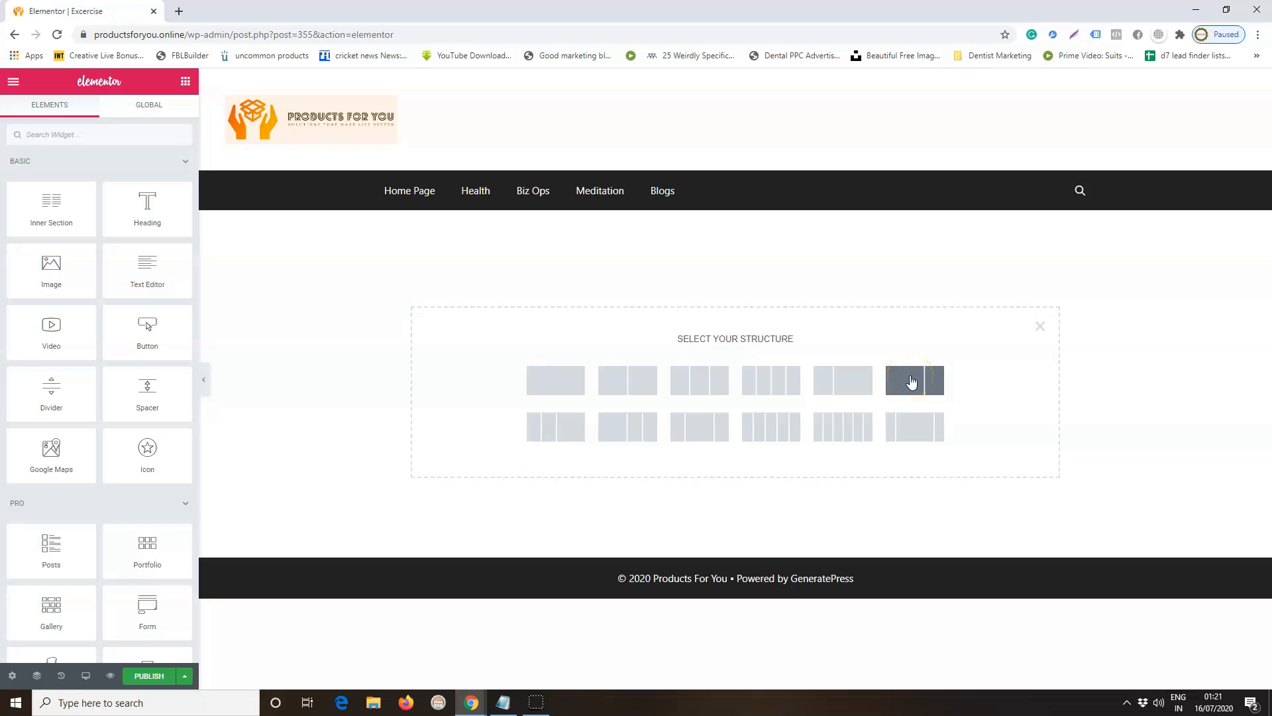
pyautogui.click(842, 389)
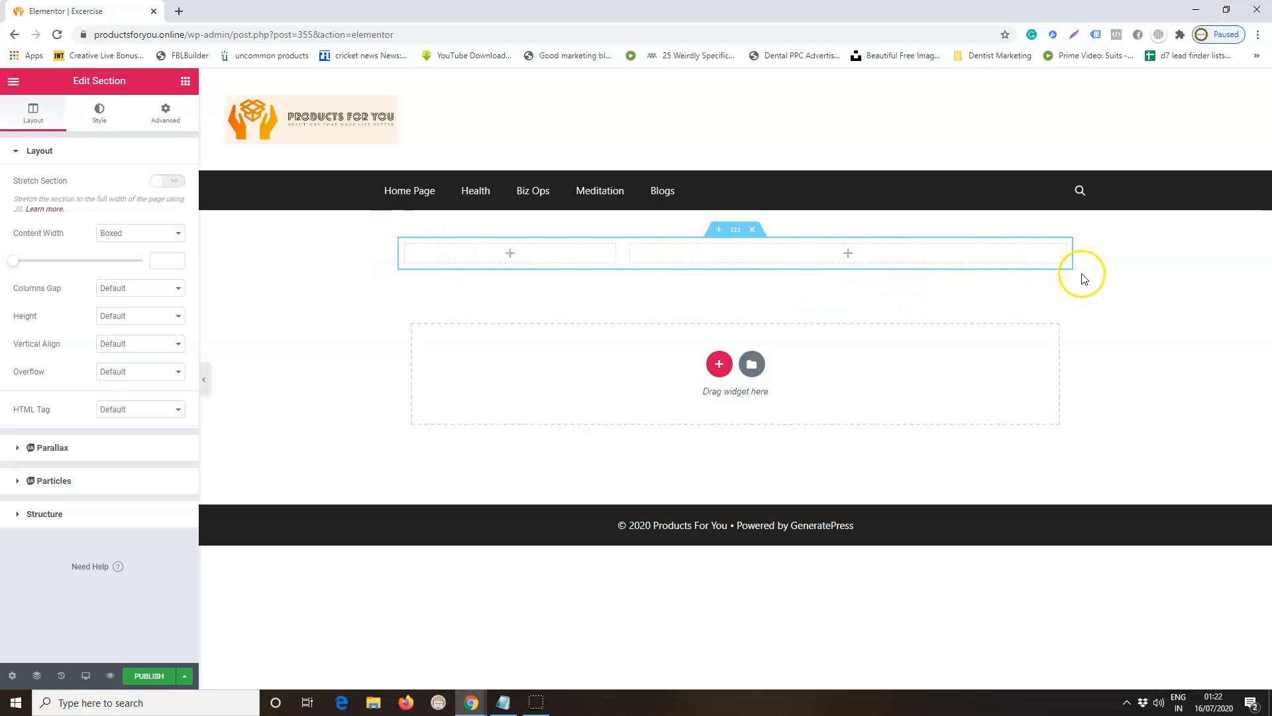
pyautogui.click(752, 230)
pyautogui.click(753, 265)
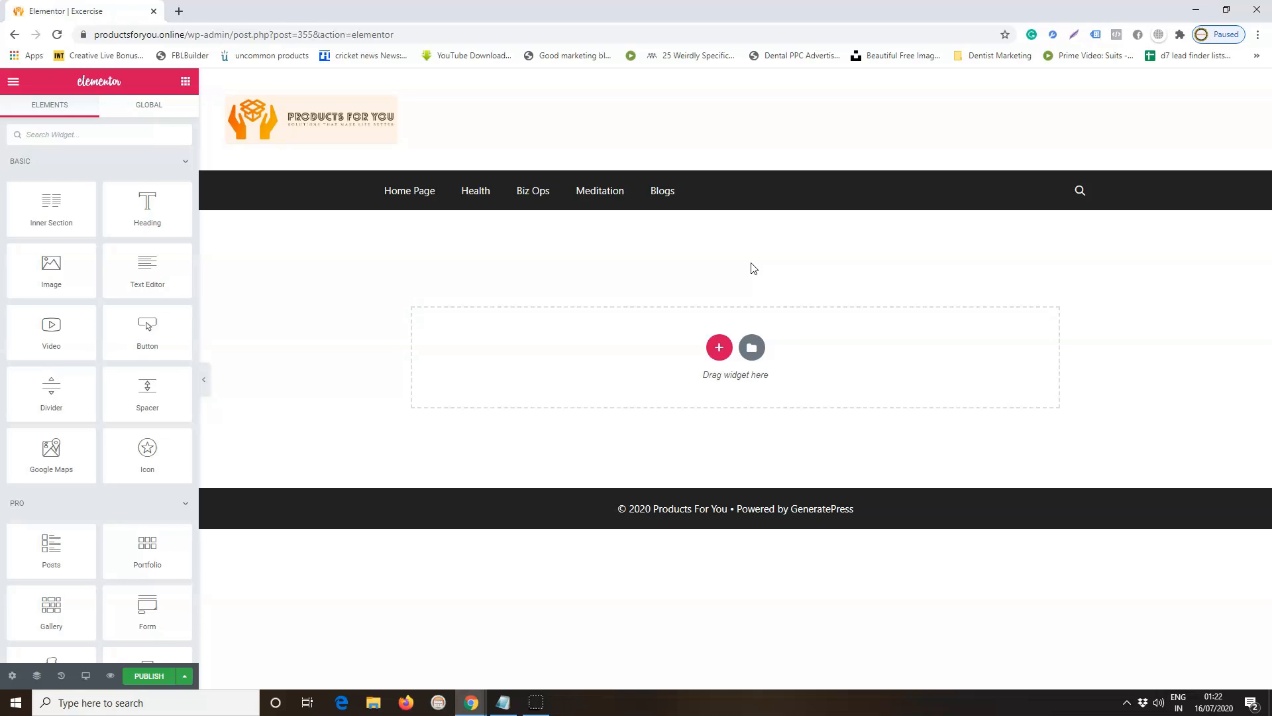
# Open the Elementor template library and look through the range of page templates.
pyautogui.click(764, 357)
pyautogui.click(760, 354)
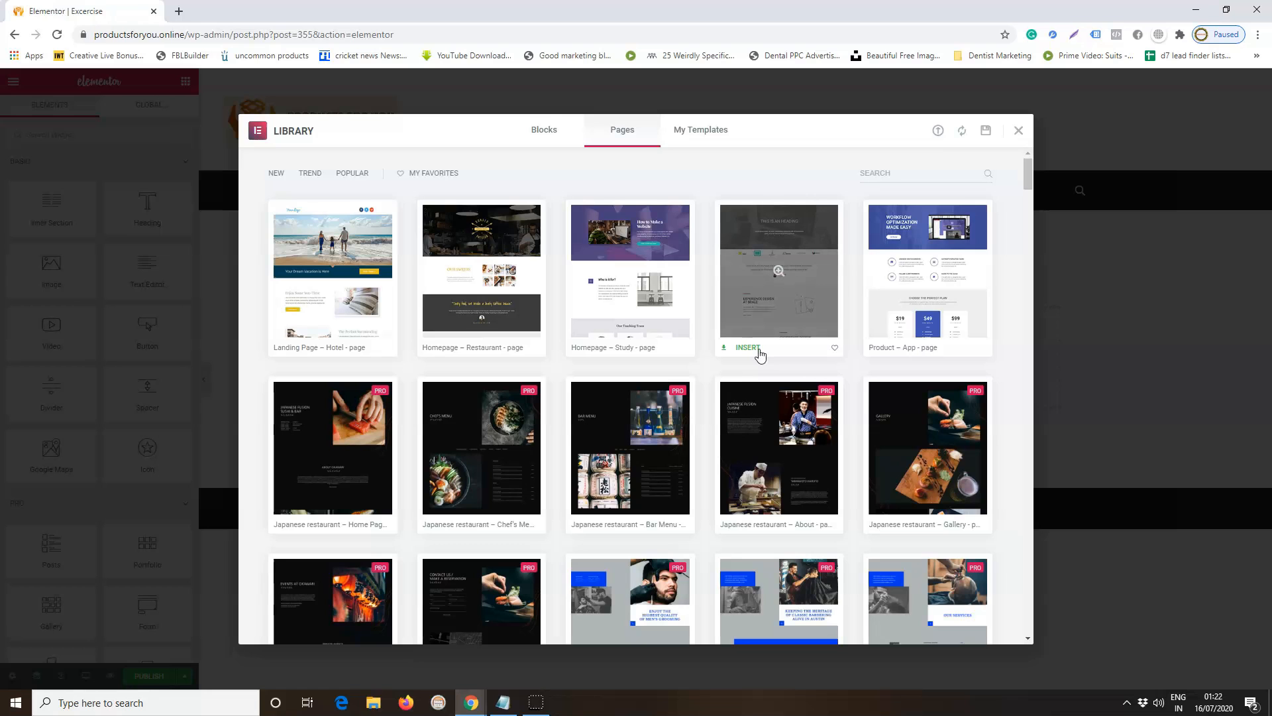
pyautogui.scroll(-3, 762, 285)
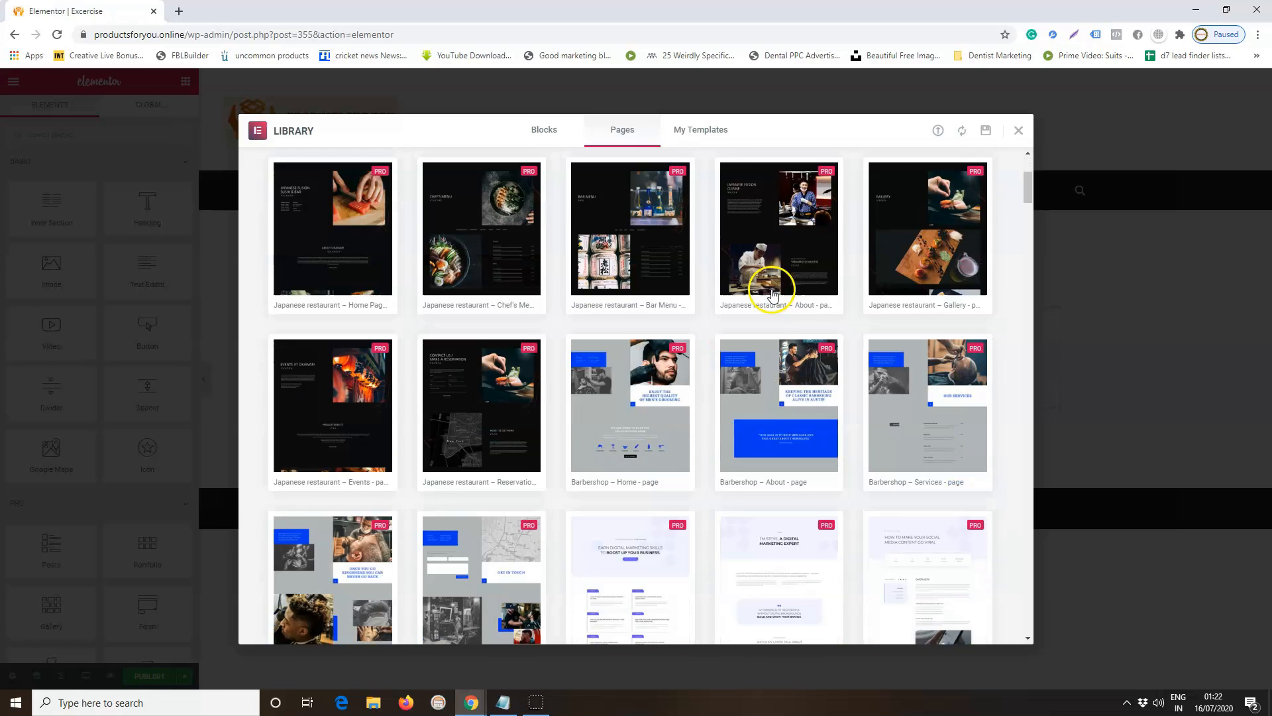
pyautogui.scroll(-20, 774, 295)
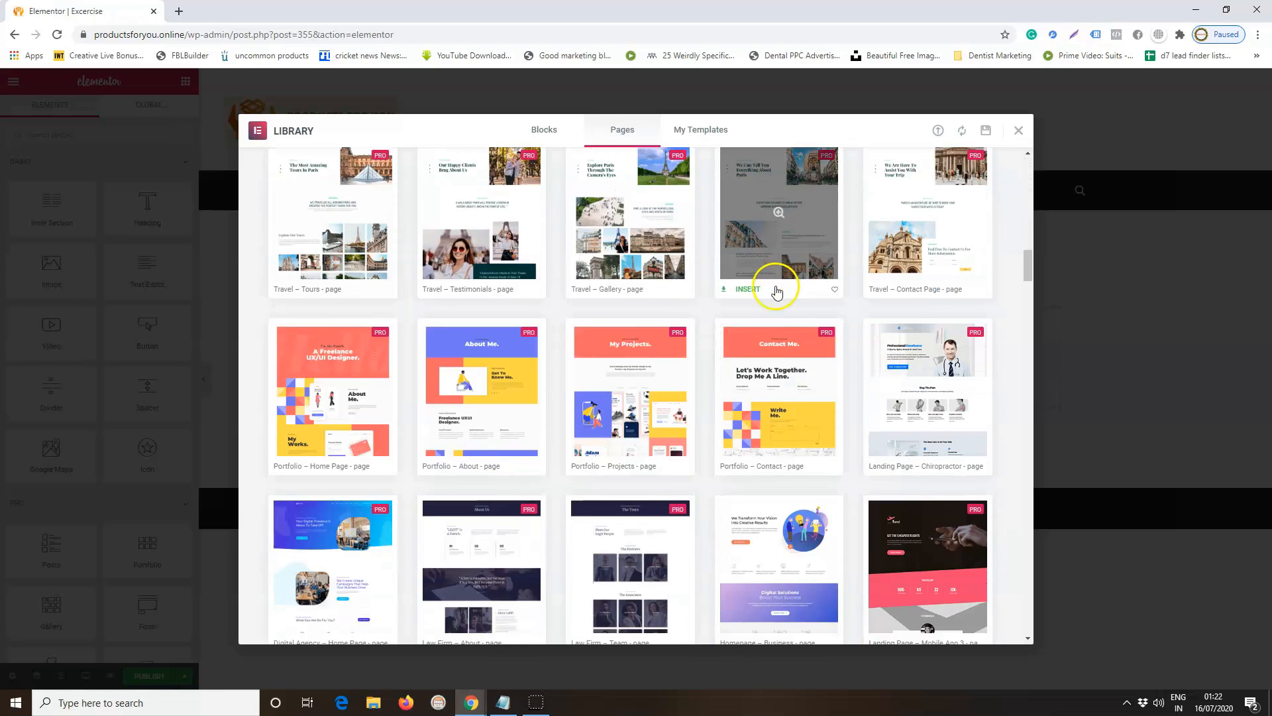
pyautogui.scroll(-20, 775, 288)
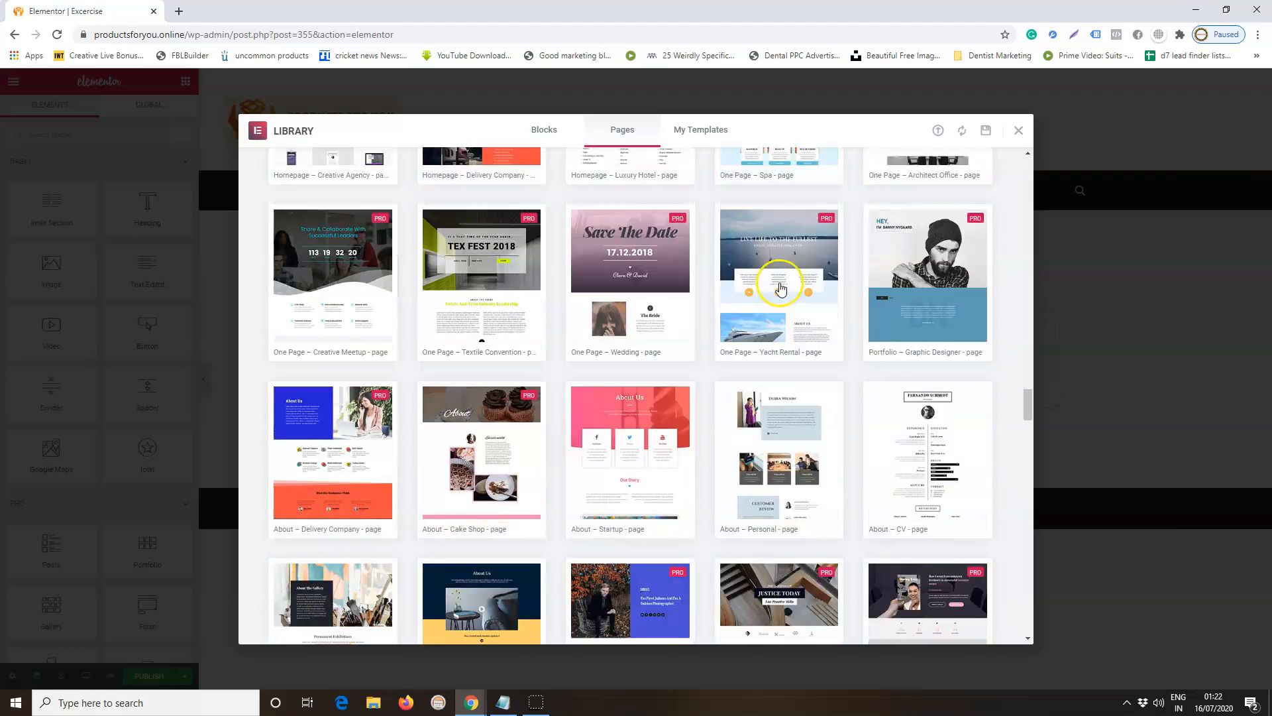
pyautogui.moveTo(1028, 421); pyautogui.dragTo(1026, 166)
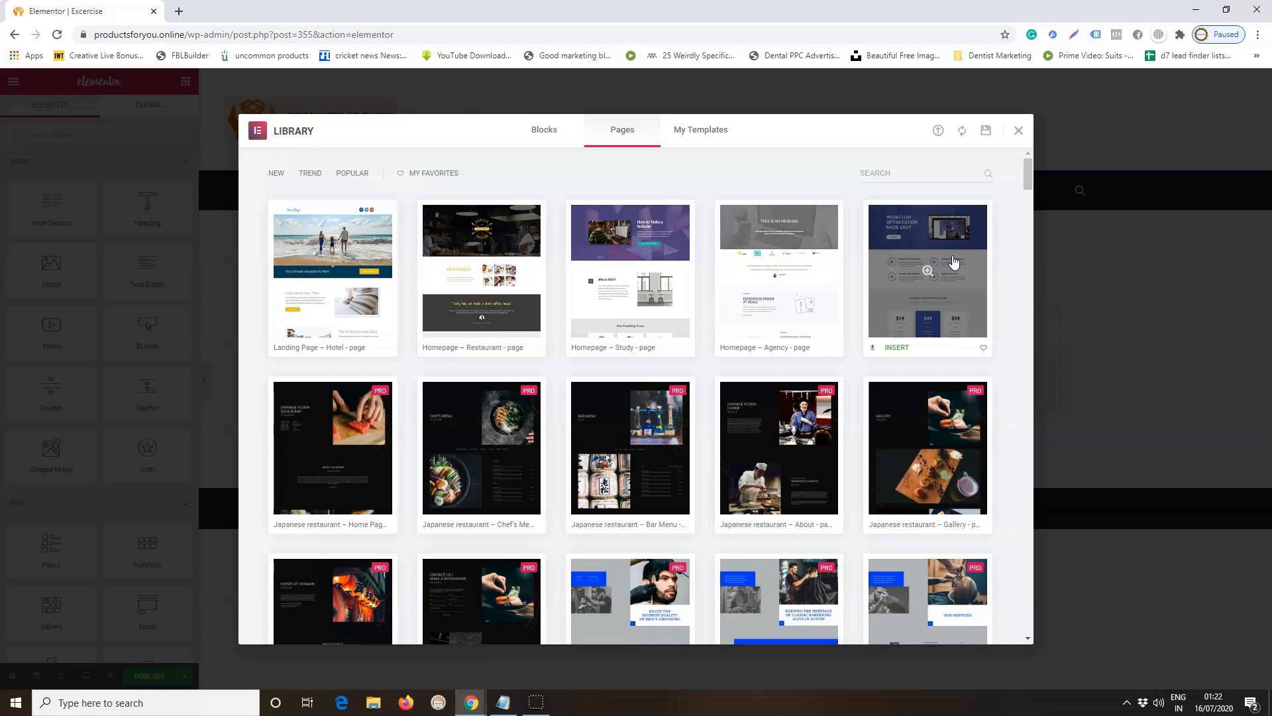
# Search the page templates for the gym and fitness designs, down to the Homepage – Fitness and Personal Trainer templates.
pyautogui.scroll(-14, 721, 457)
pyautogui.scroll(-10, 721, 459)
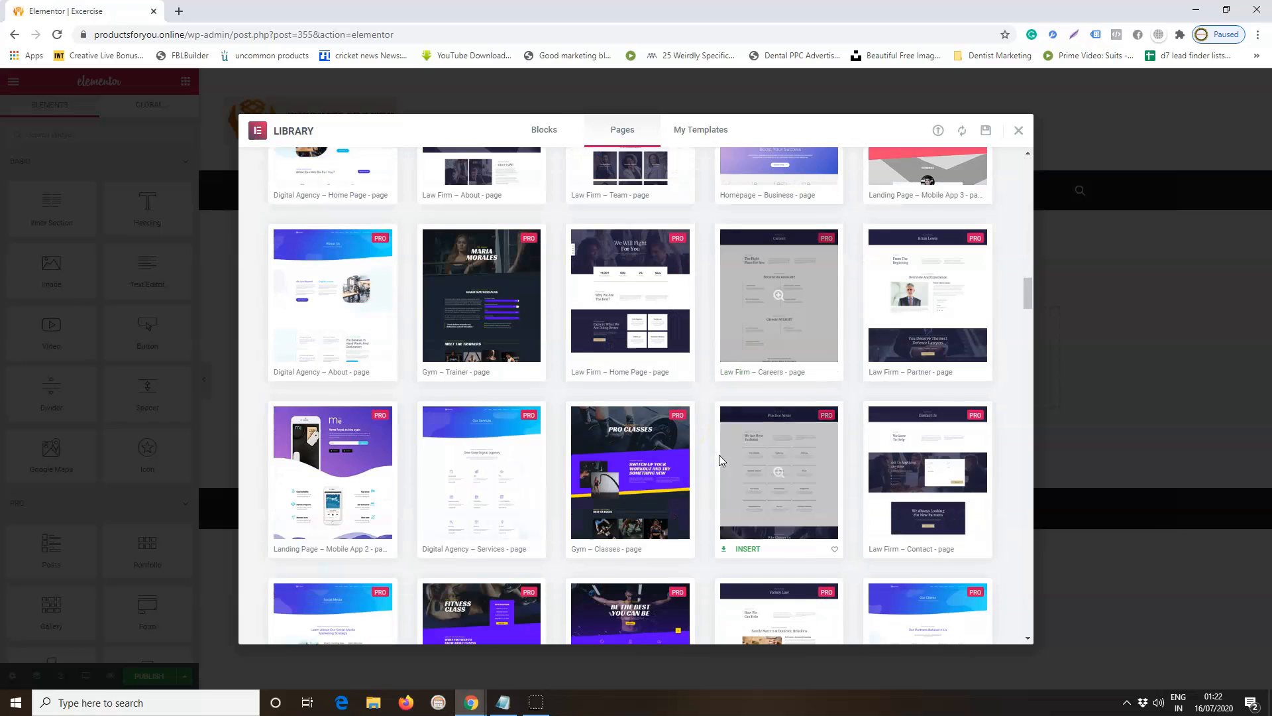
pyautogui.scroll(-4, 659, 455)
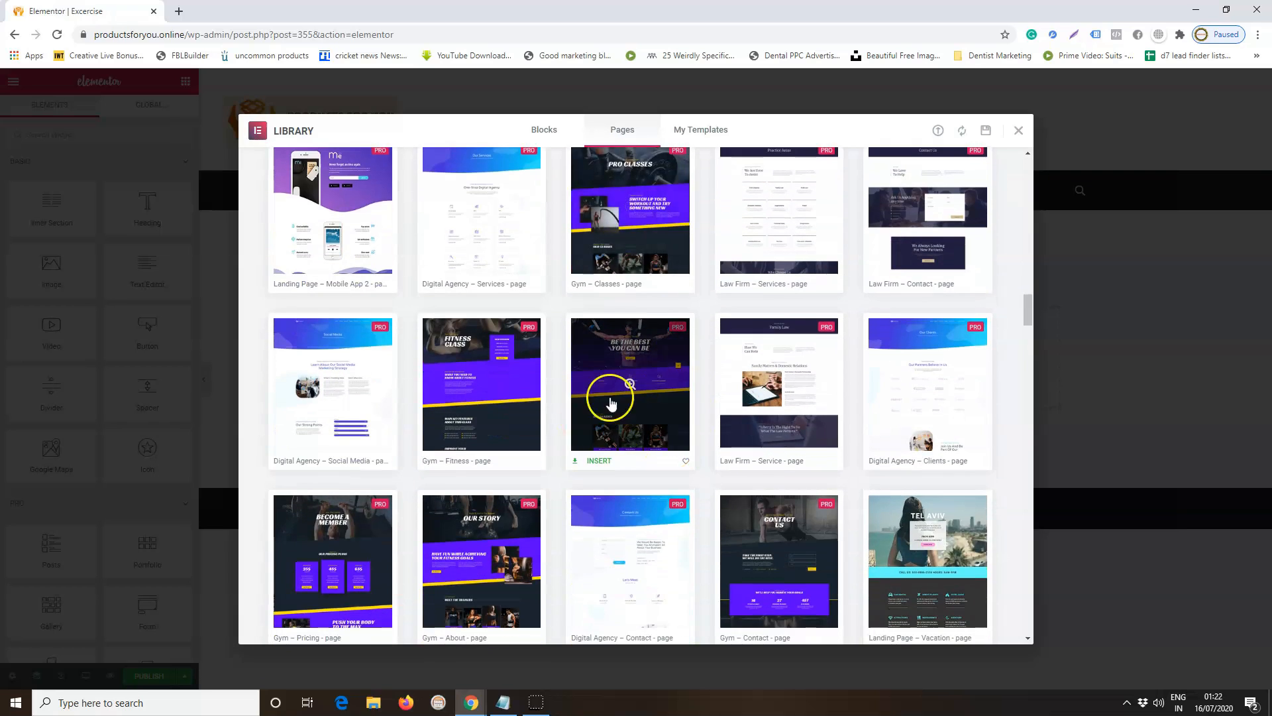
pyautogui.scroll(-1, 610, 404)
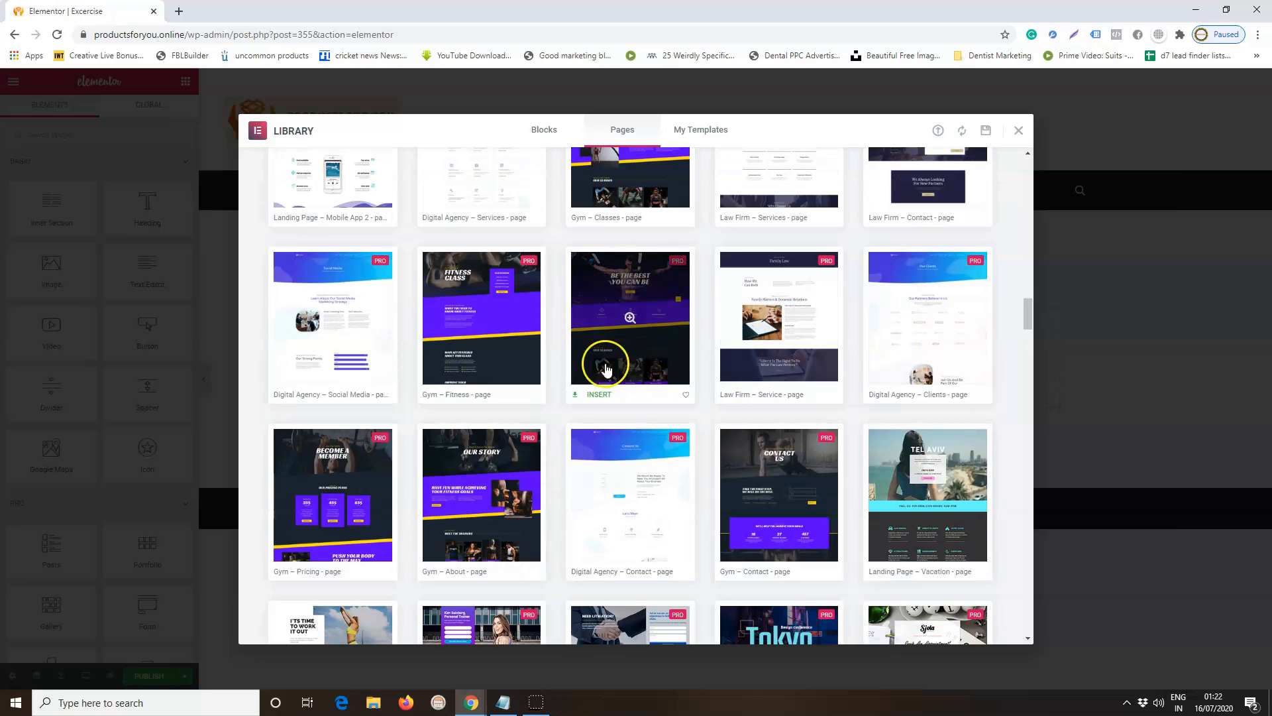
pyautogui.scroll(-5, 568, 369)
pyautogui.scroll(5, 567, 372)
pyautogui.scroll(-9, 566, 376)
pyautogui.scroll(4, 567, 375)
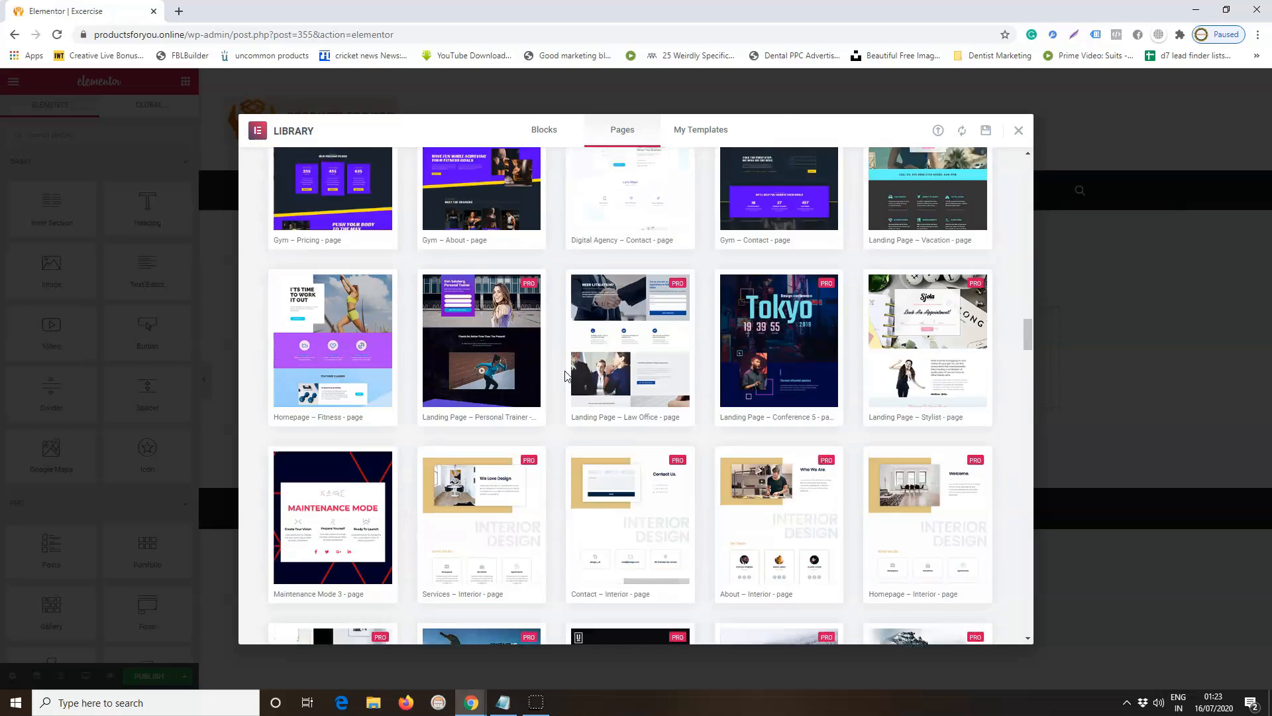
pyautogui.moveTo(344, 420)
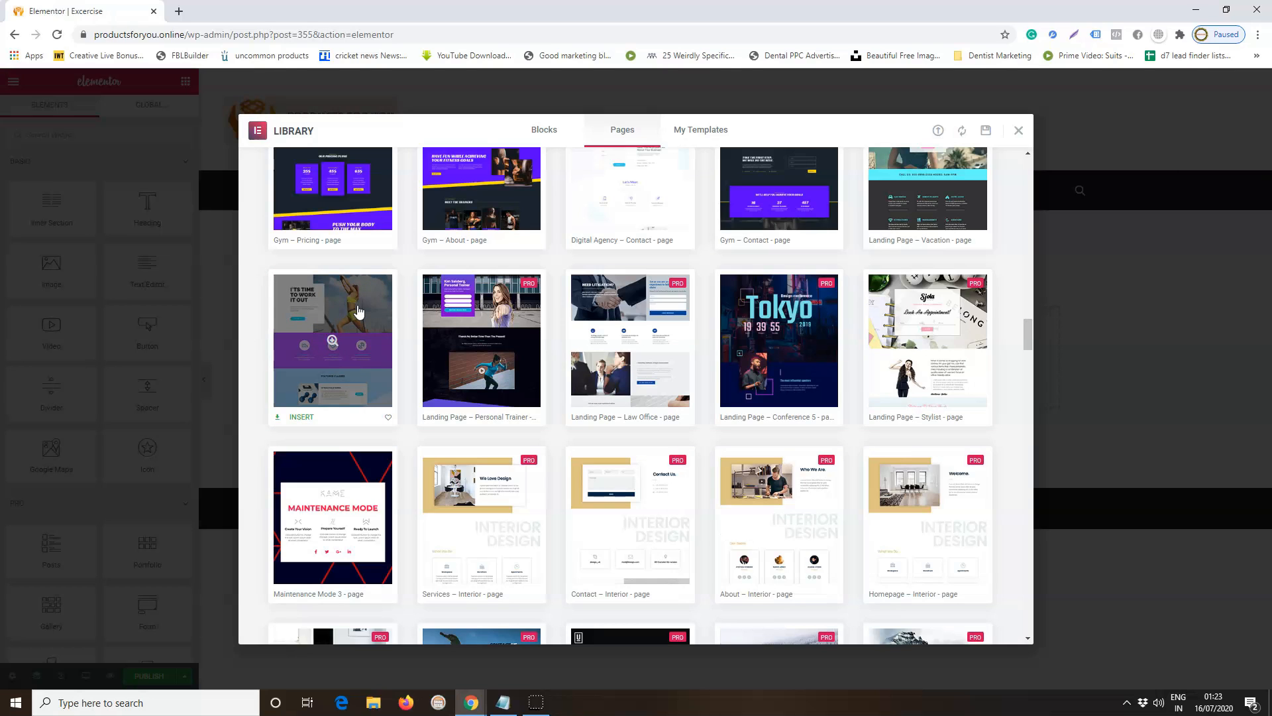
pyautogui.moveTo(510, 297)
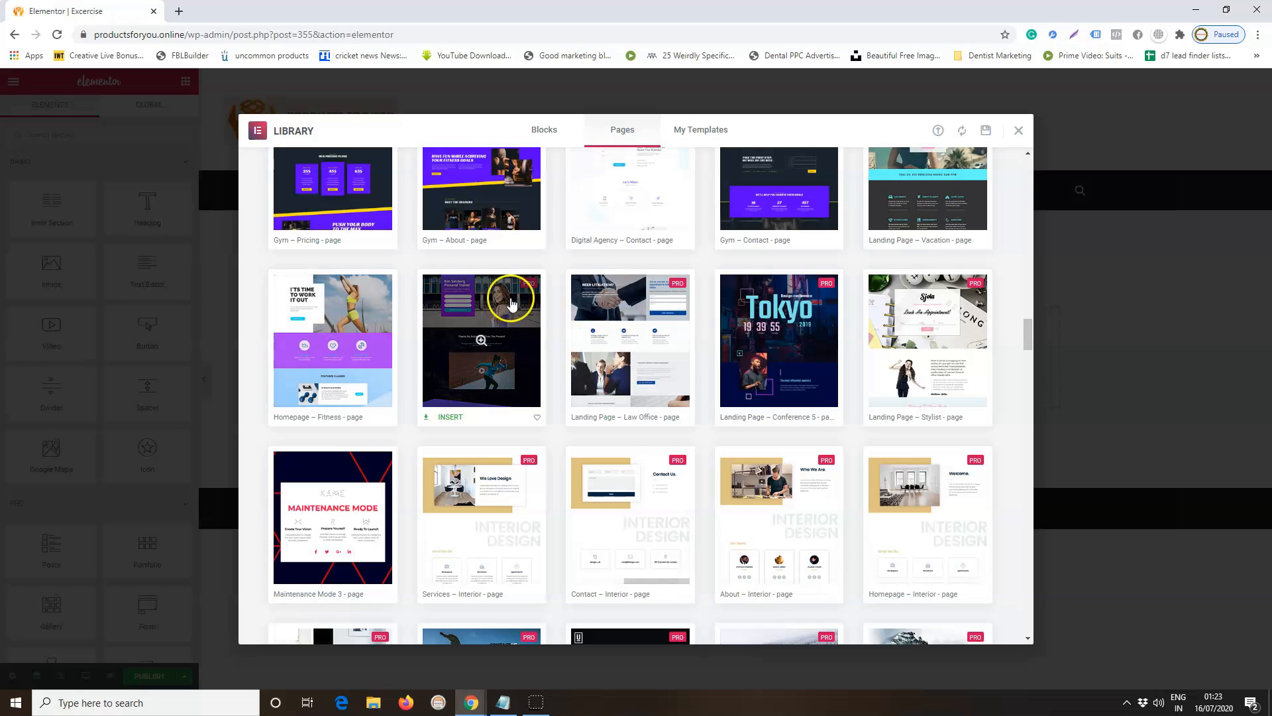
pyautogui.scroll(6, 538, 307)
pyautogui.moveTo(605, 376)
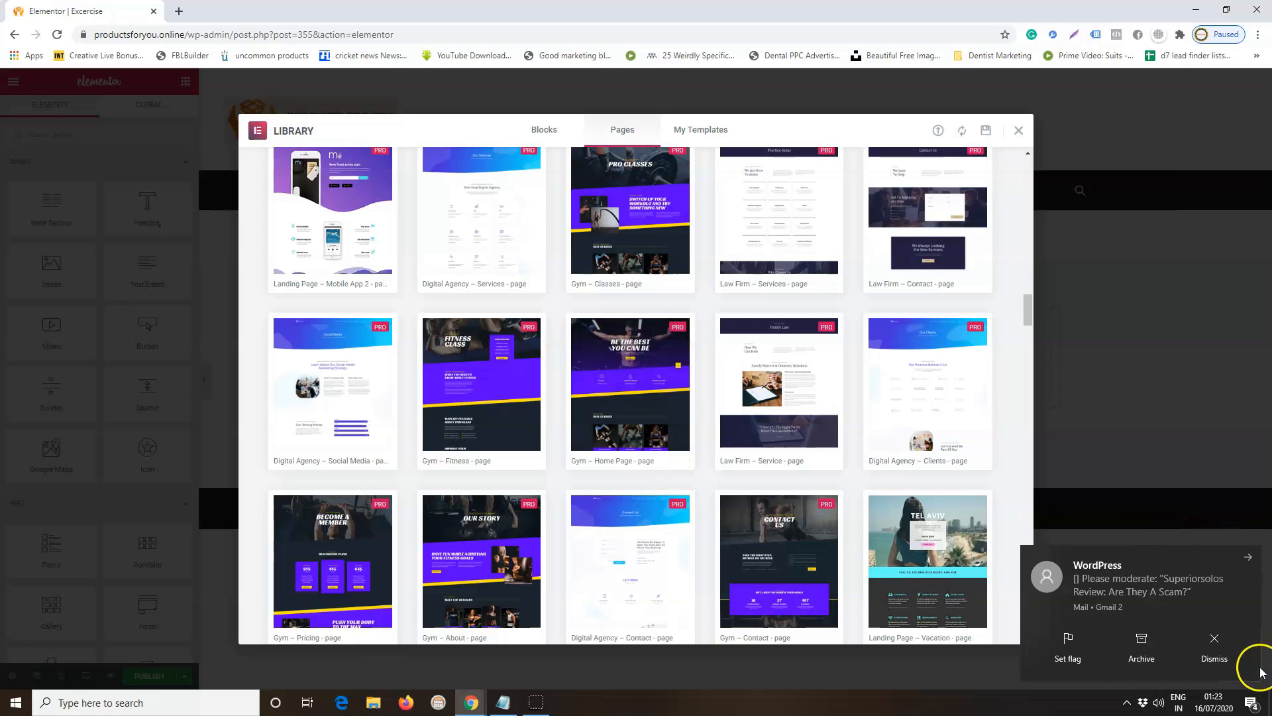
# Dismiss the mail notifications and preview the whole Gym – Home Page template.
pyautogui.click(1209, 642)
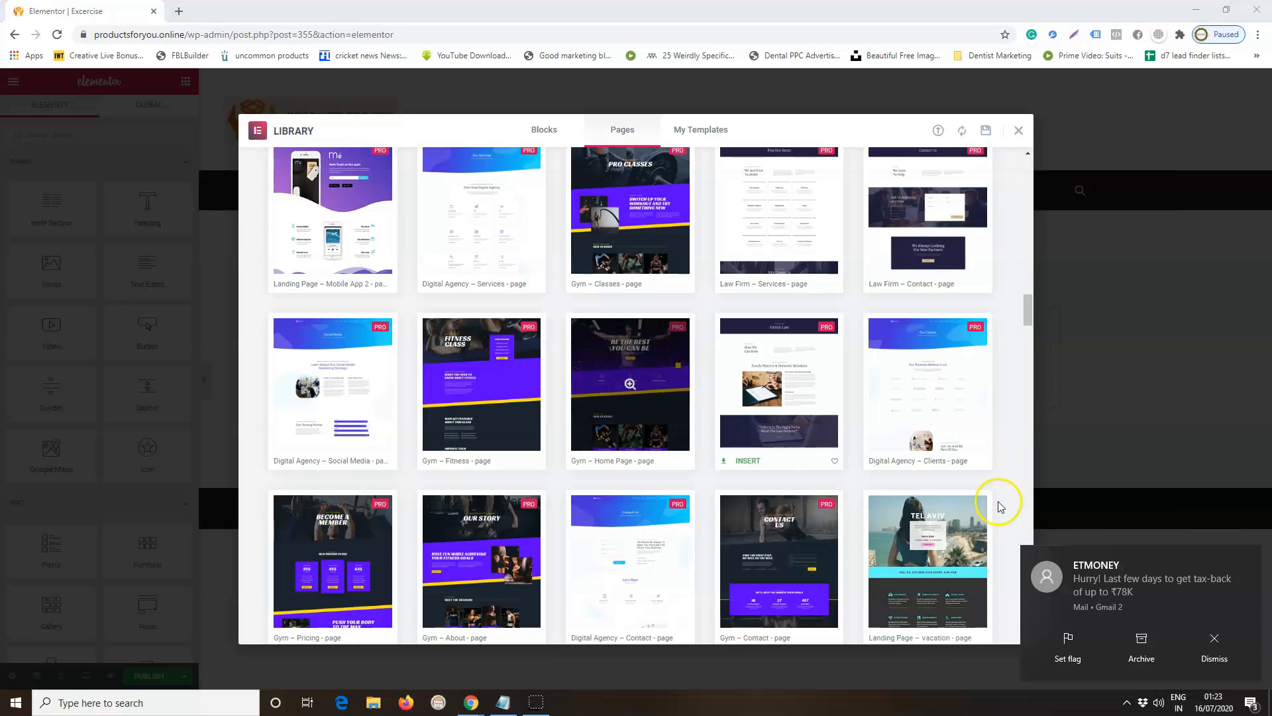
pyautogui.click(1215, 651)
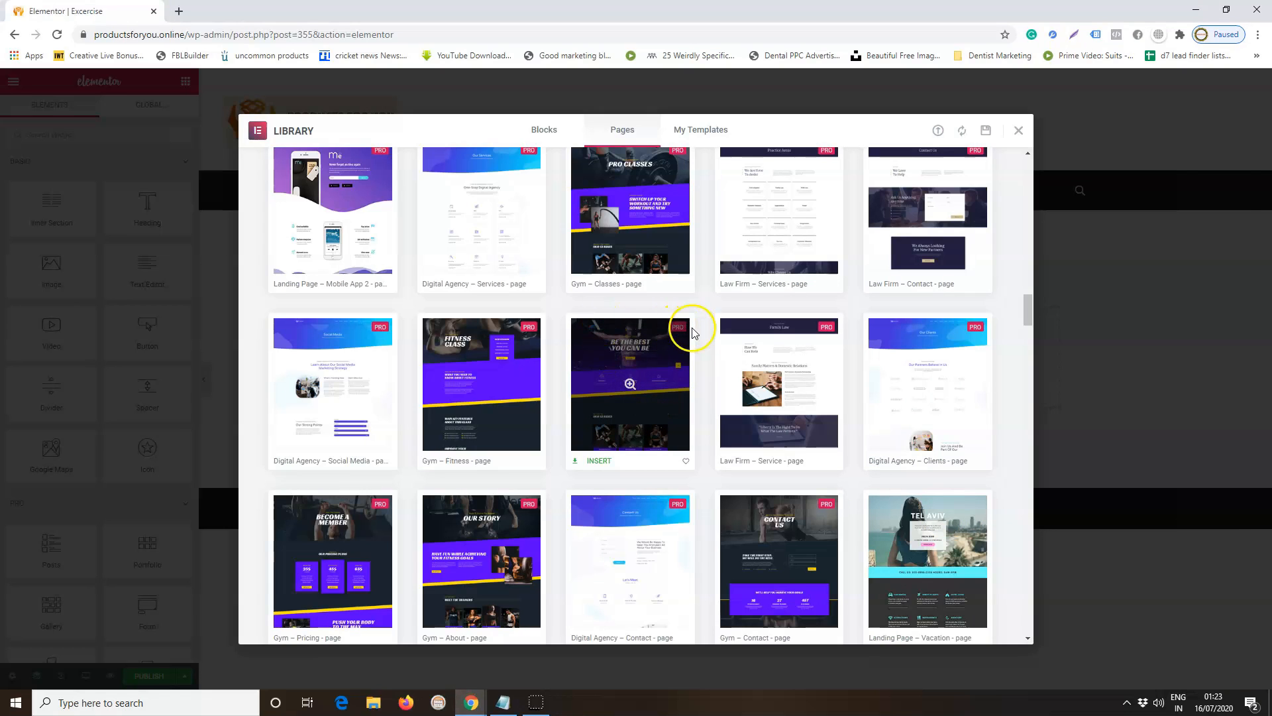
pyautogui.click(633, 386)
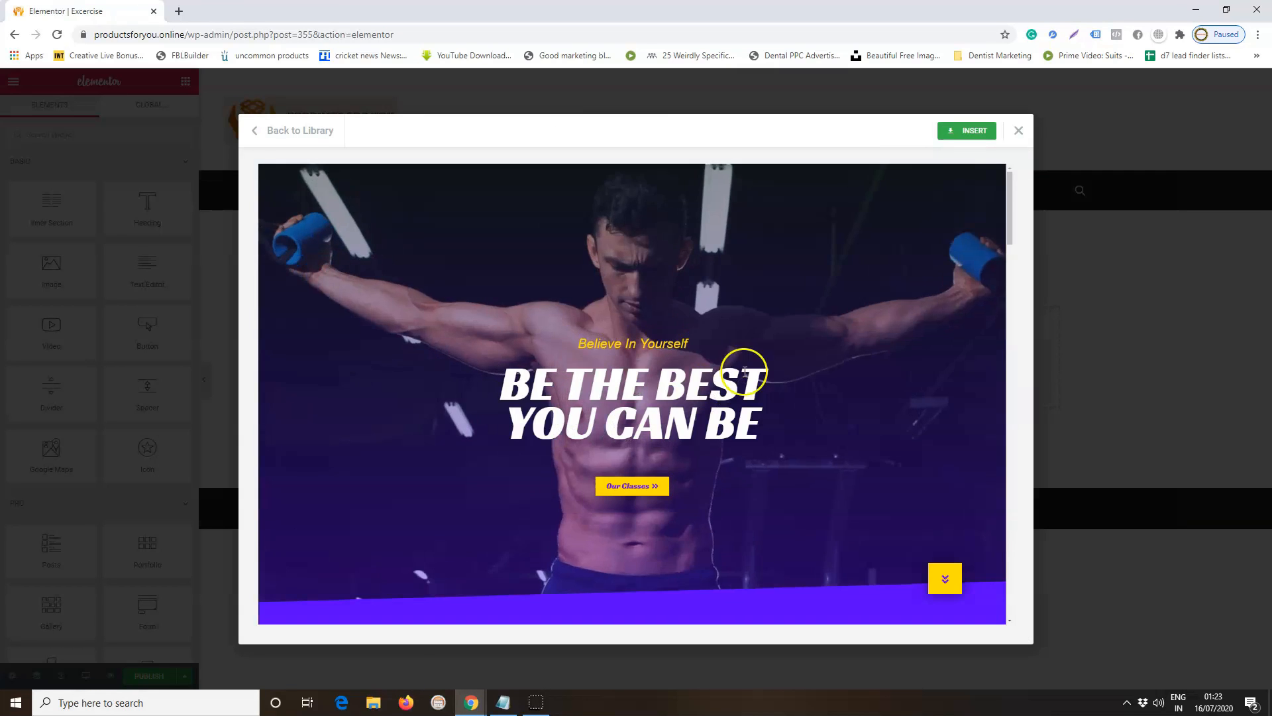
pyautogui.scroll(-20, 832, 358)
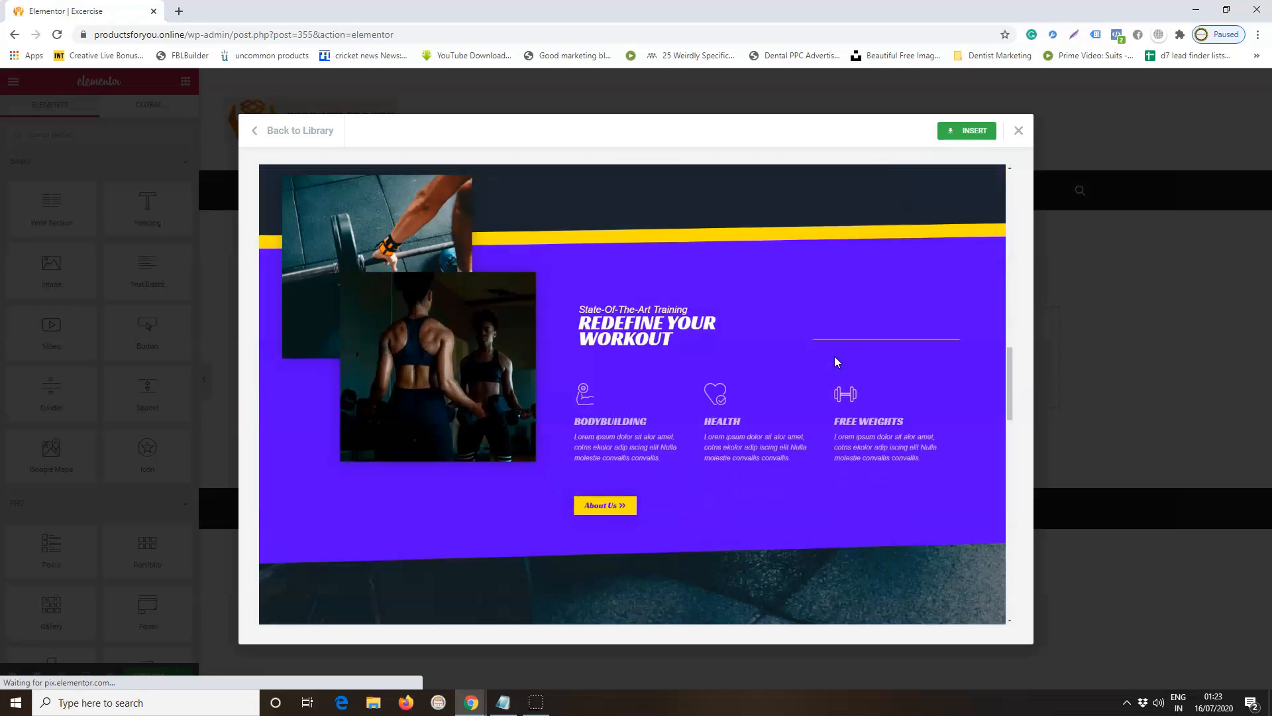
pyautogui.scroll(-10, 836, 358)
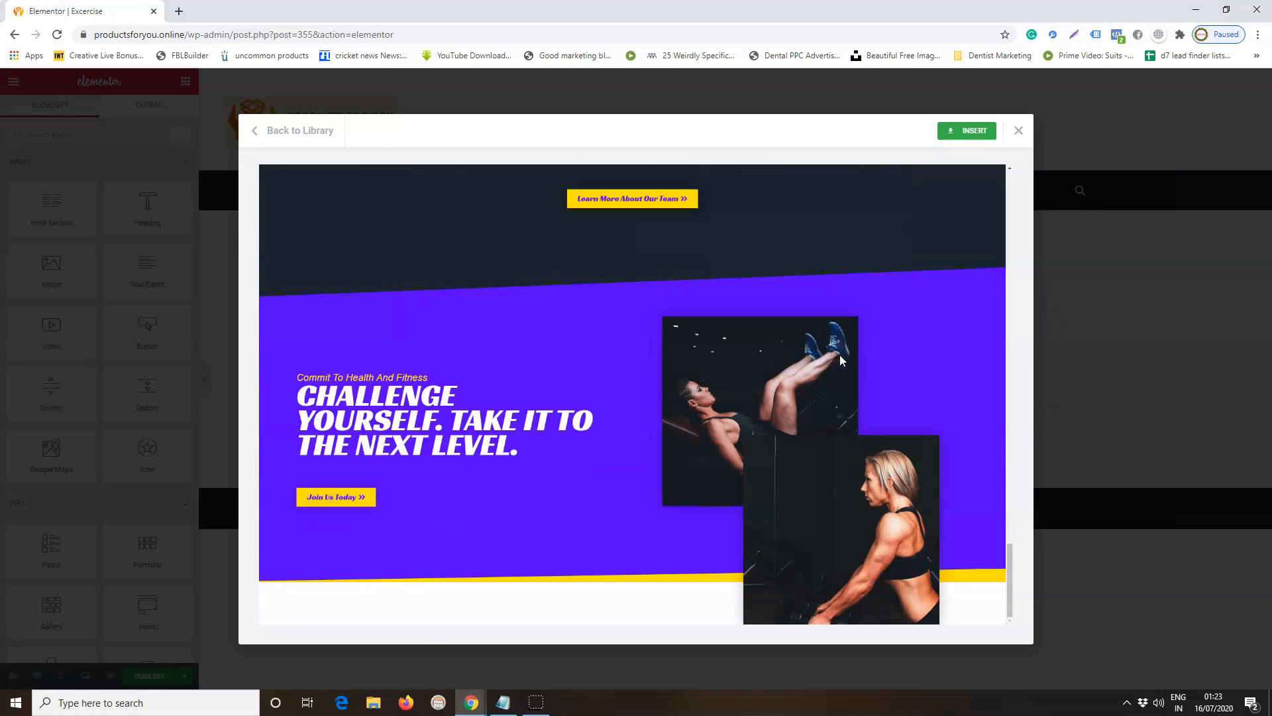
pyautogui.scroll(5, 841, 361)
pyautogui.scroll(6, 840, 360)
pyautogui.scroll(6, 841, 354)
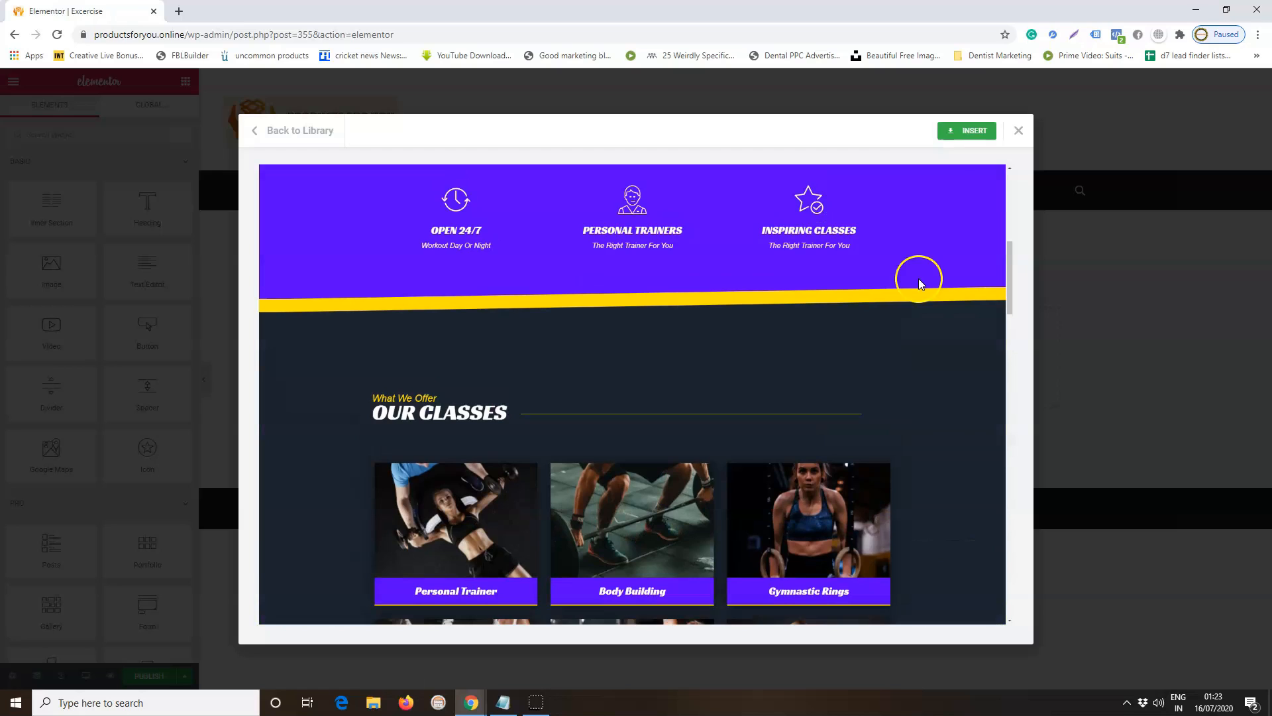
# Insert the Gym – Home Page template into the page and look over the inserted layout from top to bottom.
pyautogui.click(967, 132)
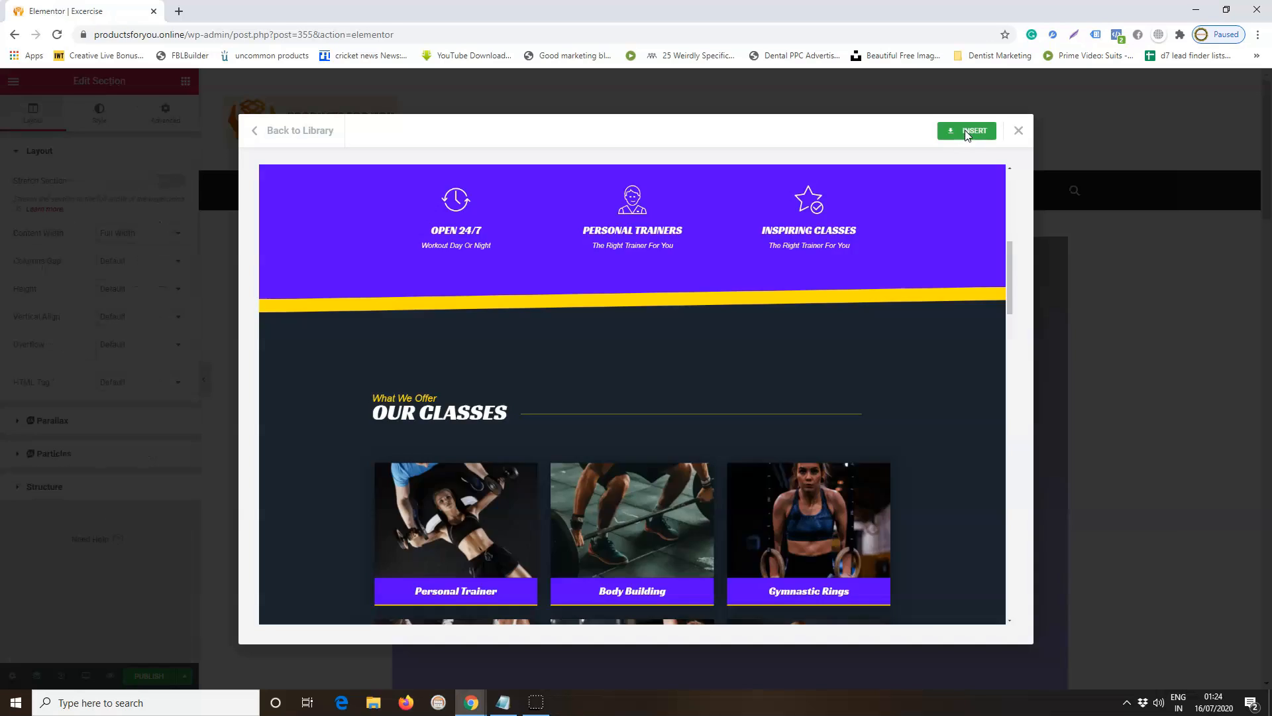
pyautogui.click(968, 131)
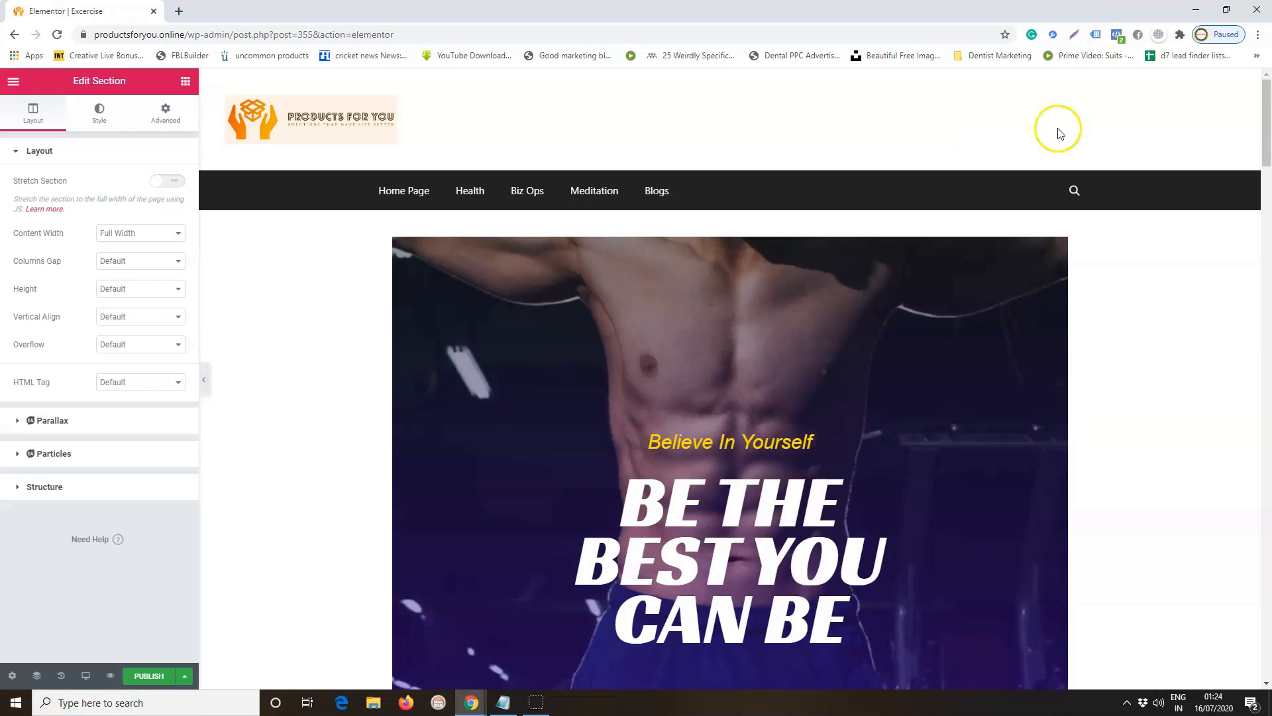
pyautogui.scroll(-15, 1140, 157)
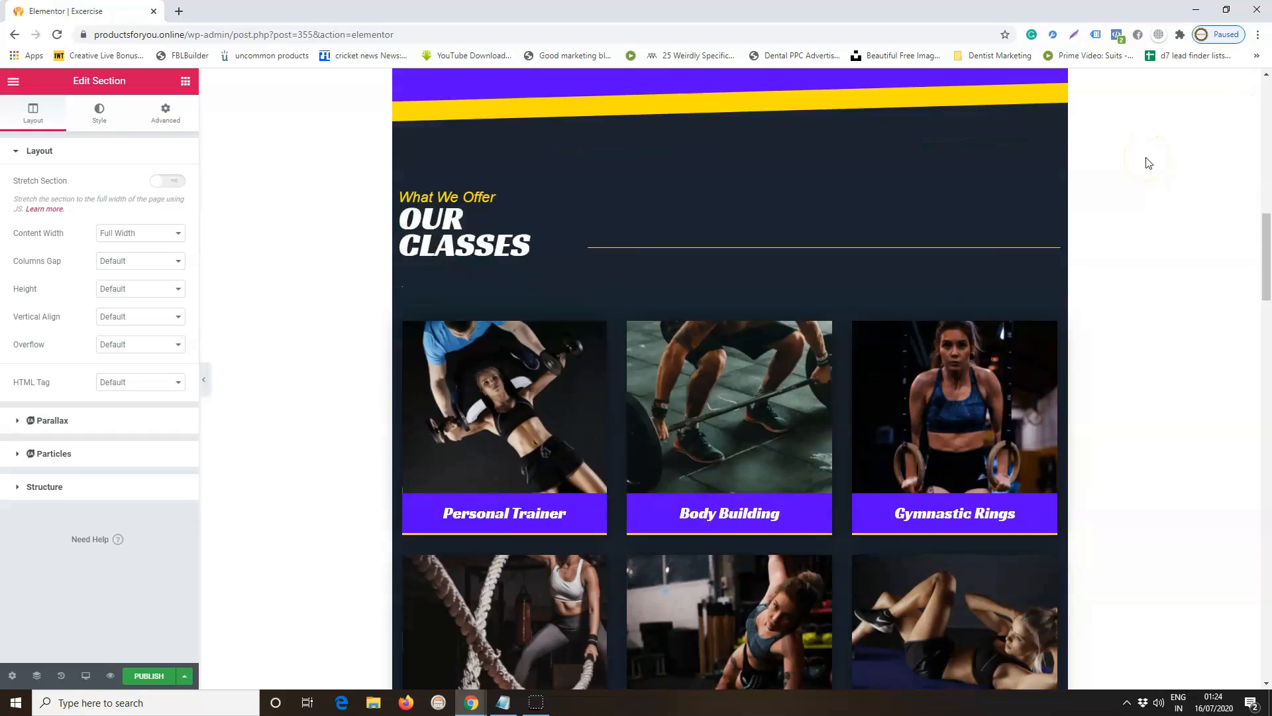
pyautogui.scroll(-20, 1149, 163)
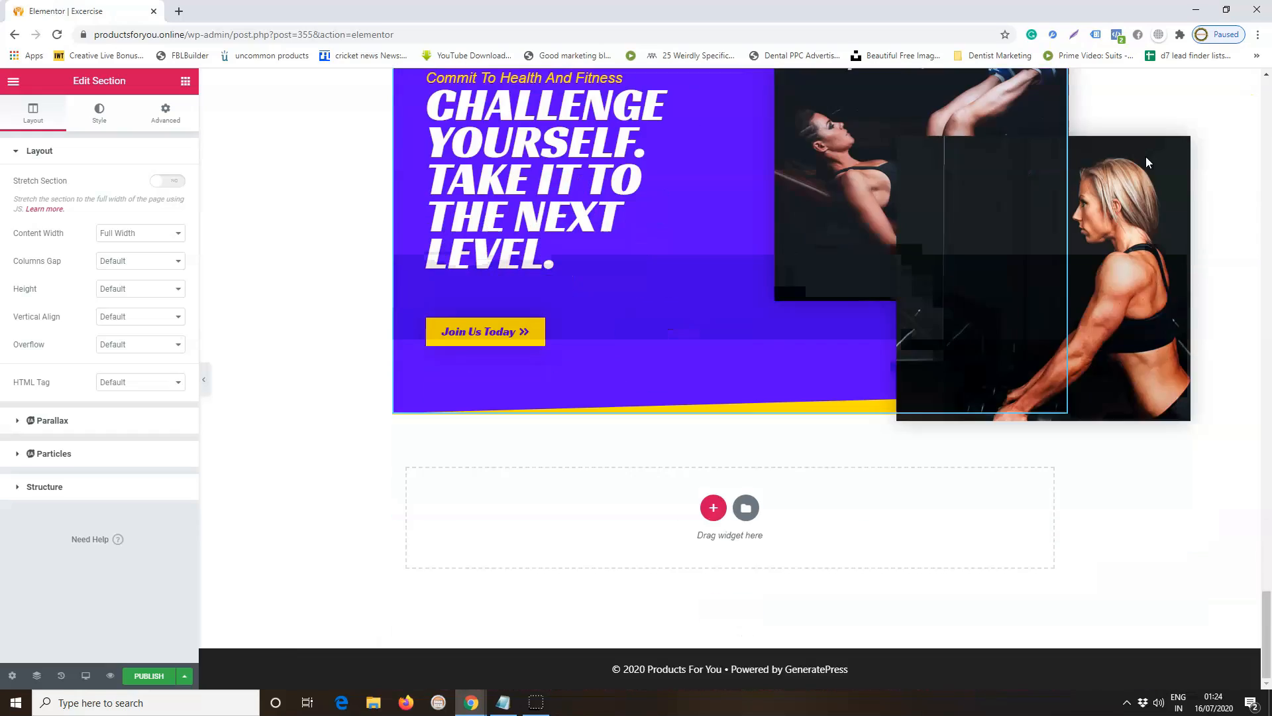
pyautogui.scroll(20, 1146, 159)
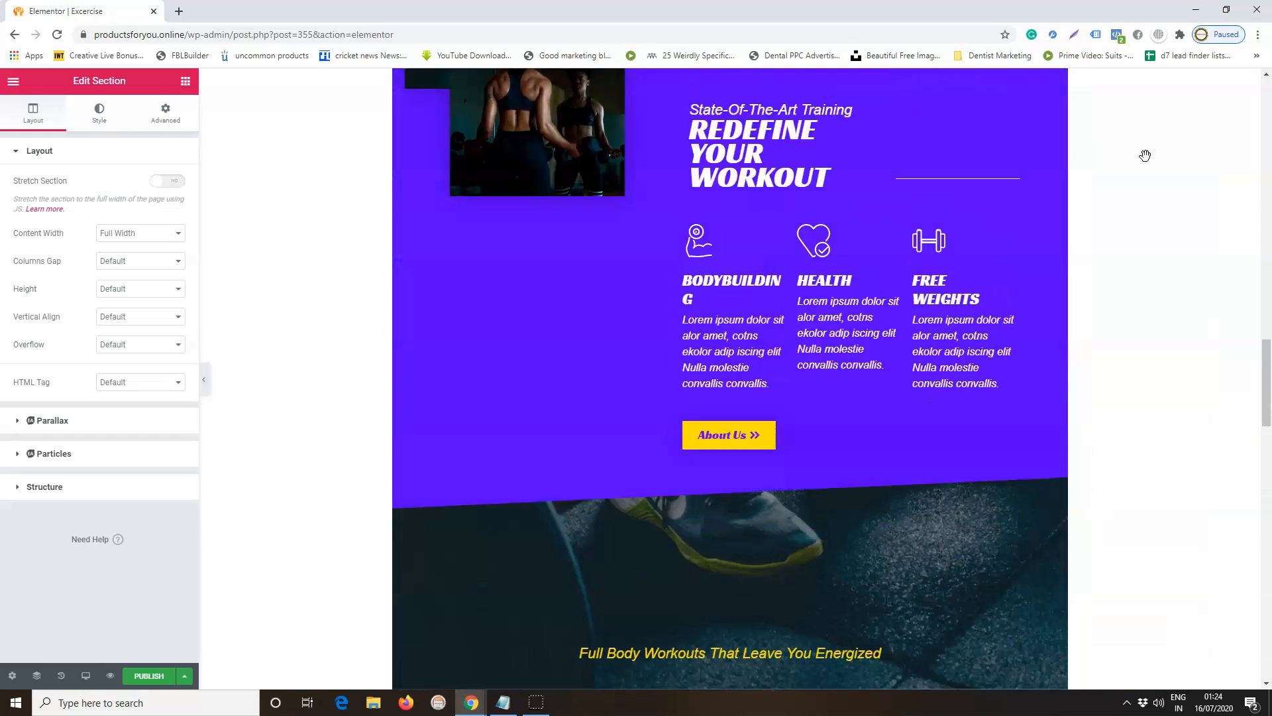
pyautogui.scroll(20, 1145, 155)
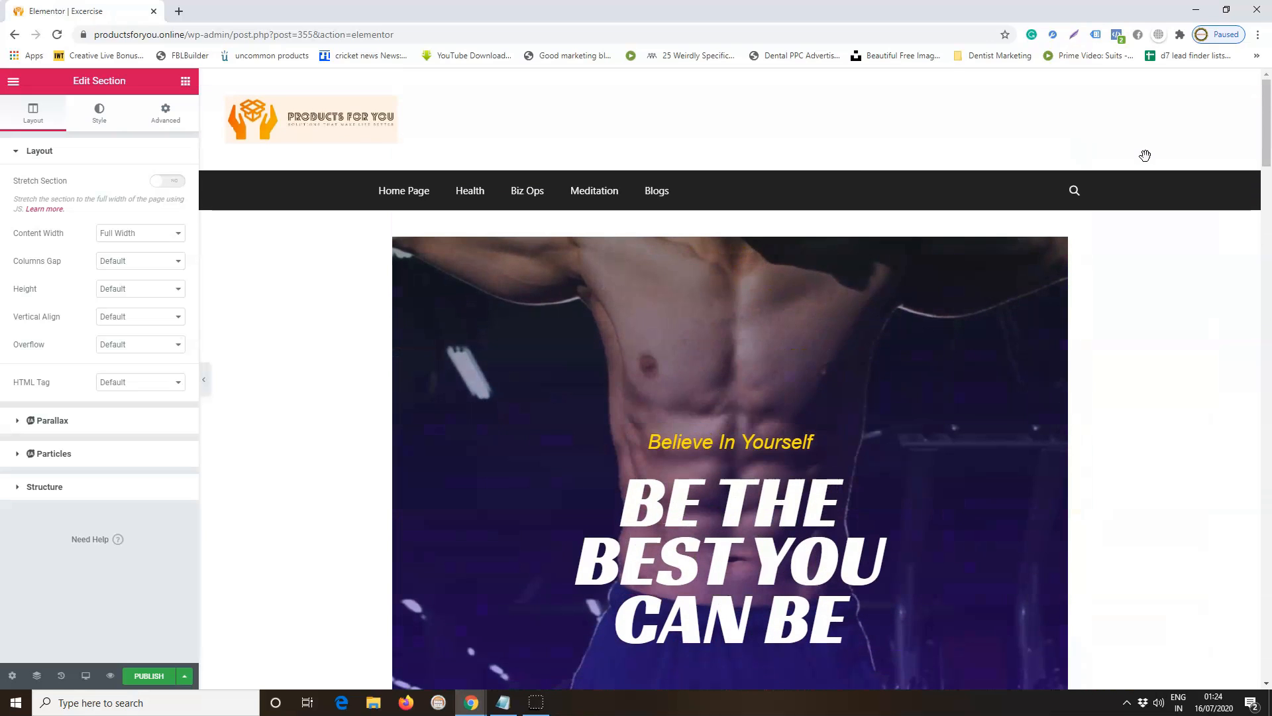
# Examine the inserted page section by section, from the hero, features and classes through the workout, team and closing call-to-action sections.
pyautogui.scroll(-12, 1138, 290)
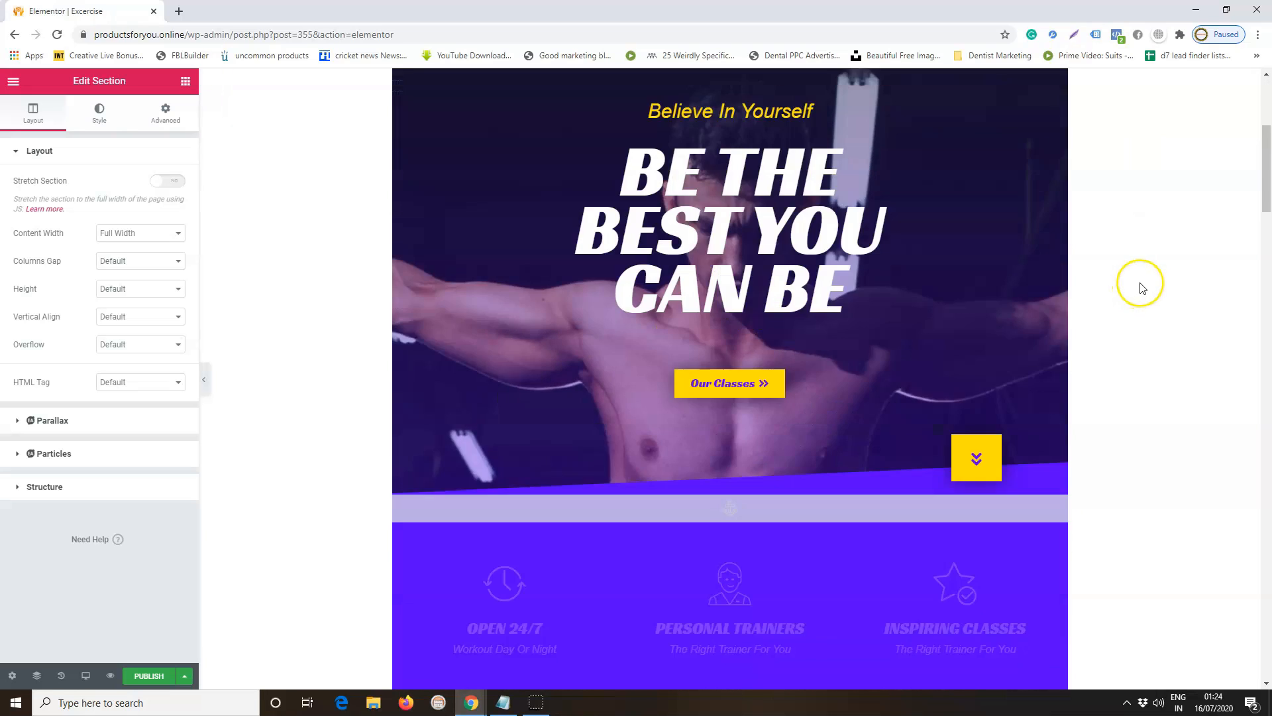
pyautogui.scroll(-20, 1143, 289)
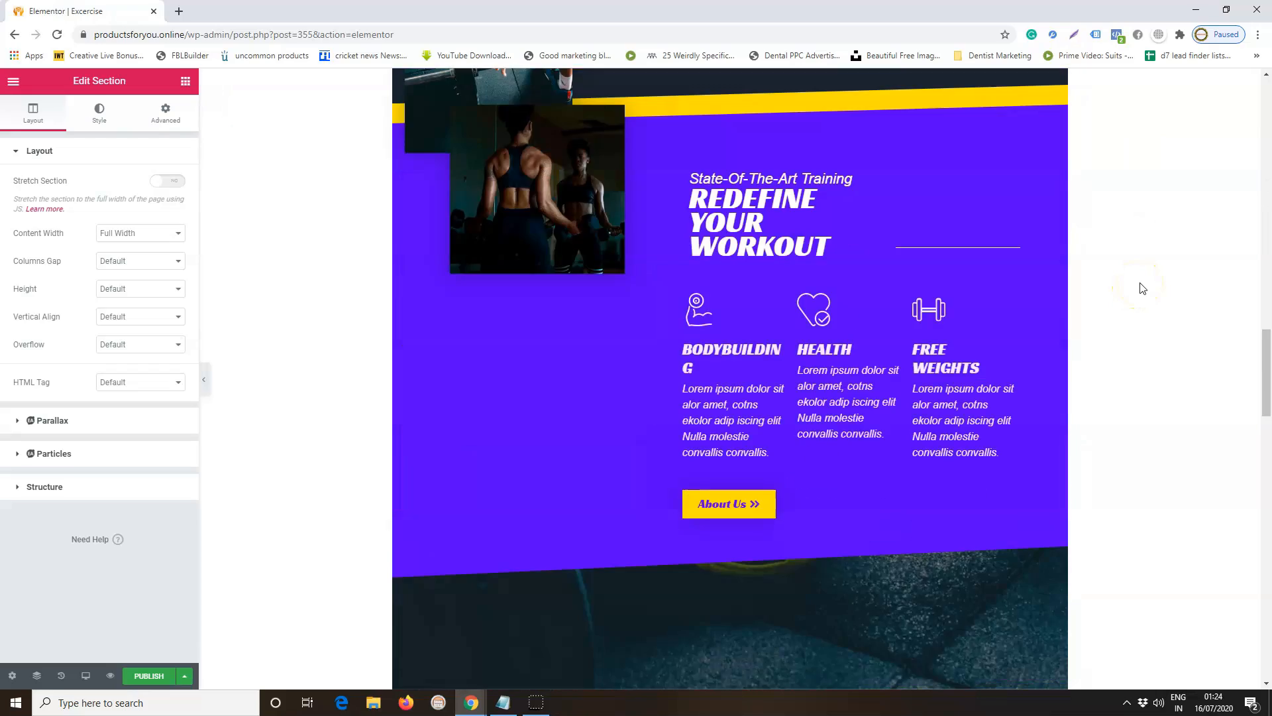
pyautogui.scroll(-3, 1143, 288)
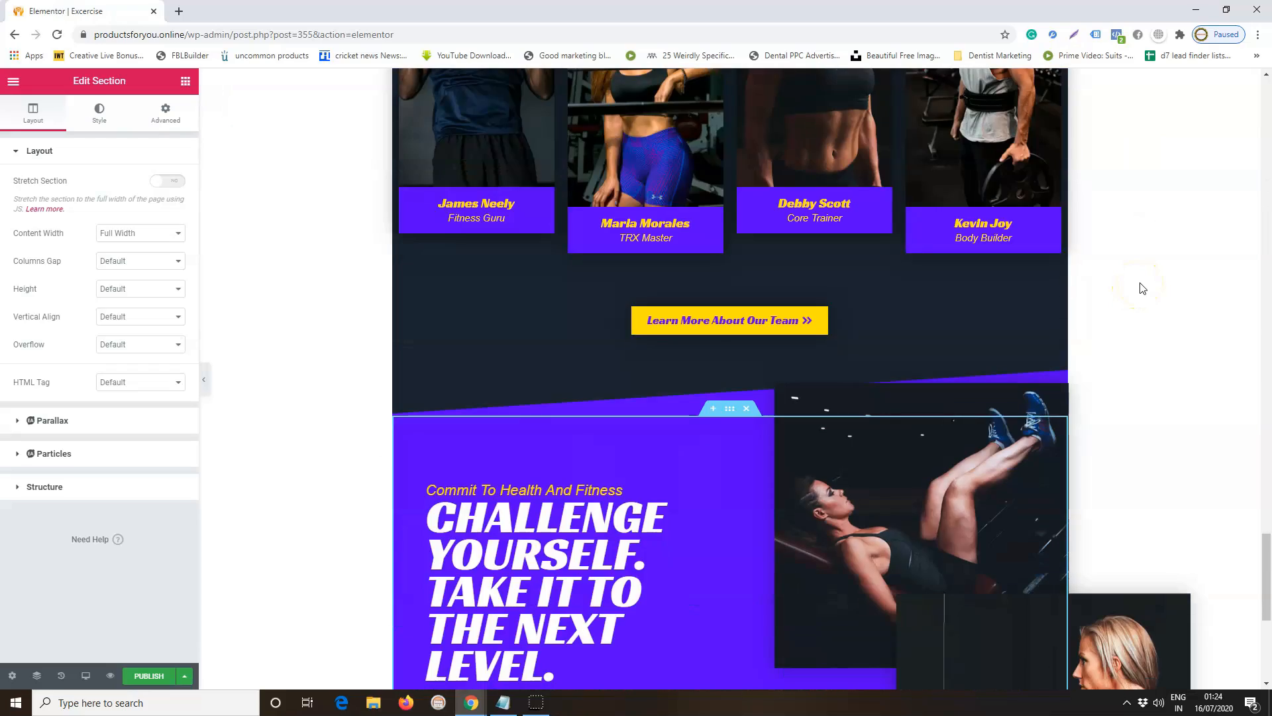
pyautogui.scroll(20, 1142, 288)
pyautogui.scroll(10, 1142, 288)
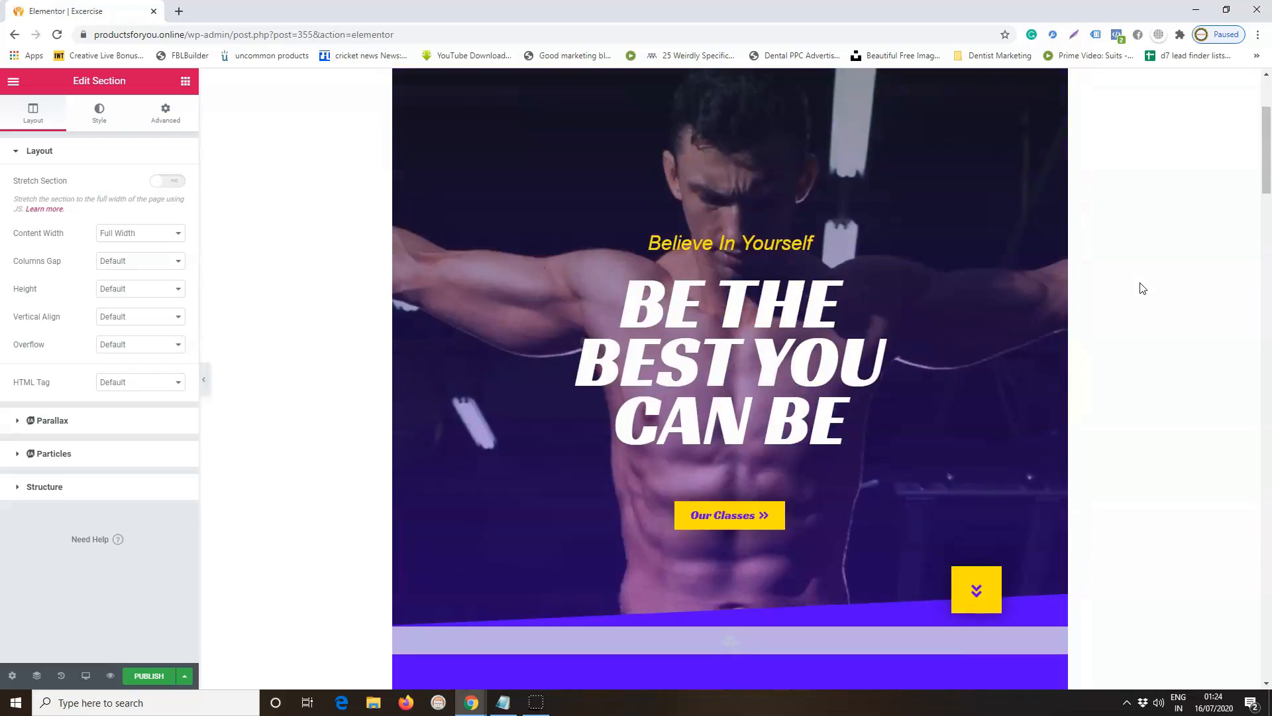
pyautogui.scroll(-3, 722, 364)
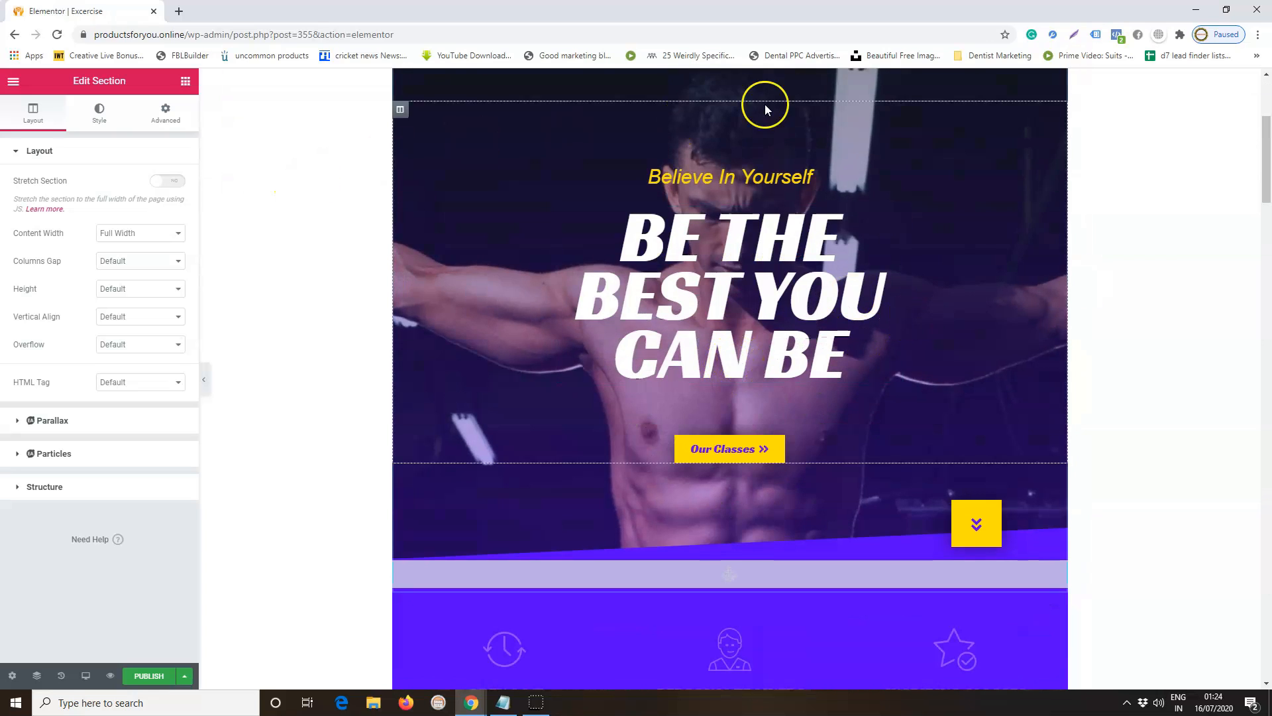
pyautogui.scroll(-5, 1057, 316)
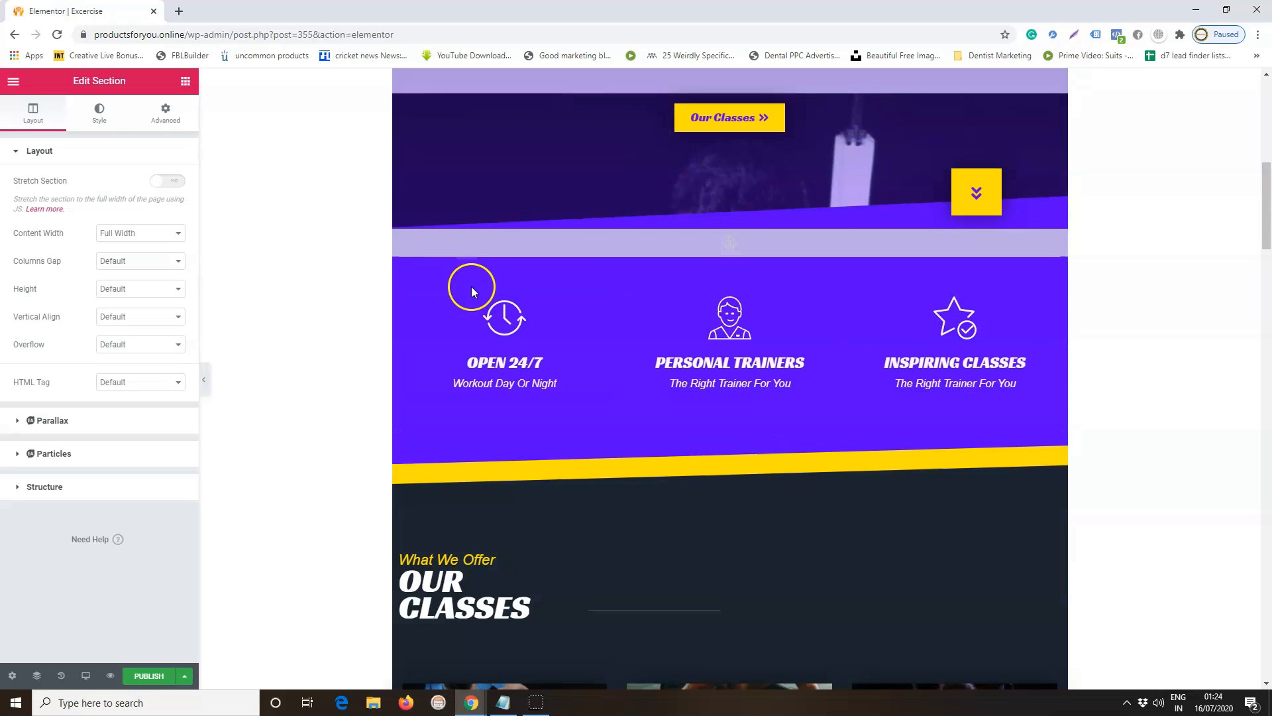
pyautogui.scroll(-4, 1078, 403)
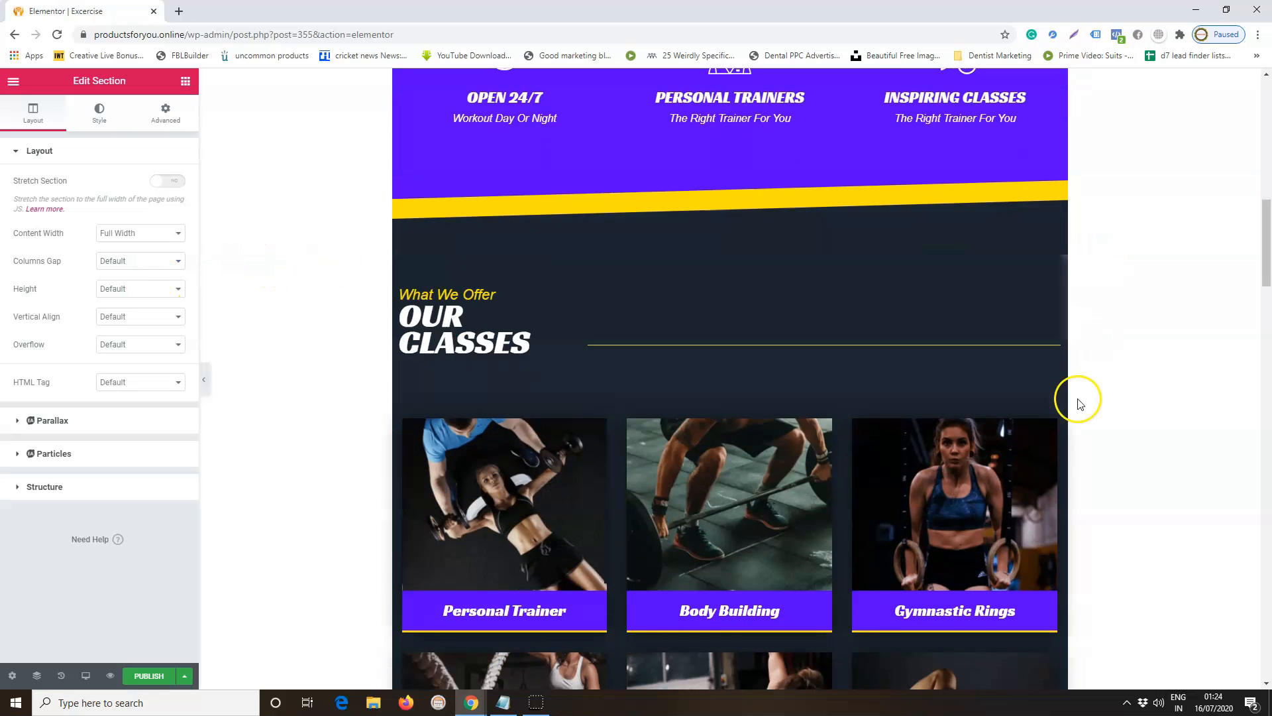
pyautogui.scroll(-2, 444, 323)
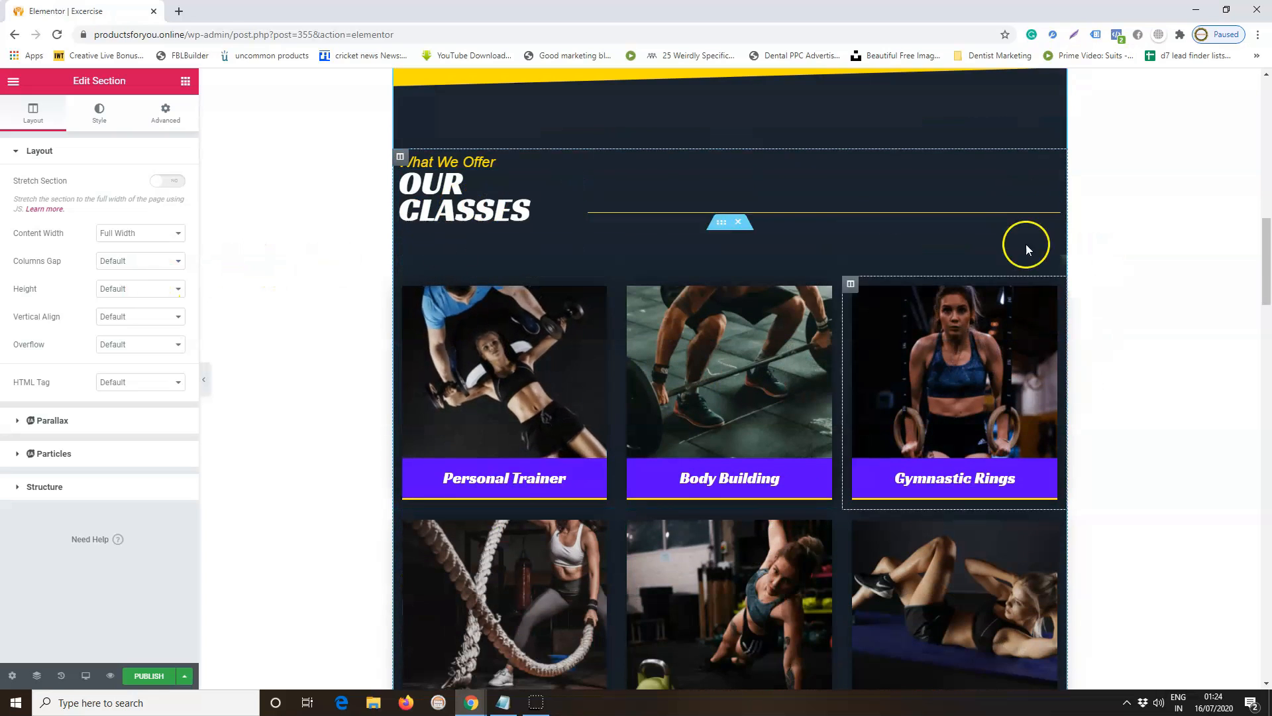
pyautogui.scroll(-3, 1080, 407)
pyautogui.scroll(-5, 978, 364)
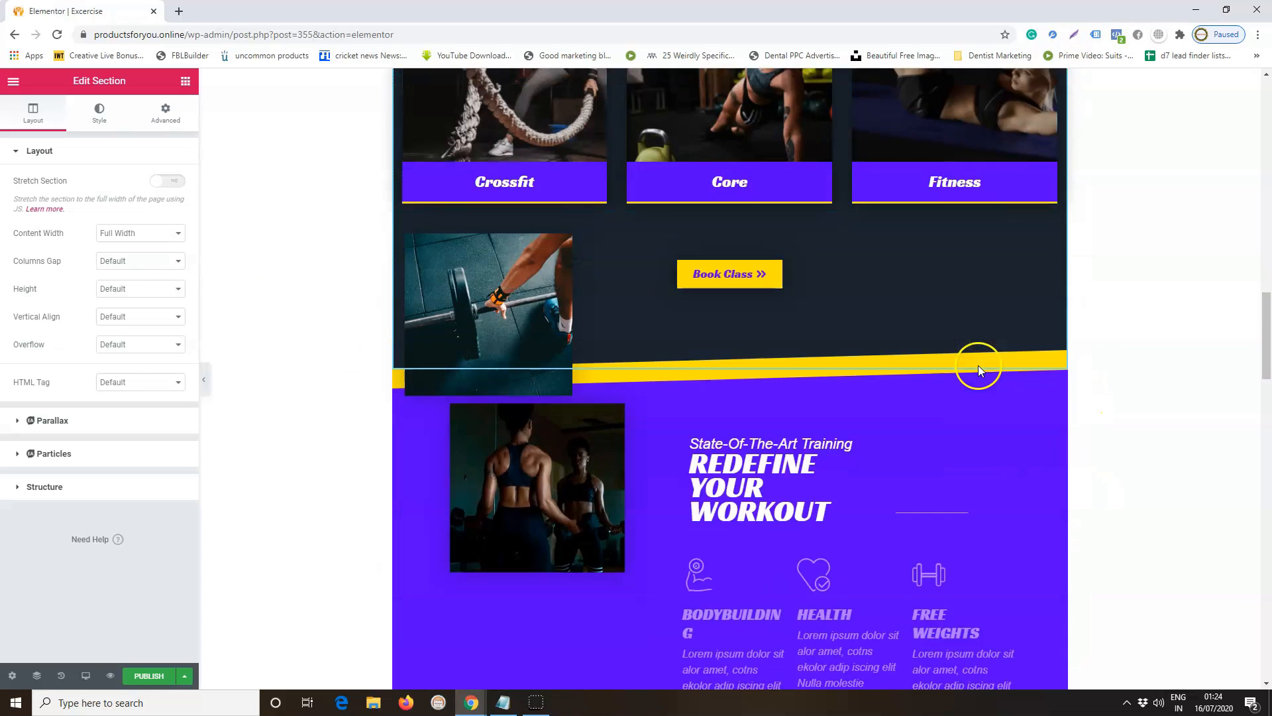
pyautogui.scroll(-3, 437, 360)
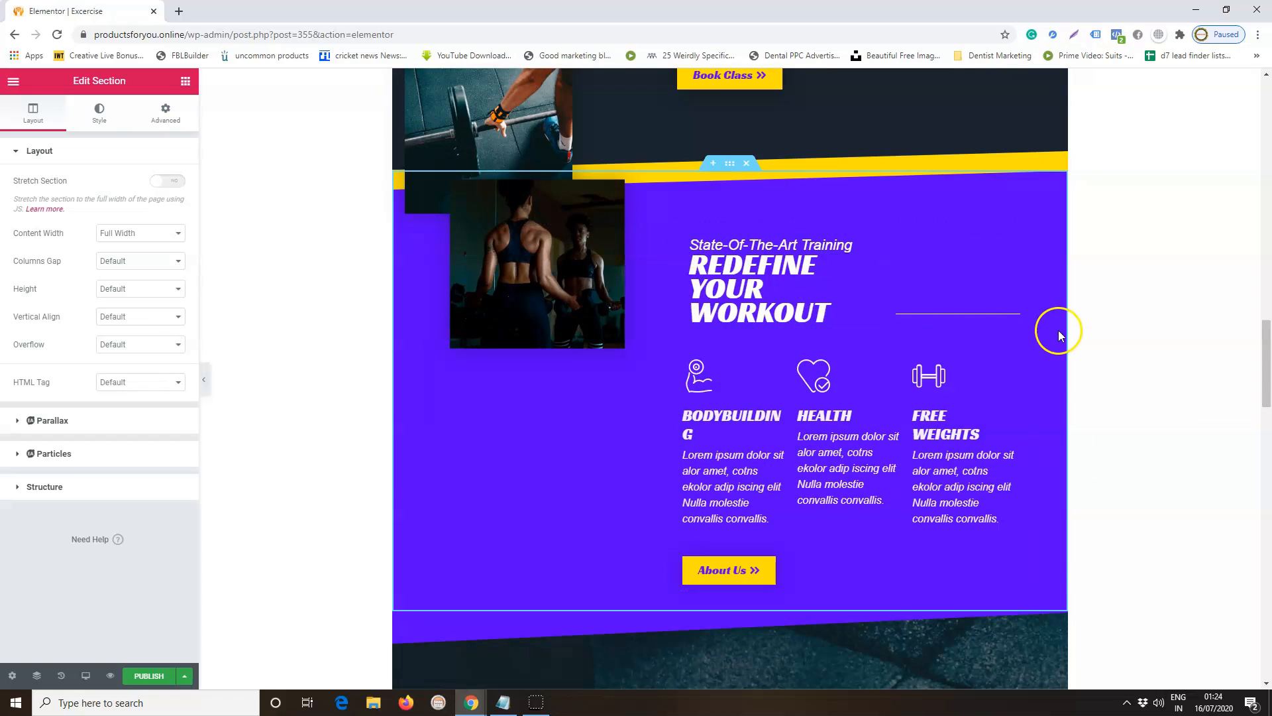
pyautogui.scroll(-10, 1058, 332)
pyautogui.scroll(-10, 1059, 334)
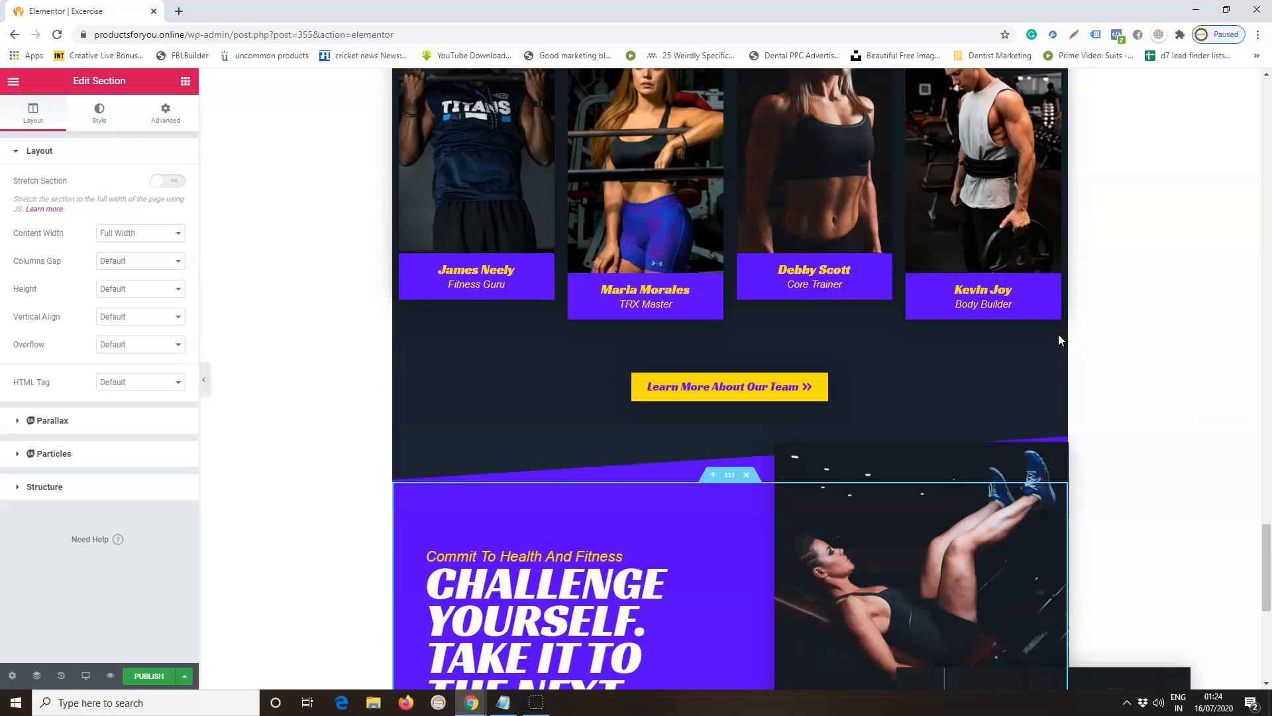
pyautogui.scroll(3, 824, 256)
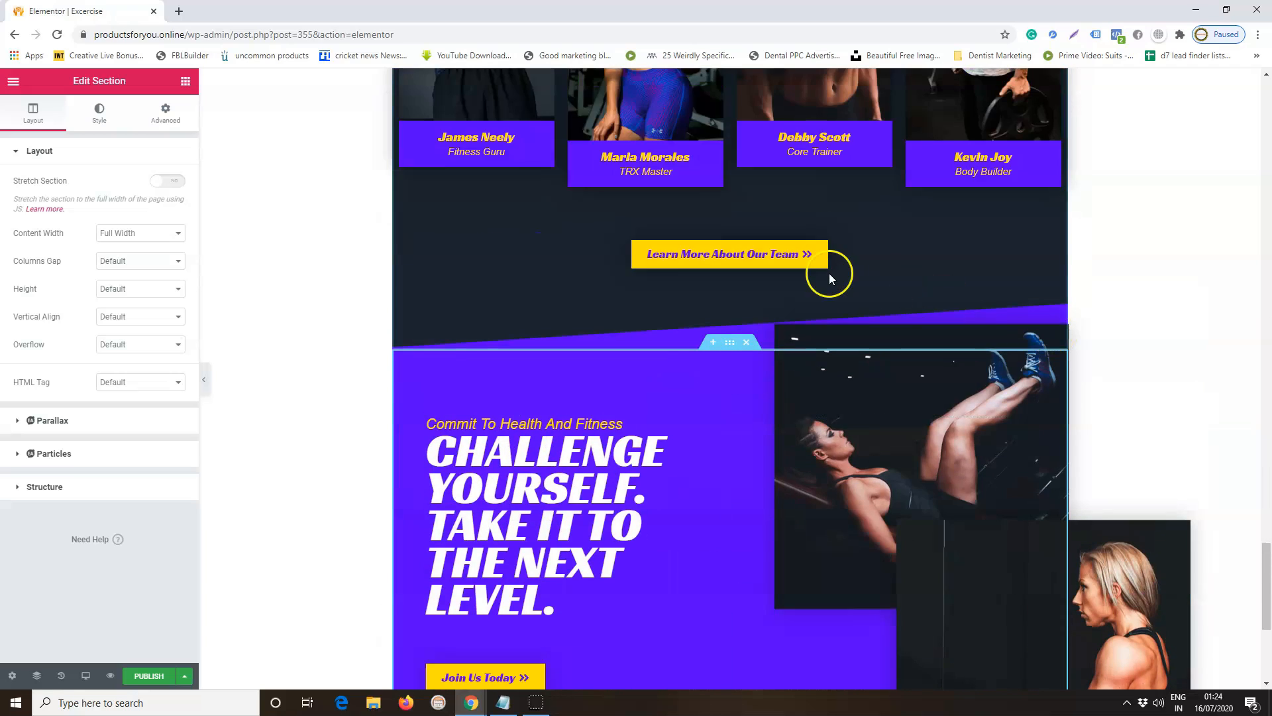
pyautogui.scroll(8, 574, 185)
pyautogui.scroll(20, 575, 186)
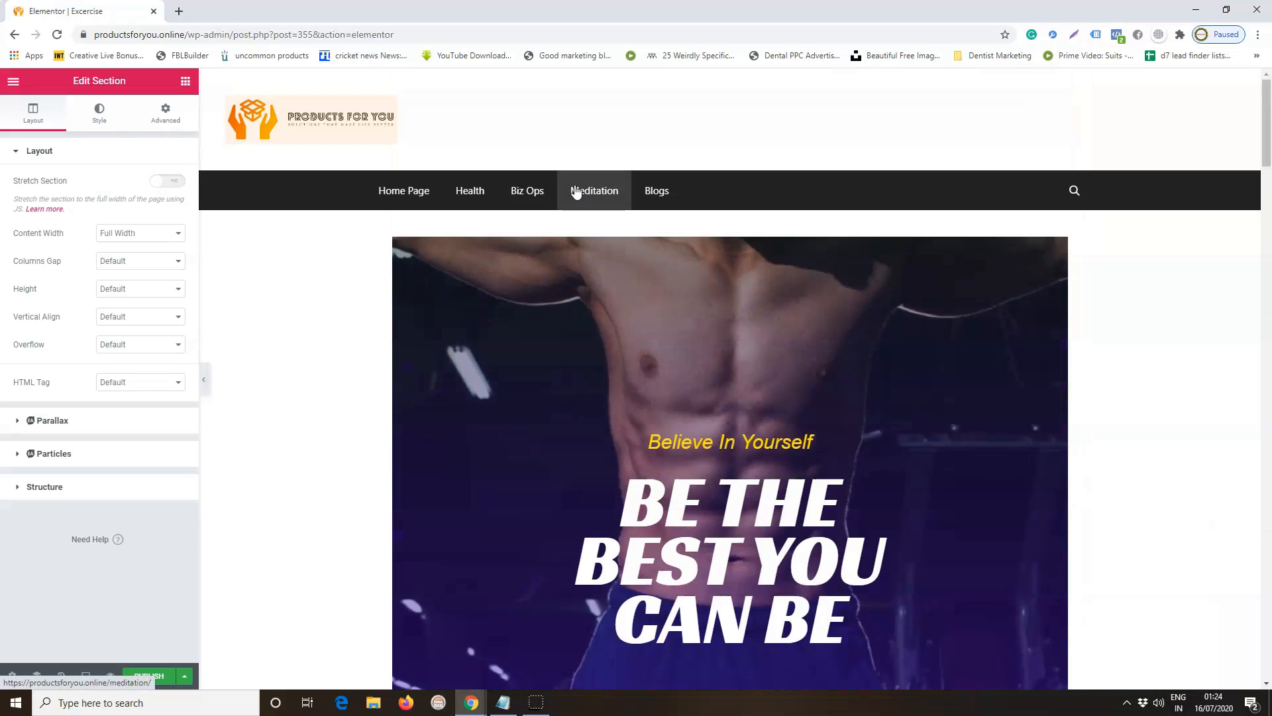
pyautogui.click(736, 348)
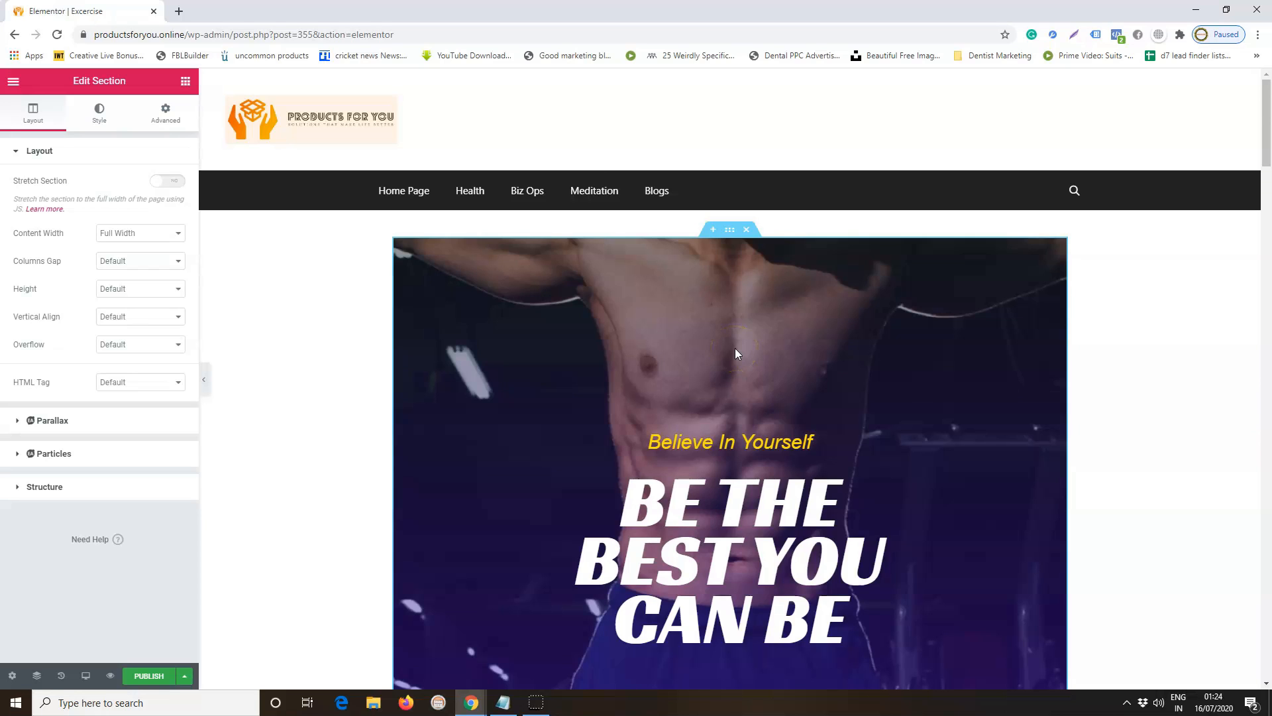
pyautogui.scroll(-3, 736, 350)
pyautogui.scroll(3, 736, 349)
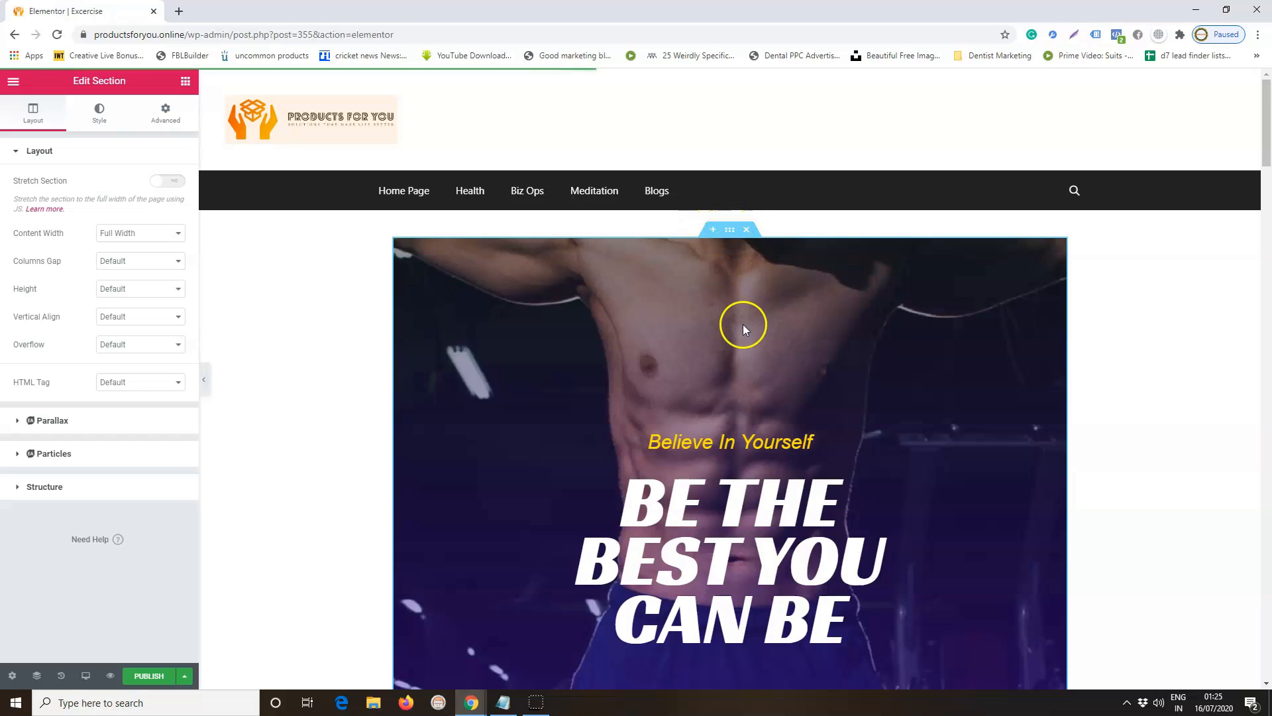
pyautogui.scroll(-1, 742, 329)
pyautogui.scroll(-1, 742, 329)
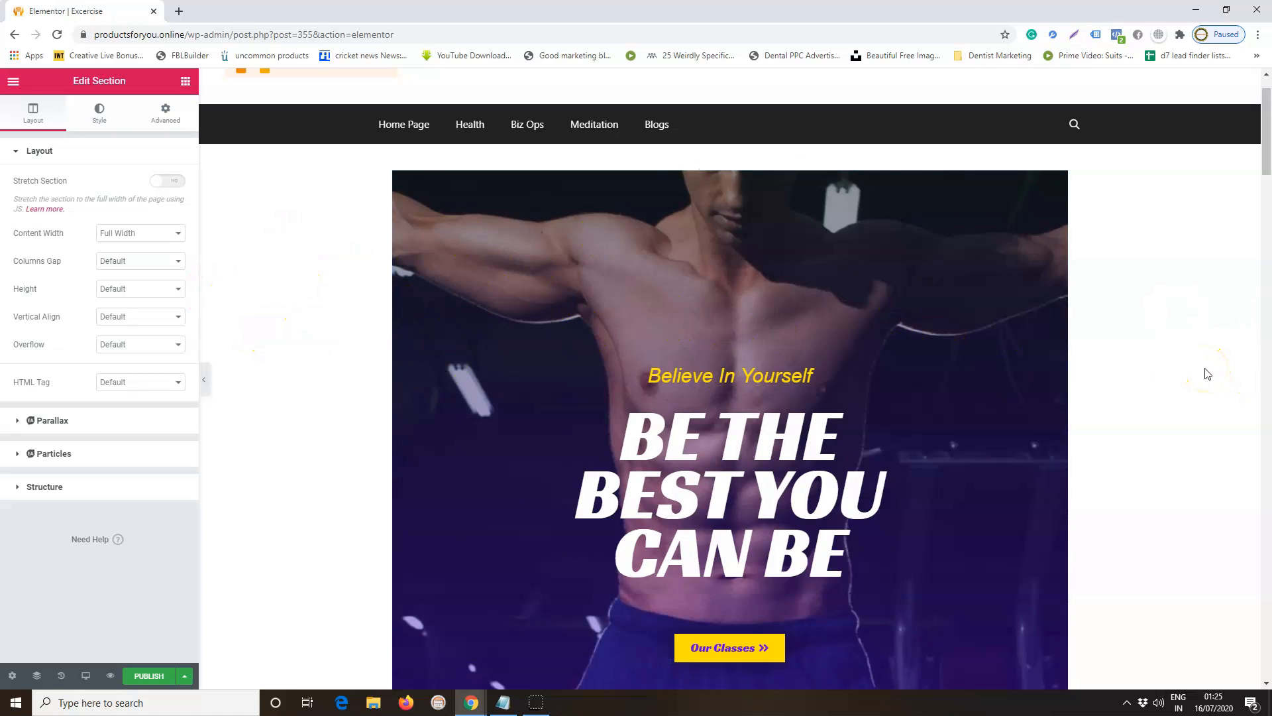
pyautogui.scroll(1, 1207, 374)
pyautogui.scroll(-3, 1207, 374)
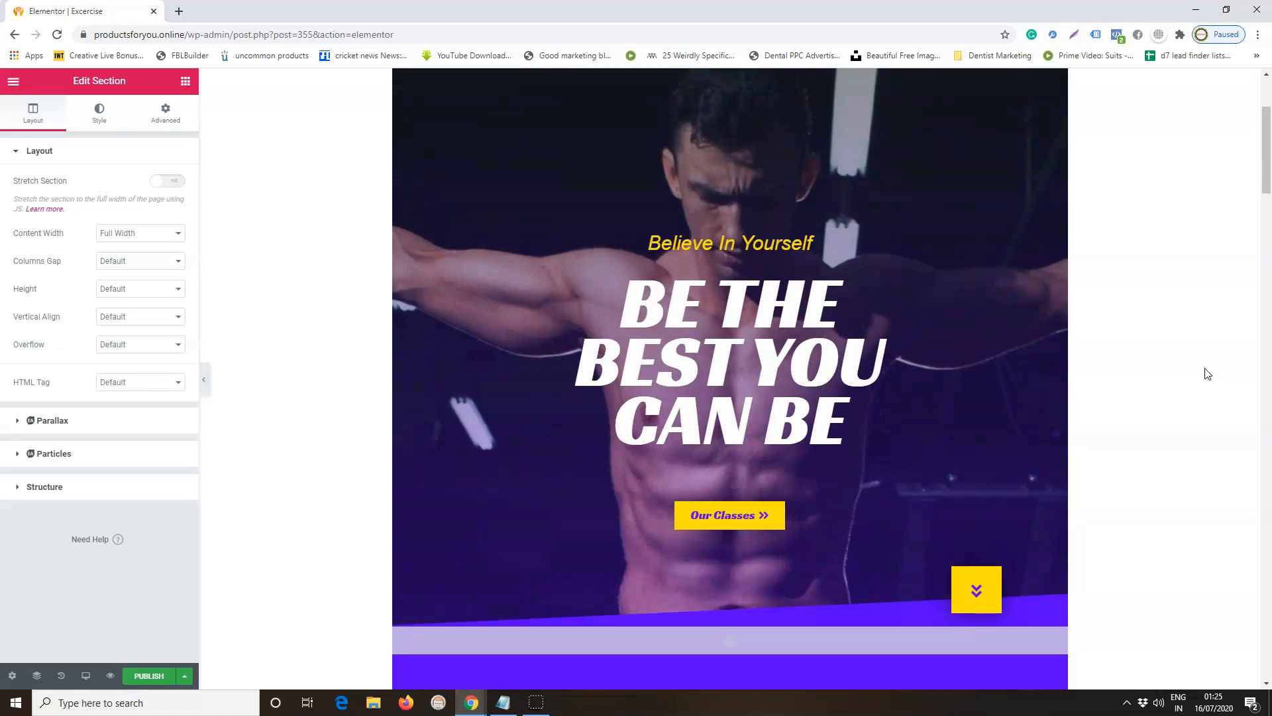
# Switch to the incognito window to examine how the Fitness page's sections span the browser width, and return to the Elementor editor.
pyautogui.hotkey('alt', 'Tab')
pyautogui.scroll(15, 1048, 354)
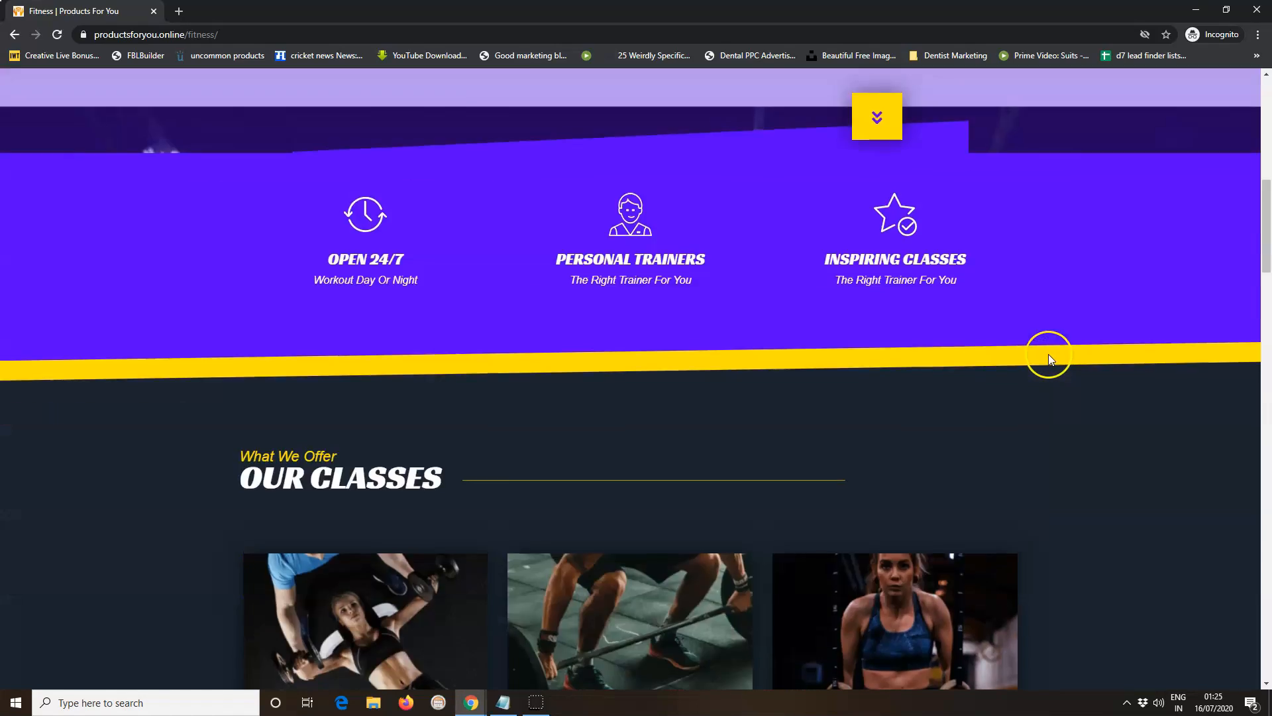
pyautogui.scroll(-20, 1048, 356)
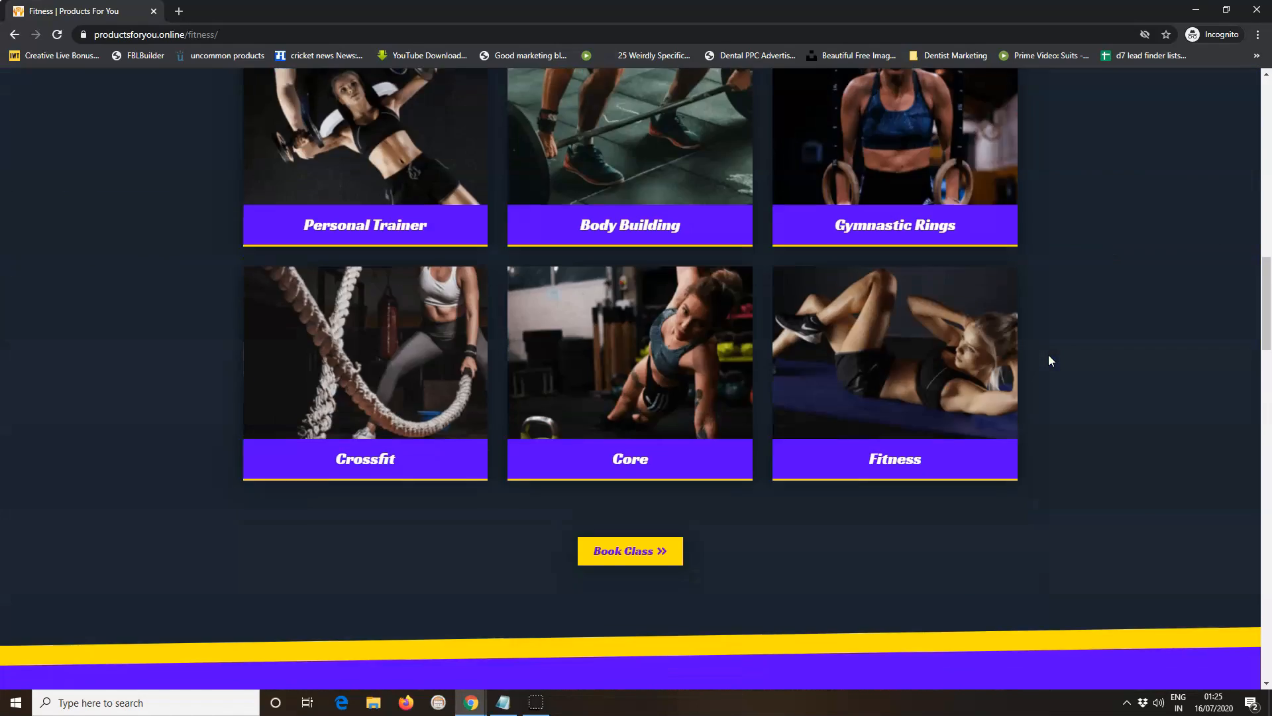
pyautogui.scroll(-6, 1049, 359)
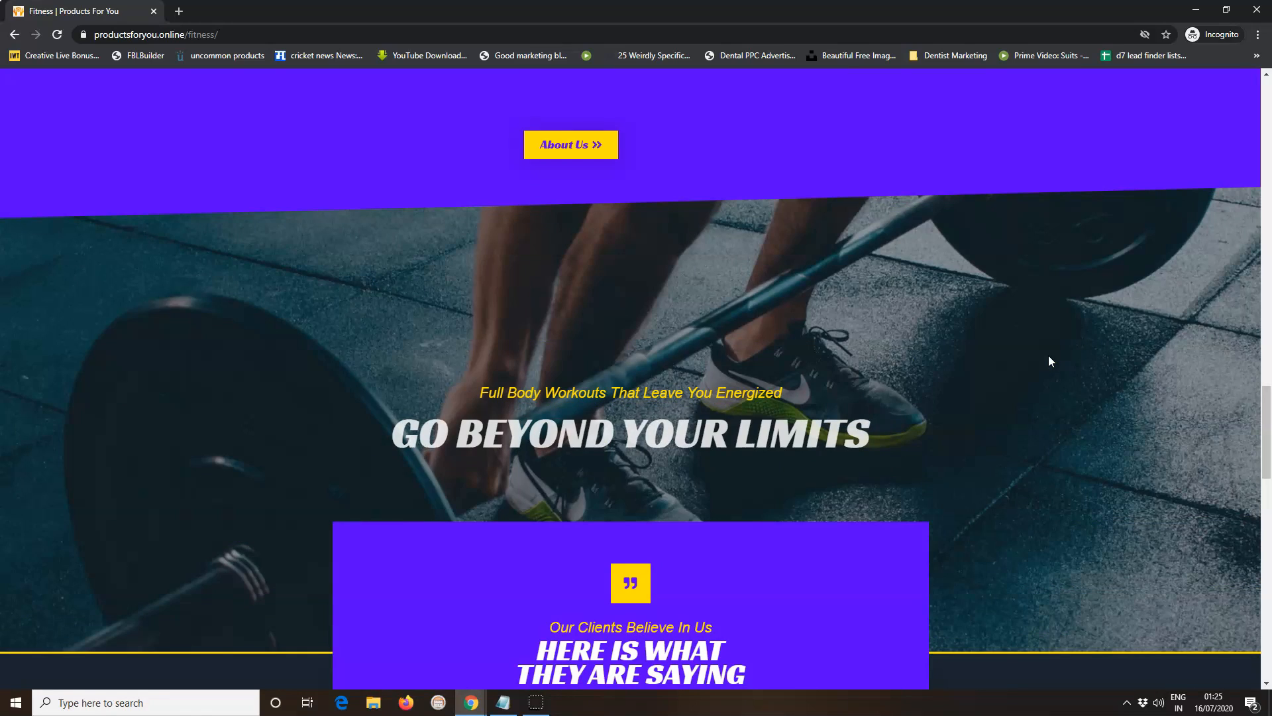
pyautogui.scroll(-5, 1055, 356)
pyautogui.scroll(15, 1055, 356)
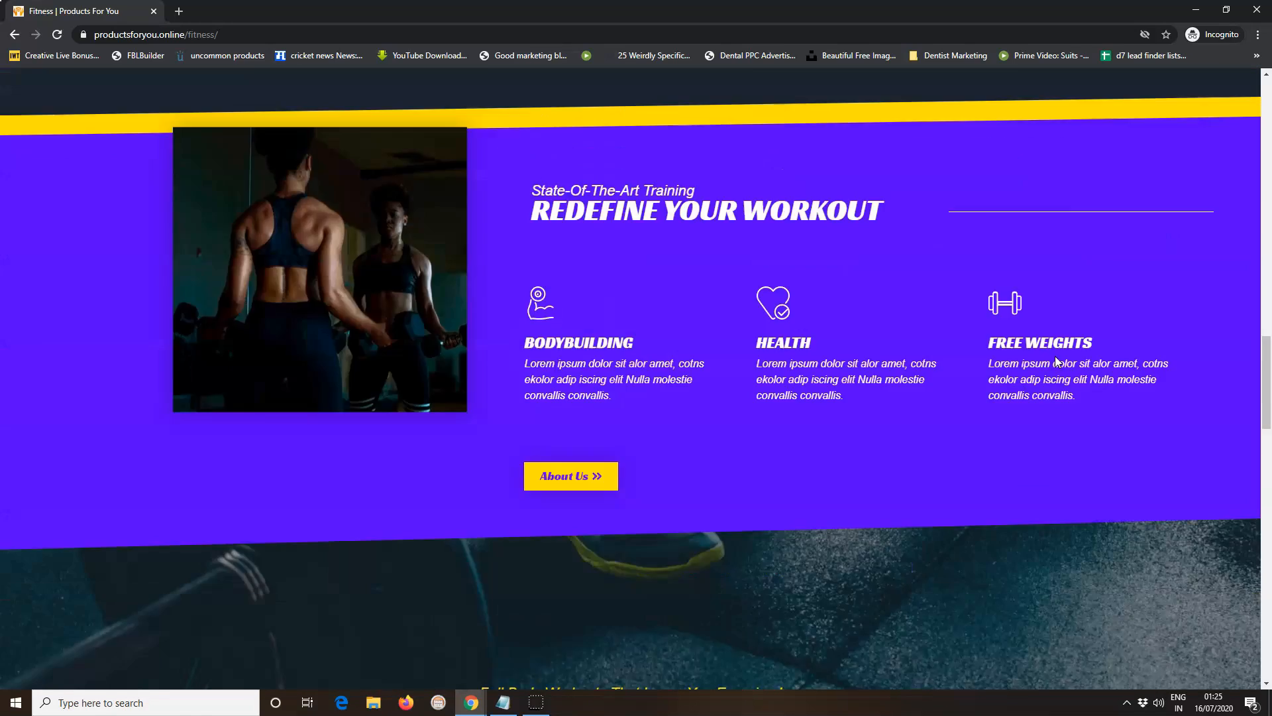
pyautogui.scroll(3, 1055, 355)
pyautogui.hotkey('alt', 'Tab')
pyautogui.scroll(3, 1055, 356)
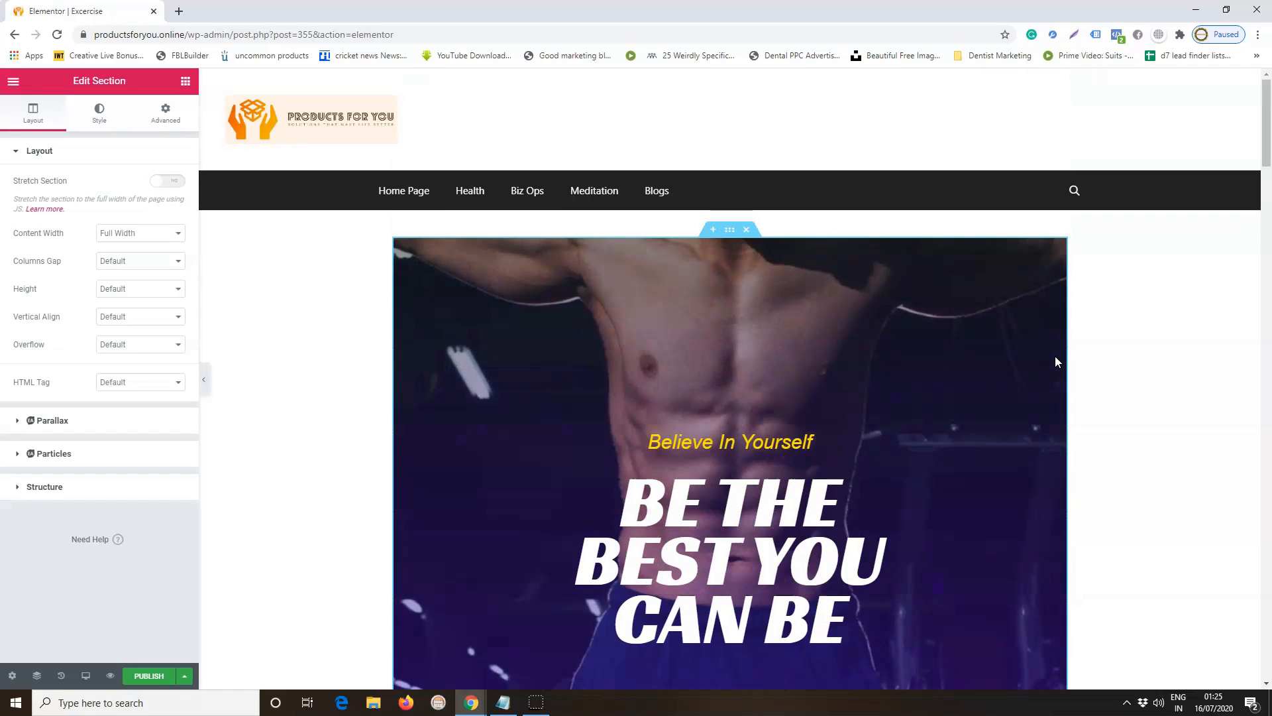
pyautogui.click(729, 232)
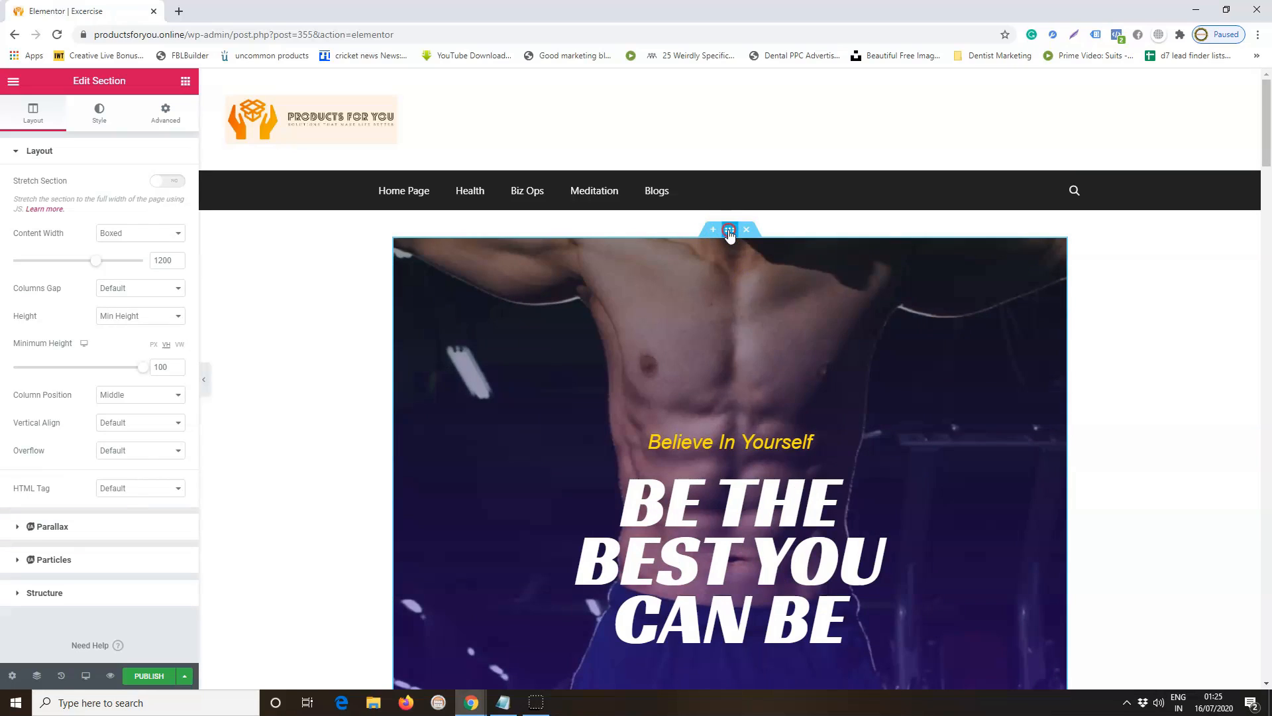
pyautogui.rightClick(729, 232)
pyautogui.click(769, 245)
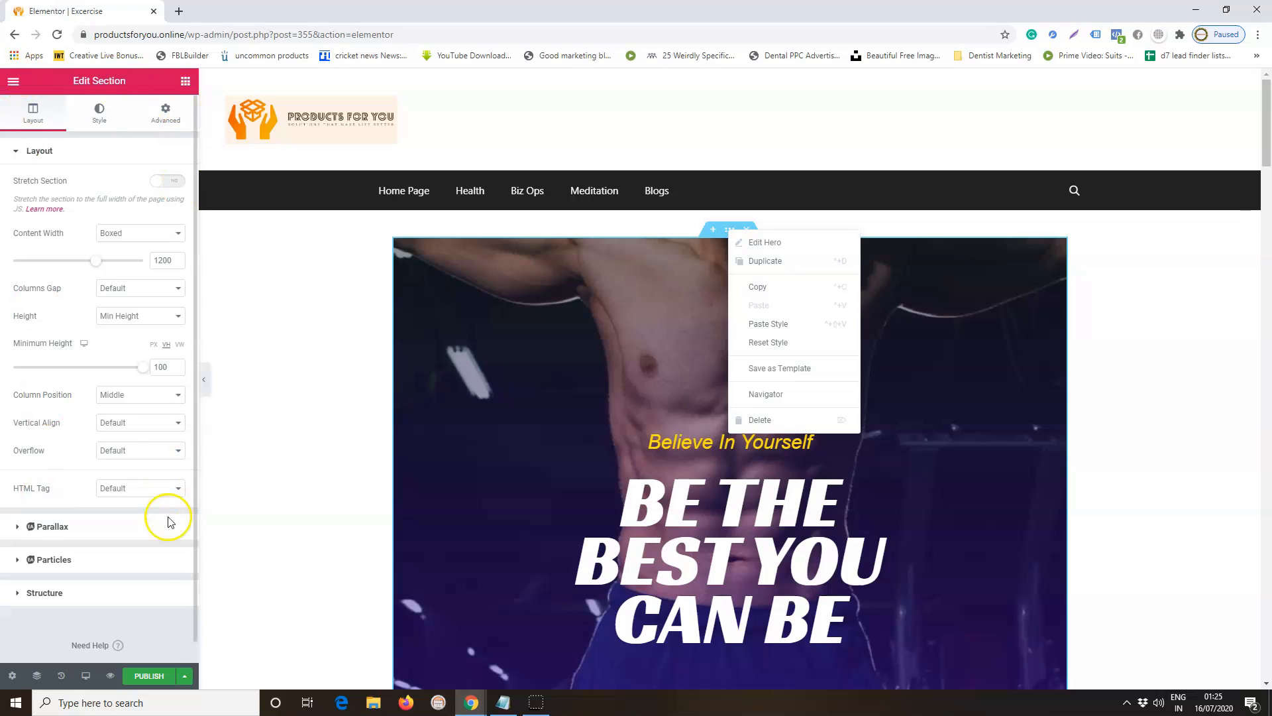
pyautogui.click(341, 366)
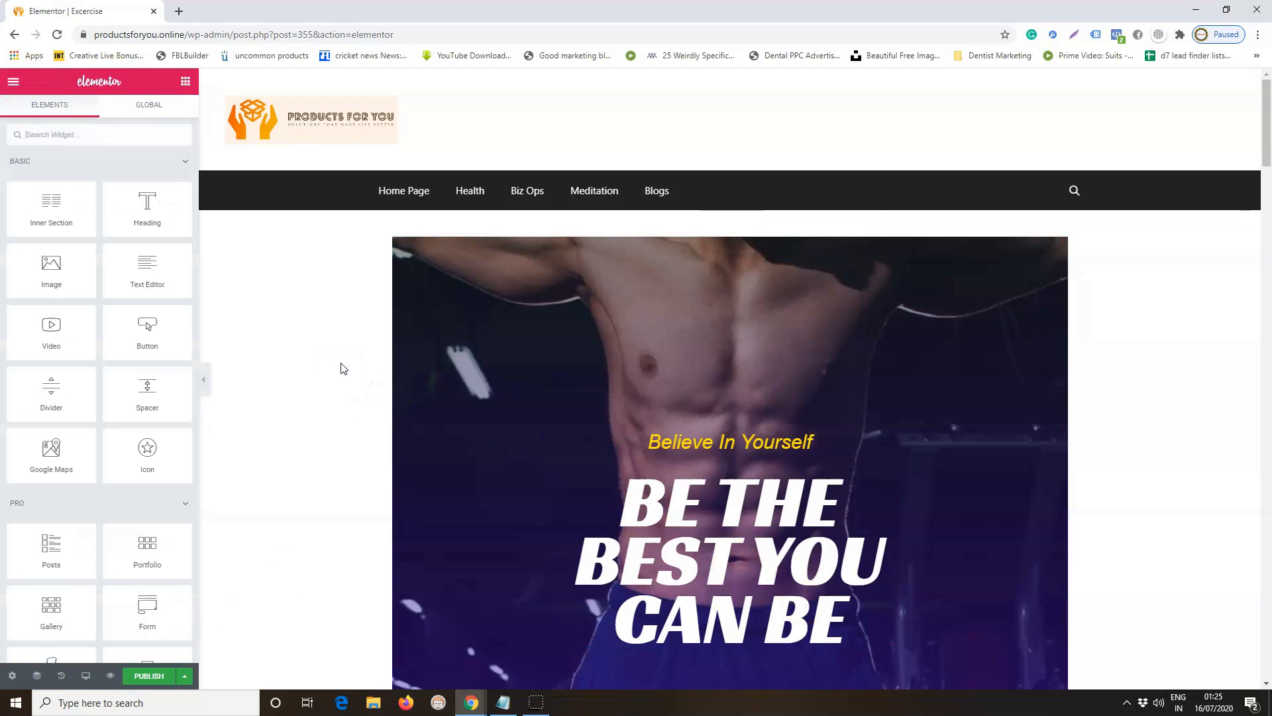
# Open the hero section's settings and review its advanced margin and padding options.
pyautogui.moveTo(749, 248)
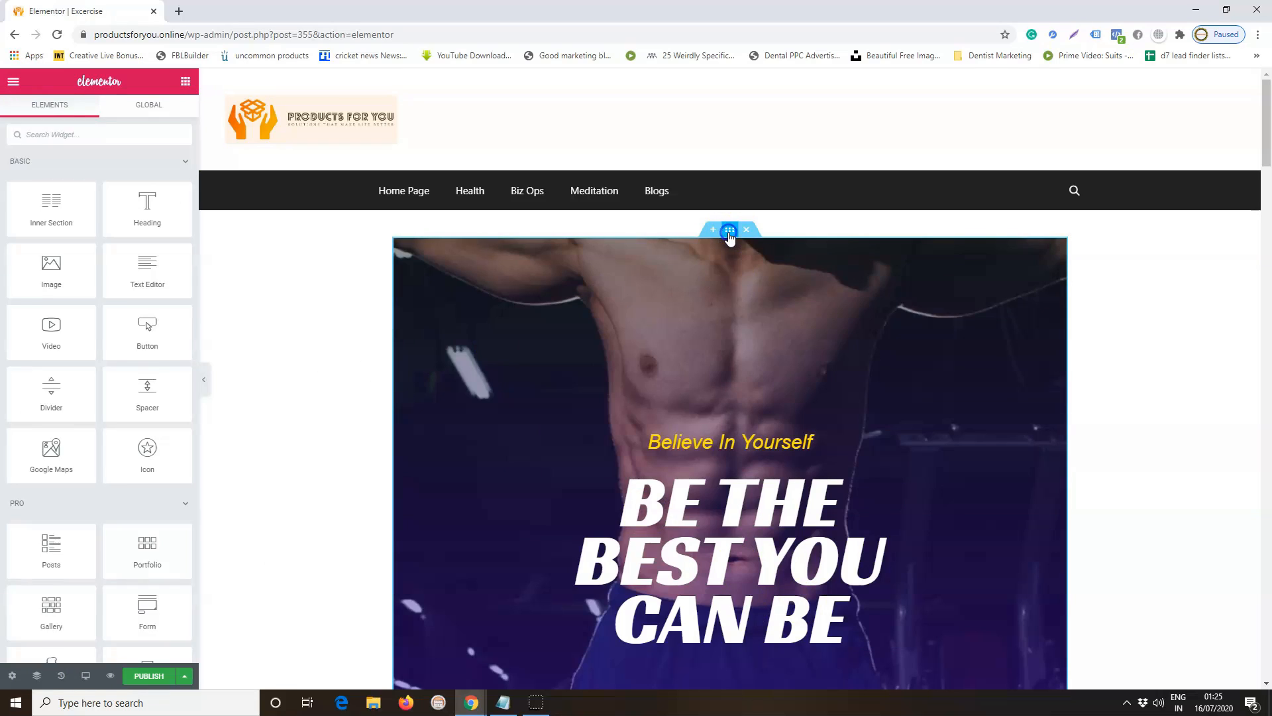
pyautogui.click(729, 235)
pyautogui.rightClick(730, 238)
pyautogui.click(92, 133)
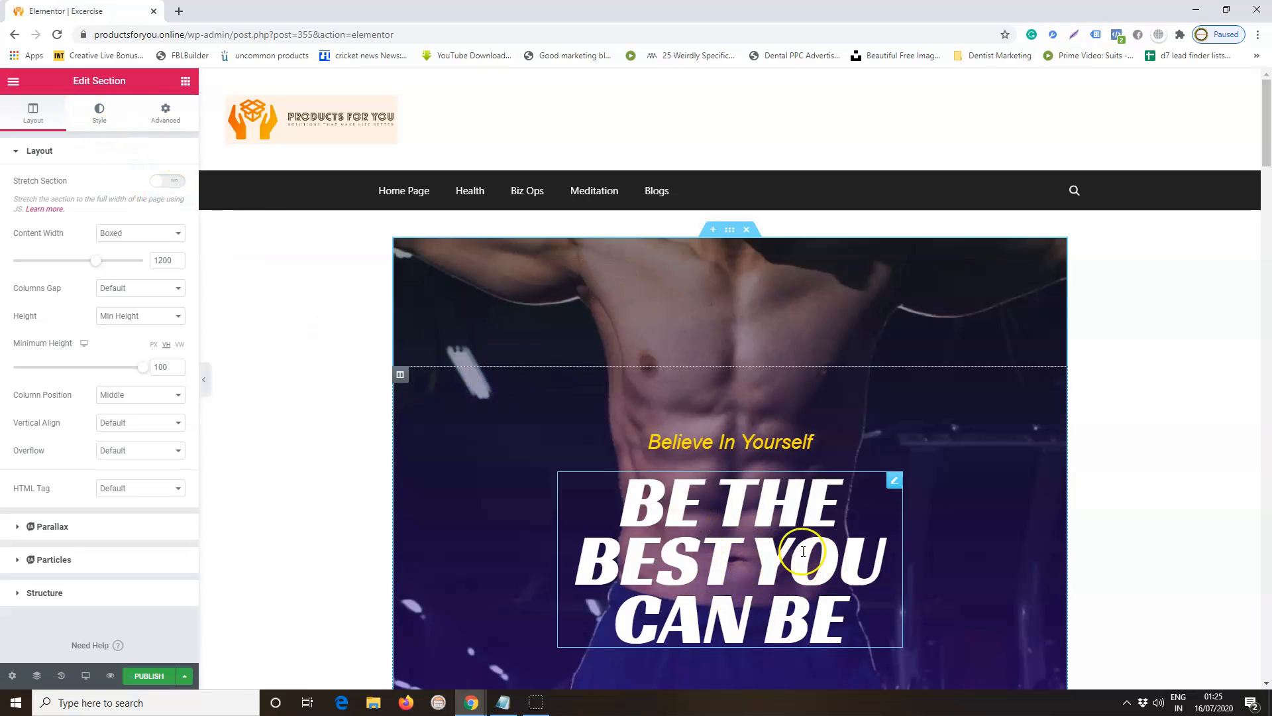
pyautogui.click(165, 113)
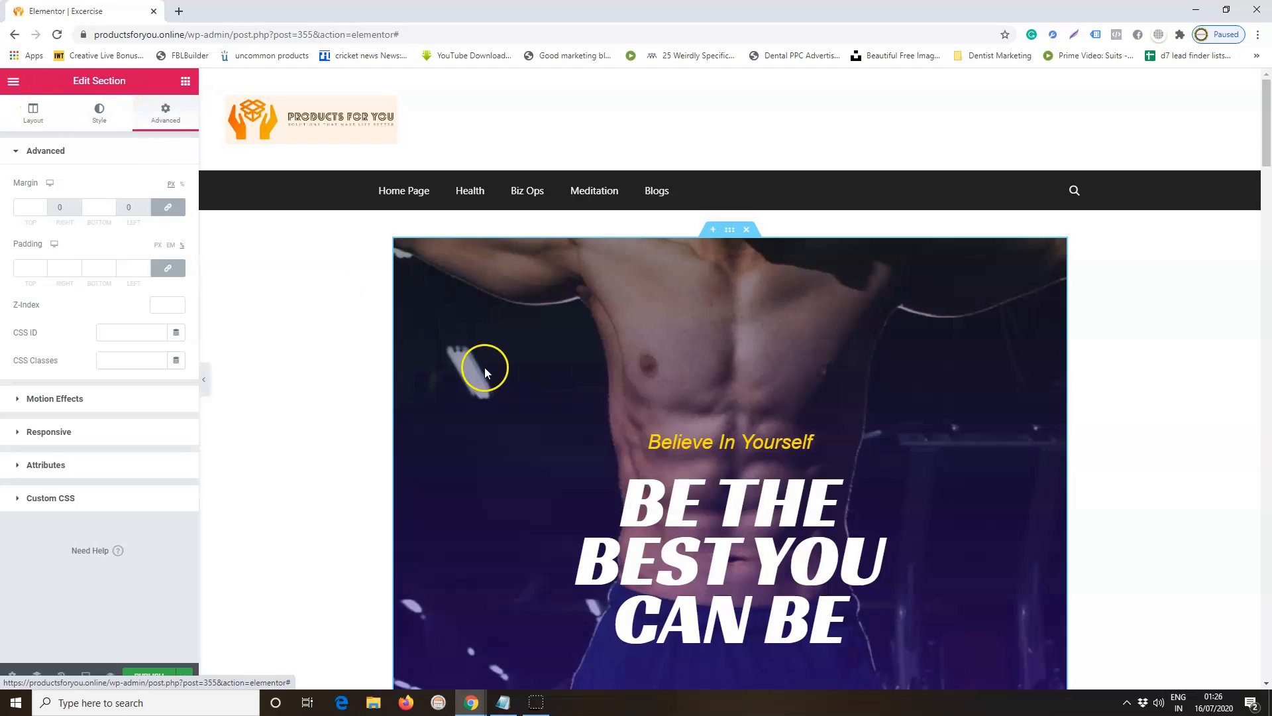
pyautogui.rightClick(731, 232)
pyautogui.click(772, 247)
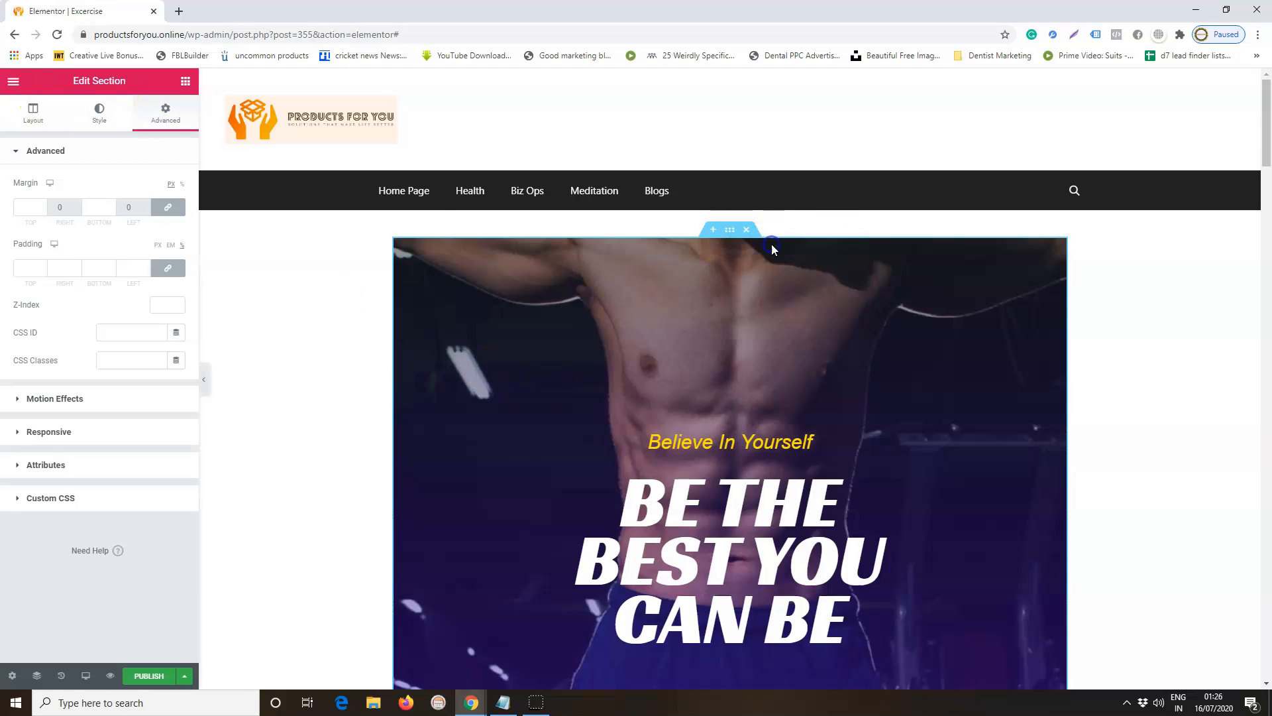
# Stretch the hero section across the page and set its content width to Full Width.
pyautogui.click(34, 113)
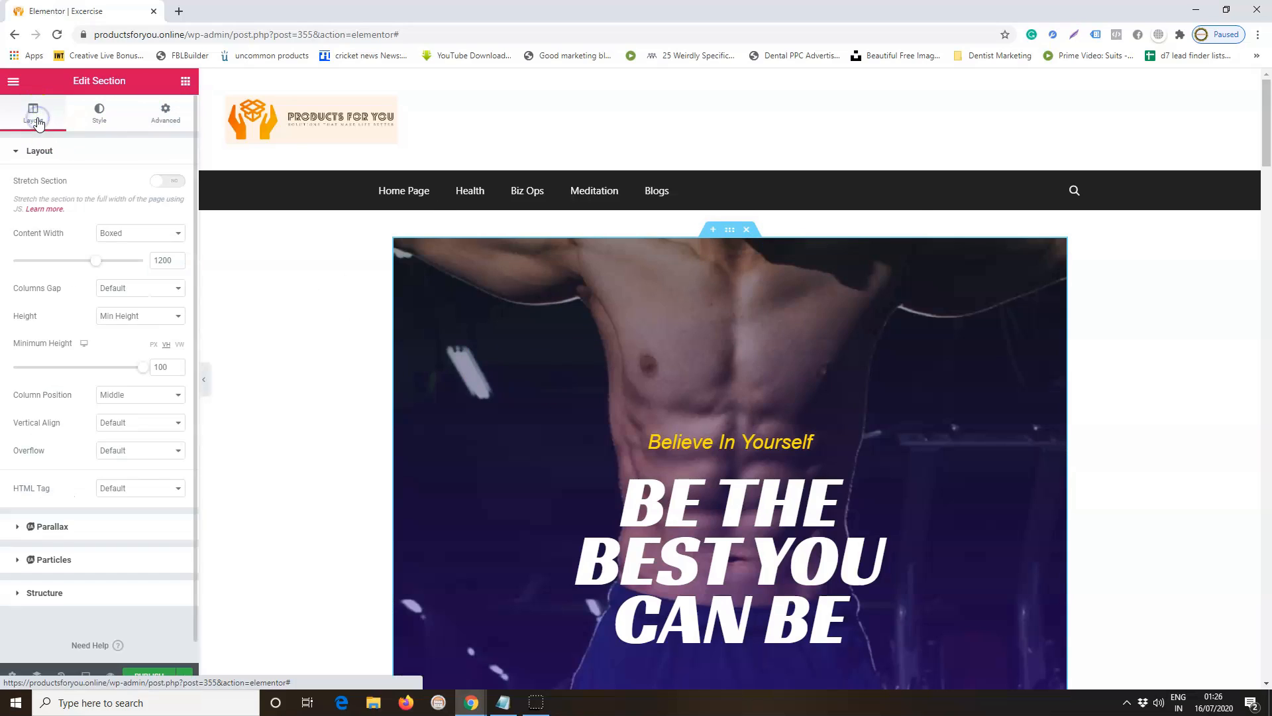
pyautogui.click(158, 181)
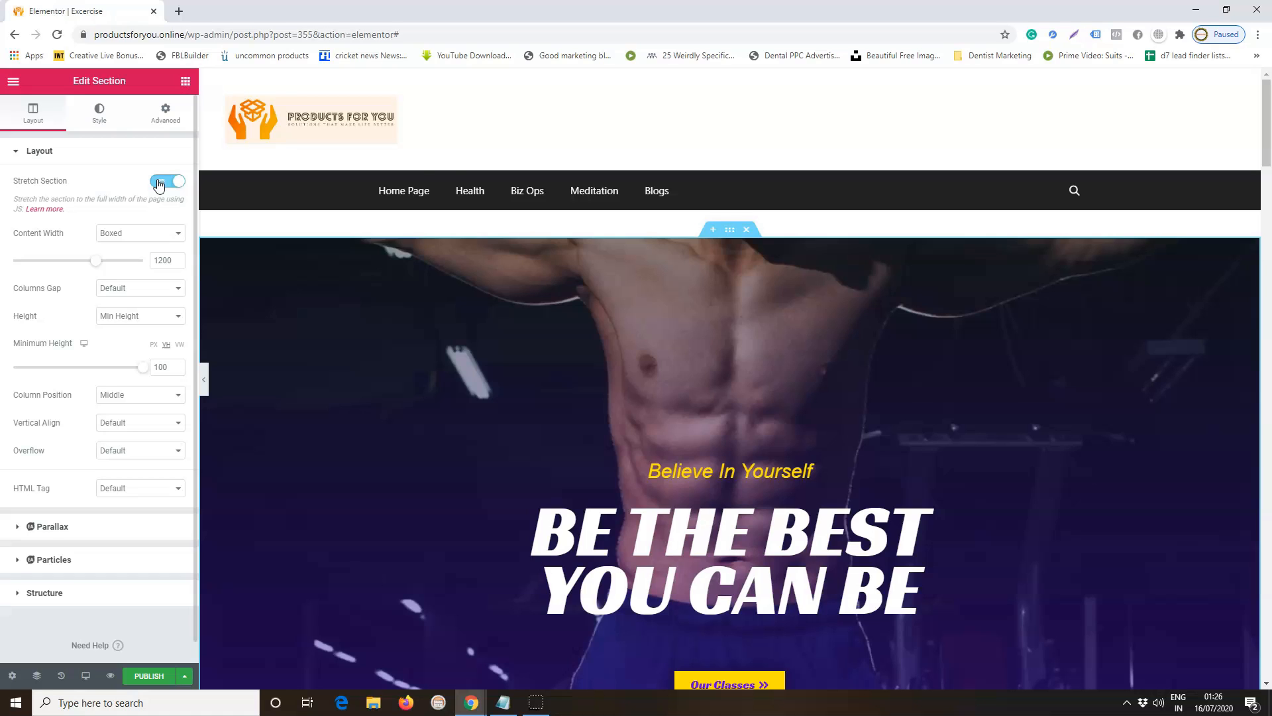
pyautogui.scroll(-2, 954, 477)
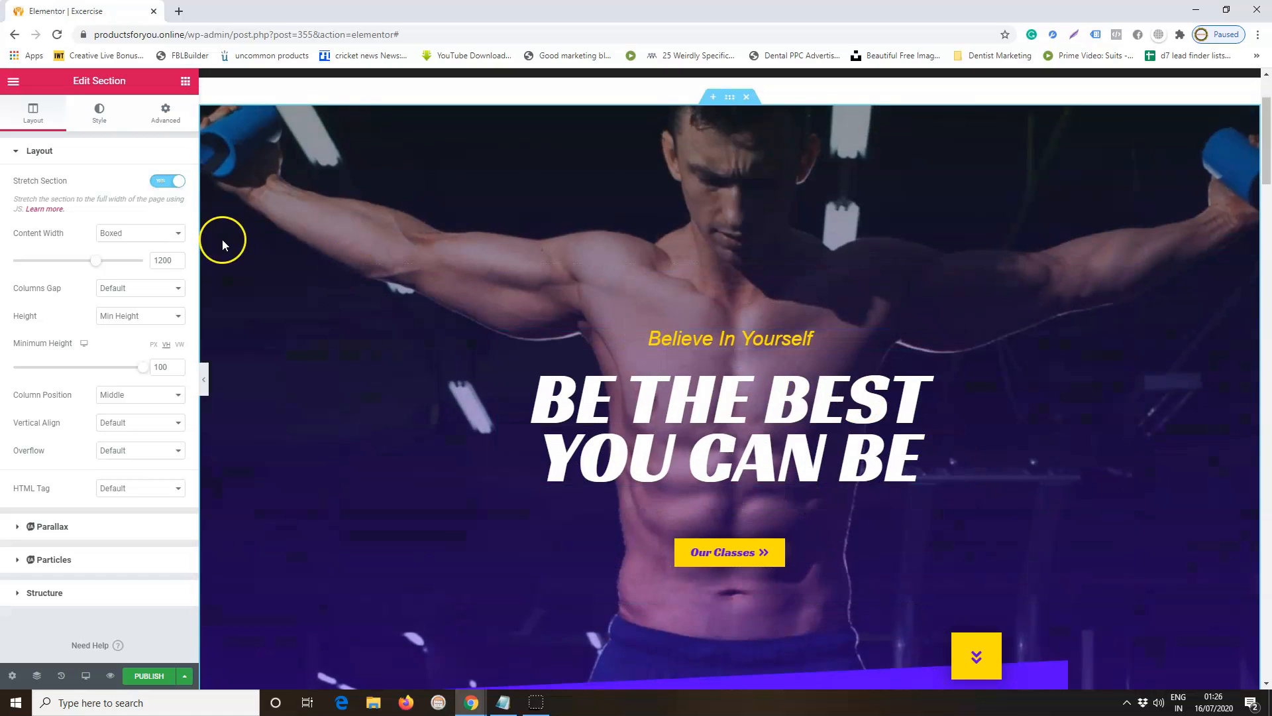
pyautogui.click(176, 238)
pyautogui.click(122, 256)
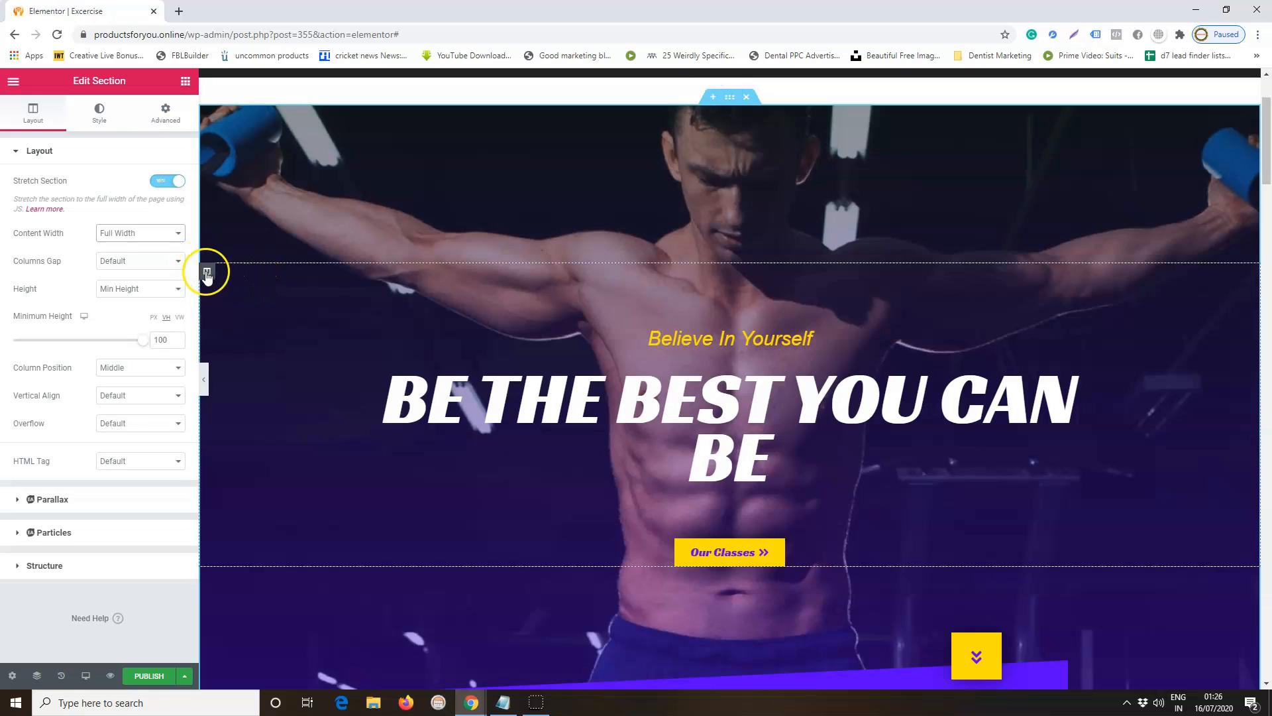
# Examine the hero column's layout settings and return to the widget list.
pyautogui.click(206, 272)
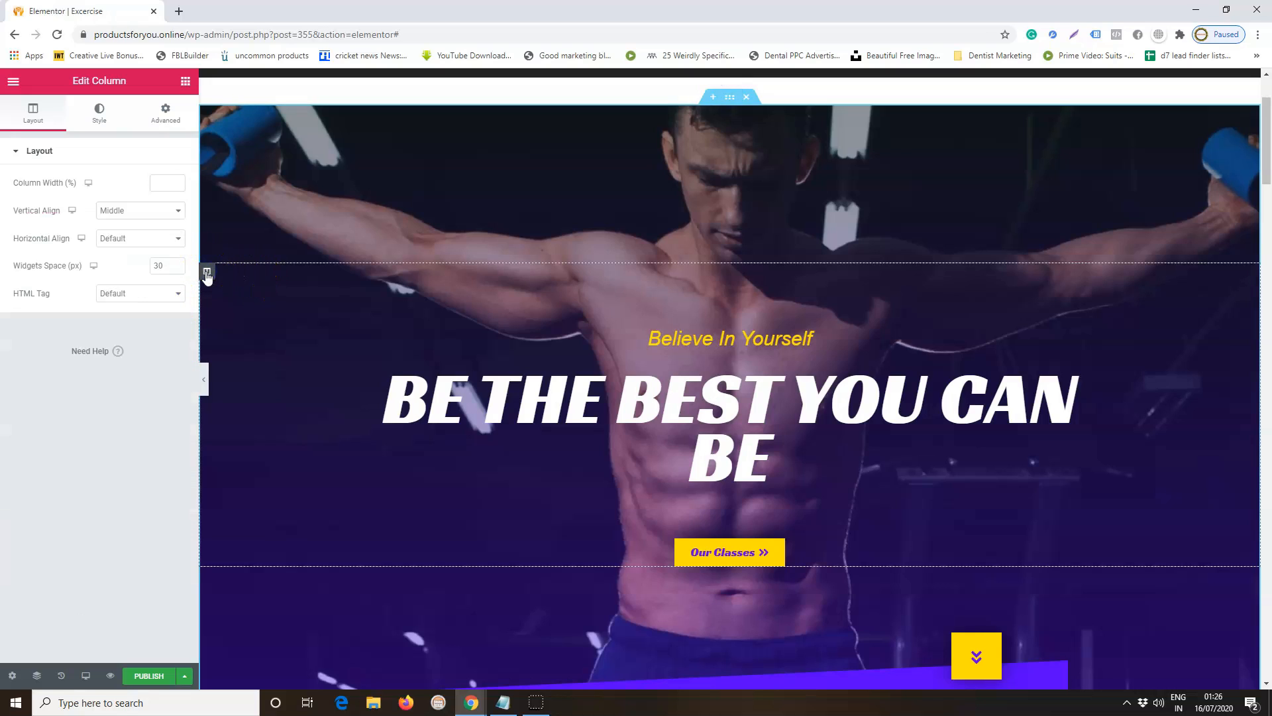
pyautogui.click(588, 445)
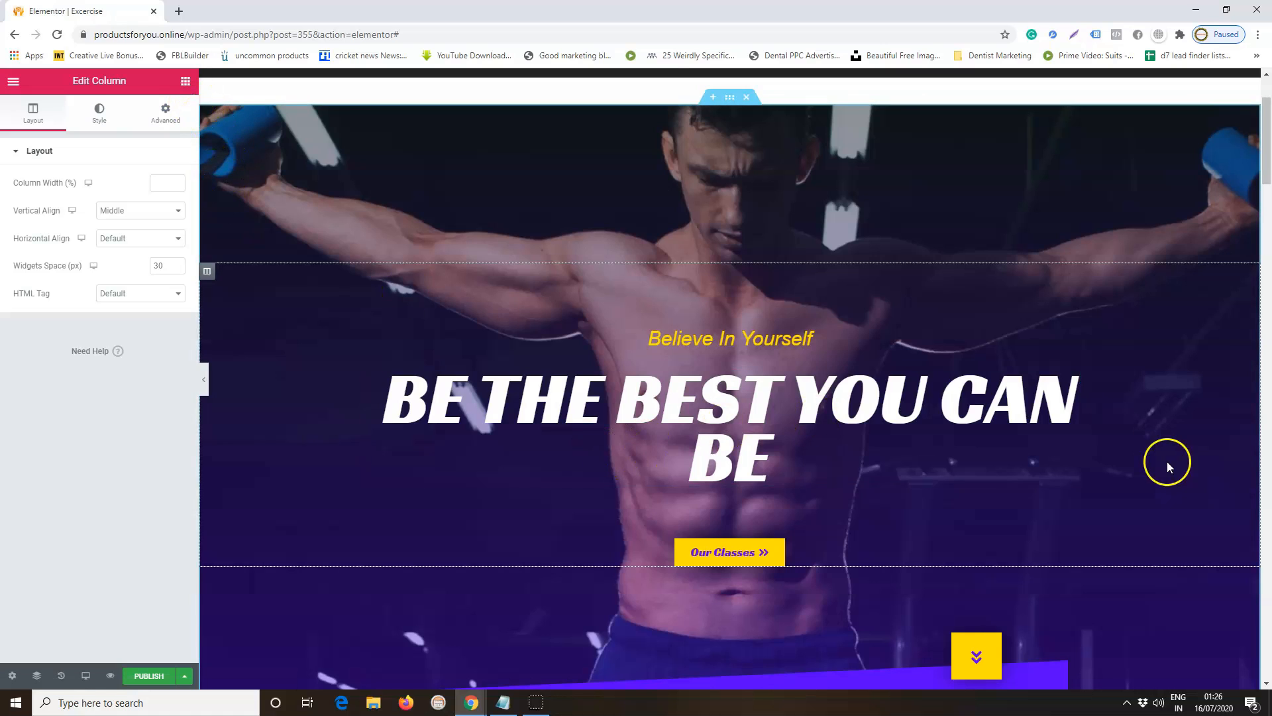
pyautogui.click(186, 81)
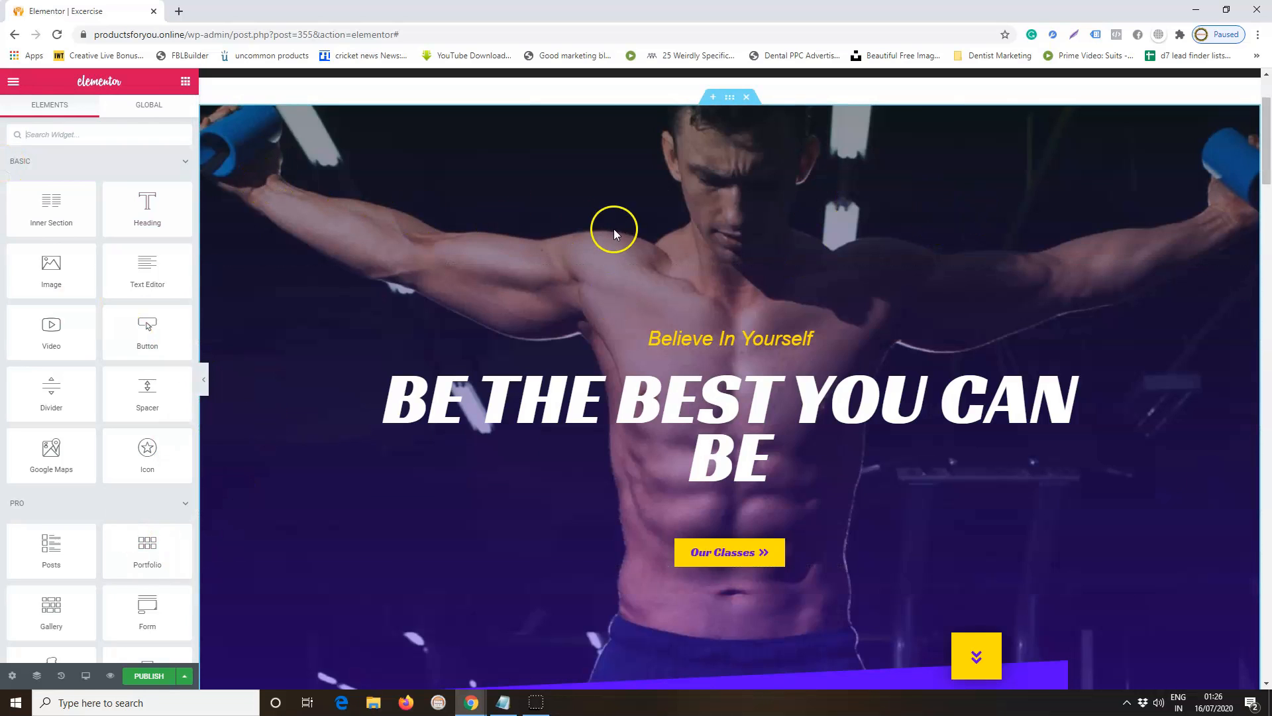
# Stretch the section with the Open 24/7, Personal Trainers and Inspiring Classes icons and set its content width to Full Width.
pyautogui.scroll(-1, 908, 331)
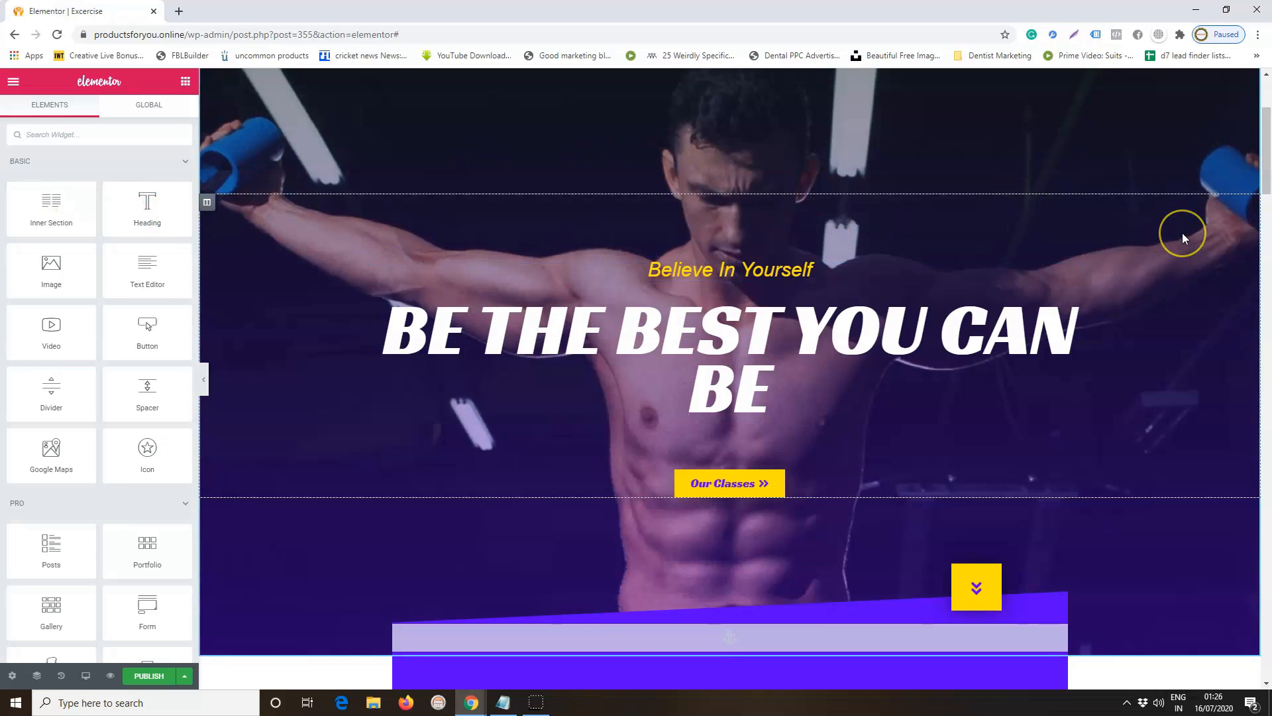
pyautogui.scroll(-4, 1183, 235)
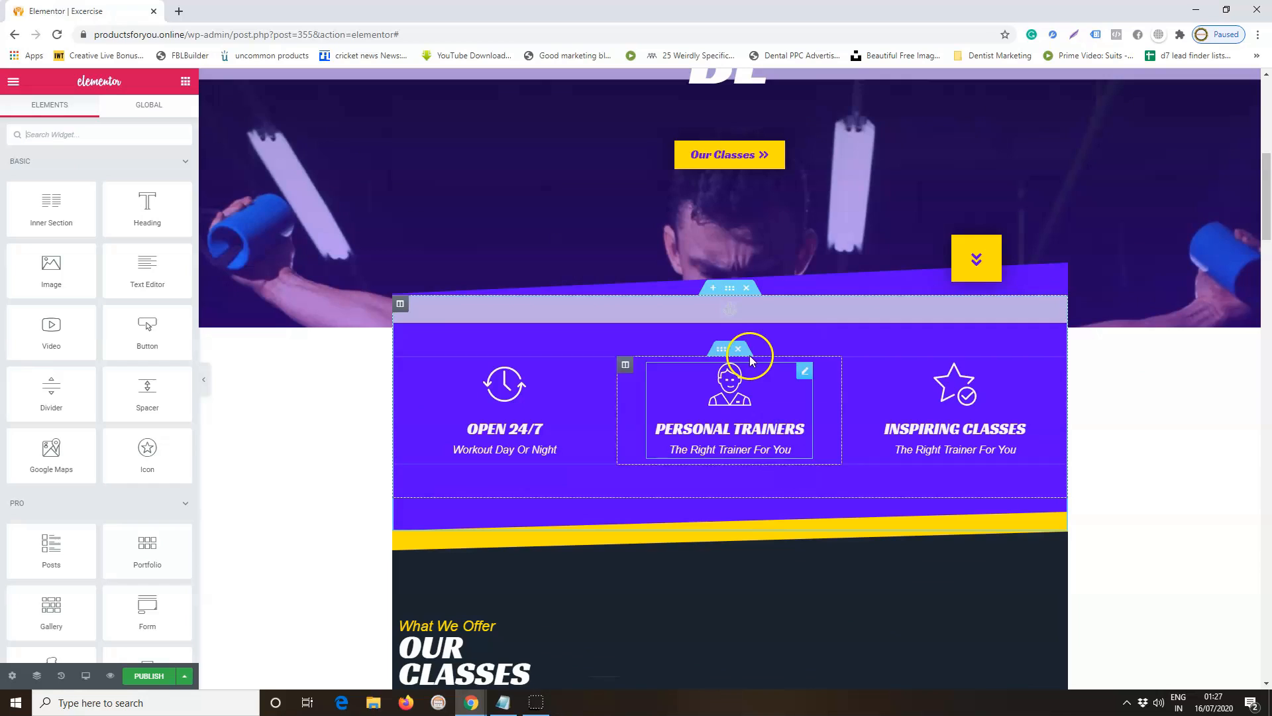
pyautogui.click(729, 291)
pyautogui.rightClick(729, 291)
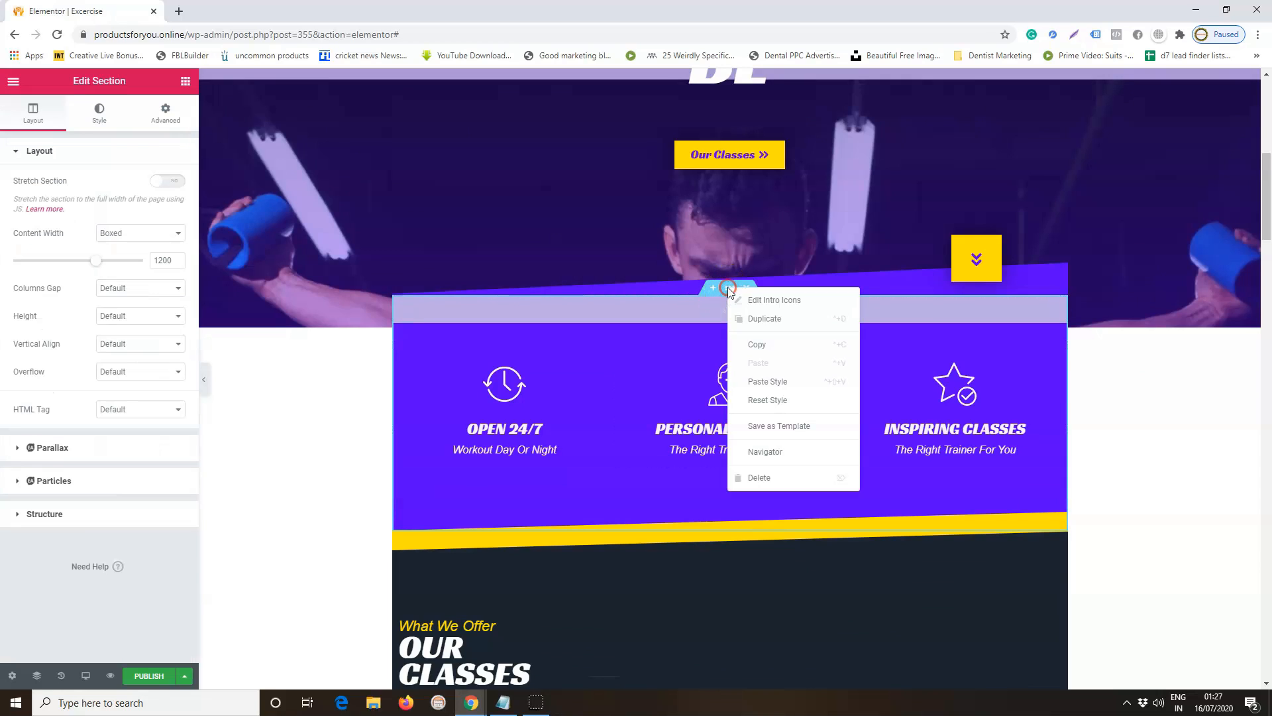
pyautogui.click(286, 274)
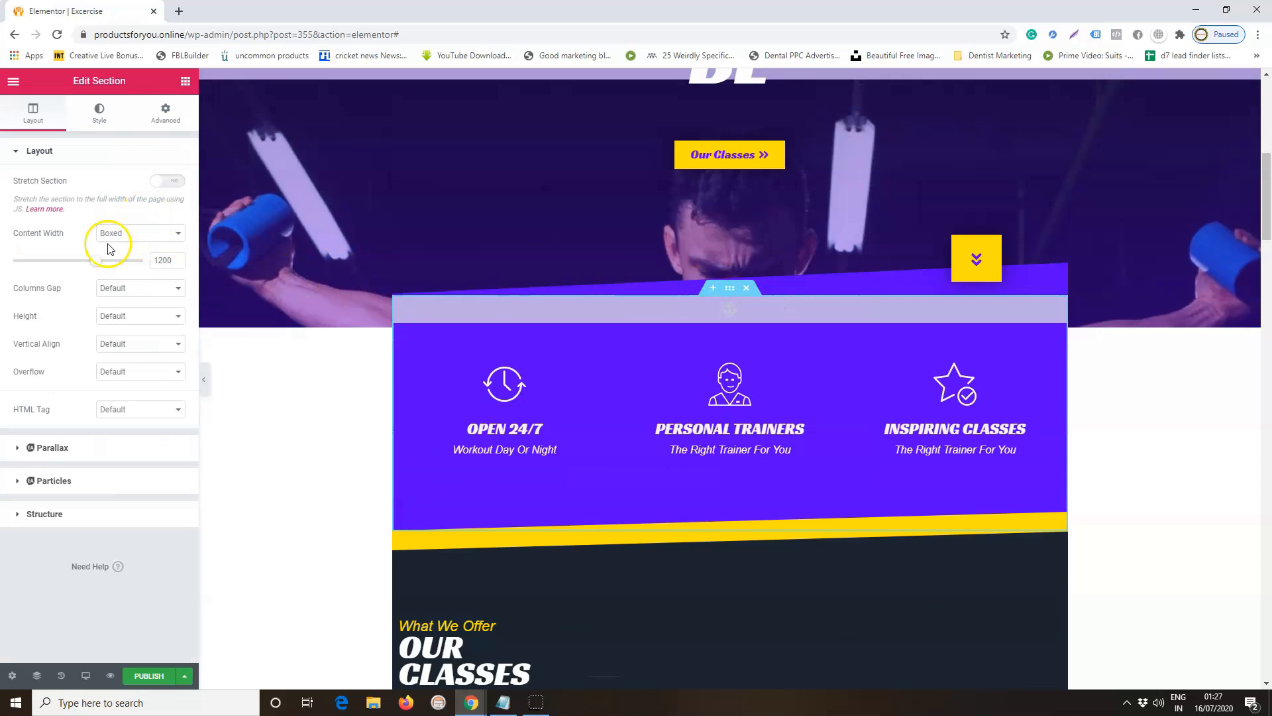
pyautogui.click(166, 181)
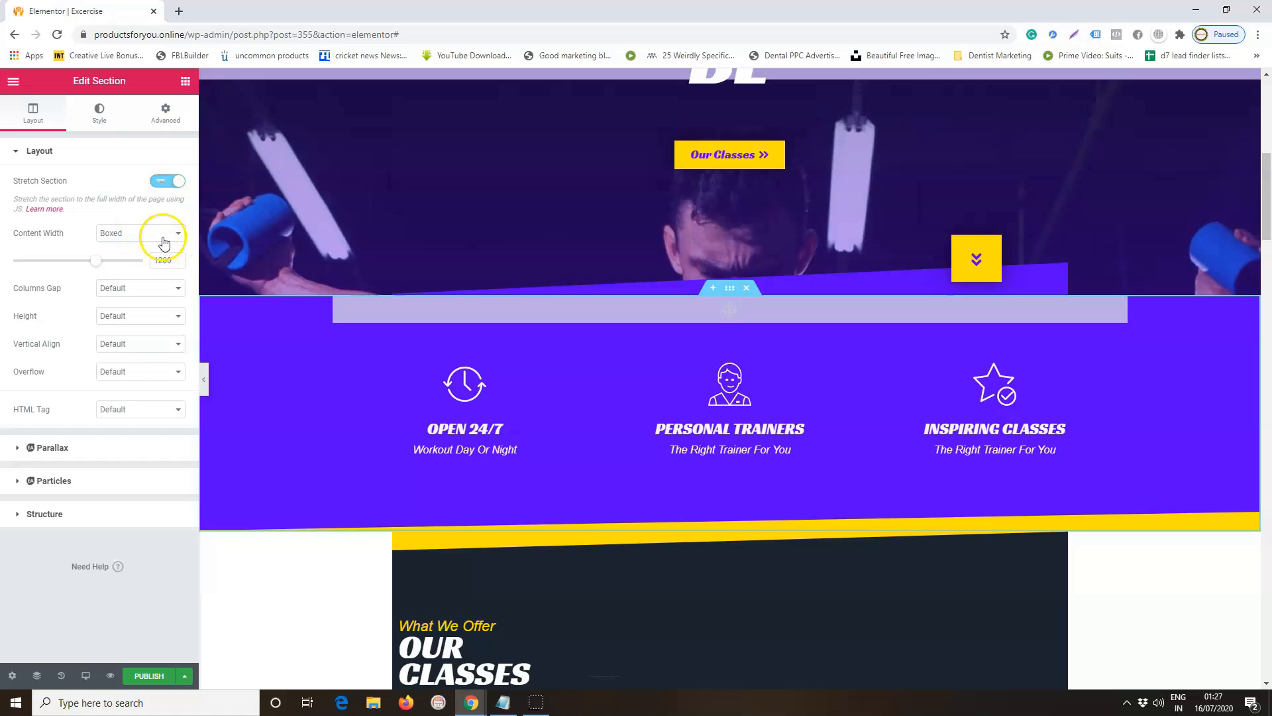
pyautogui.click(163, 235)
pyautogui.click(140, 257)
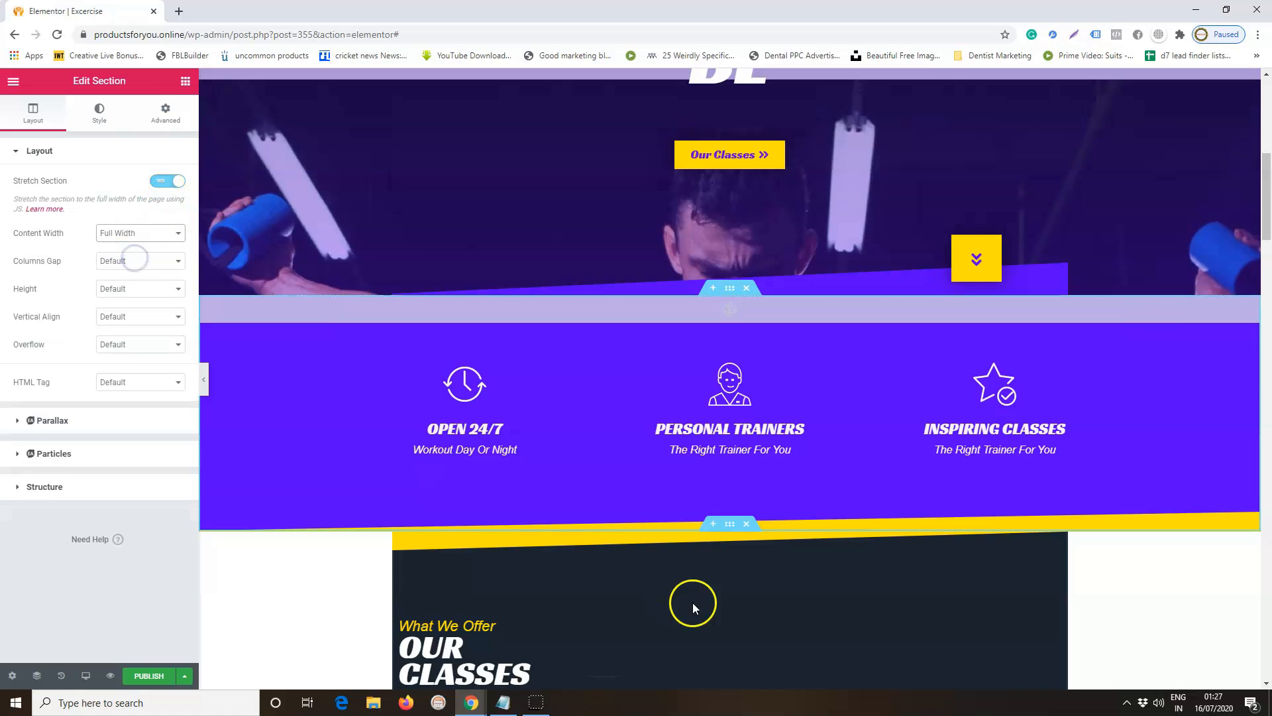
# Stretch the Our Classes section across the page and set its content width to Full Width.
pyautogui.scroll(-2, 809, 574)
pyautogui.scroll(-1, 809, 574)
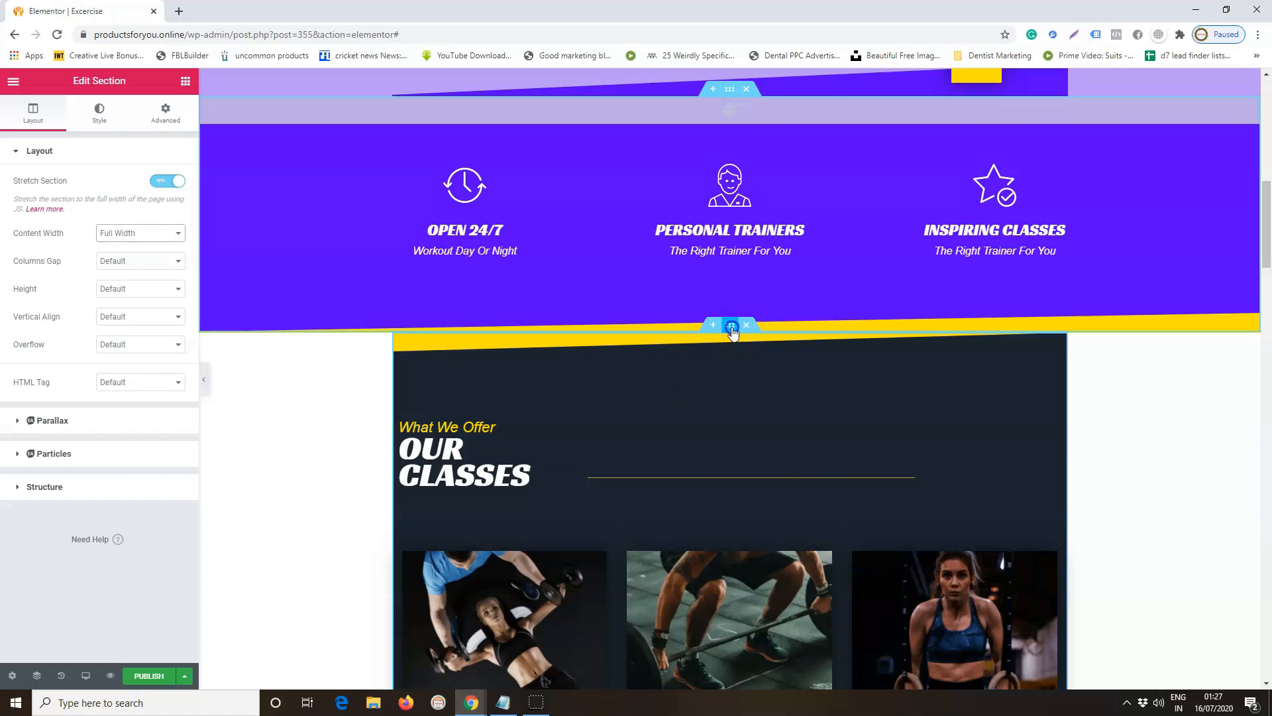
pyautogui.click(732, 326)
pyautogui.click(153, 183)
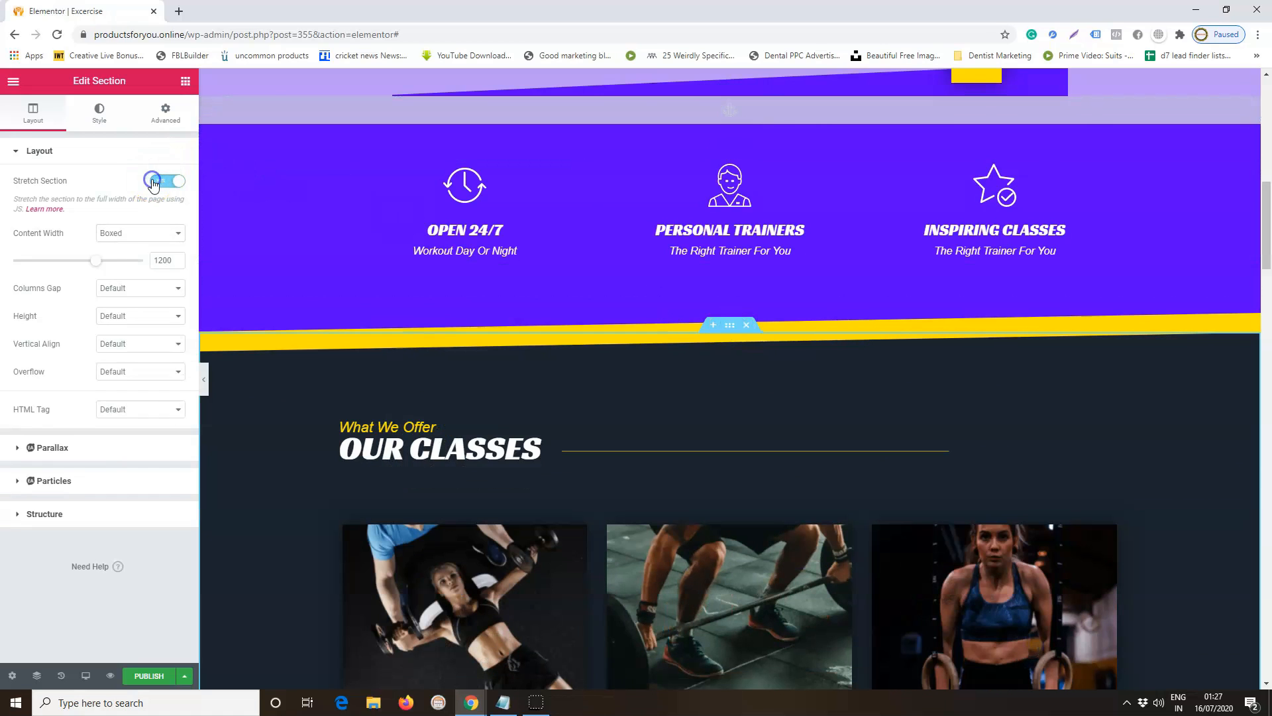
pyautogui.click(162, 237)
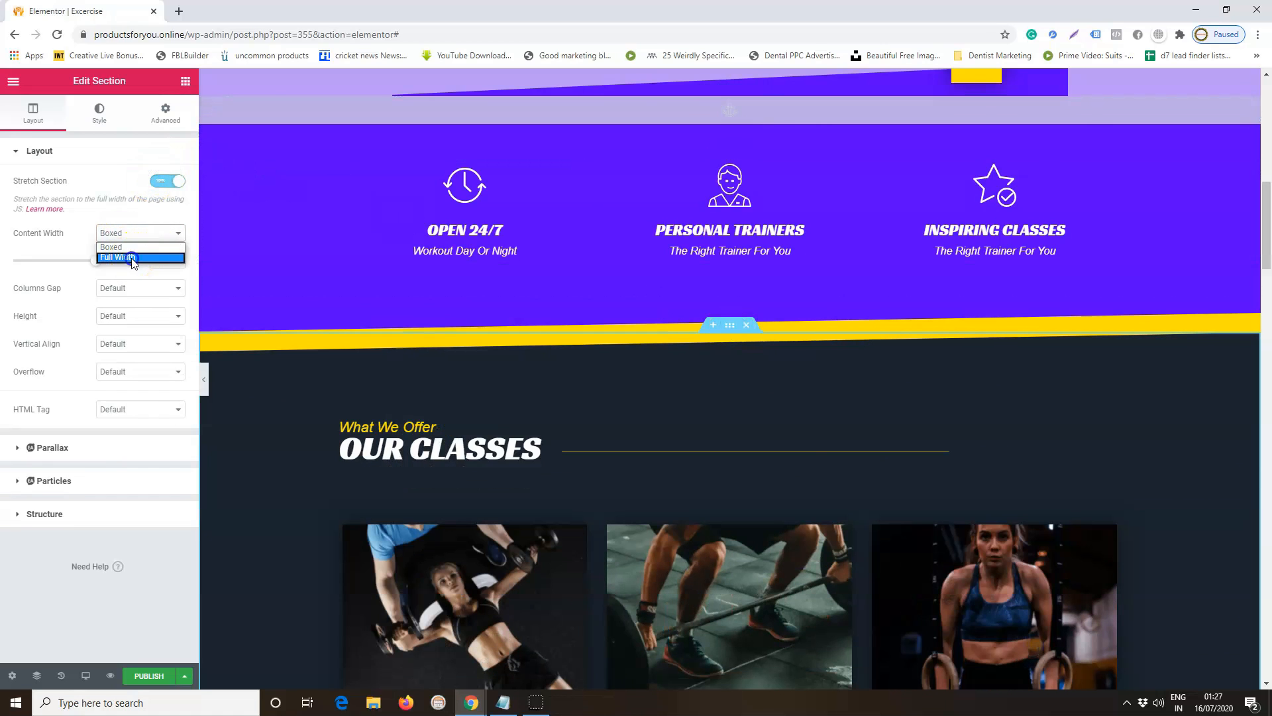
pyautogui.click(132, 258)
# Turn on Stretch Section for the Redefine Your Workout section.
pyautogui.scroll(-10, 804, 468)
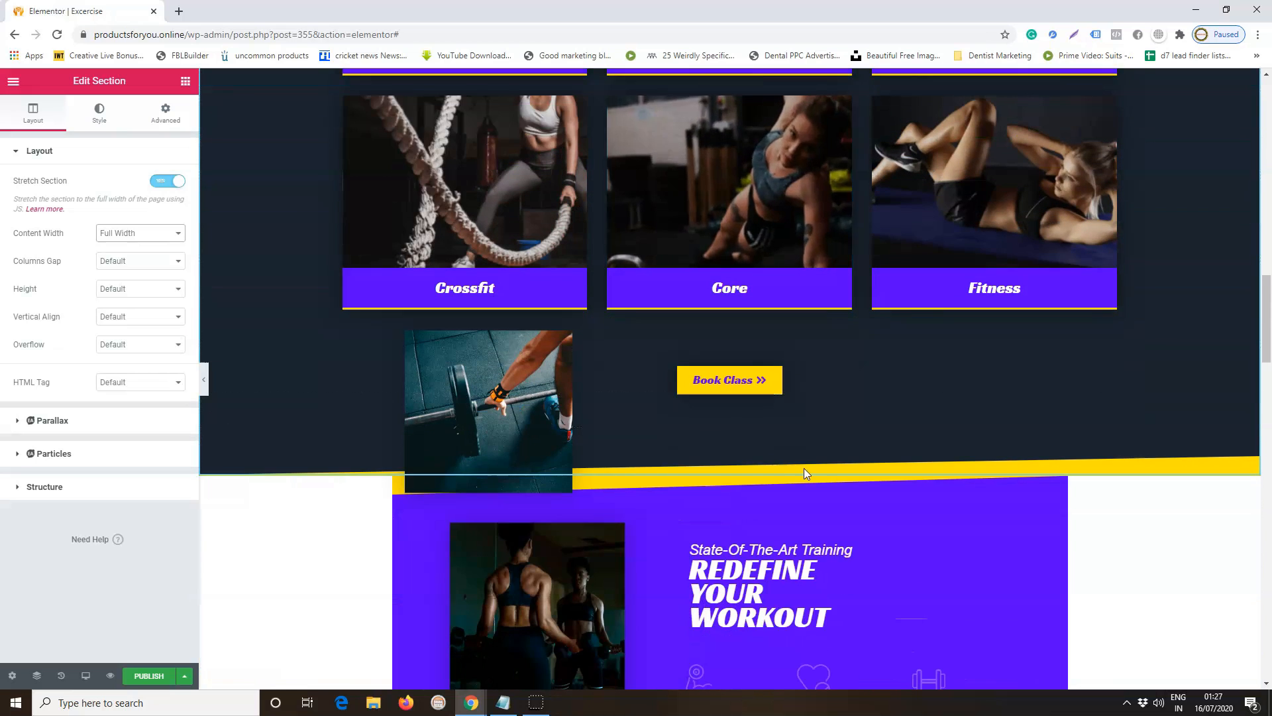
pyautogui.scroll(-2, 731, 439)
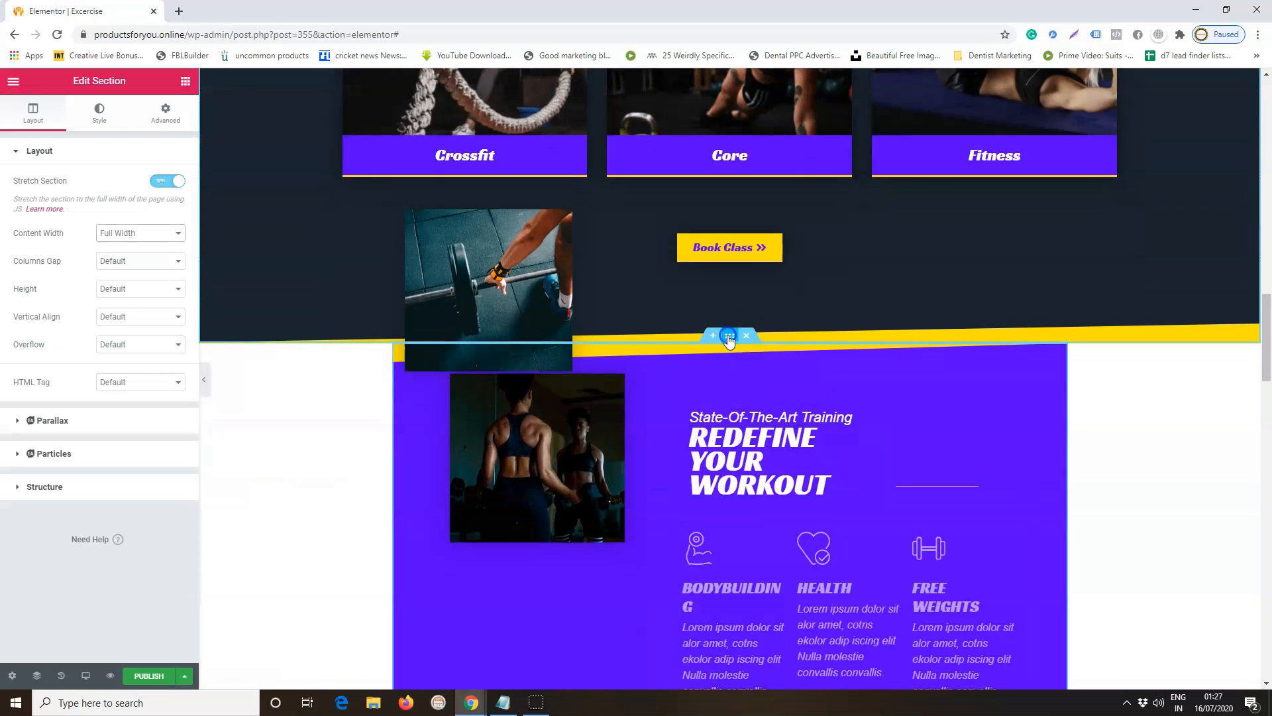
pyautogui.click(162, 182)
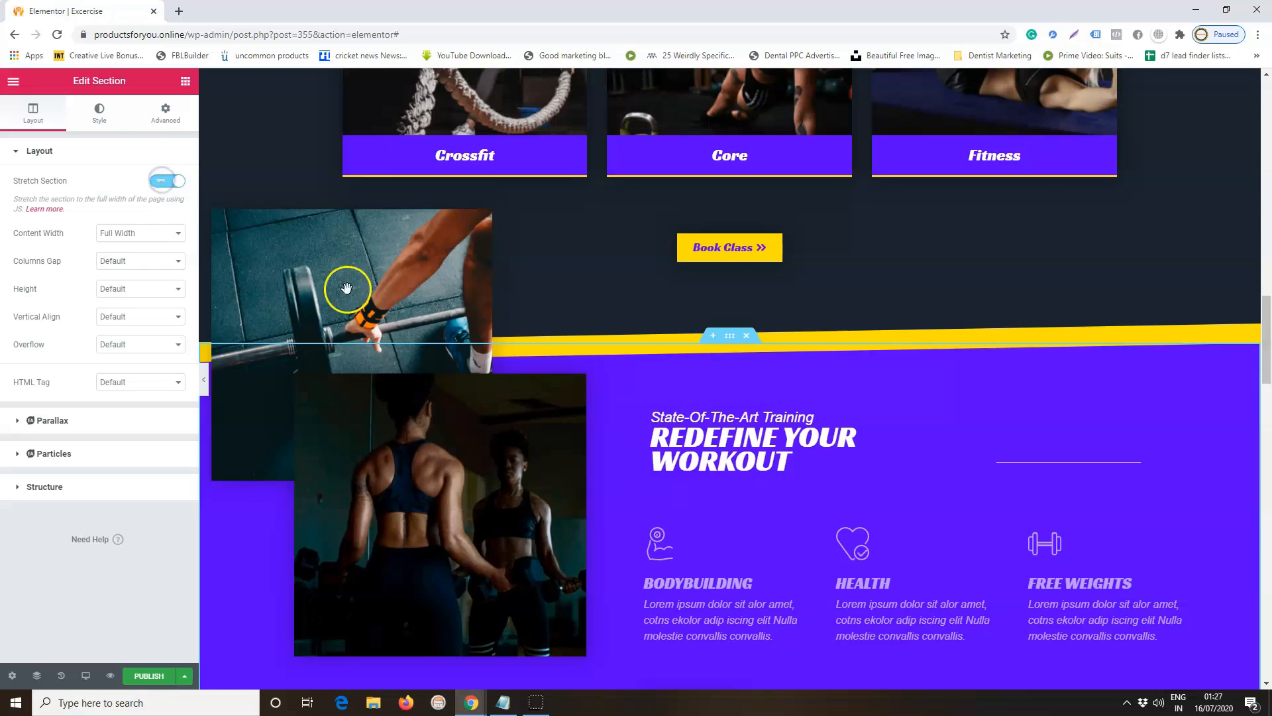
# Stretch the Go Beyond Your Limits section across the page and set its content width to Full Width.
pyautogui.scroll(-7, 944, 537)
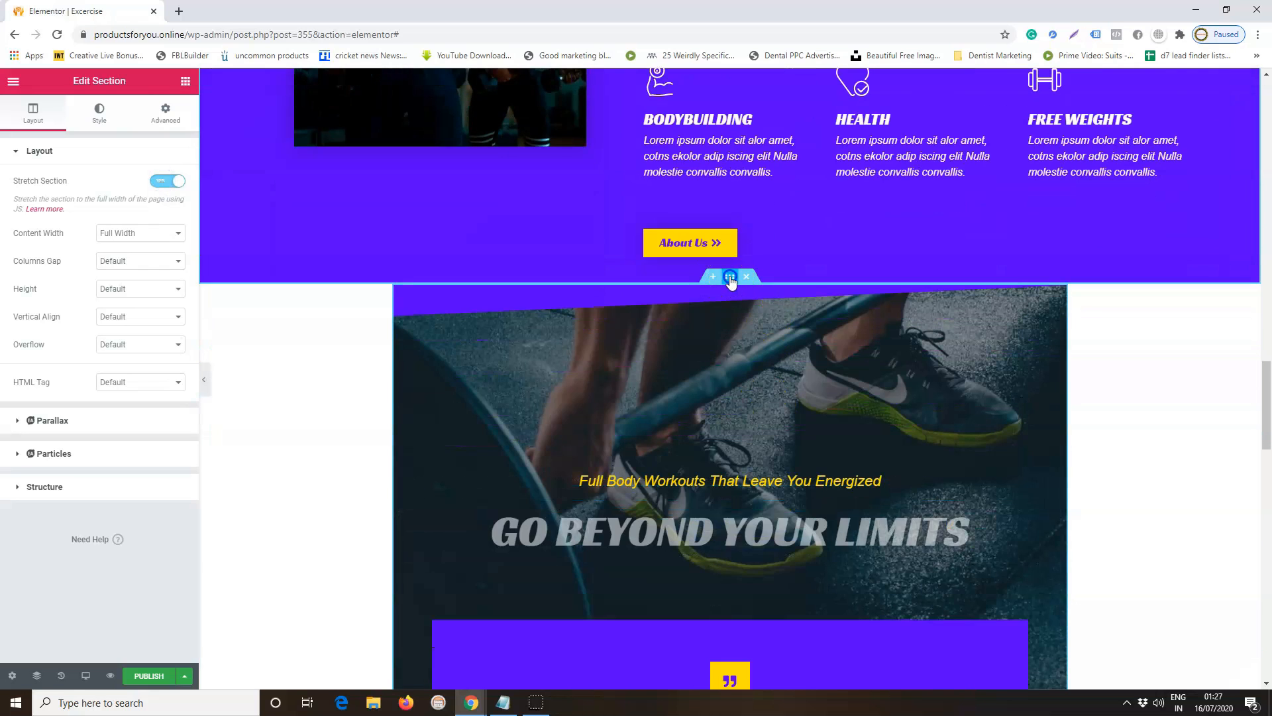
pyautogui.click(731, 278)
pyautogui.click(162, 181)
pyautogui.click(130, 232)
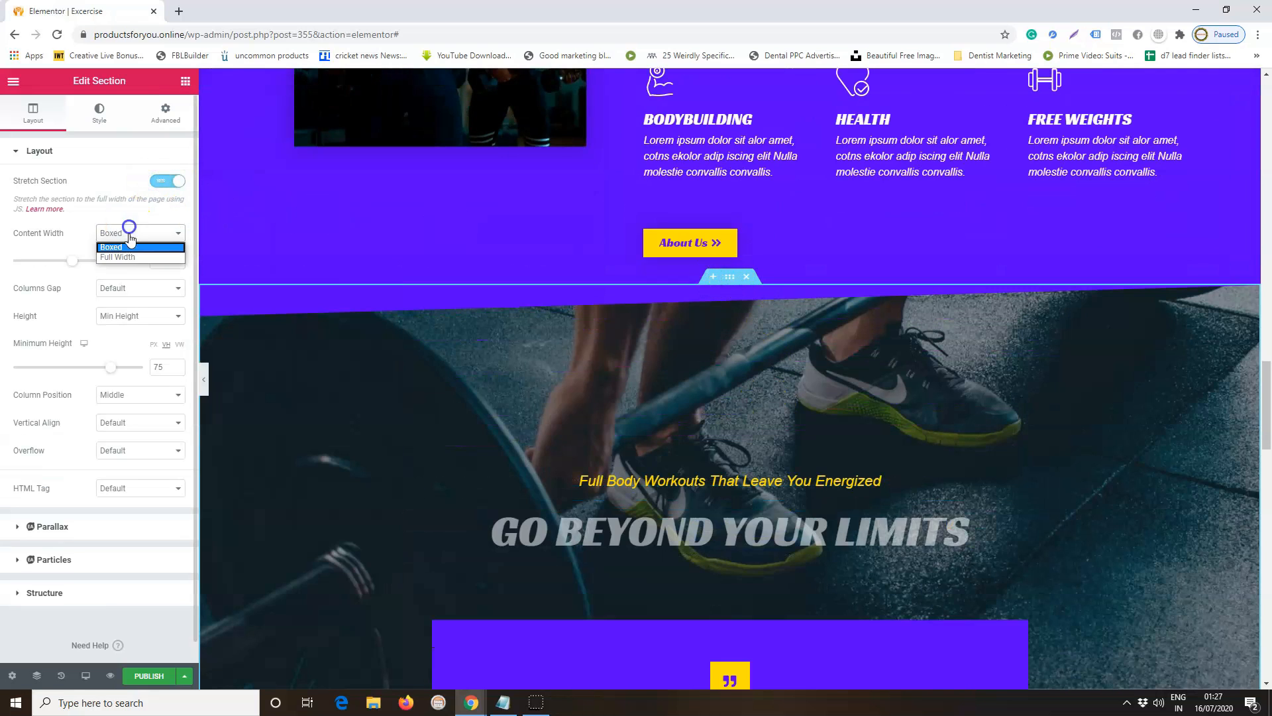
pyautogui.click(117, 257)
# Turn on Stretch Section for the client testimonials section, Here Is What They Are Saying.
pyautogui.scroll(-6, 924, 455)
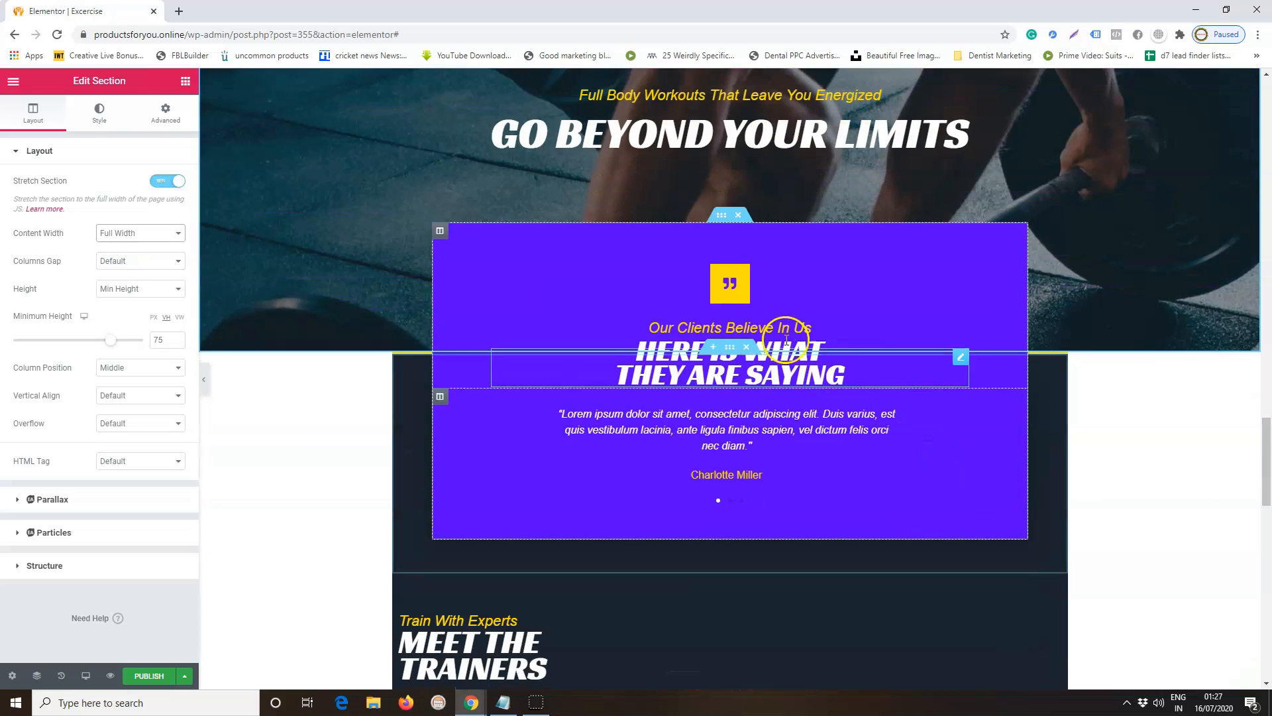
pyautogui.click(731, 349)
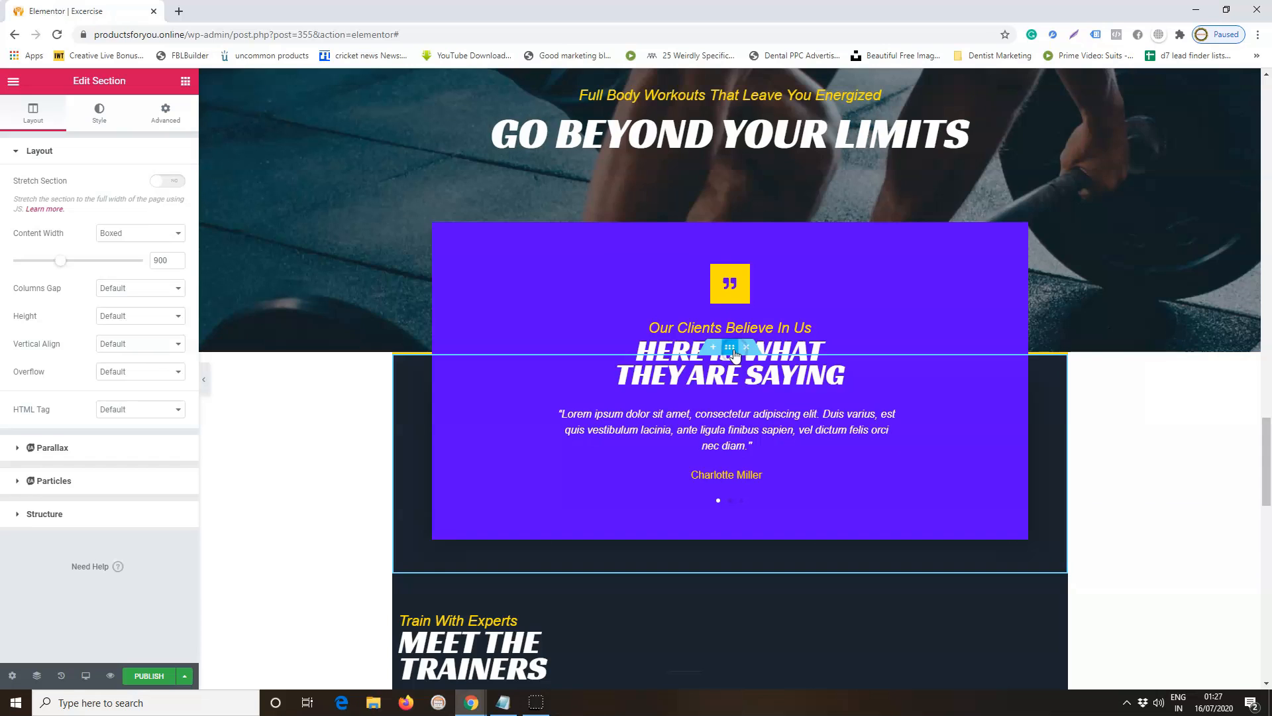
pyautogui.click(165, 185)
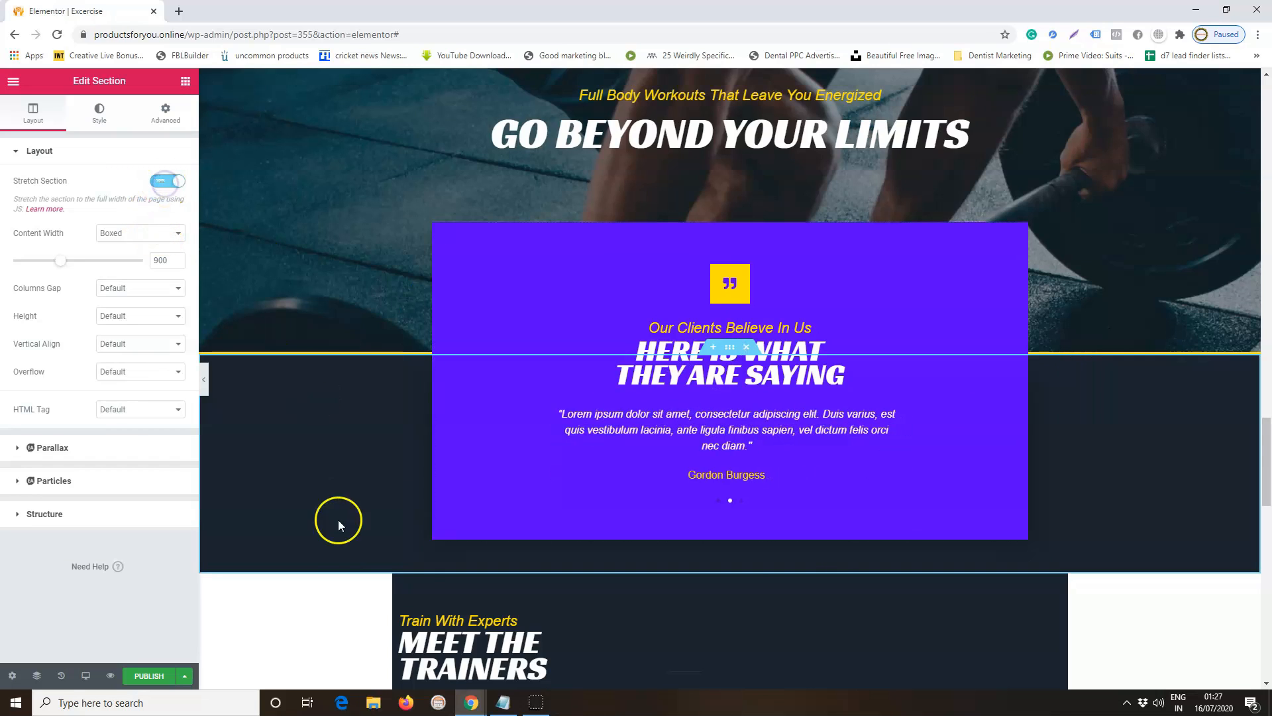
# Turn on Stretch Section for the Meet The Trainers section.
pyautogui.scroll(-4, 973, 530)
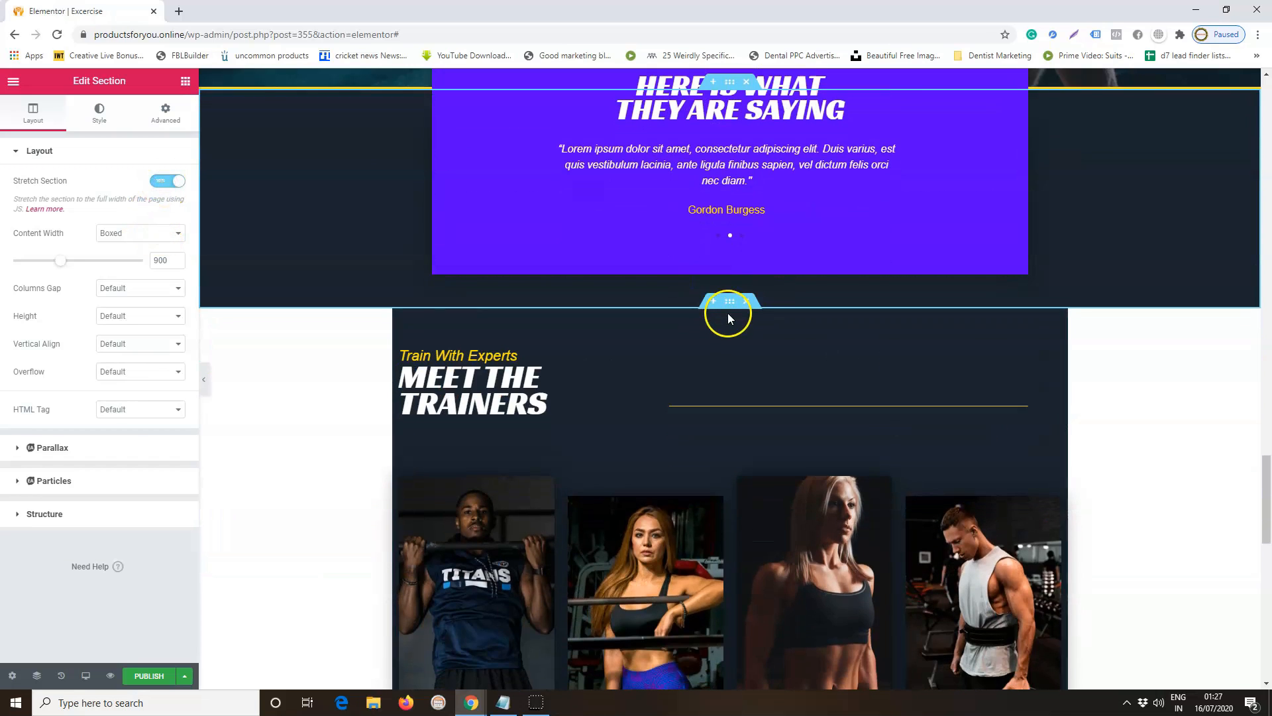
pyautogui.click(729, 301)
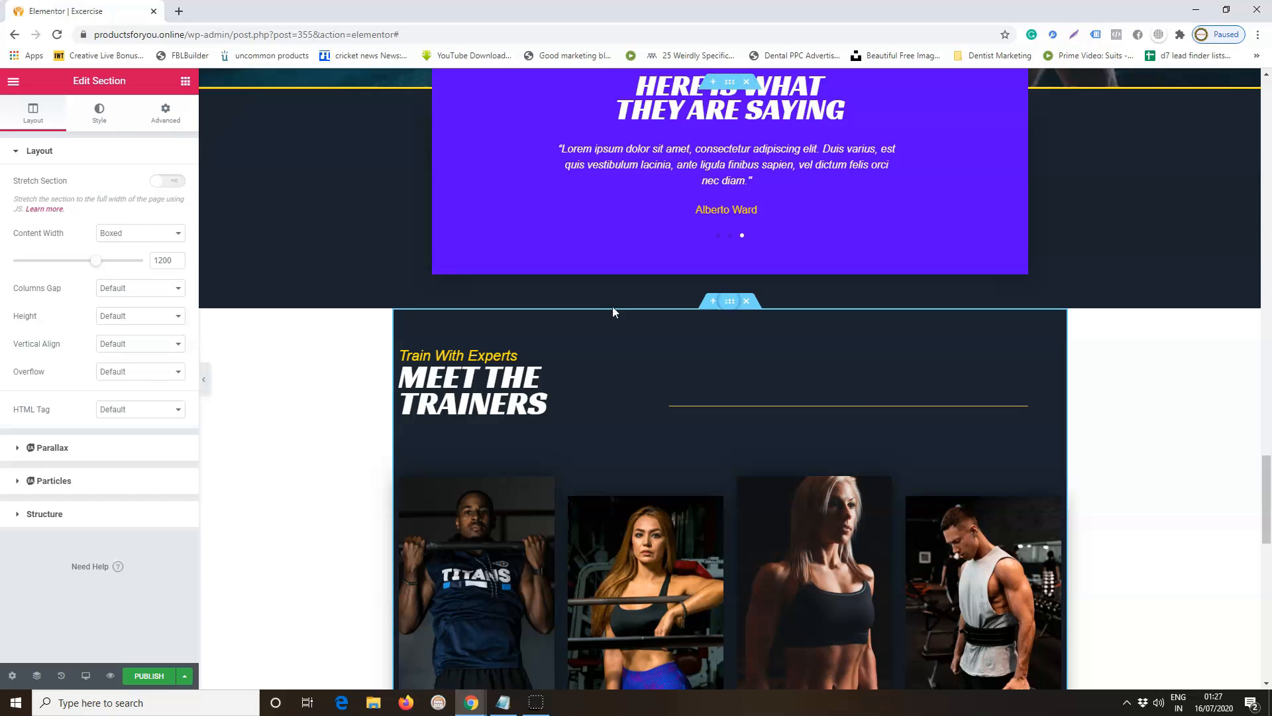
pyautogui.click(163, 186)
# Turn on Stretch Section for the closing Challenge Yourself call-to-action section.
pyautogui.scroll(-2, 1174, 441)
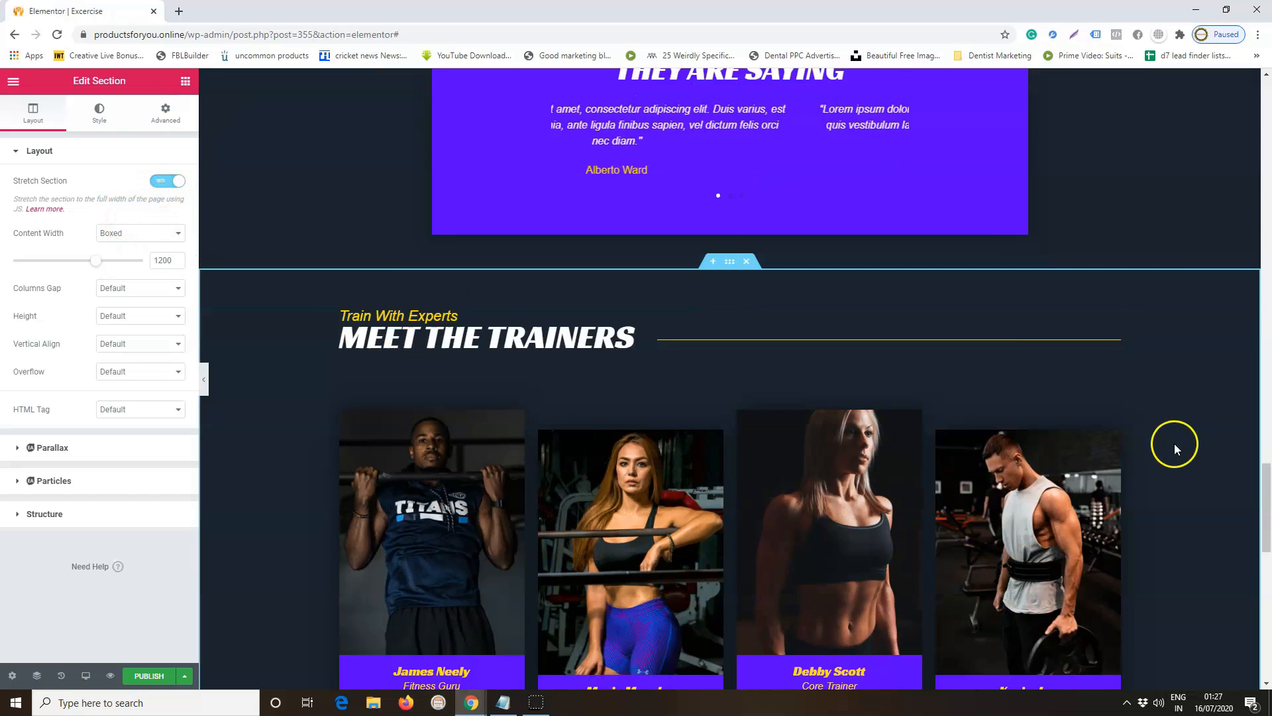
pyautogui.scroll(-9, 1174, 443)
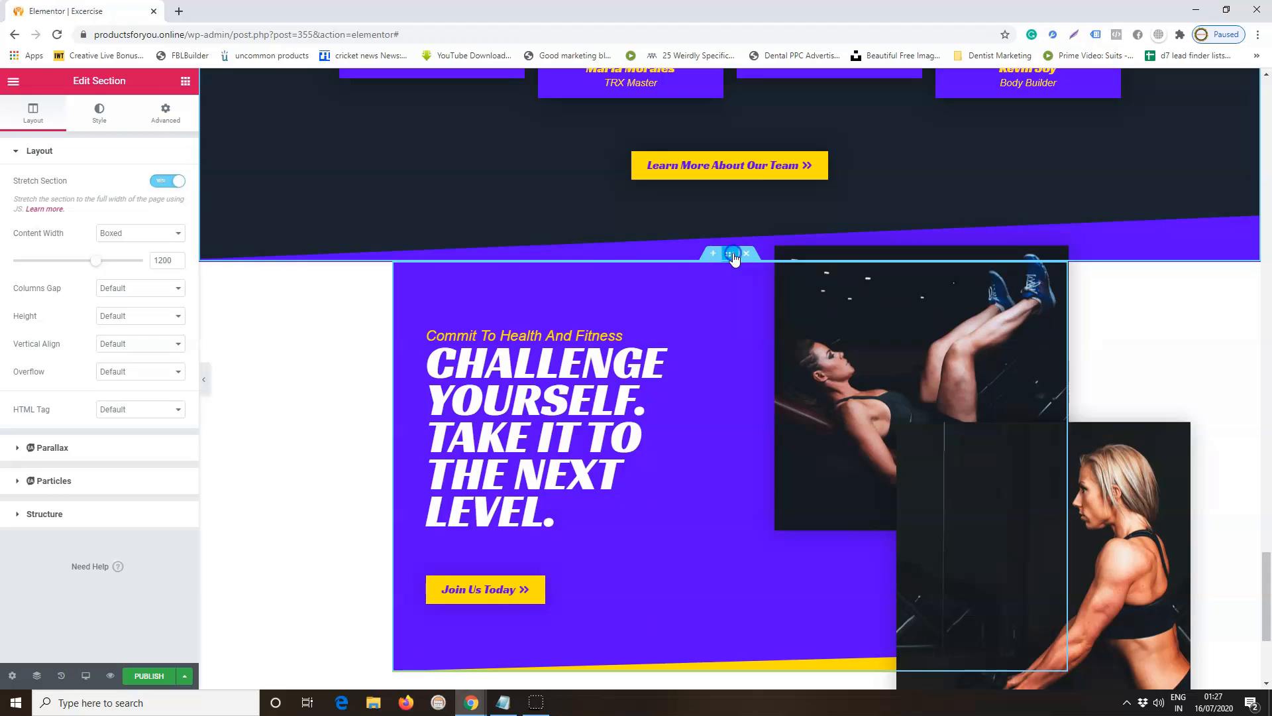
pyautogui.click(731, 255)
pyautogui.click(163, 185)
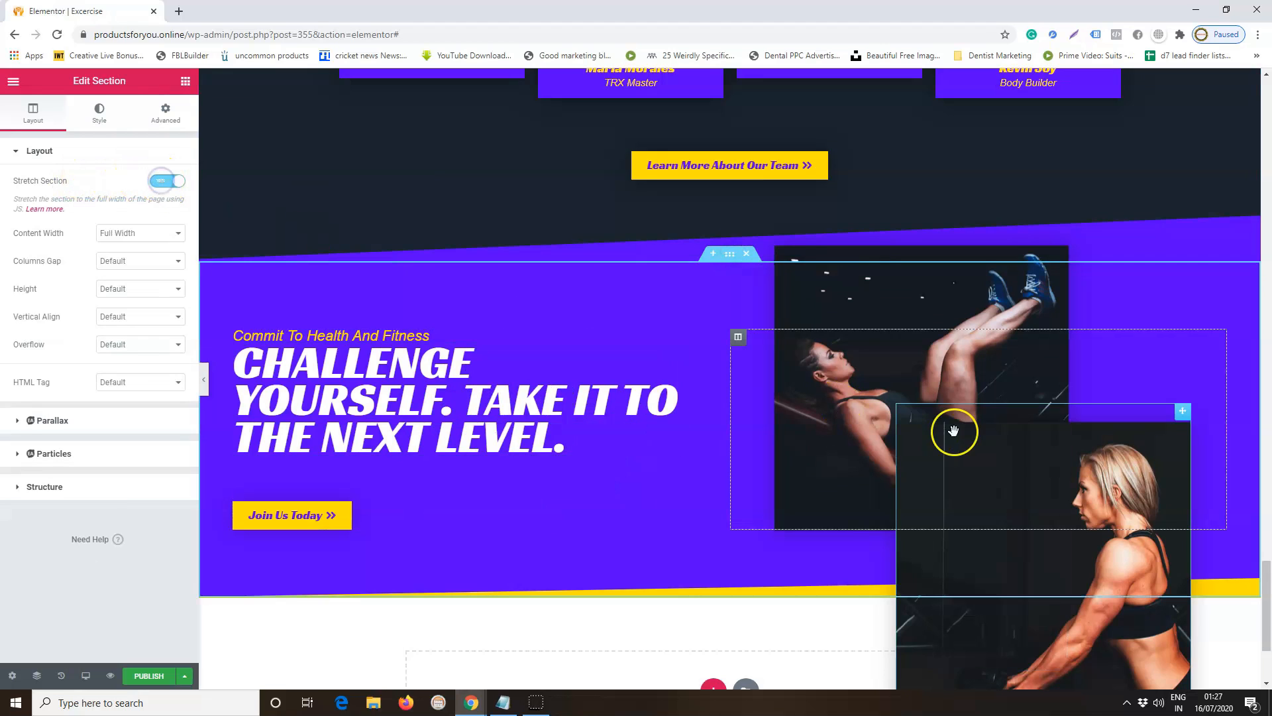
# Look over the stretched sections throughout the page to check their full-width layout.
pyautogui.scroll(-3, 954, 432)
pyautogui.scroll(20, 954, 431)
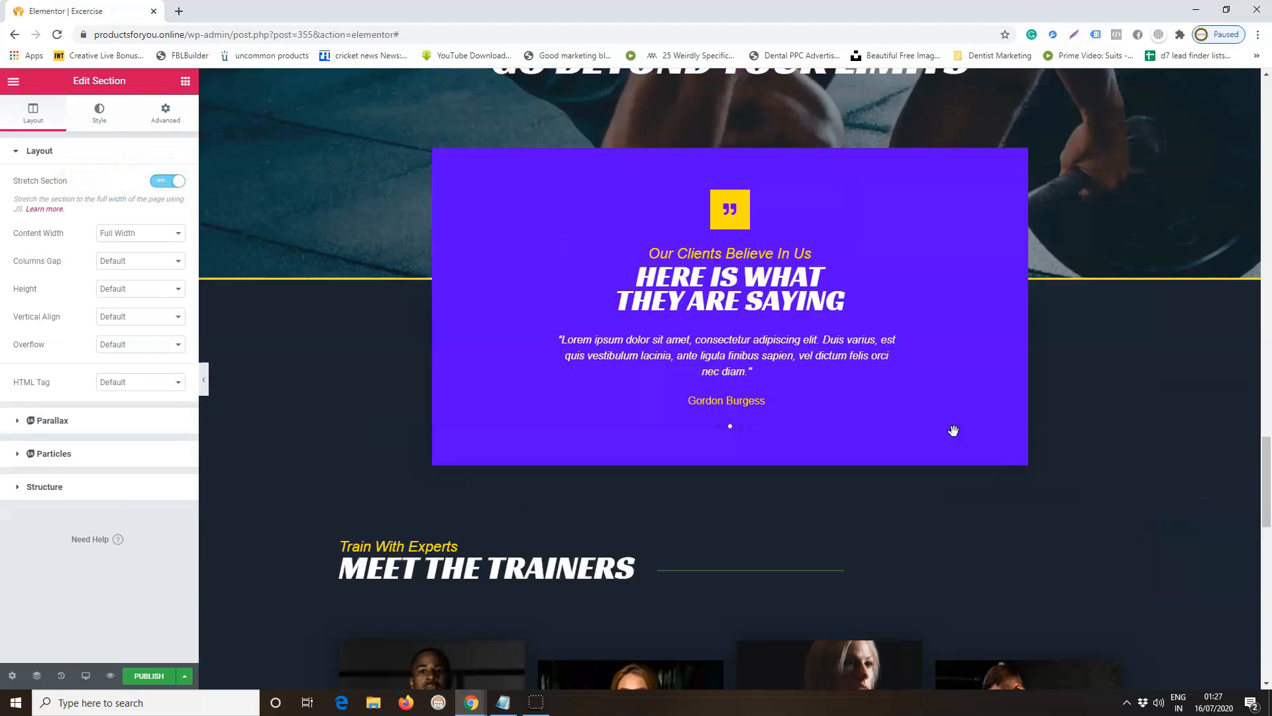
pyautogui.scroll(10, 954, 431)
pyautogui.scroll(-15, 954, 431)
pyautogui.scroll(-20, 955, 431)
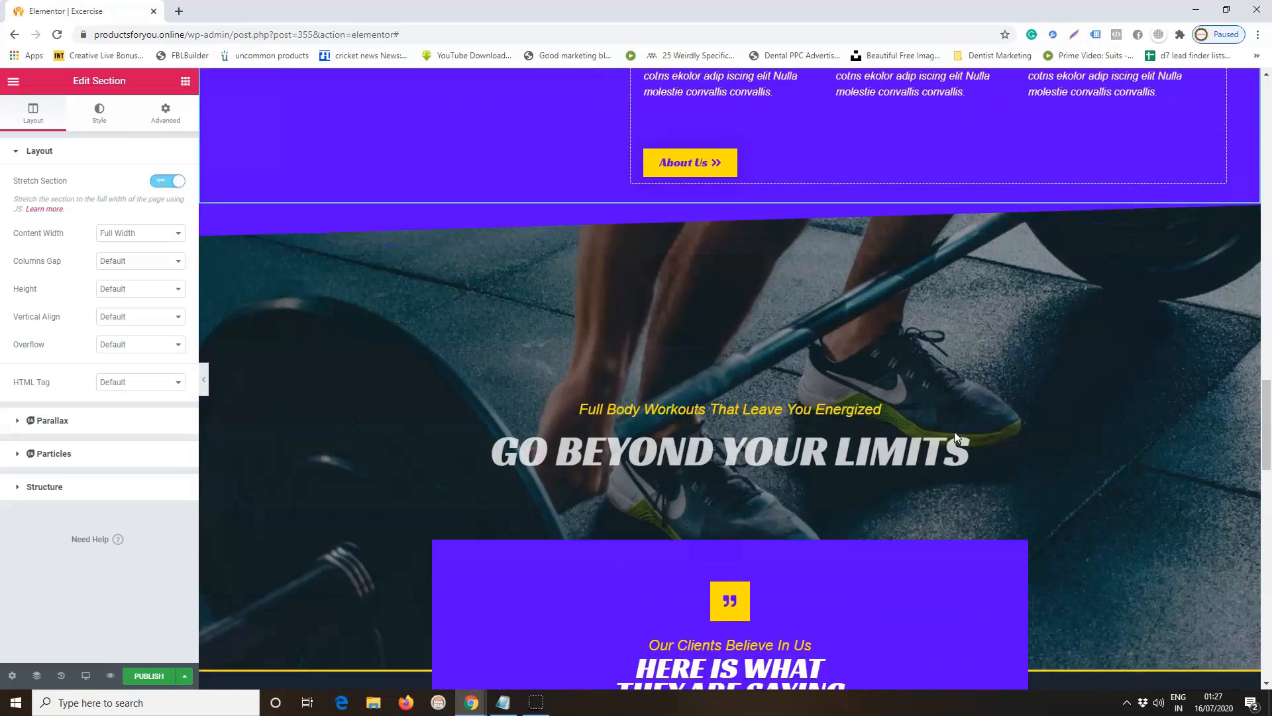
# Replace the hero section's main heading text with "Best GYM In The TOWN".
pyautogui.scroll(20, 955, 438)
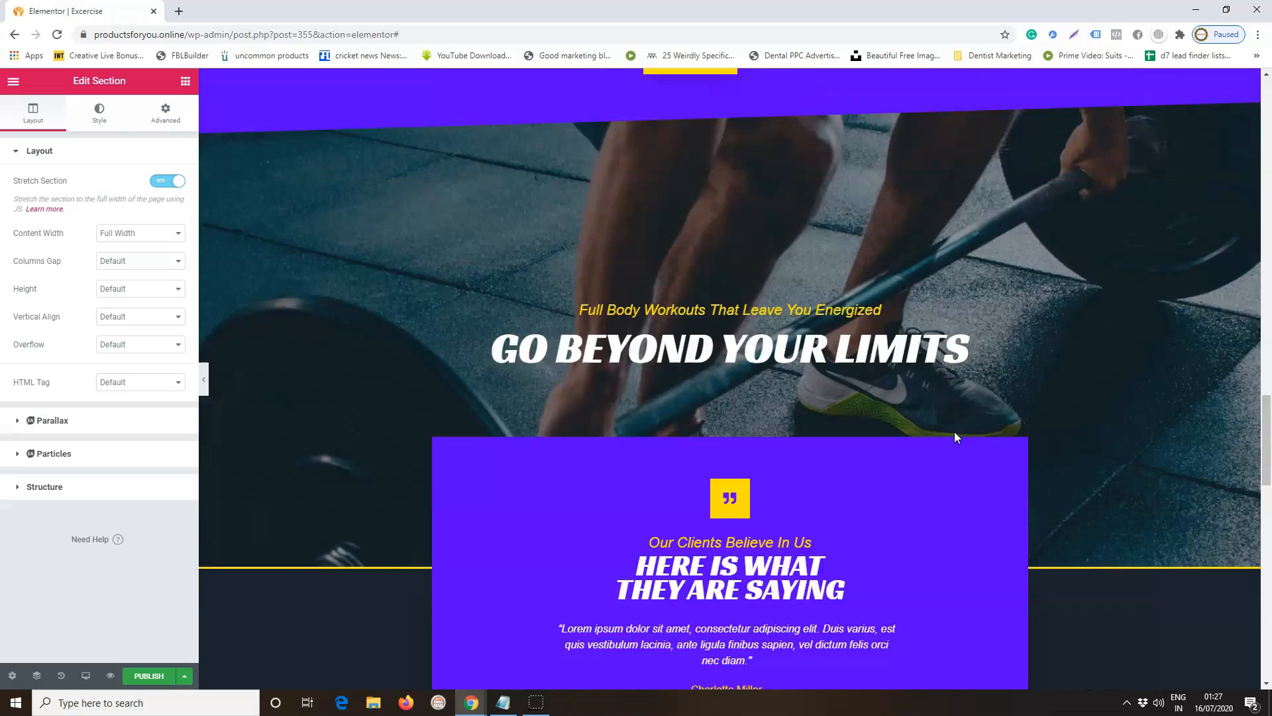
pyautogui.scroll(10, 954, 432)
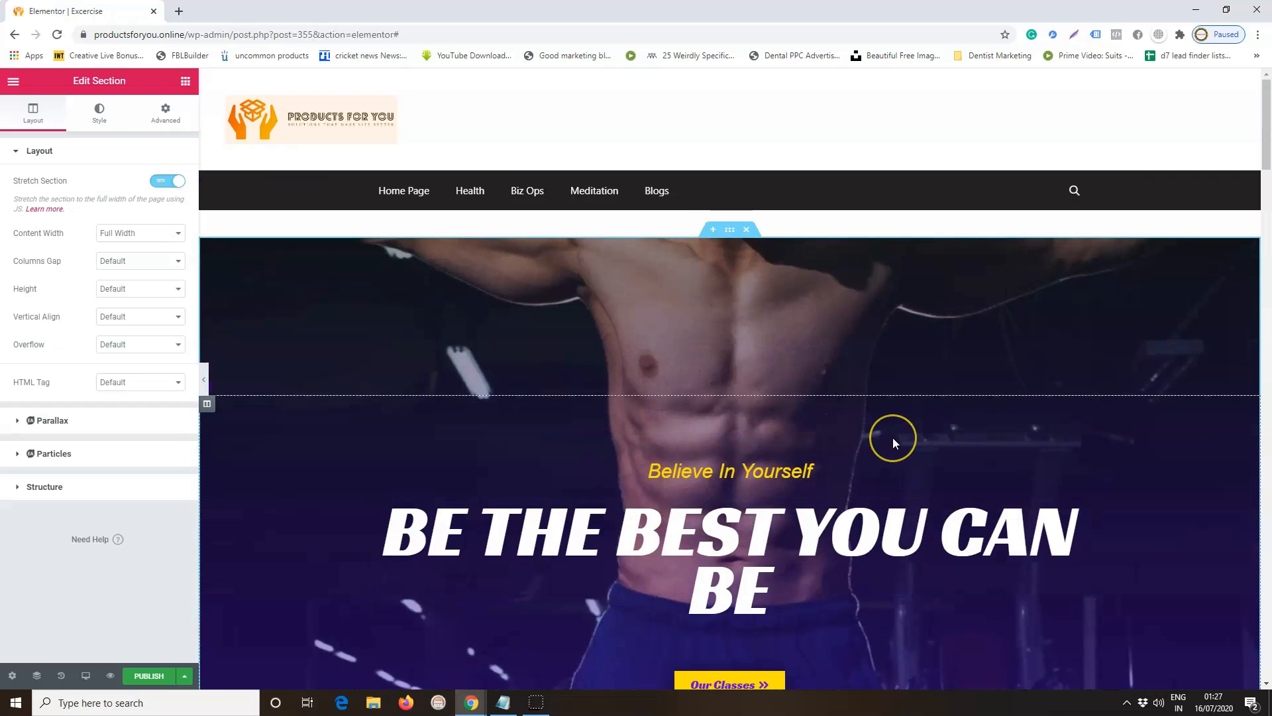
pyautogui.scroll(-2, 892, 438)
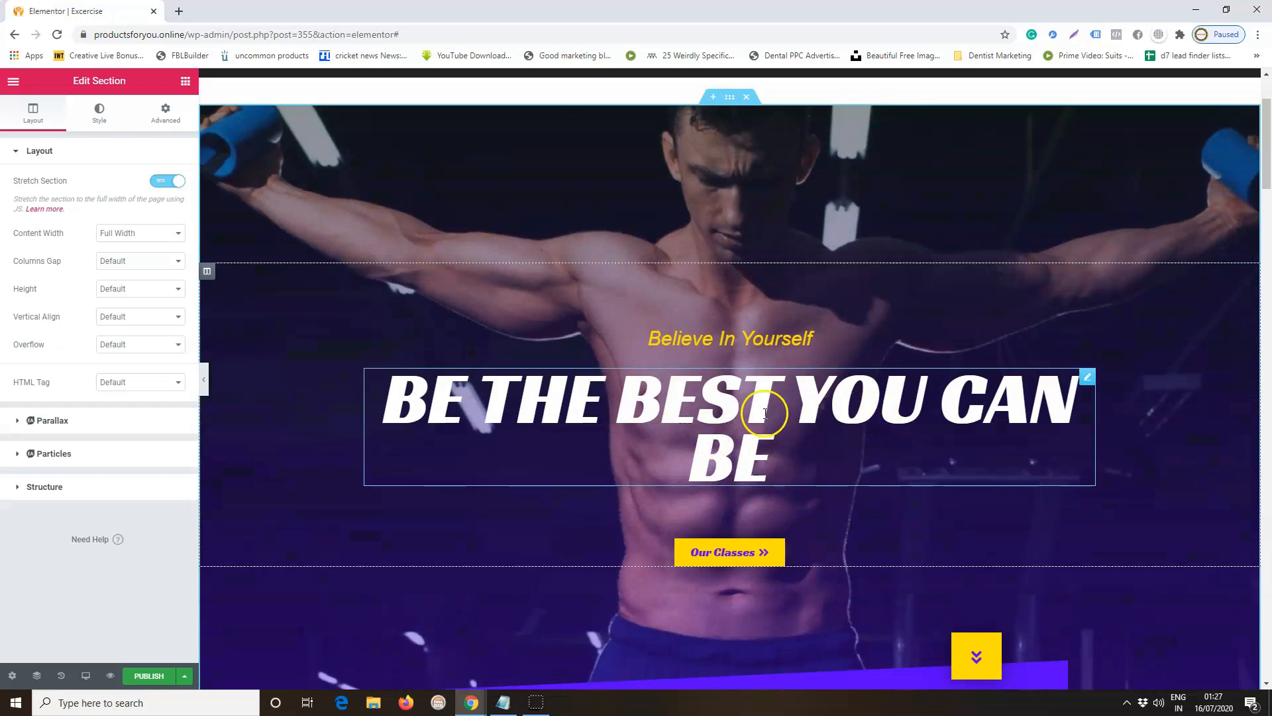
pyautogui.click(1088, 377)
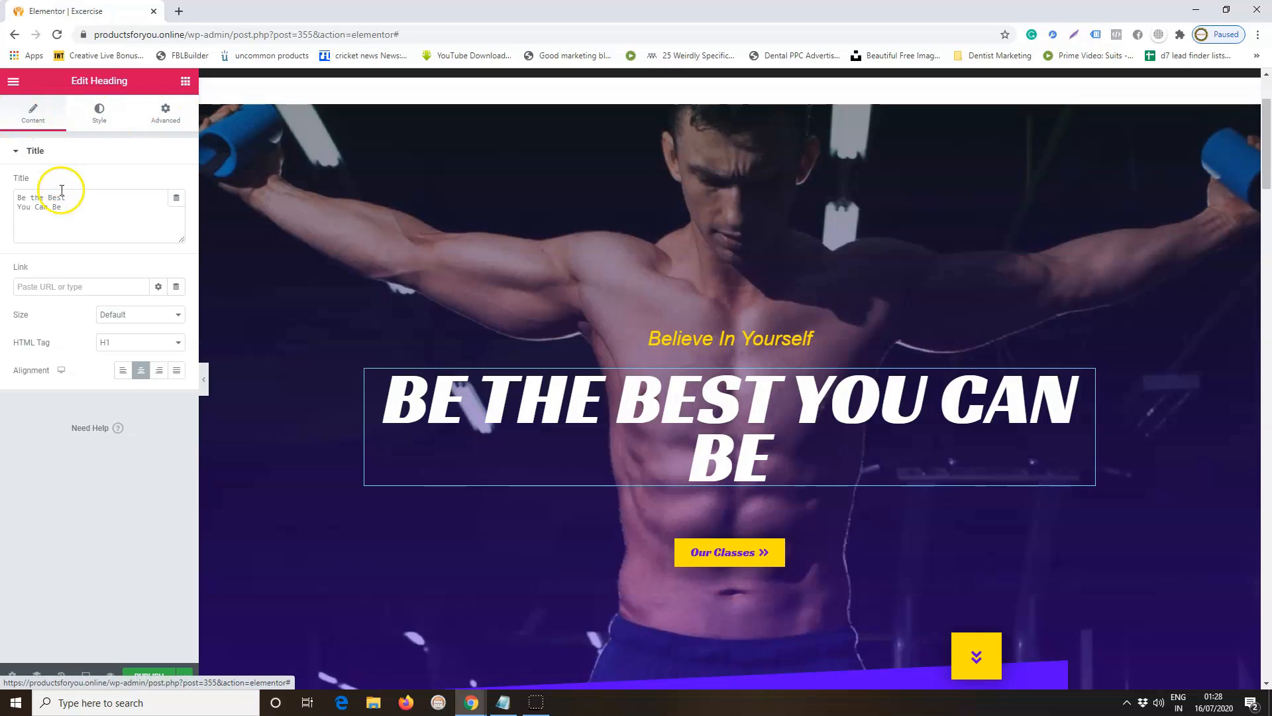
pyautogui.hotkey('ctrl', 'a')
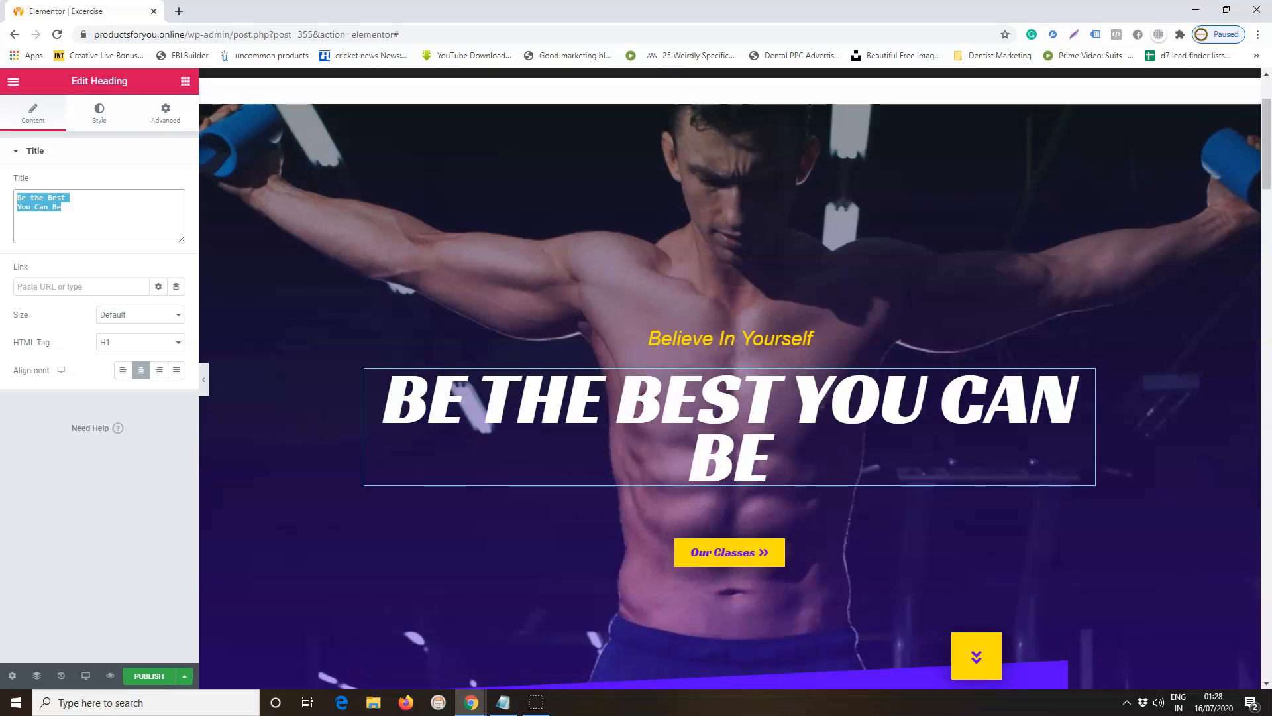
pyautogui.write('Best GY')
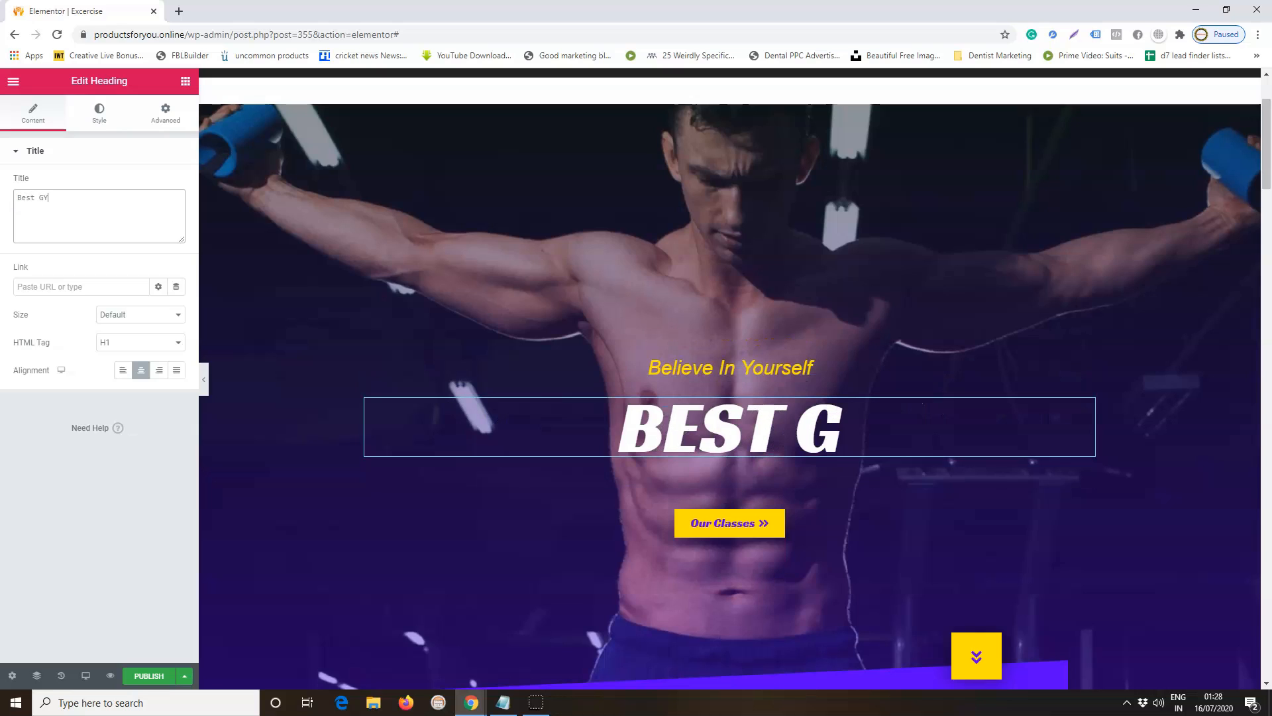
pyautogui.write('M In ')
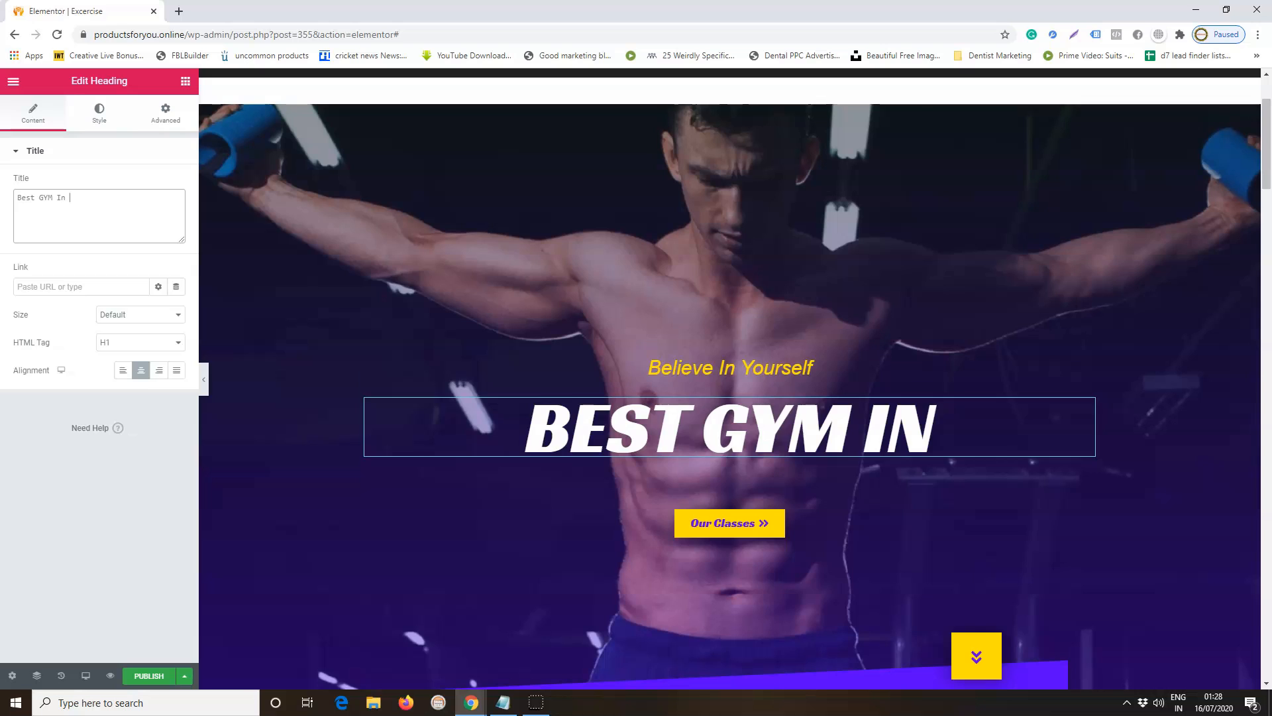
pyautogui.write('The T')
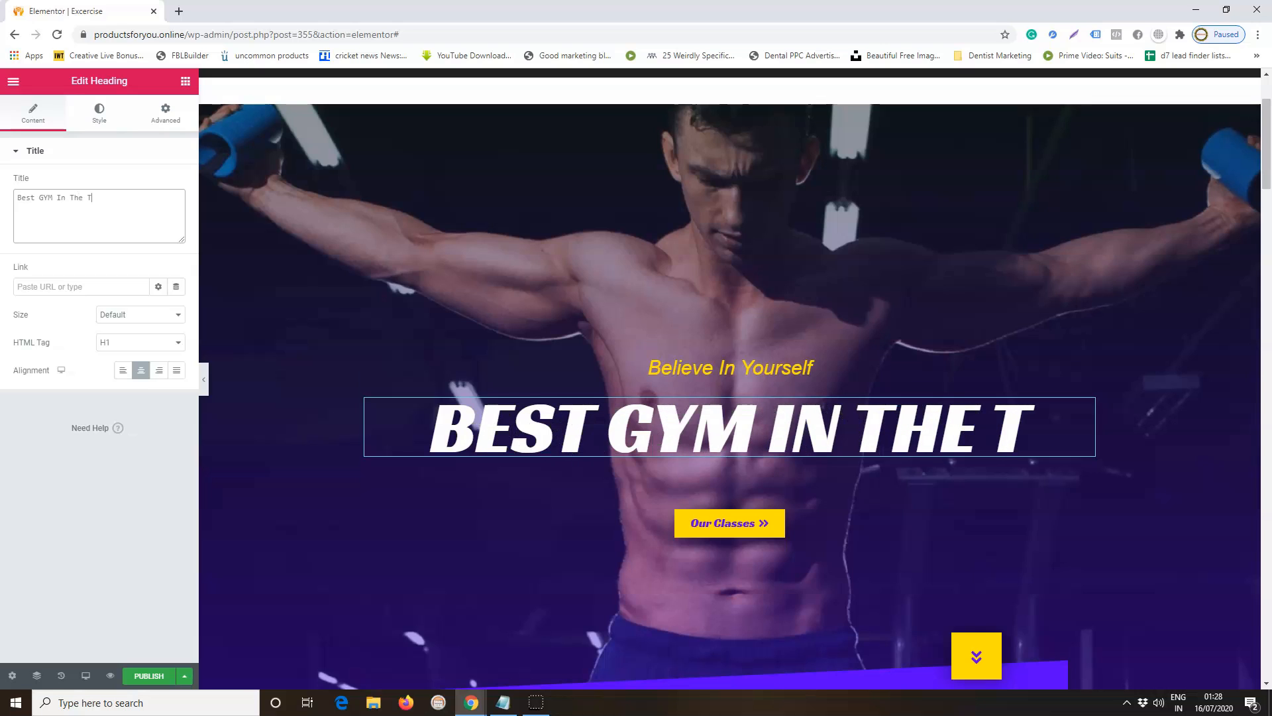
pyautogui.write('OWN')
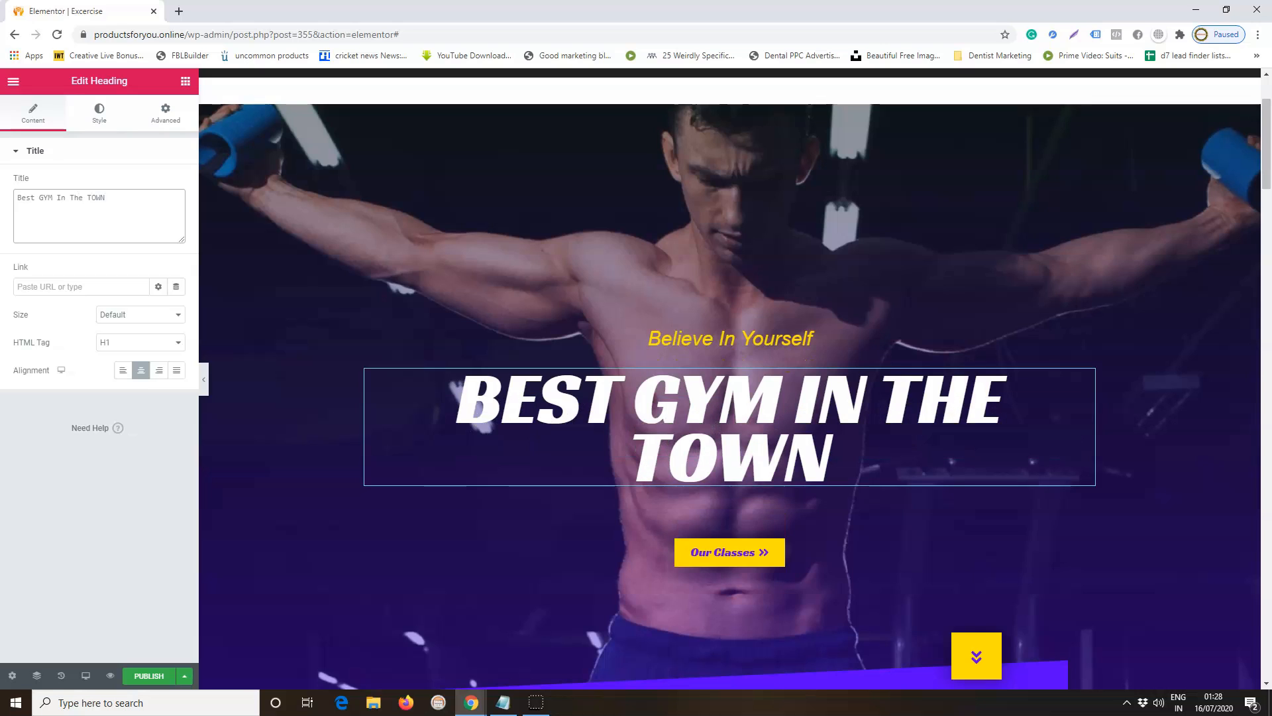
# Extend the yellow subheading above the hero title to read "Believe in Yourself.. Always".
pyautogui.click(727, 336)
pyautogui.rightClick(692, 334)
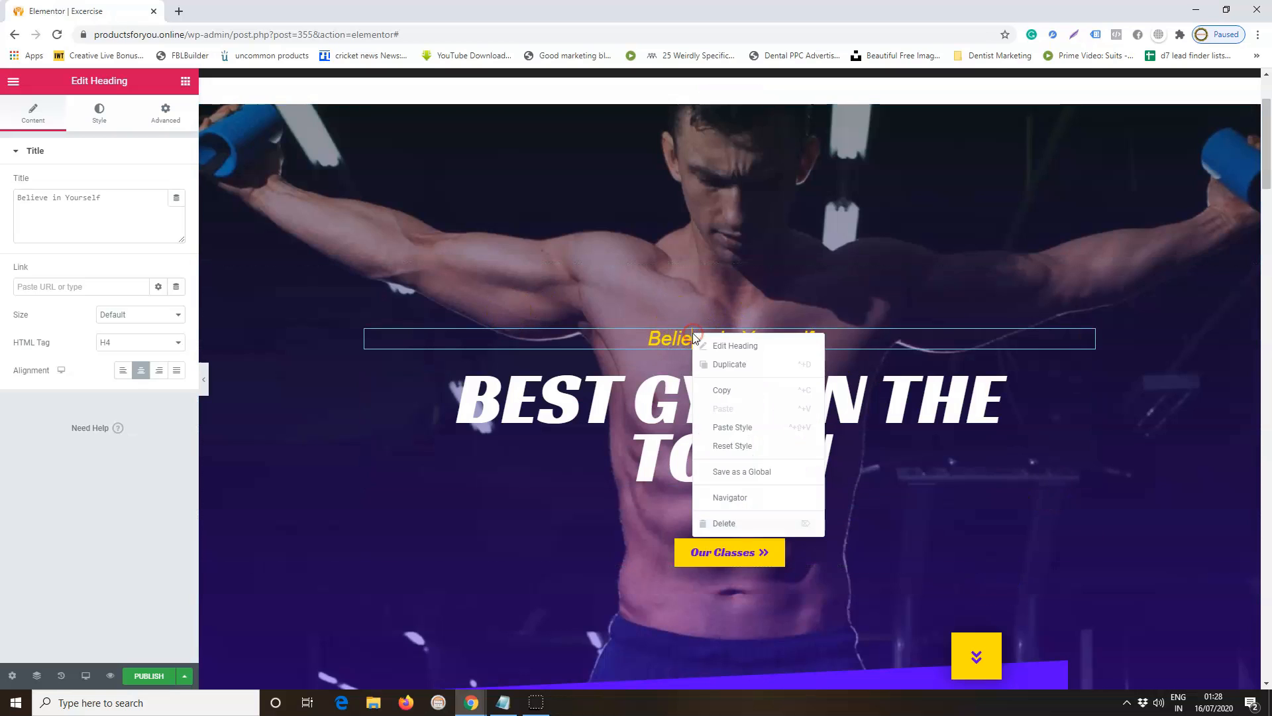
pyautogui.click(735, 345)
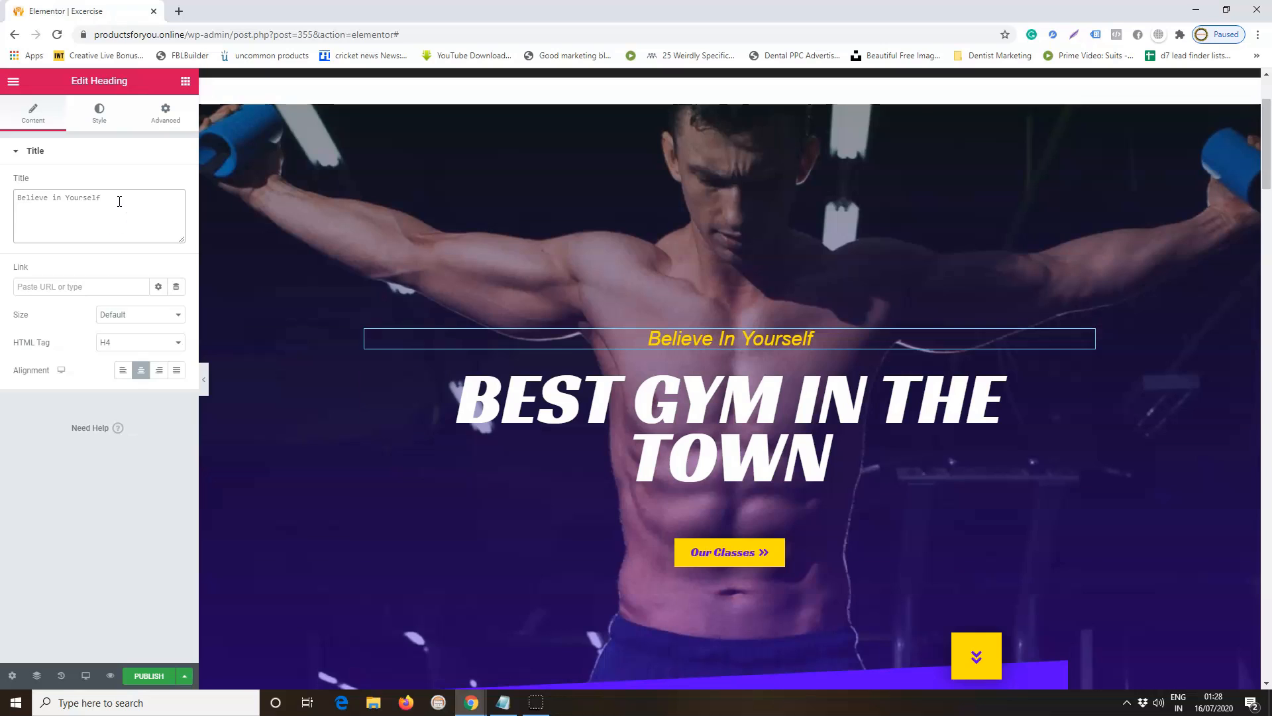
pyautogui.write('.. Always')
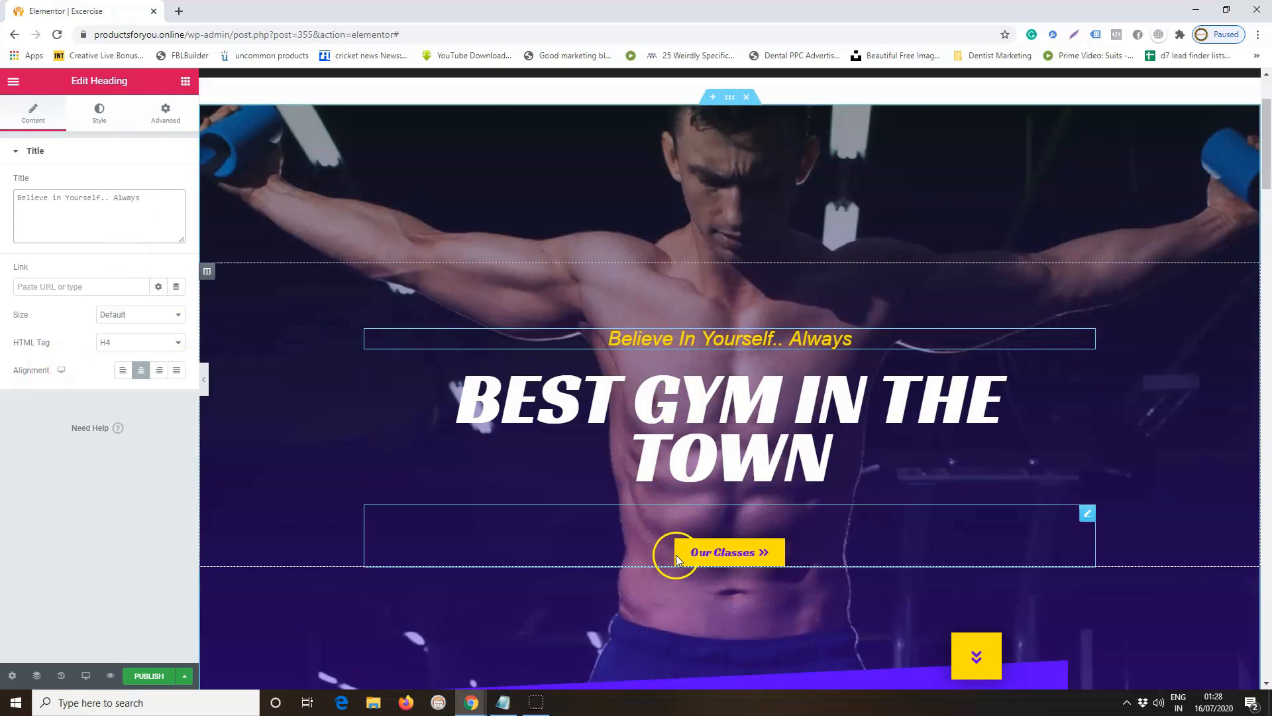
pyautogui.scroll(-2, 751, 458)
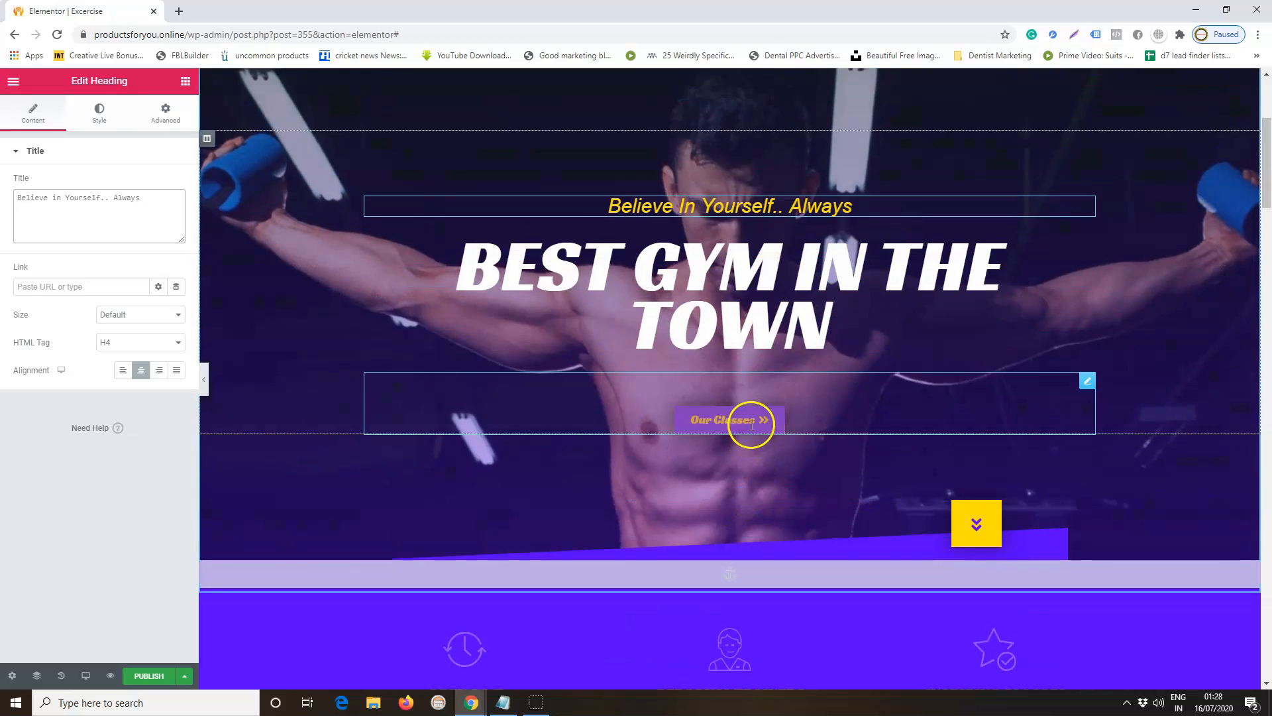
pyautogui.click(753, 421)
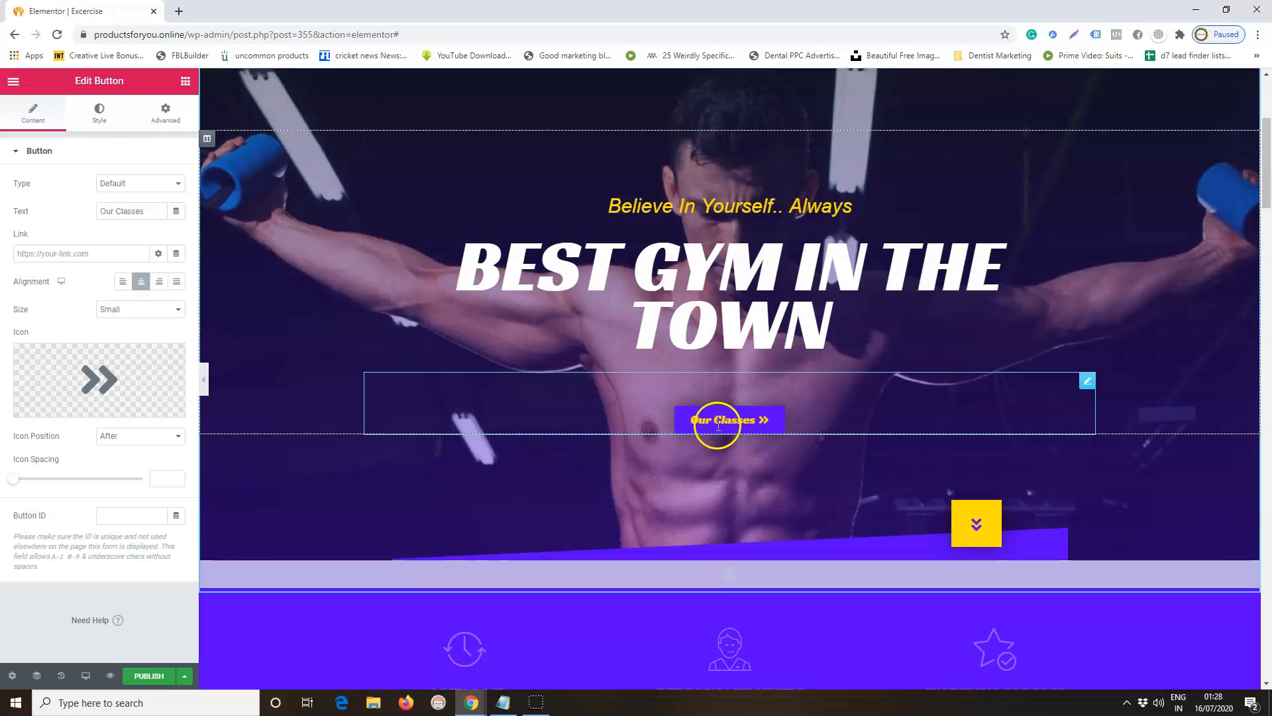
pyautogui.click(113, 255)
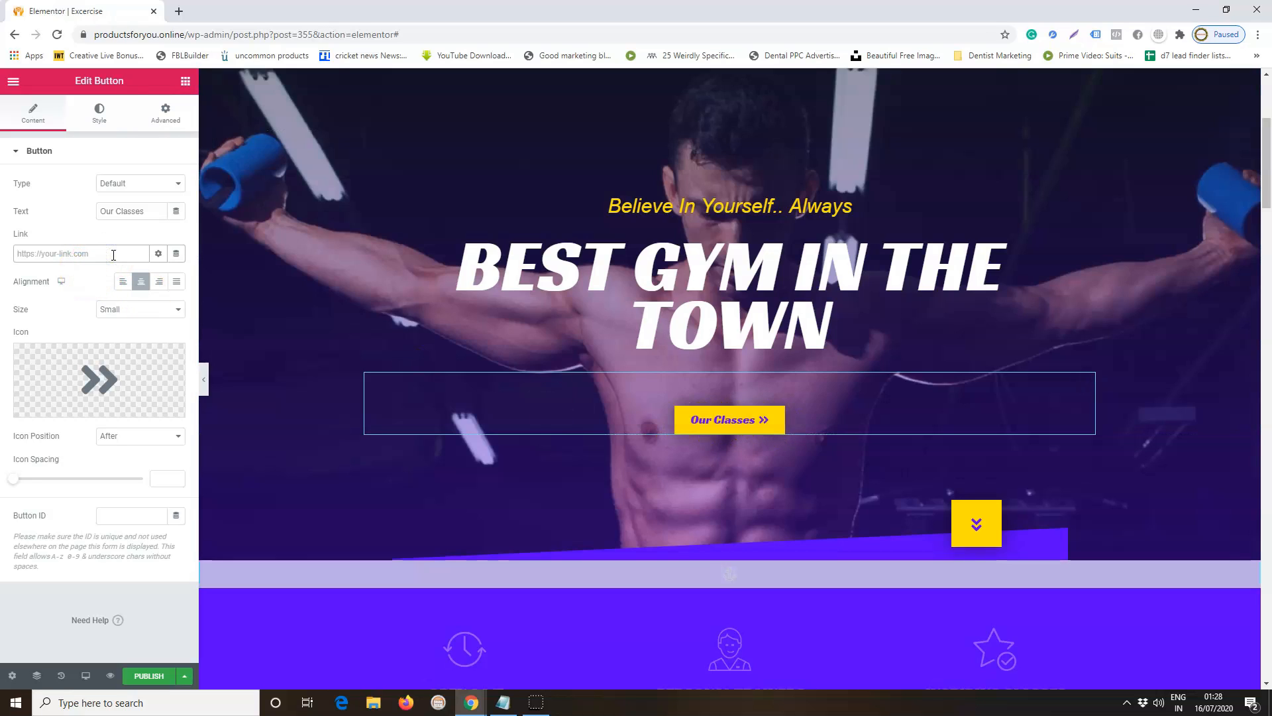
pyautogui.write('https://google.com')
pyautogui.click(156, 250)
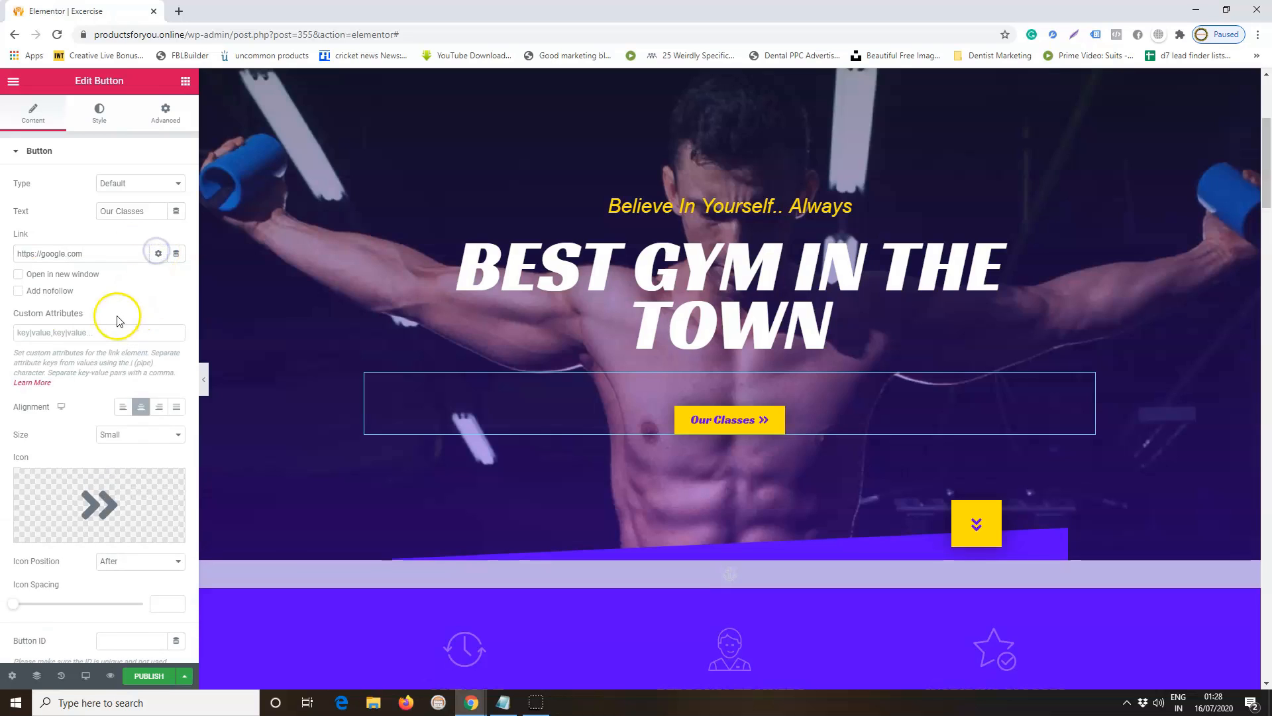
pyautogui.click(18, 275)
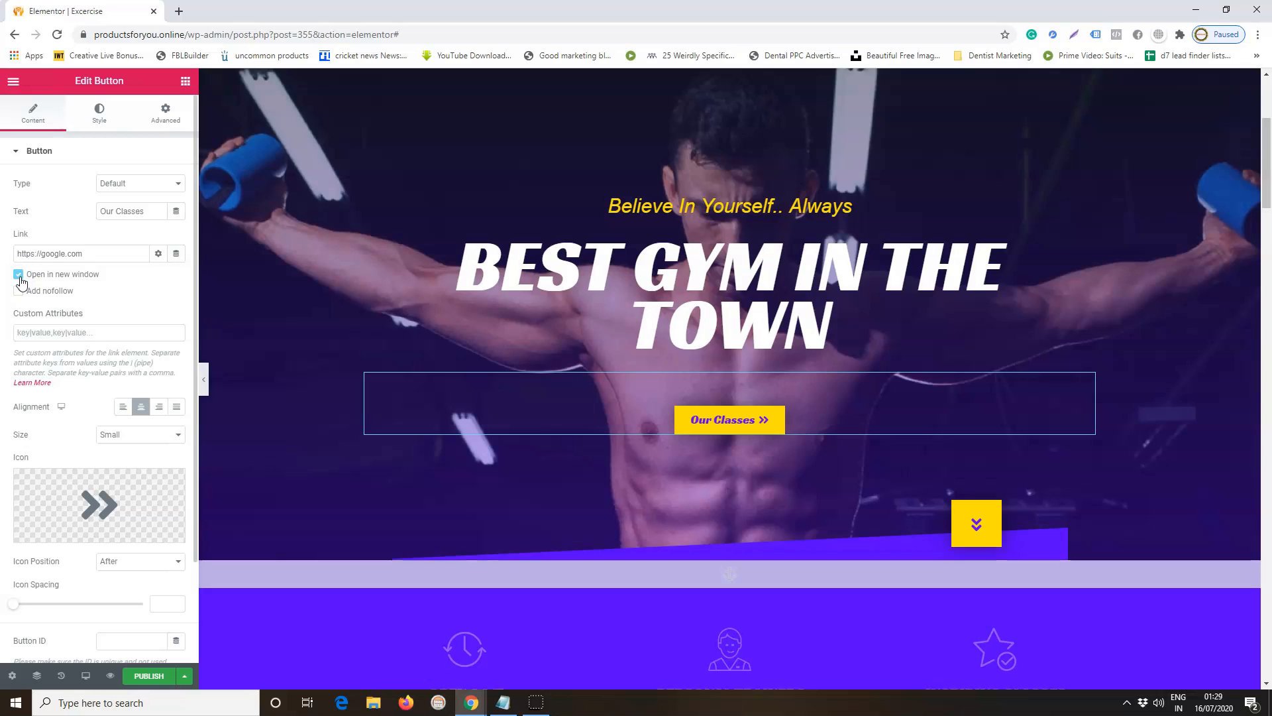
# Delete the barbell image that overlaps the Our Classes and Redefine Your Workout sections.
pyautogui.scroll(-1, 1160, 385)
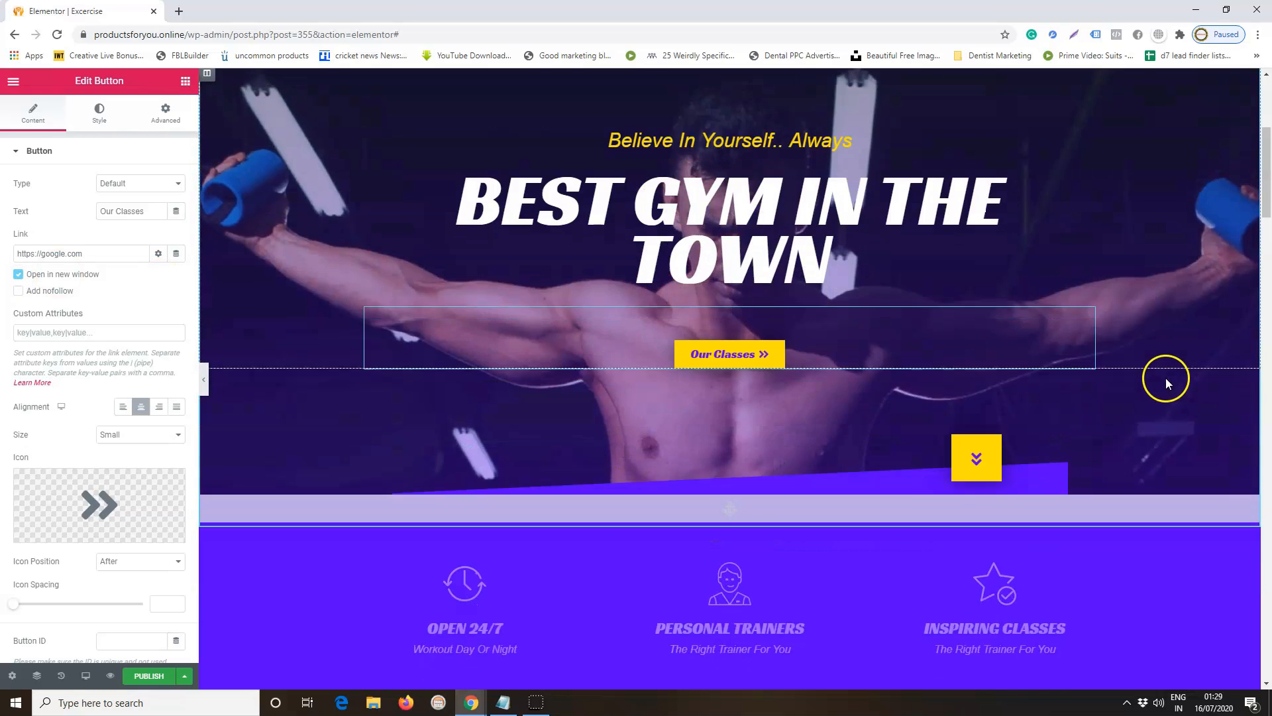
pyautogui.scroll(-1, 1166, 383)
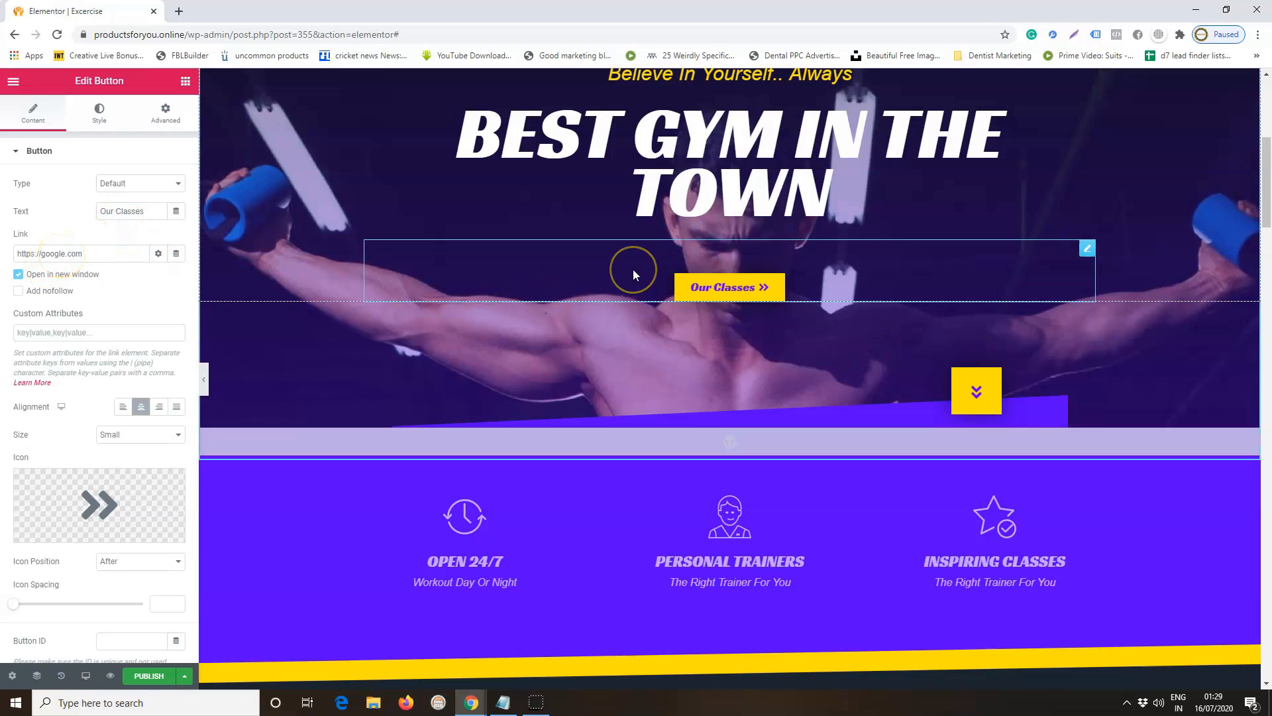
pyautogui.scroll(-6, 1112, 323)
pyautogui.scroll(2, 1112, 324)
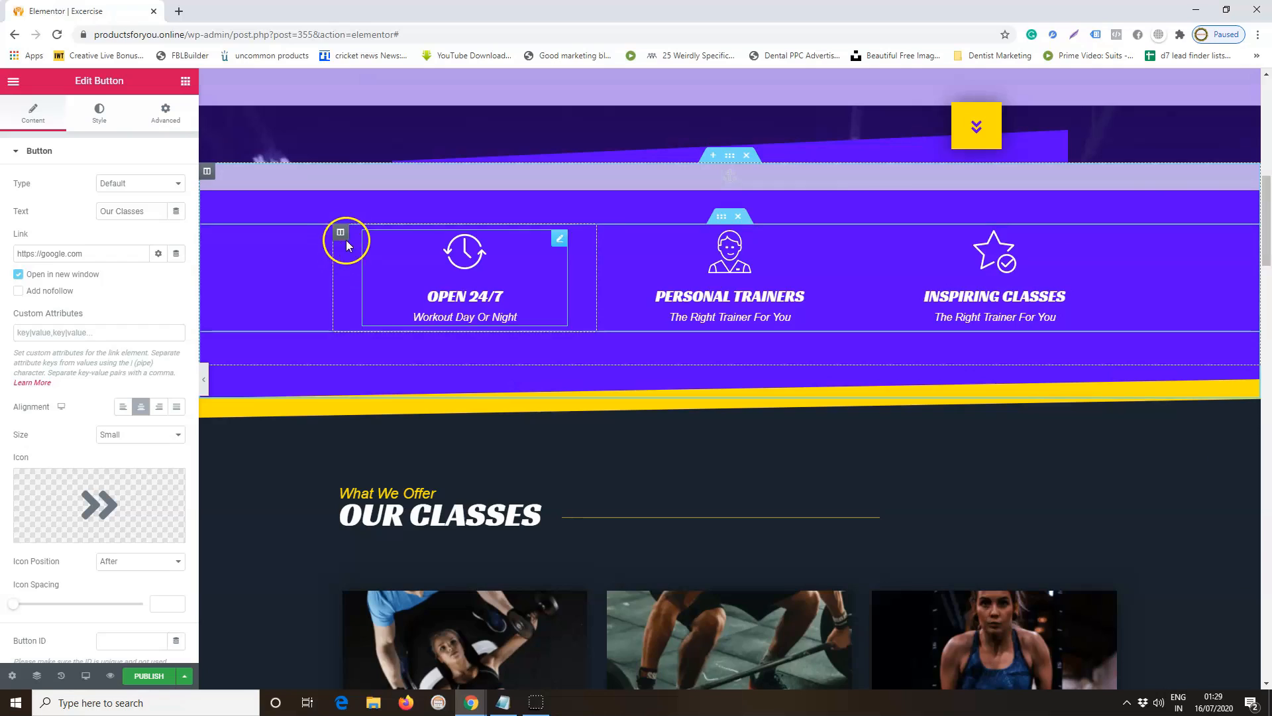
pyautogui.scroll(-12, 1048, 364)
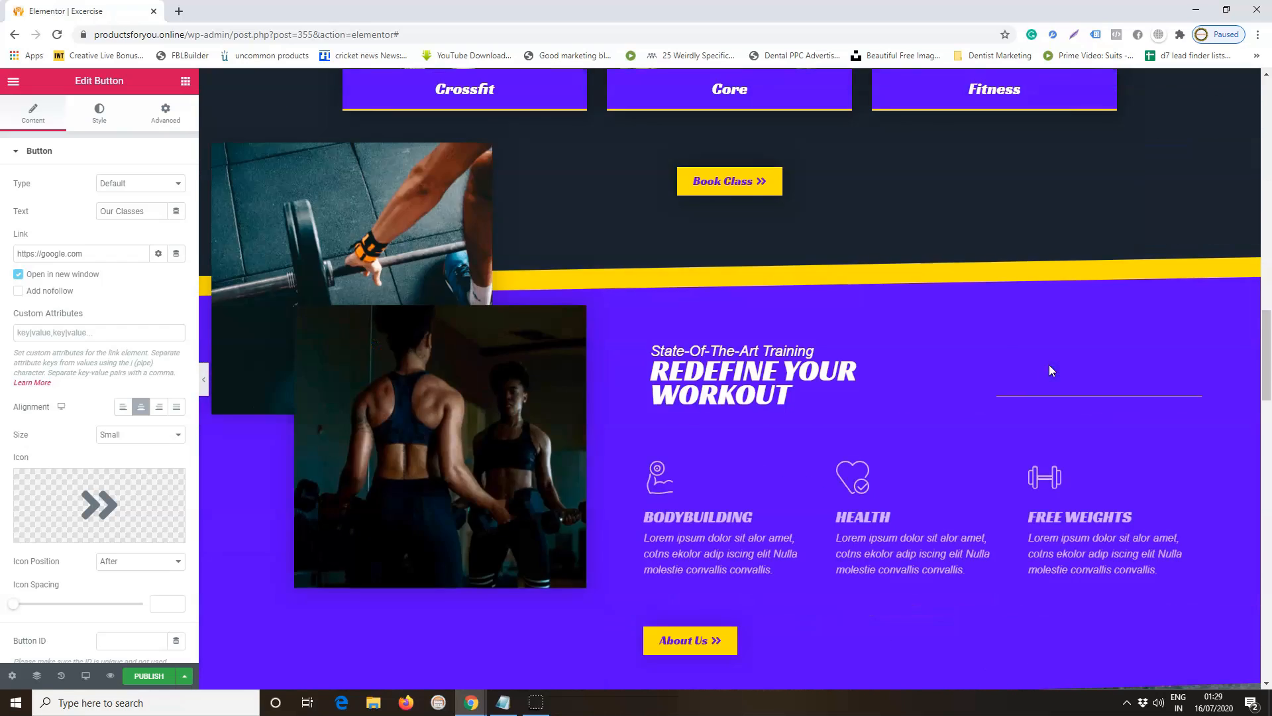
pyautogui.scroll(-6, 1049, 365)
pyautogui.scroll(11, 1048, 364)
pyautogui.click(589, 511)
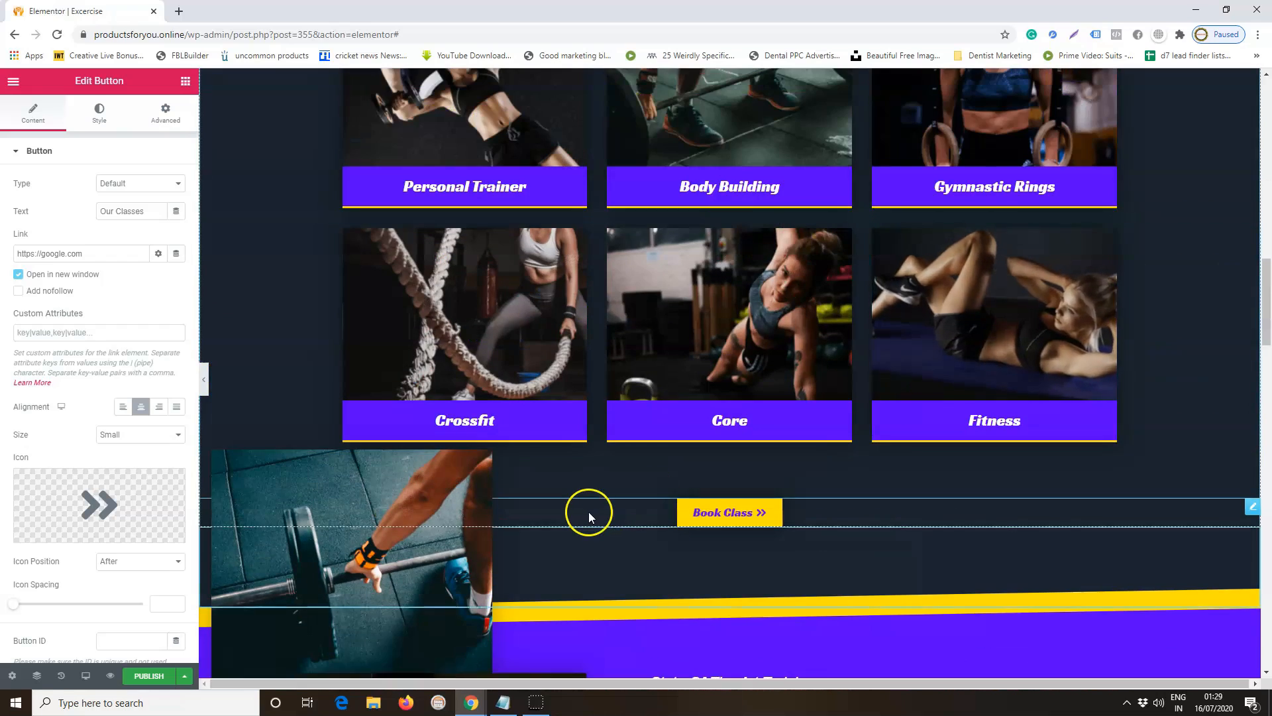
pyautogui.scroll(-3, 588, 512)
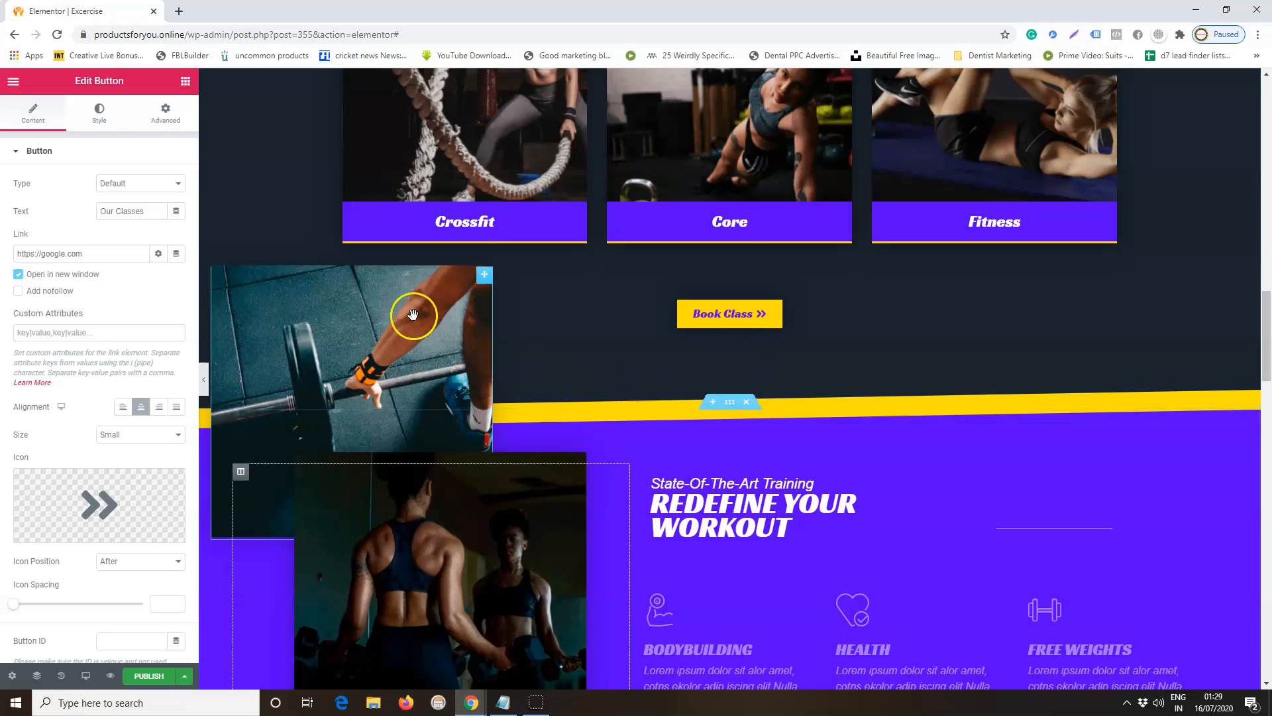
pyautogui.rightClick(489, 287)
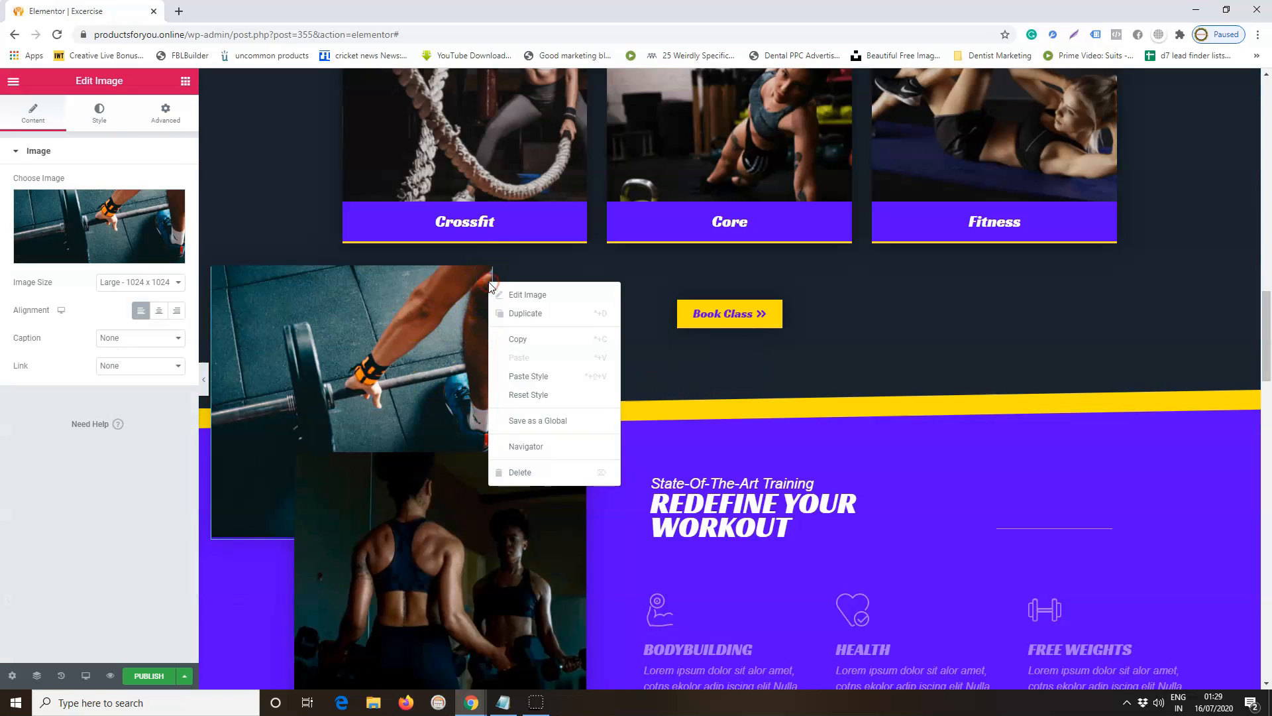
pyautogui.click(533, 468)
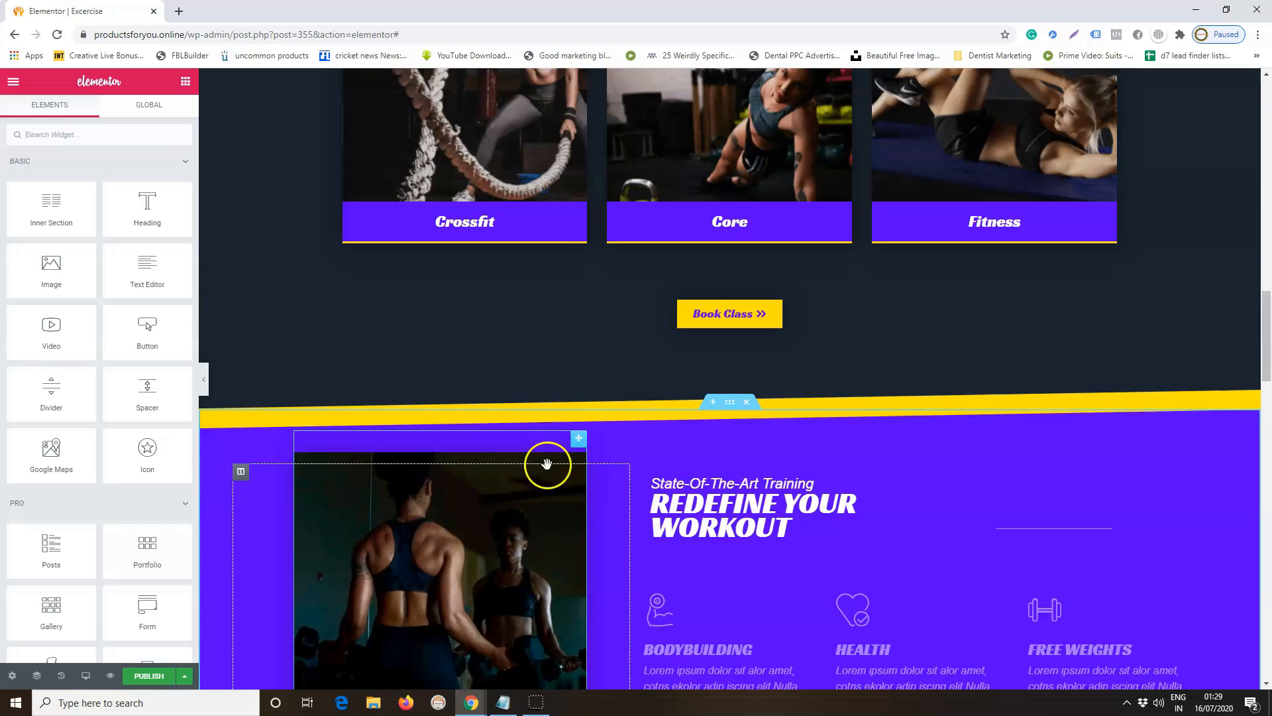
# Delete the image of the blonde woman that hangs below the closing Challenge Yourself section.
pyautogui.scroll(-13, 1024, 417)
pyautogui.scroll(-5, 1023, 422)
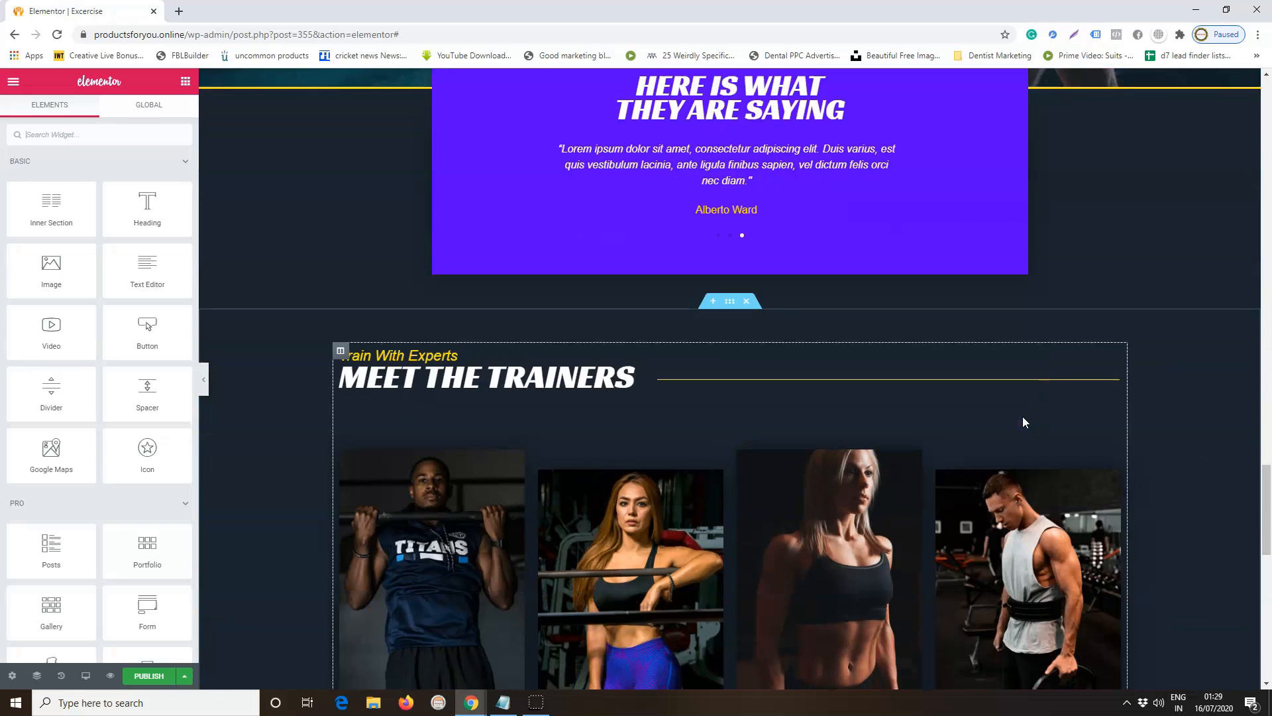
pyautogui.scroll(-10, 1158, 557)
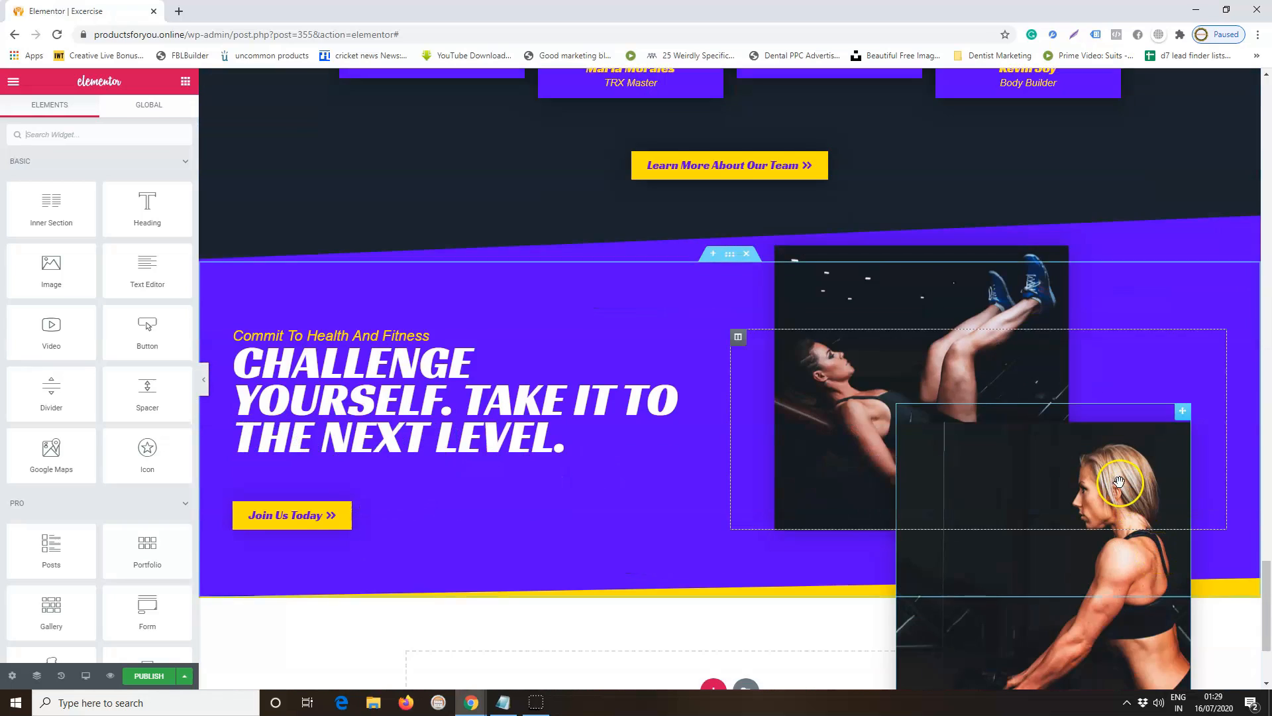
pyautogui.scroll(-3, 1158, 554)
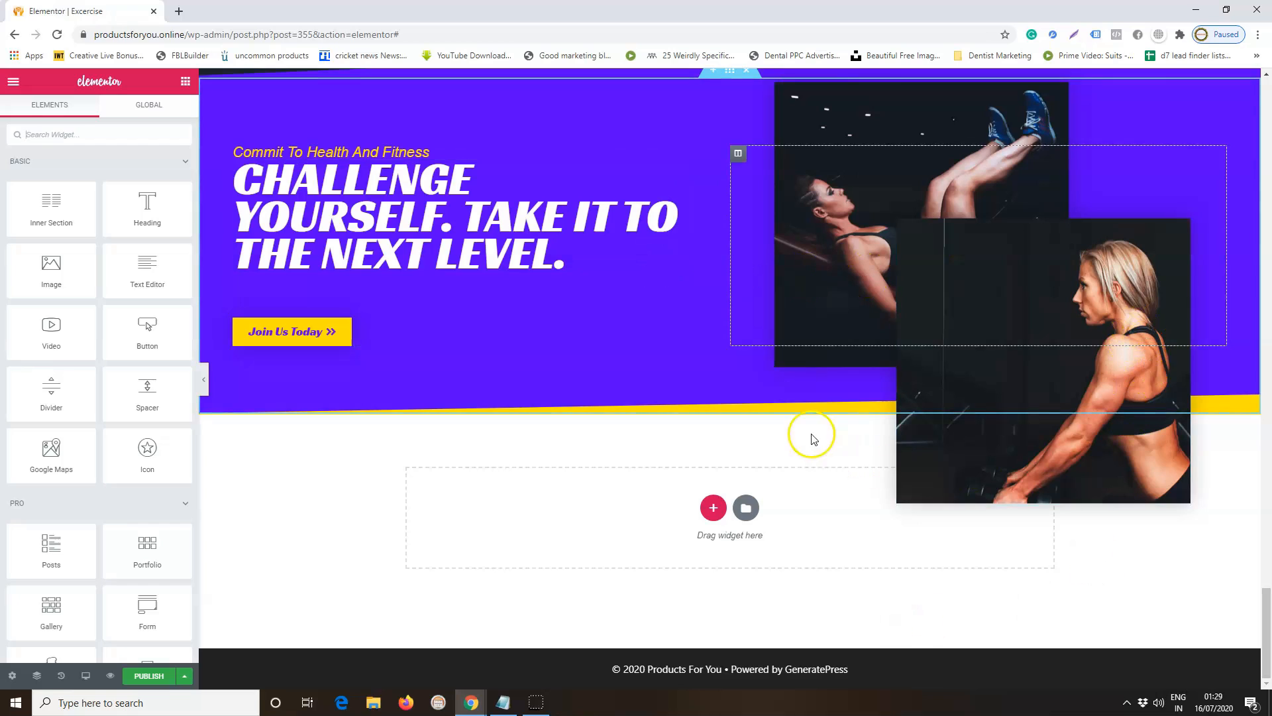
pyautogui.rightClick(1182, 232)
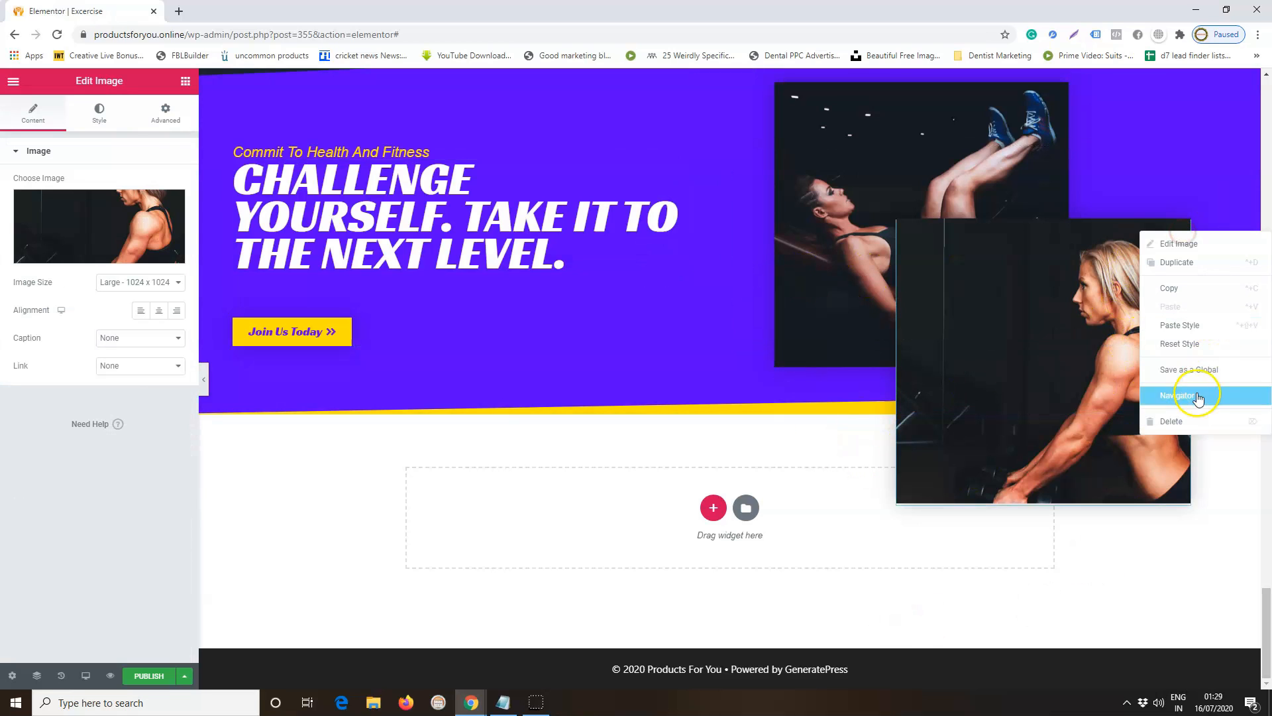
pyautogui.click(1184, 425)
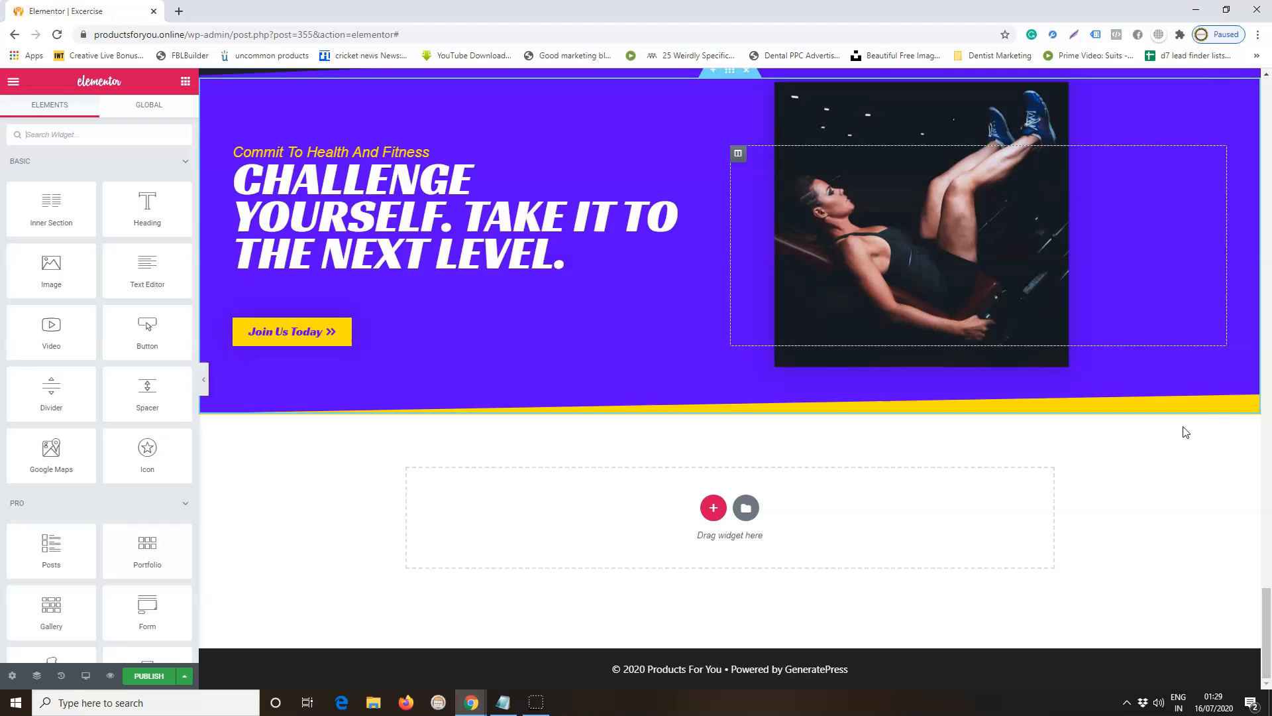
# Replace the leg-raise image in the closing Challenge Yourself section with hero-contact-us.png from the media library.
pyautogui.scroll(2, 618, 199)
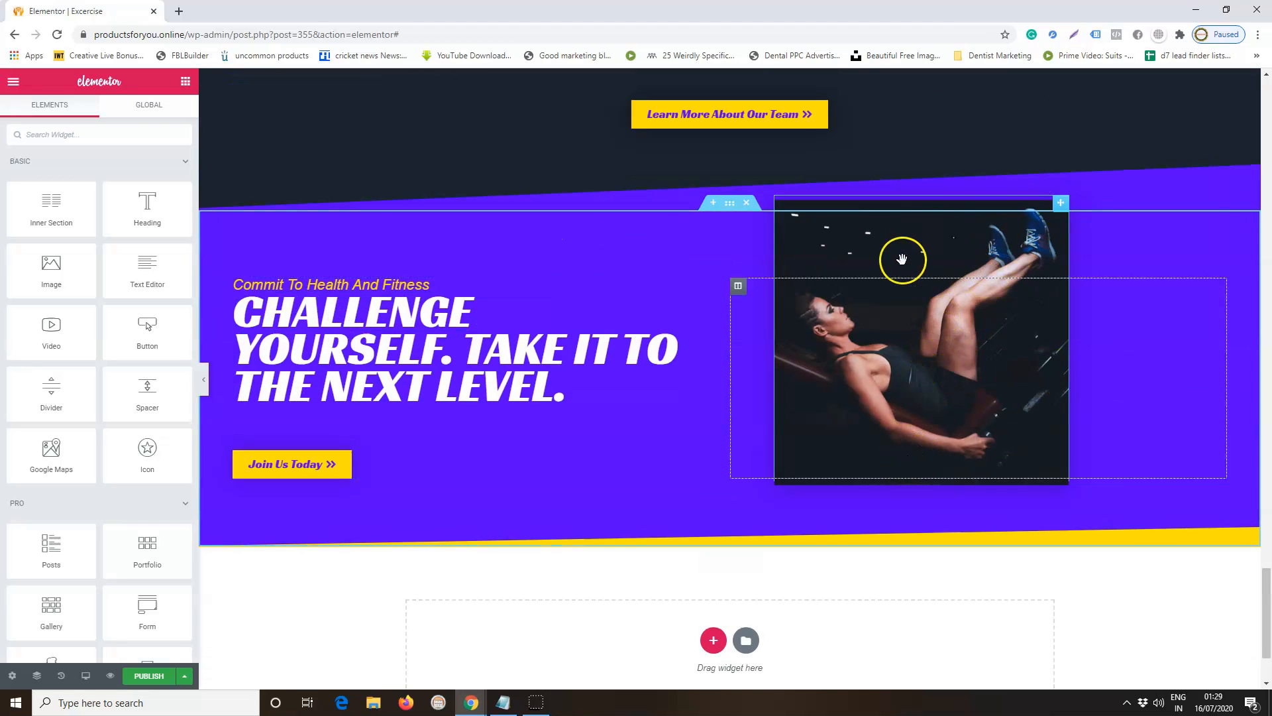
pyautogui.click(903, 258)
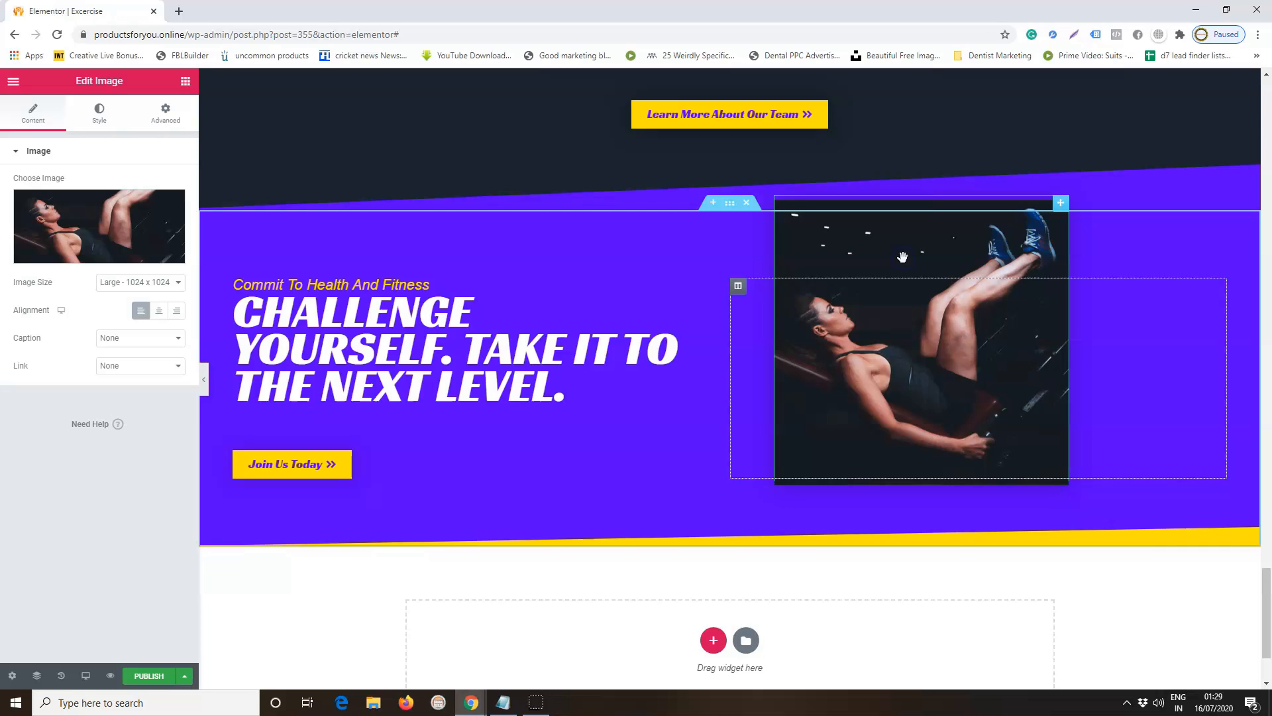
pyautogui.moveTo(95, 263)
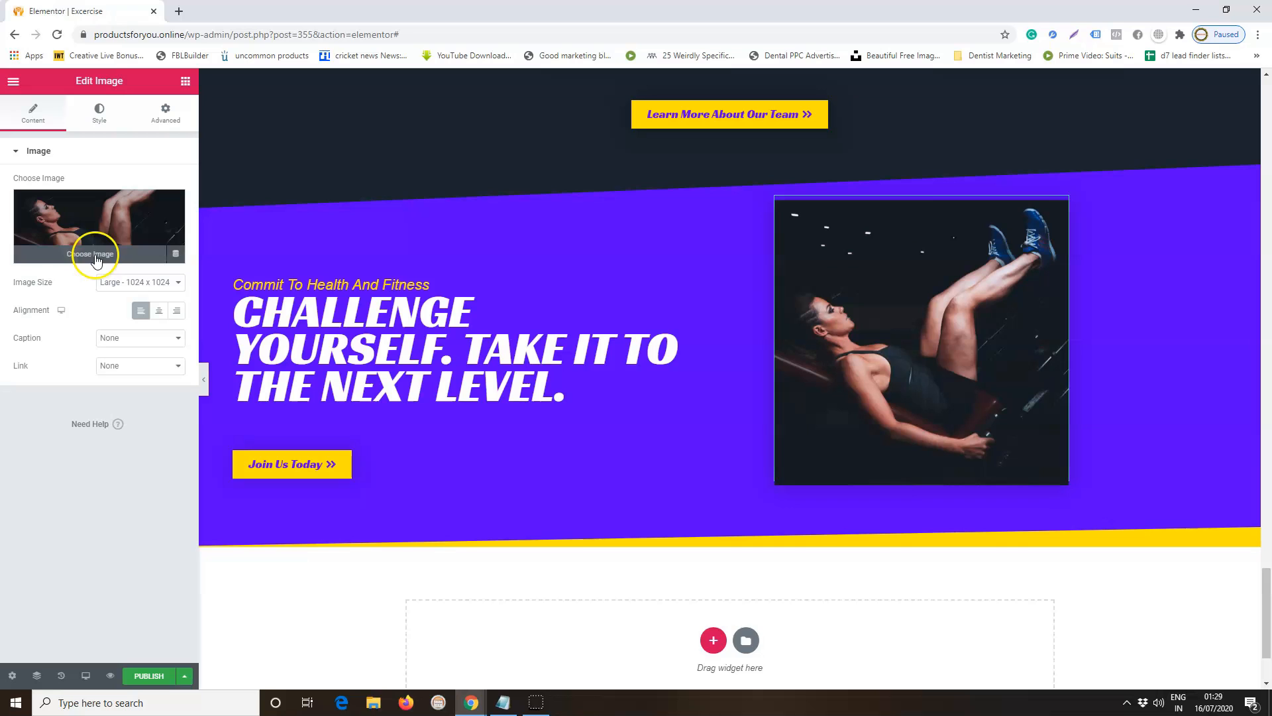
pyautogui.rightClick(919, 212)
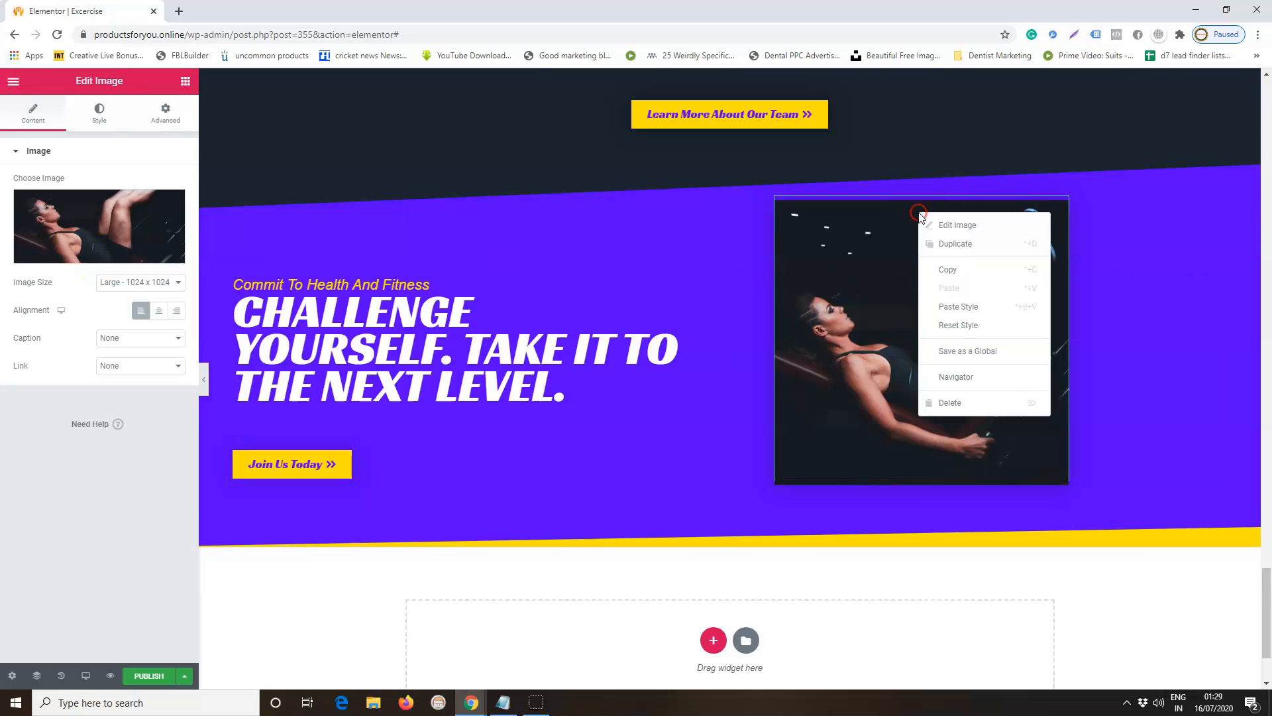
pyautogui.click(971, 226)
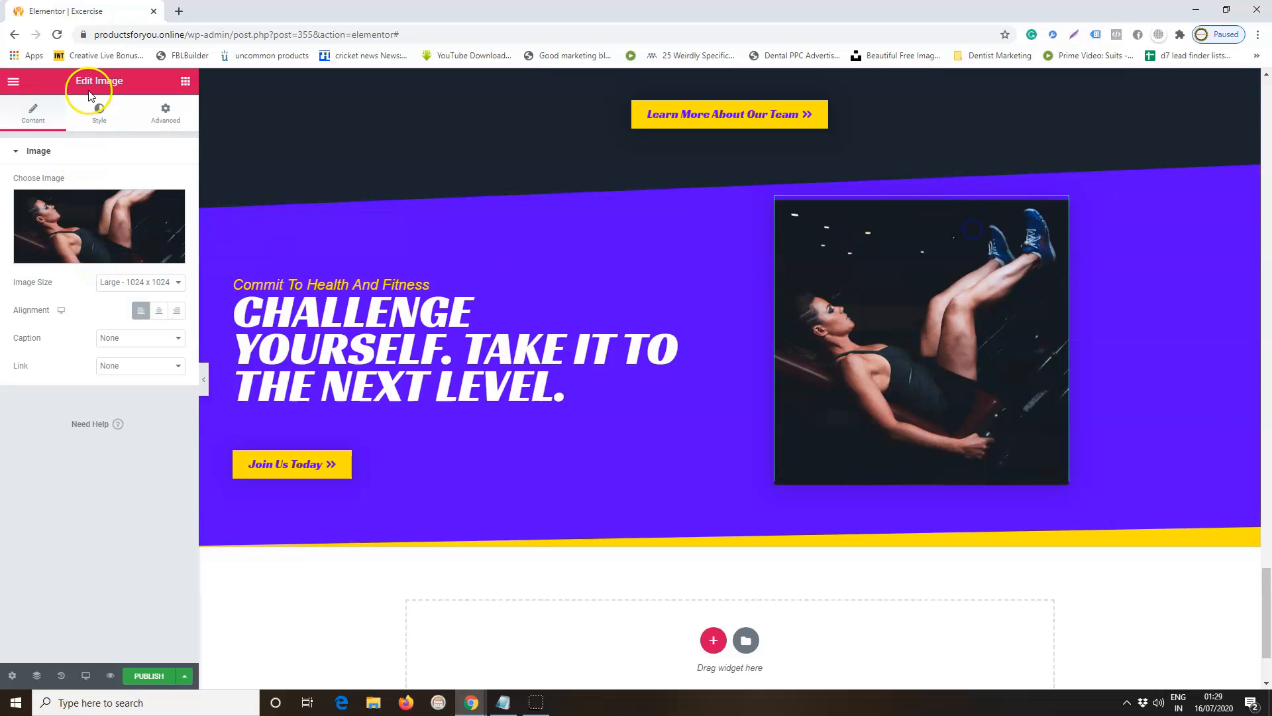
pyautogui.click(94, 256)
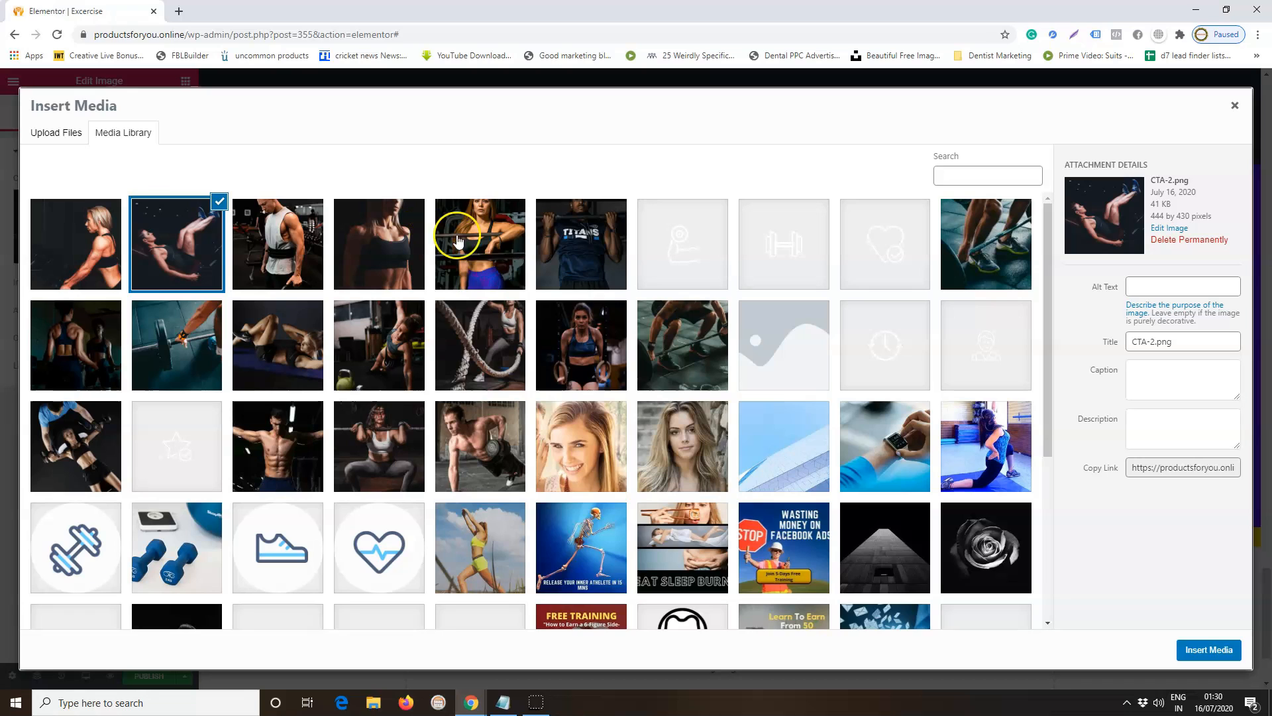
pyautogui.scroll(-2, 525, 246)
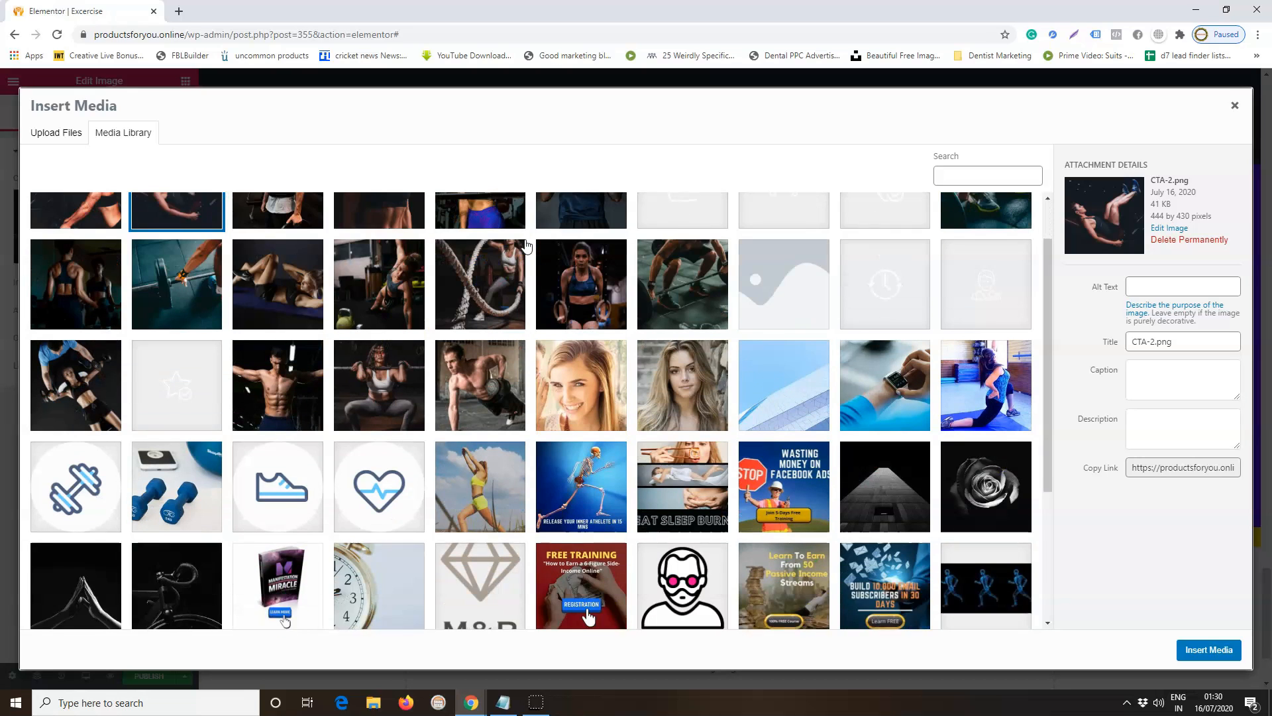
pyautogui.scroll(2, 526, 246)
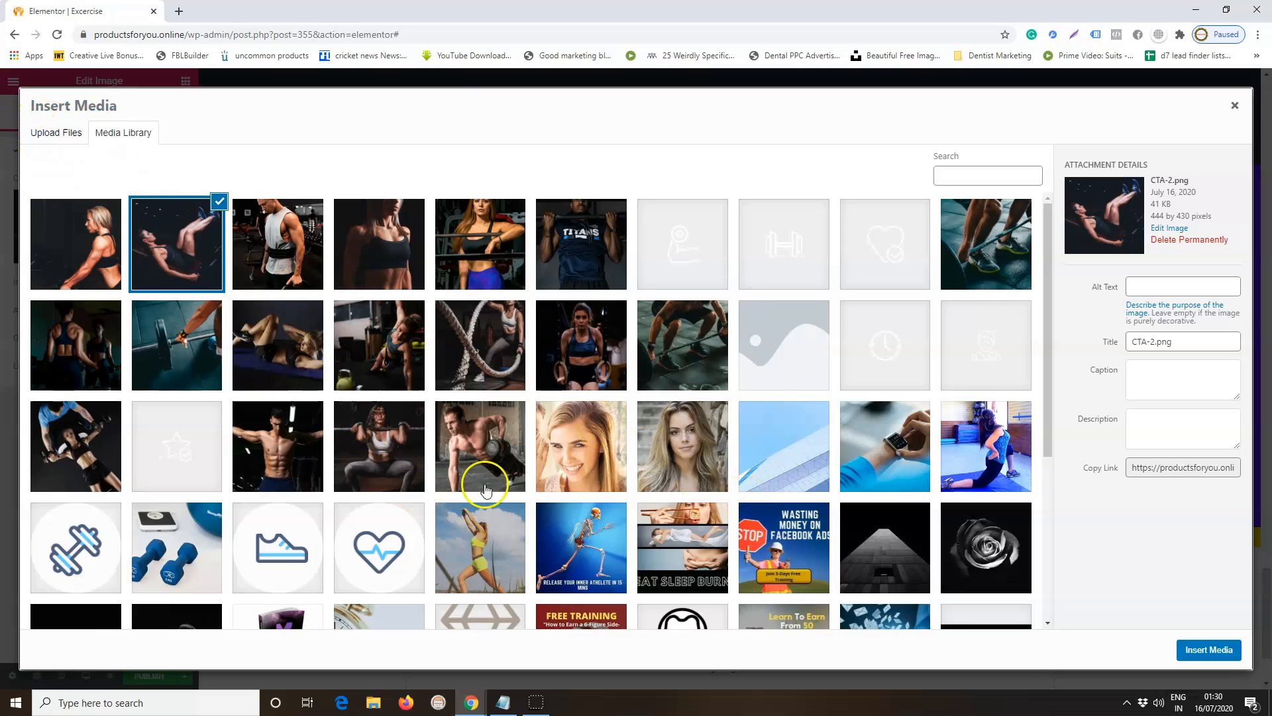
pyautogui.click(462, 424)
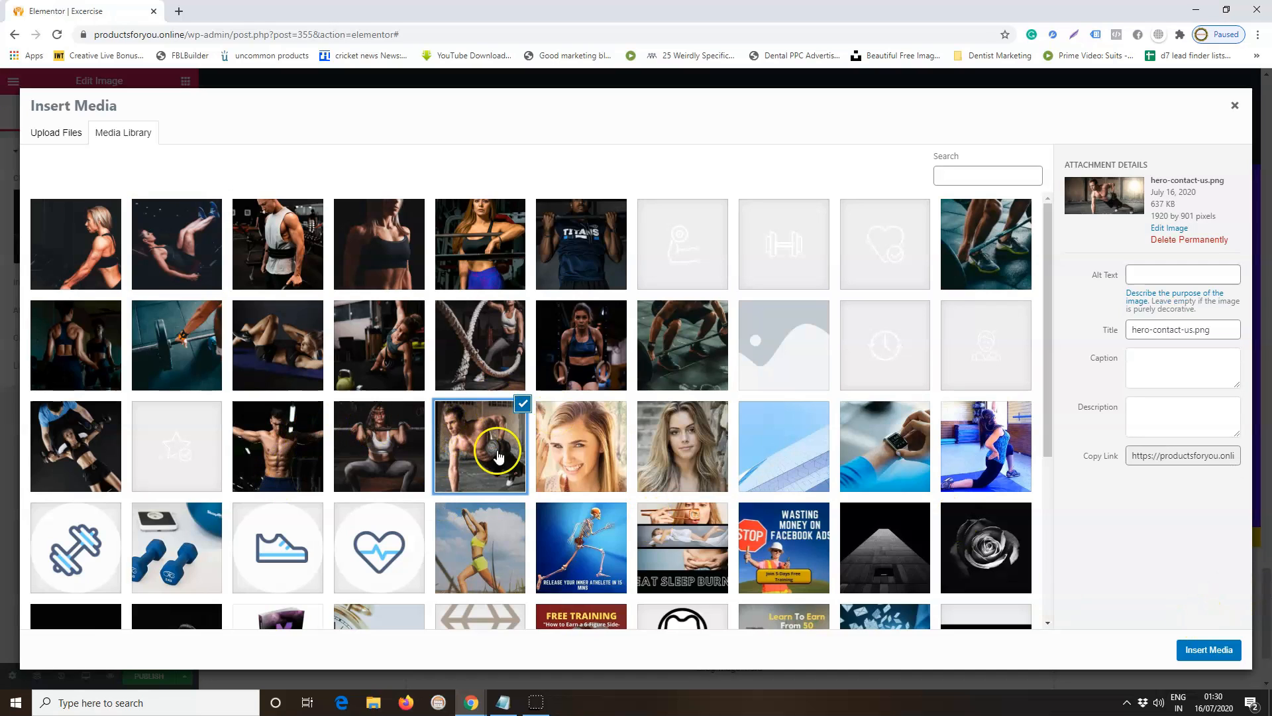
pyautogui.click(1207, 651)
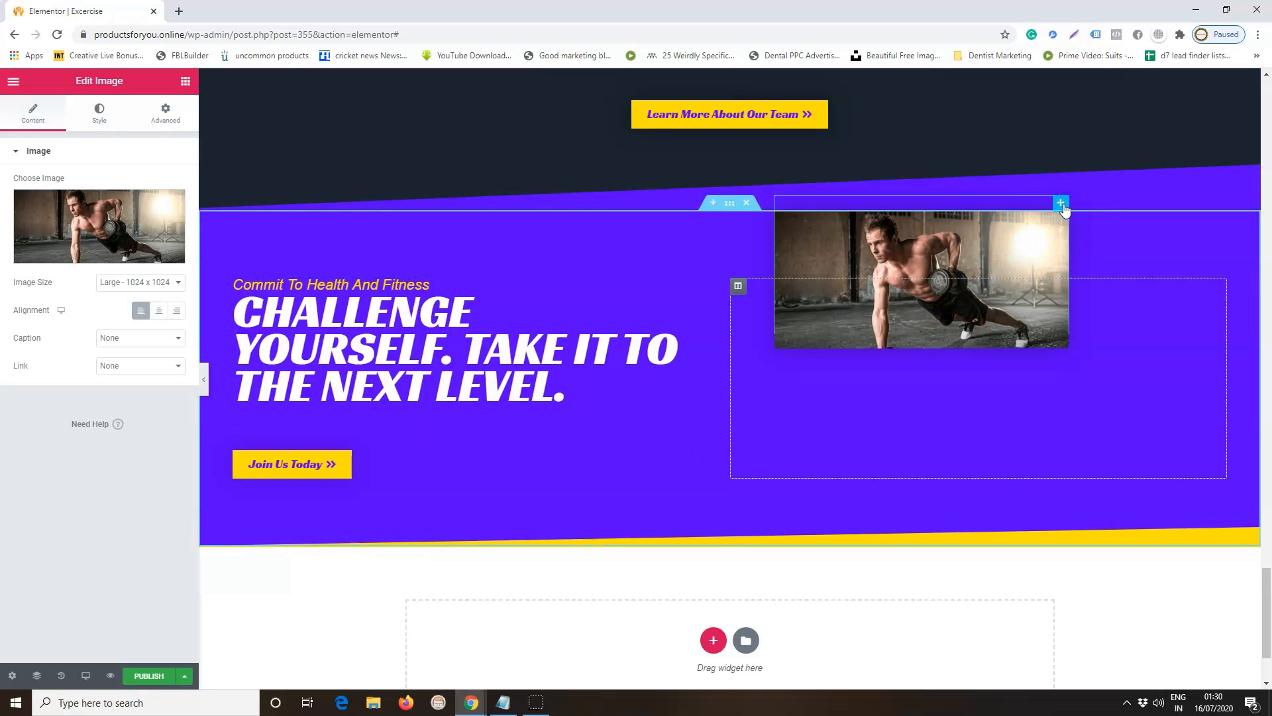
# Set the new Challenge Yourself image's padding to 0 and its margin to 27 px on all sides.
pyautogui.rightClick(1062, 205)
pyautogui.click(166, 113)
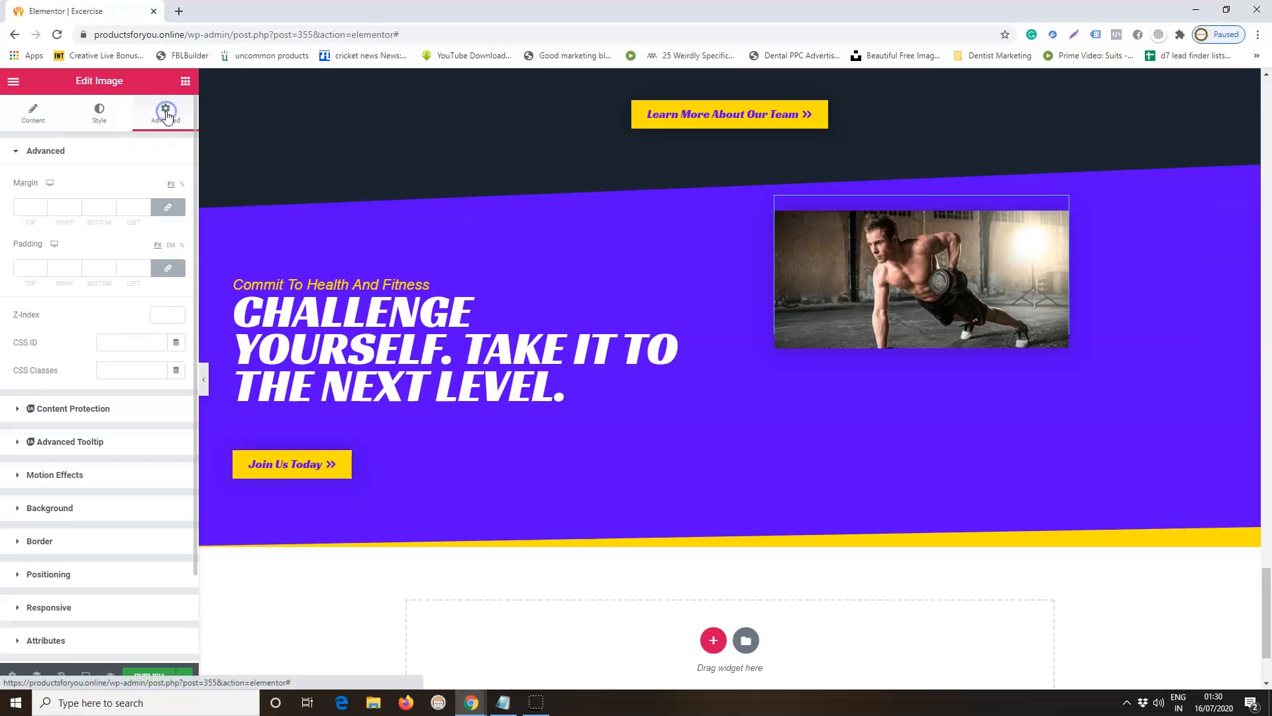
pyautogui.click(44, 267)
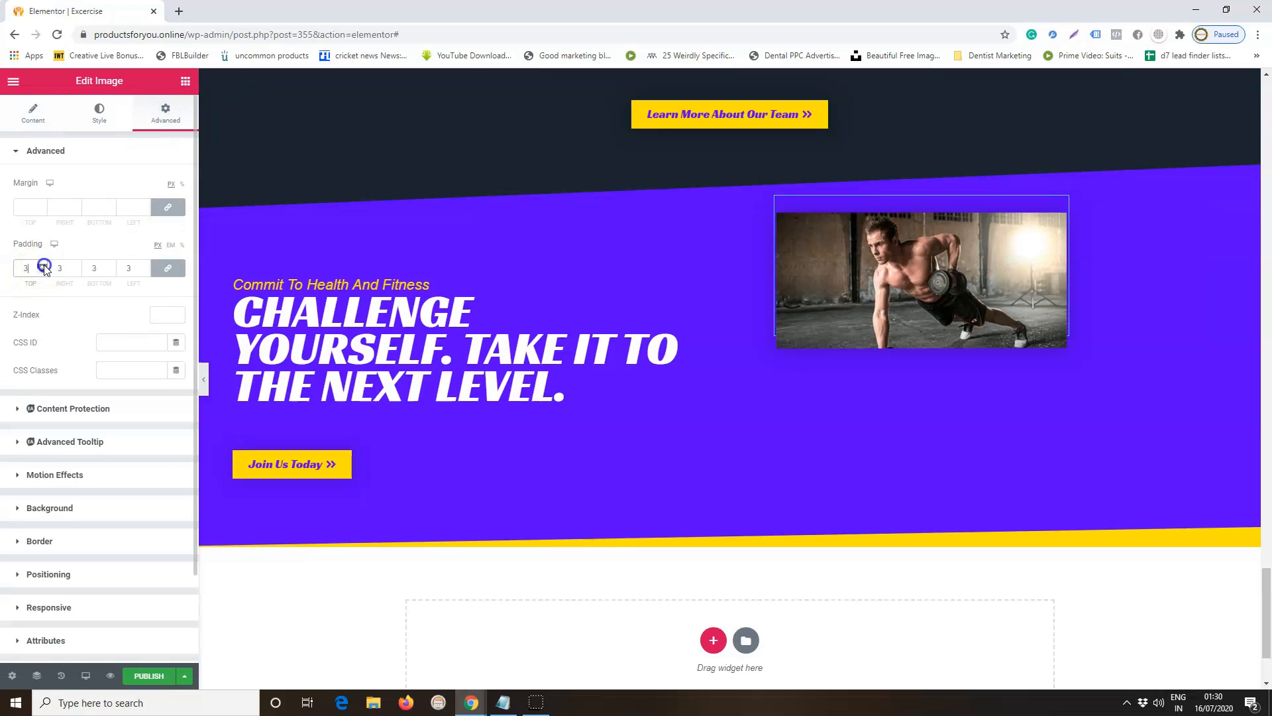
pyautogui.click(41, 272)
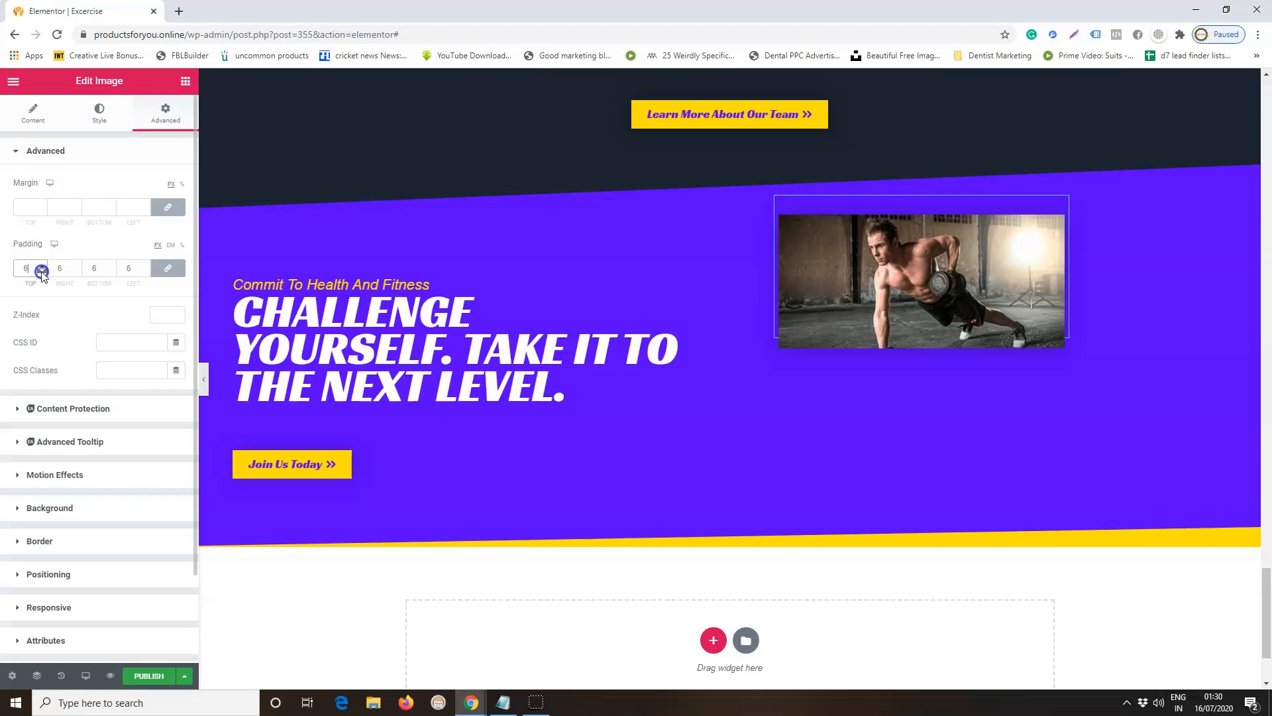
pyautogui.click(40, 207)
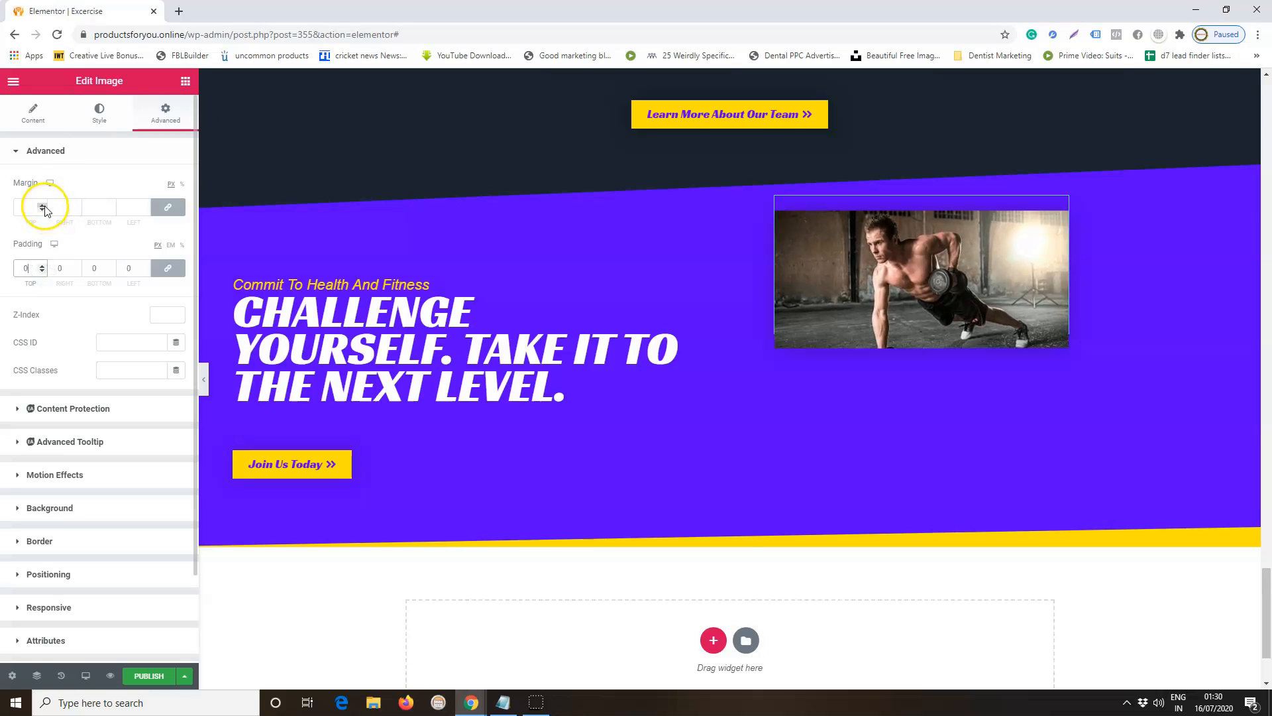
pyautogui.write('8')
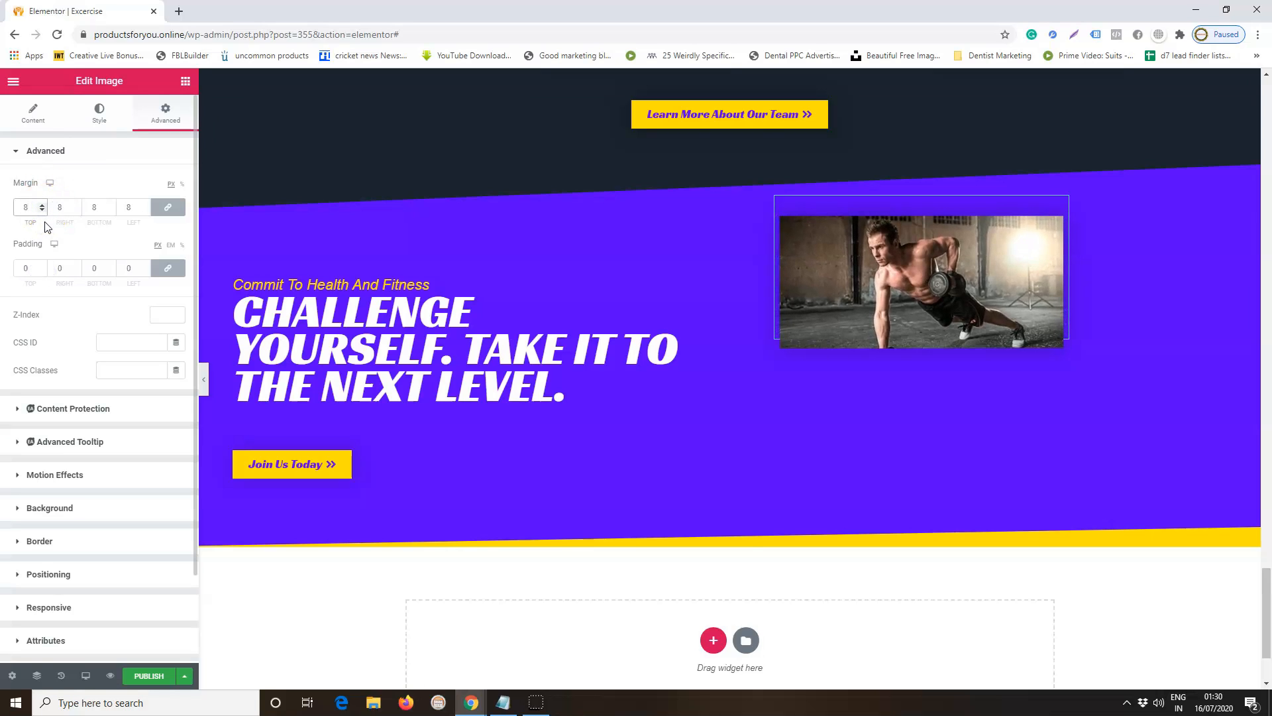
pyautogui.moveTo(42, 208); pyautogui.dragTo(41, 208)
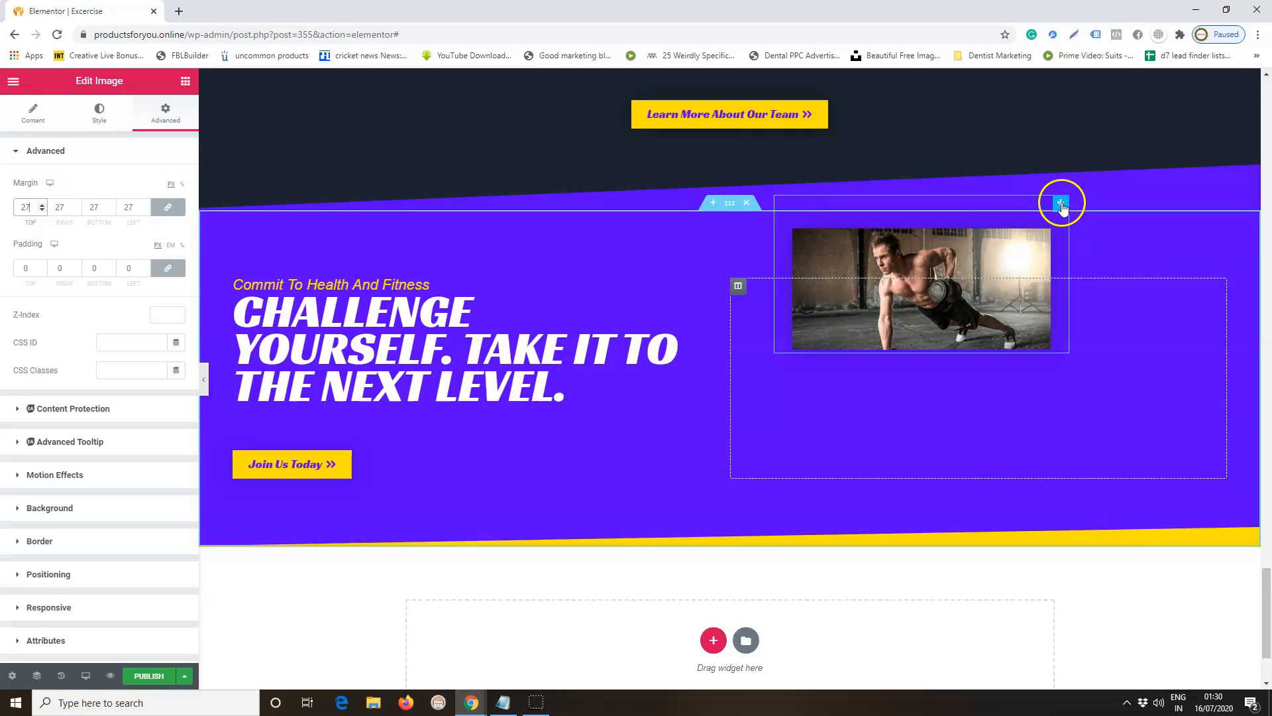
# Move the Challenge Yourself image down and inward so it sits roughly centered within its column.
pyautogui.moveTo(1062, 207); pyautogui.dragTo(1067, 305)
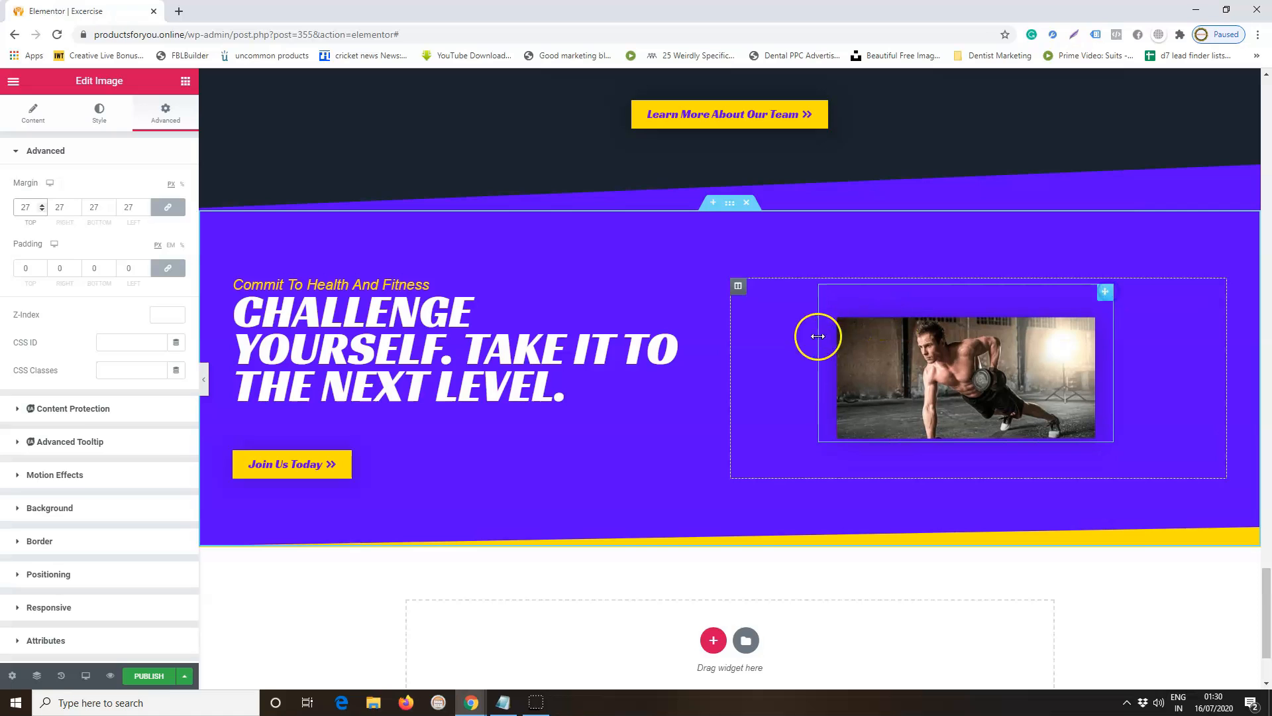
pyautogui.click(1110, 300)
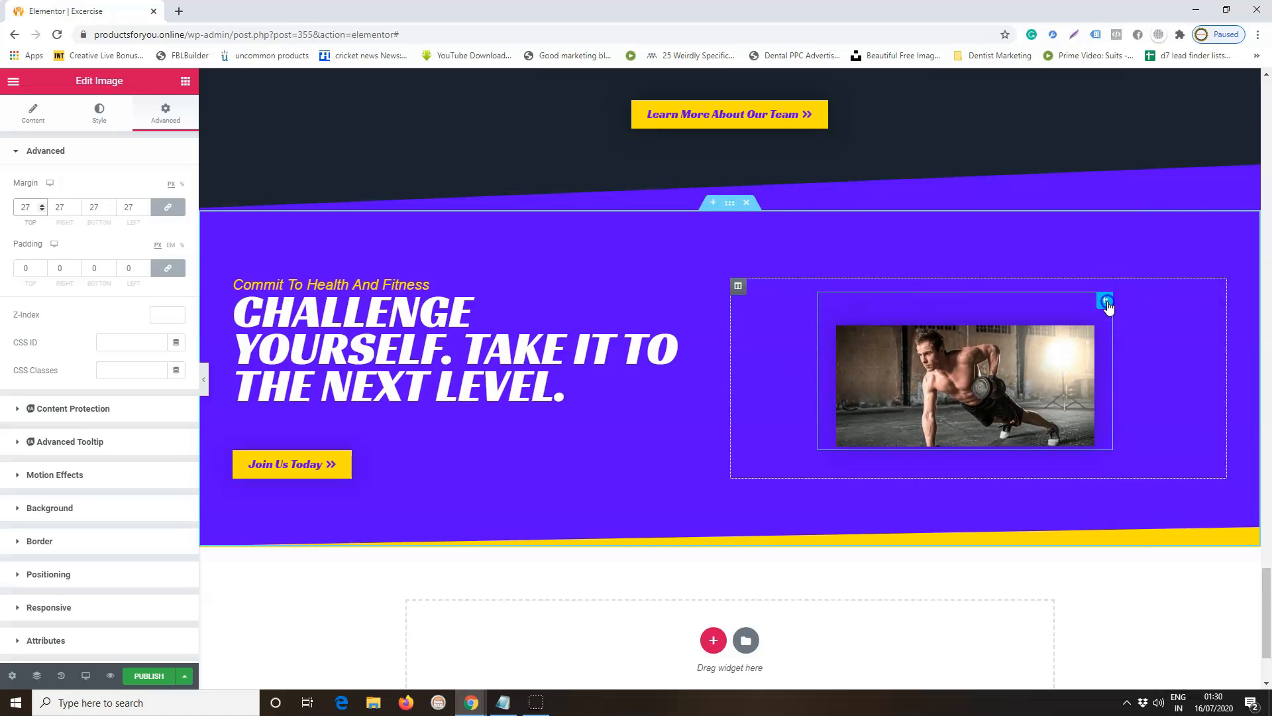
pyautogui.rightClick(1108, 305)
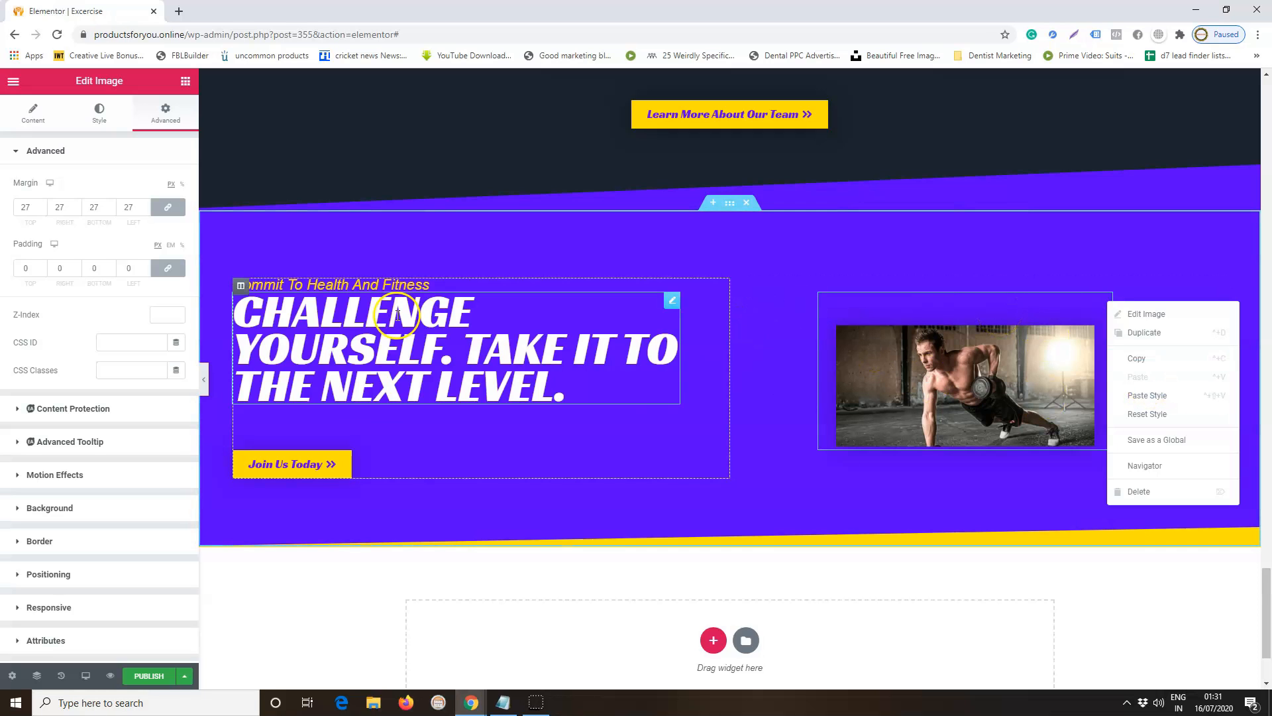
# Delete the purple section with the Open 24/7, Personal Trainers and Inspiring Classes features below the hero.
pyautogui.scroll(-3, 659, 402)
pyautogui.scroll(10, 659, 401)
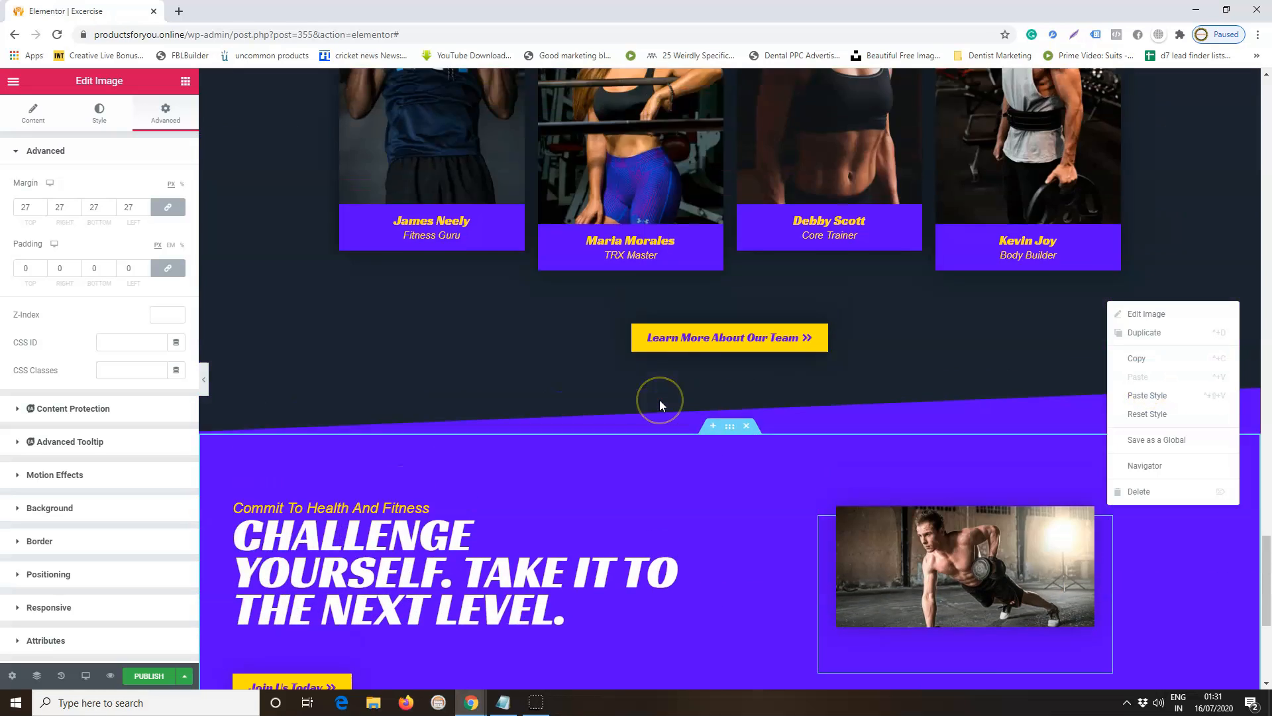
pyautogui.scroll(15, 659, 402)
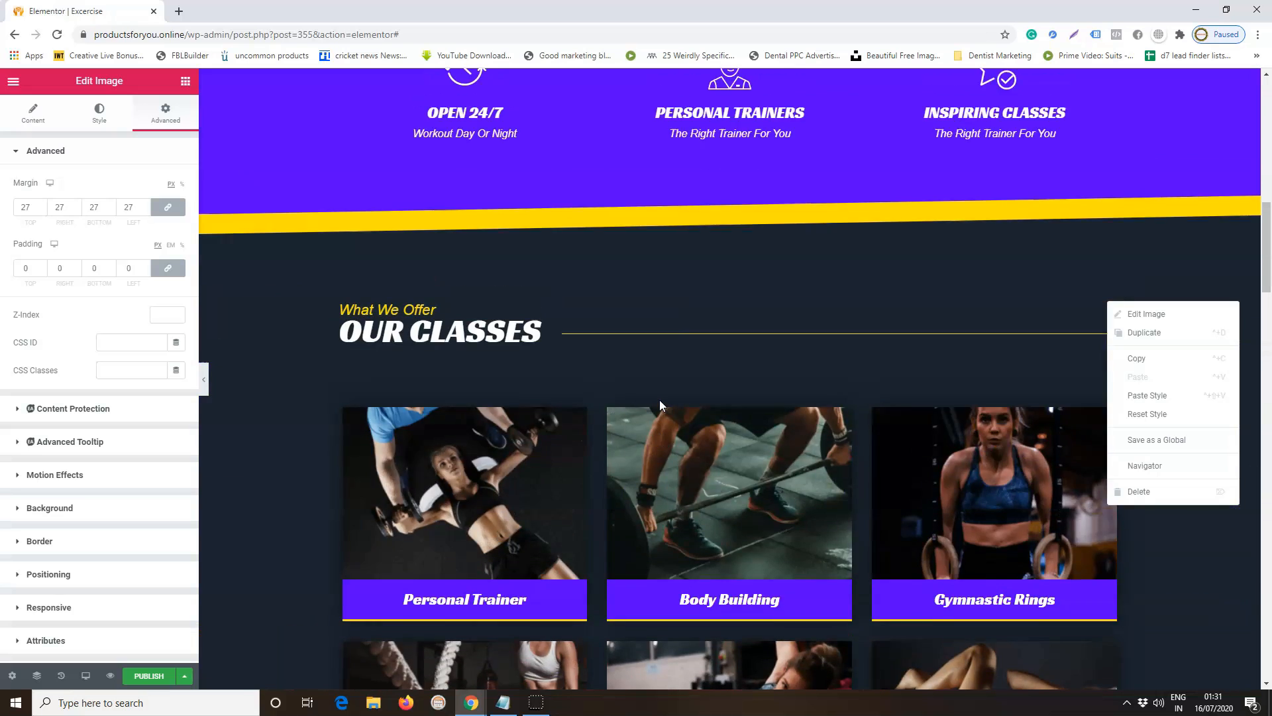
pyautogui.scroll(-3, 689, 447)
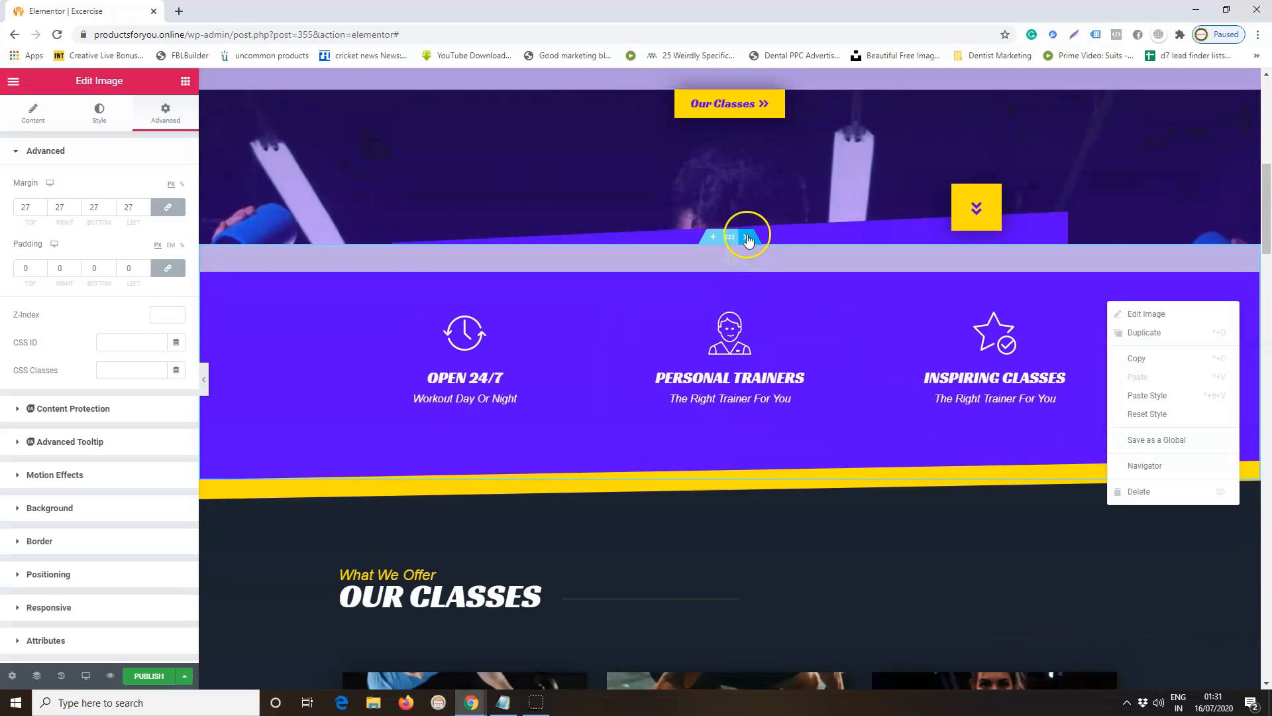
pyautogui.click(746, 238)
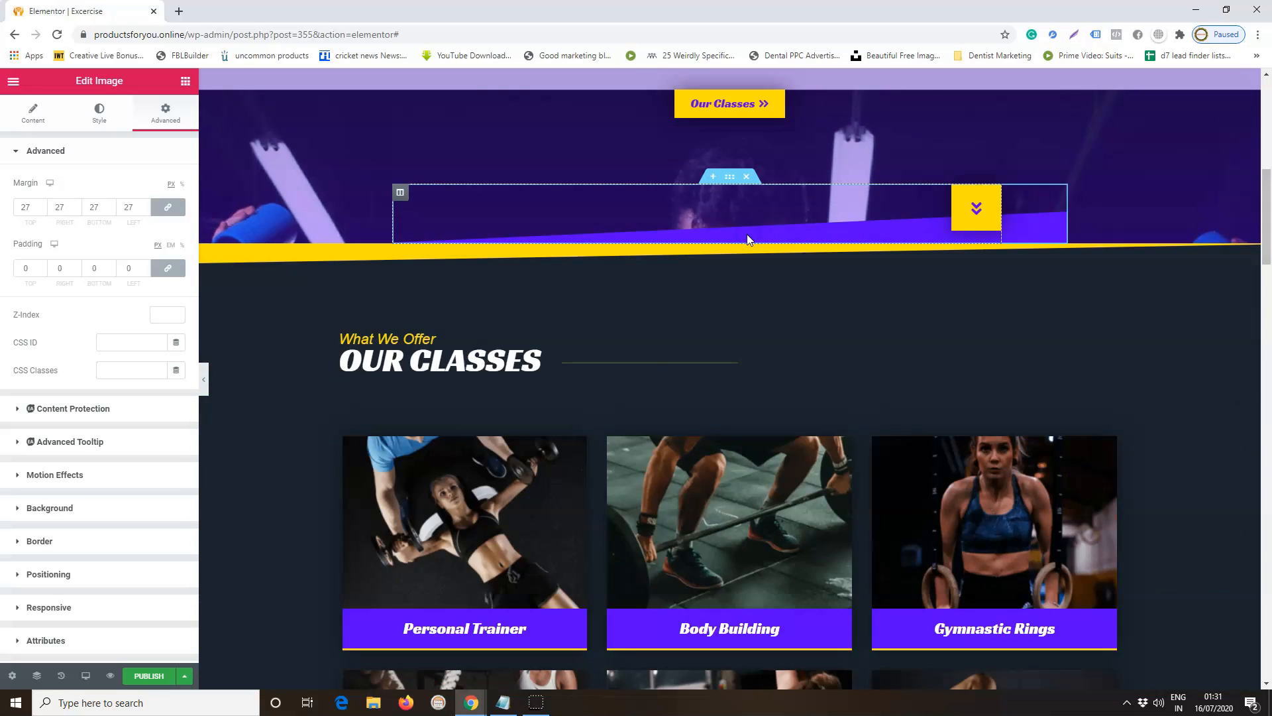
# Review the page layout from the hero through the classes, workout and team sections to the footer.
pyautogui.scroll(-15, 792, 150)
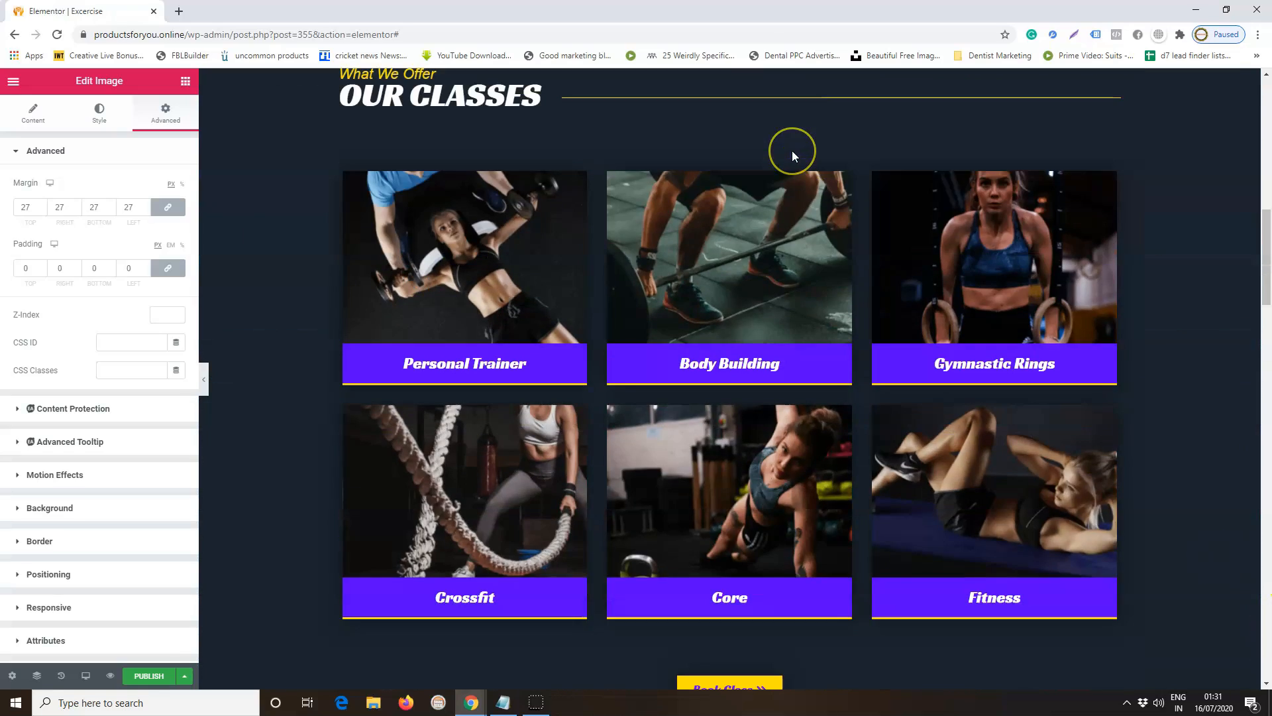
pyautogui.scroll(7, 793, 149)
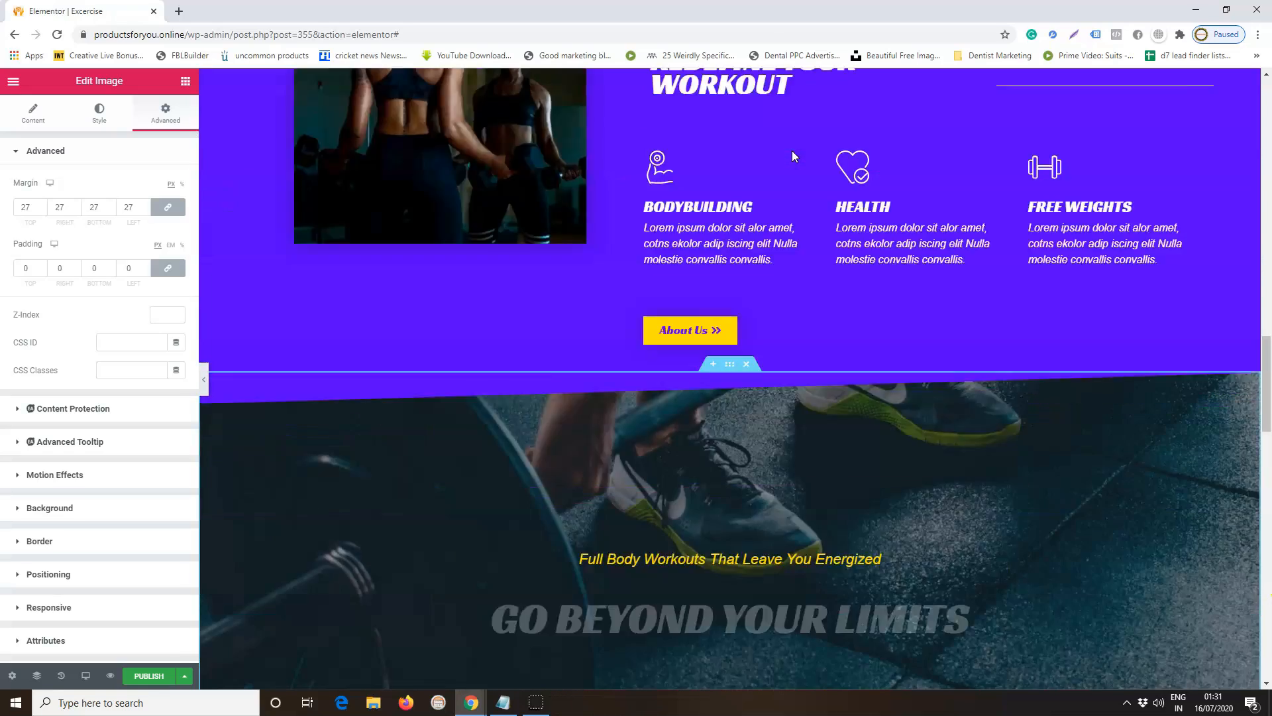
pyautogui.scroll(-4, 793, 150)
pyautogui.scroll(-20, 792, 153)
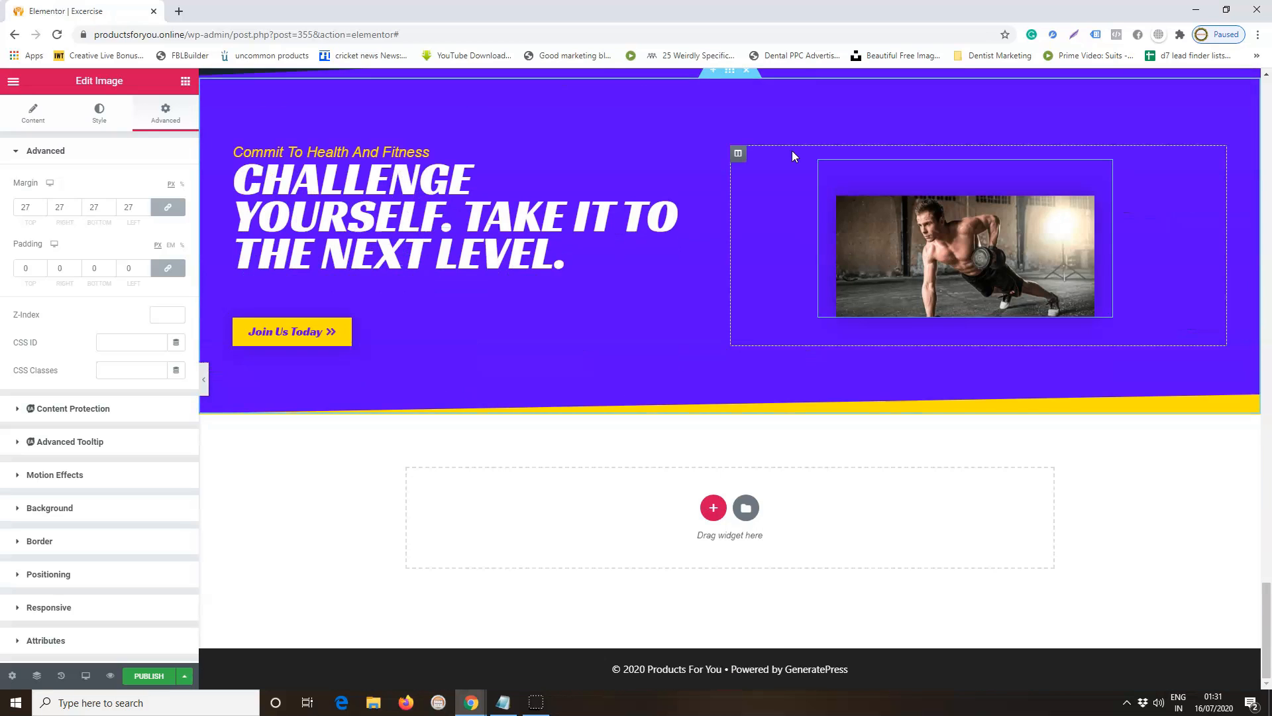
pyautogui.scroll(18, 550, 210)
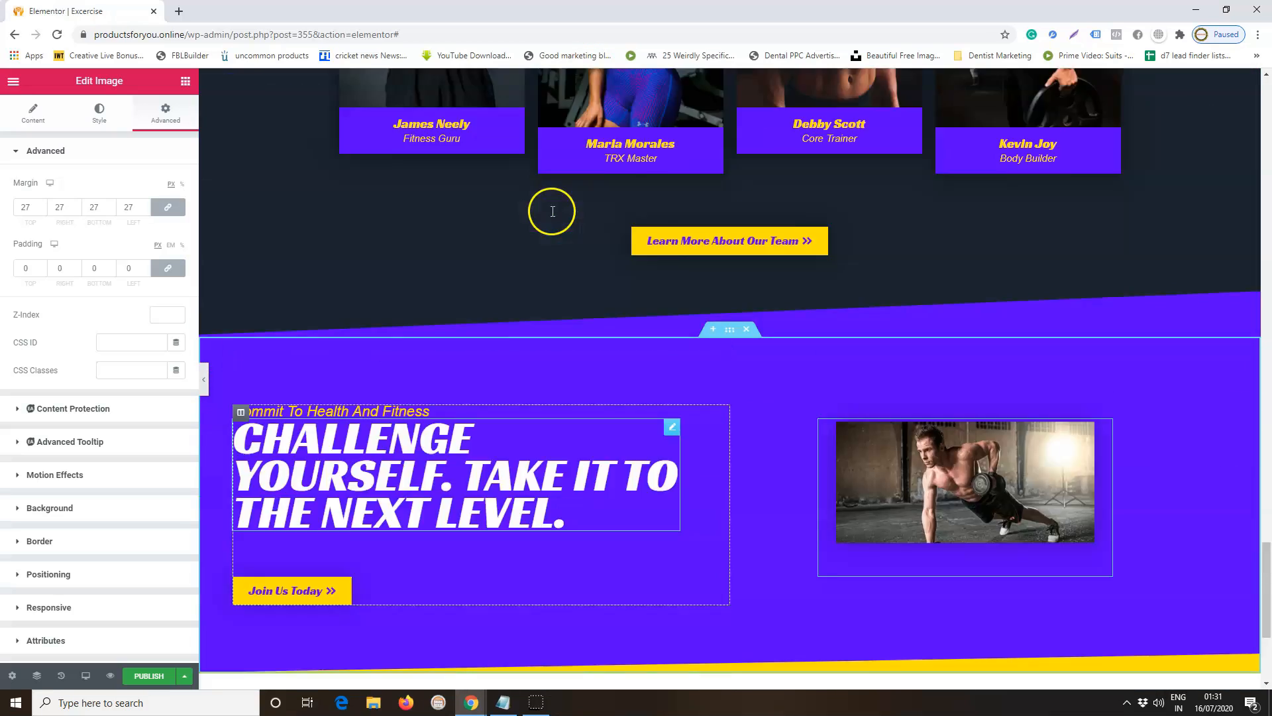
pyautogui.scroll(15, 551, 210)
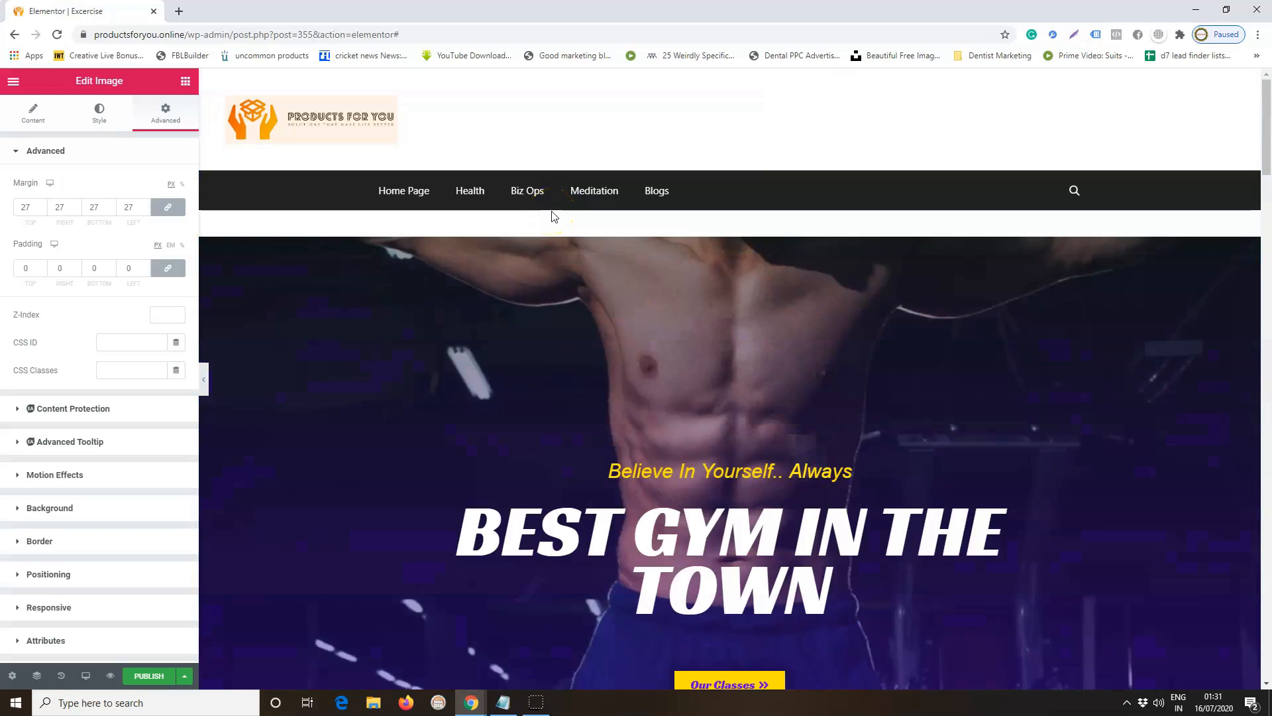
pyautogui.scroll(-15, 554, 216)
pyautogui.scroll(-18, 554, 216)
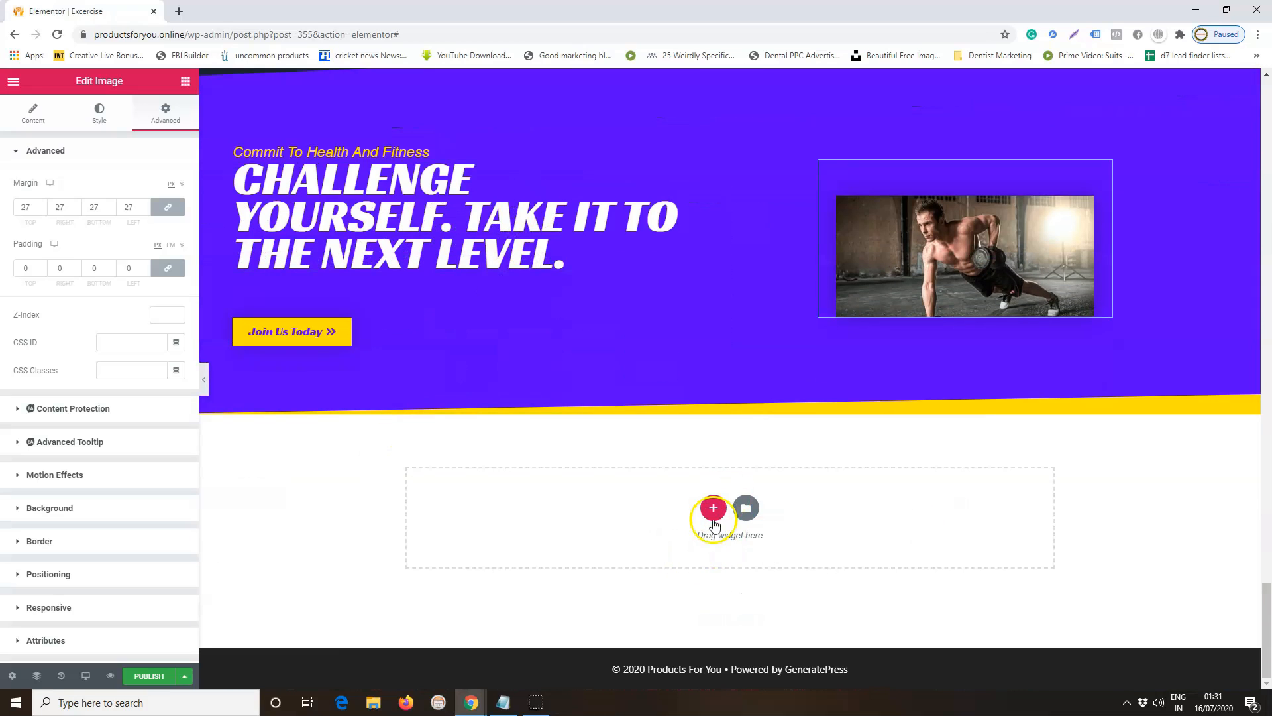
# Add a new section with three equal columns below the Challenge Yourself section.
pyautogui.click(714, 509)
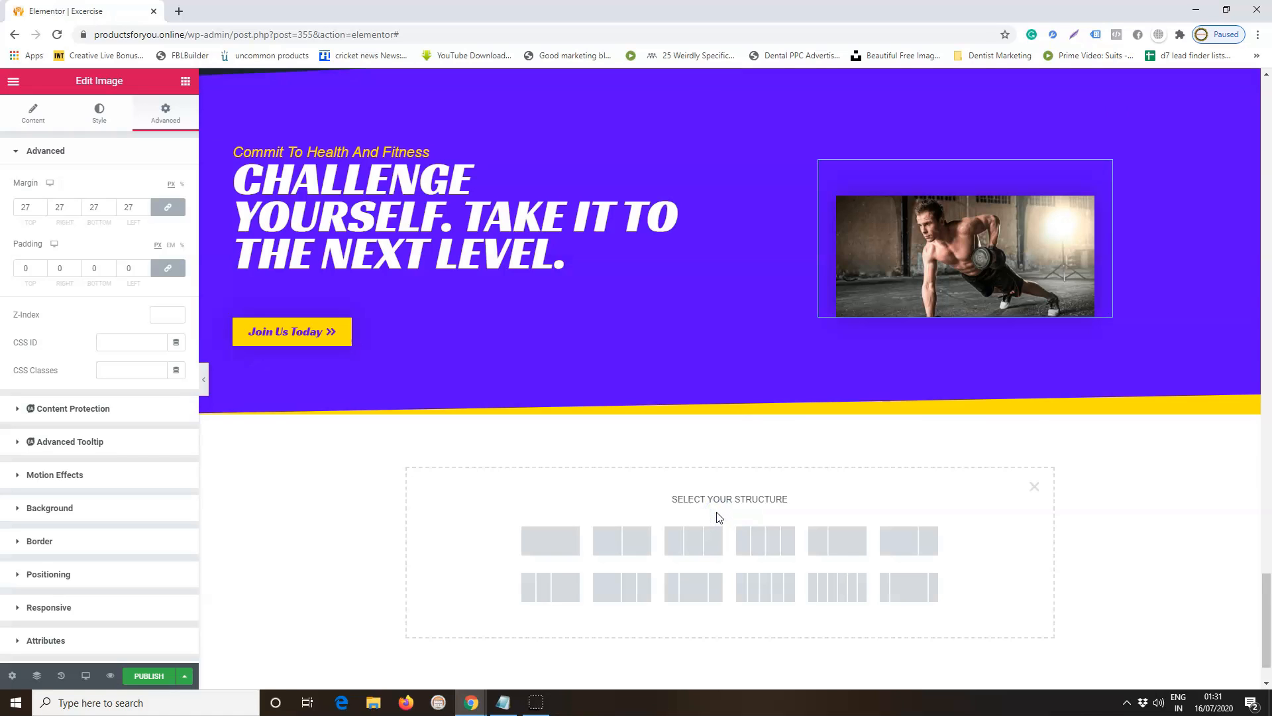
pyautogui.click(693, 542)
pyautogui.click(693, 543)
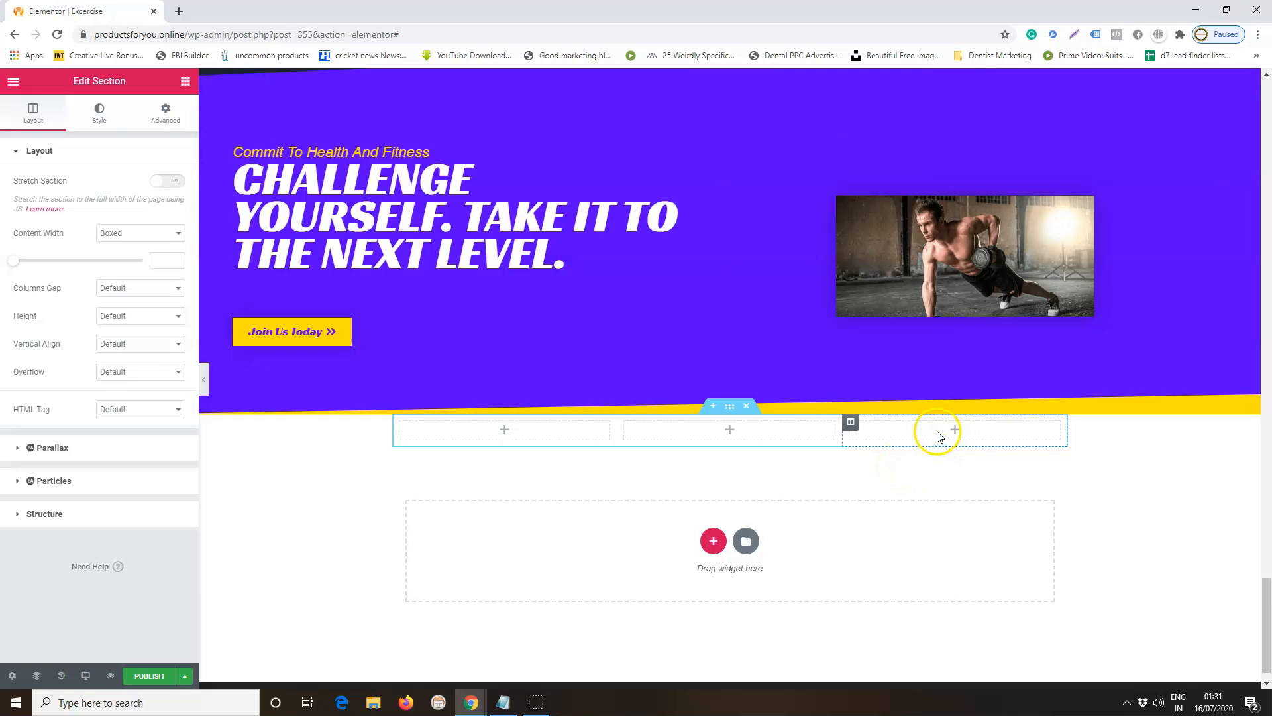
# Add a Video widget to the first column and another to the second column of the new three-column section.
pyautogui.click(186, 85)
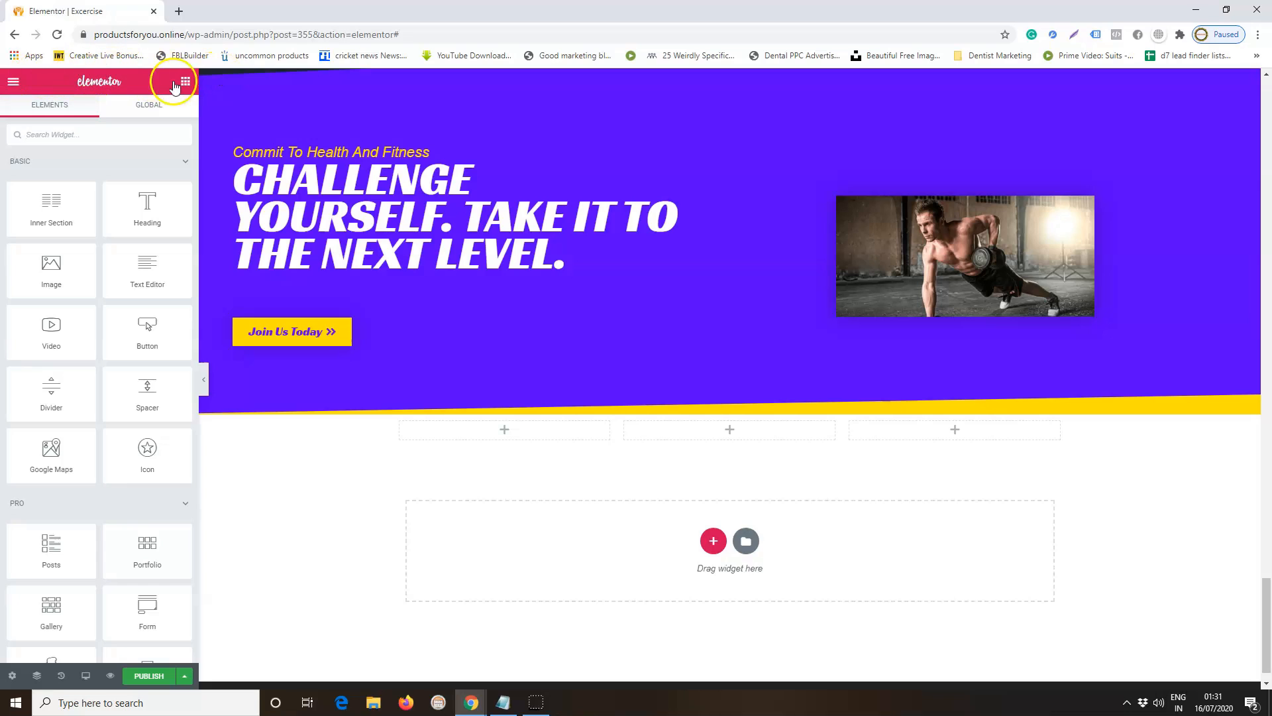
pyautogui.moveTo(56, 334); pyautogui.dragTo(492, 434)
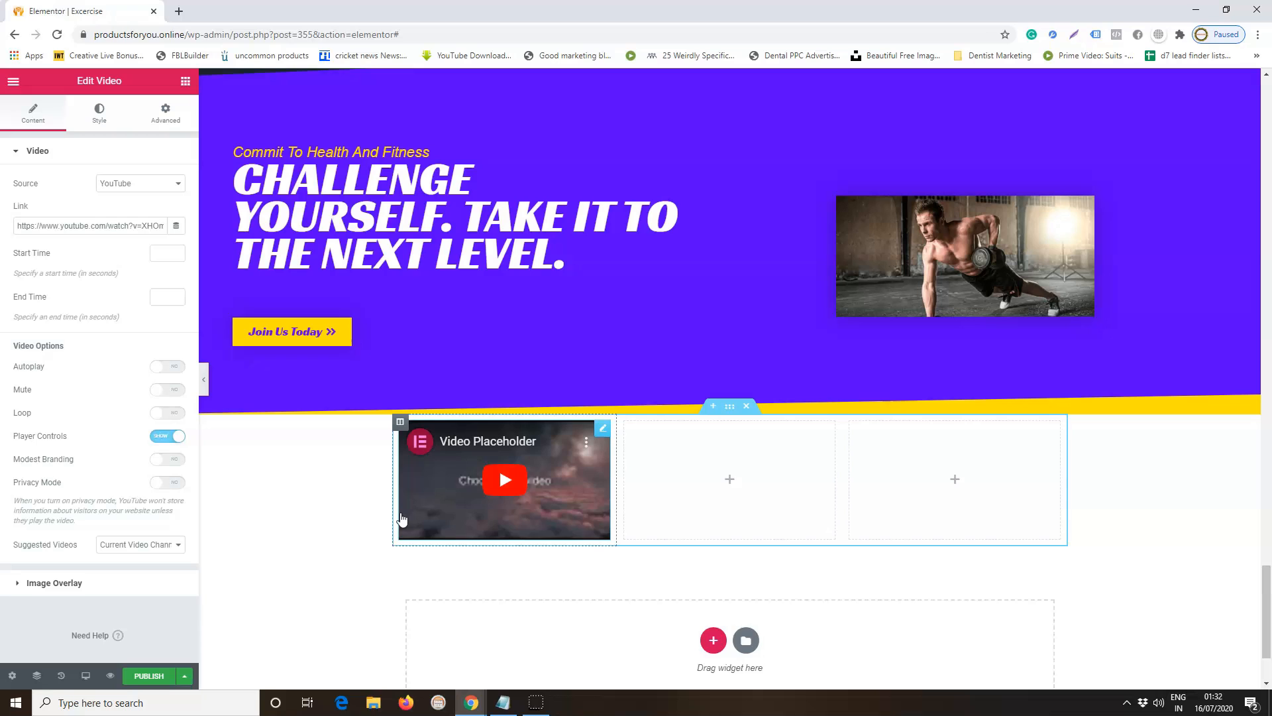
pyautogui.click(733, 480)
pyautogui.click(734, 480)
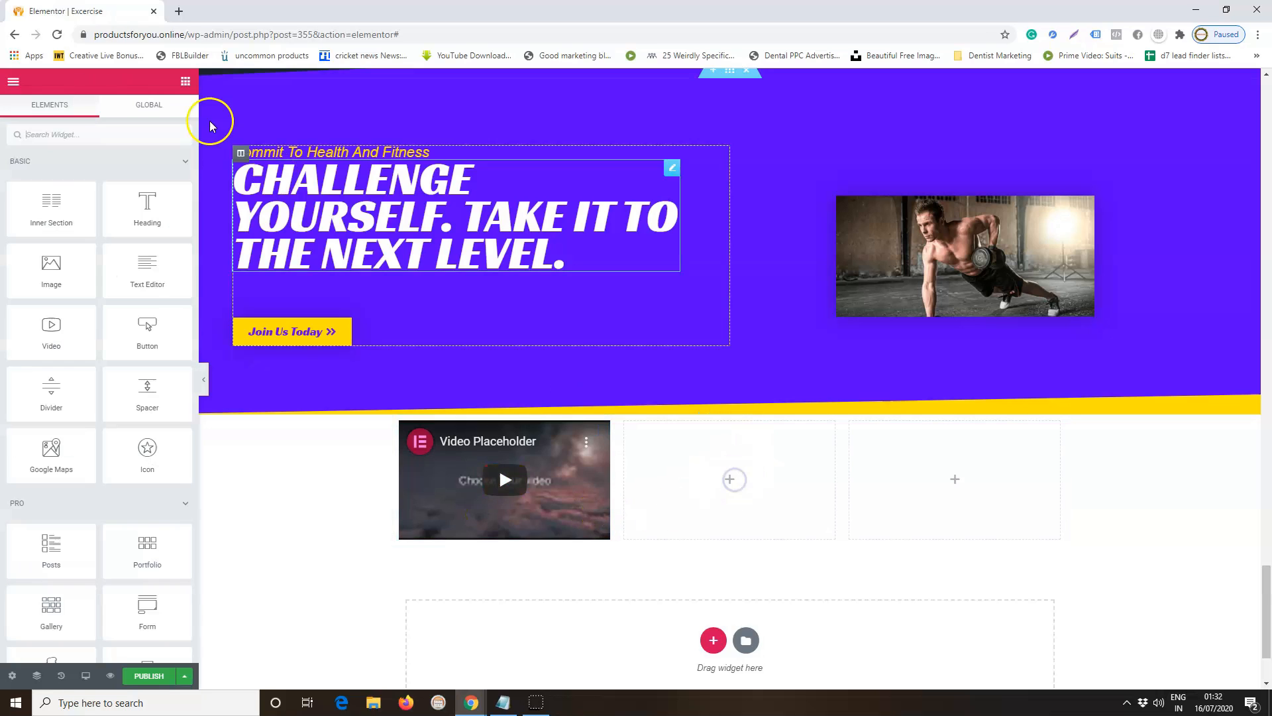
pyautogui.moveTo(51, 342); pyautogui.dragTo(706, 468)
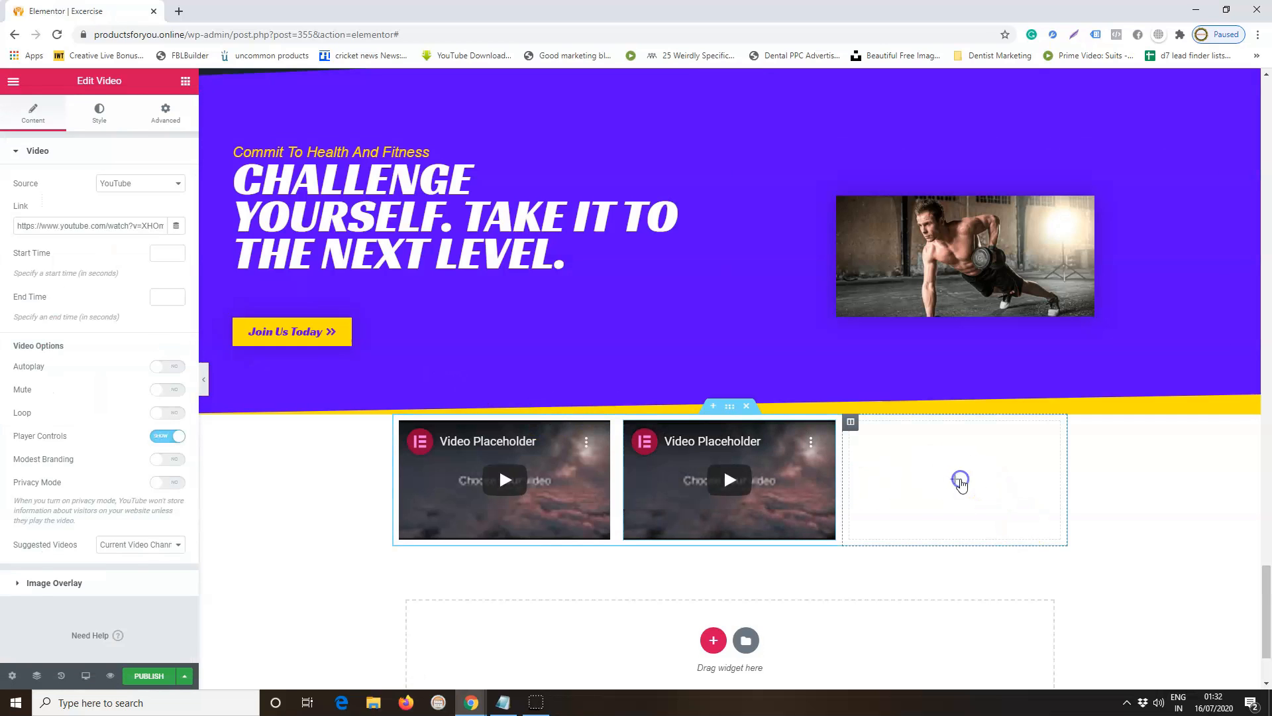
# Add an Image widget to the third column and insert CTA-1.png from the media library.
pyautogui.click(956, 479)
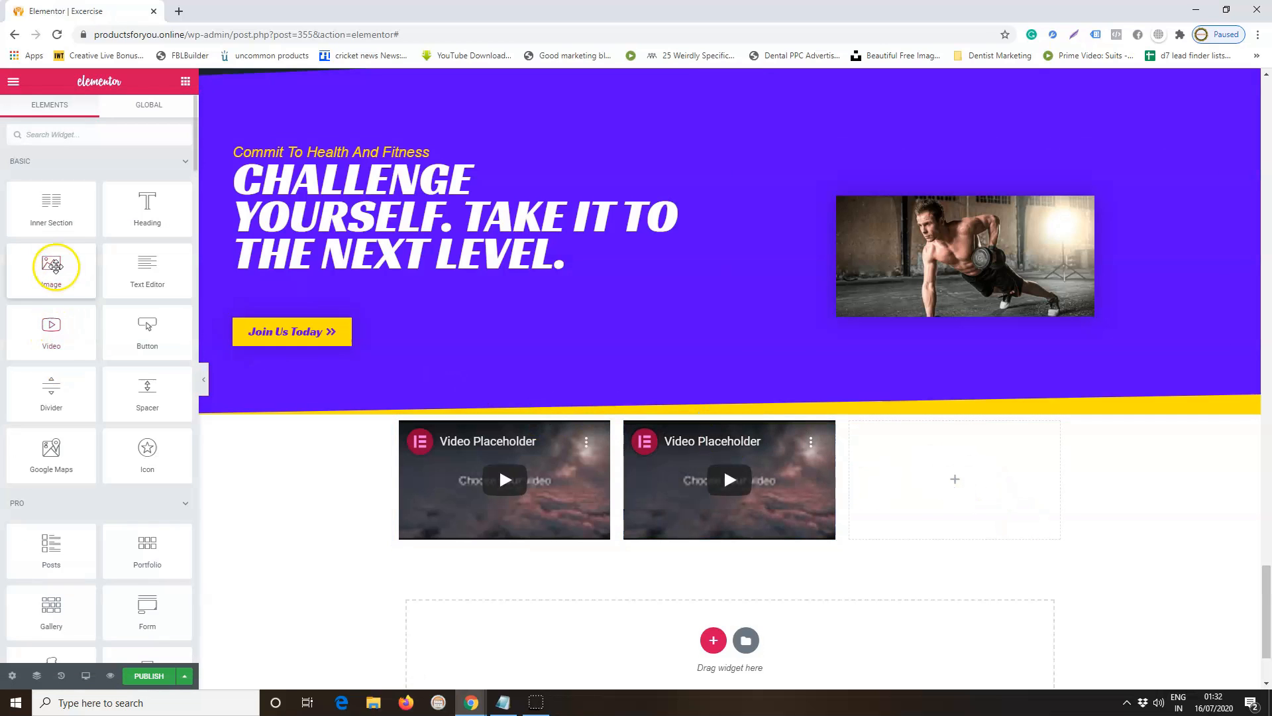
pyautogui.moveTo(45, 284); pyautogui.dragTo(944, 475)
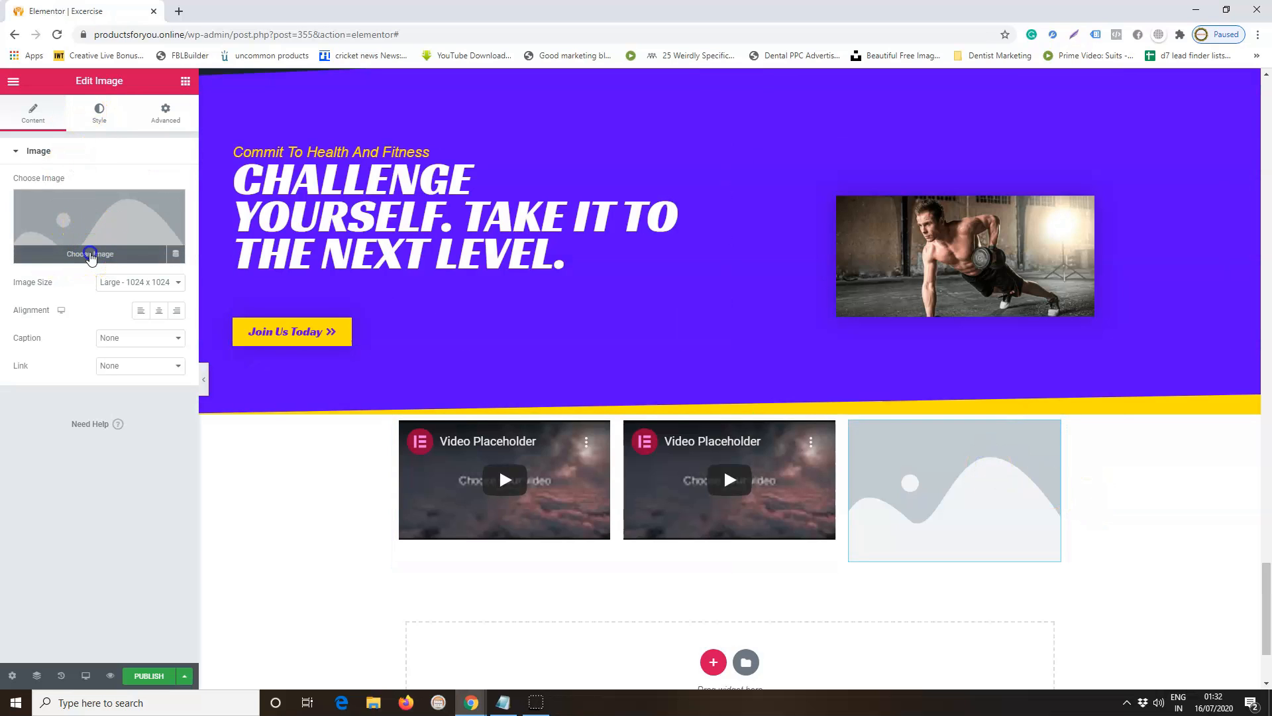
pyautogui.click(91, 256)
pyautogui.click(92, 245)
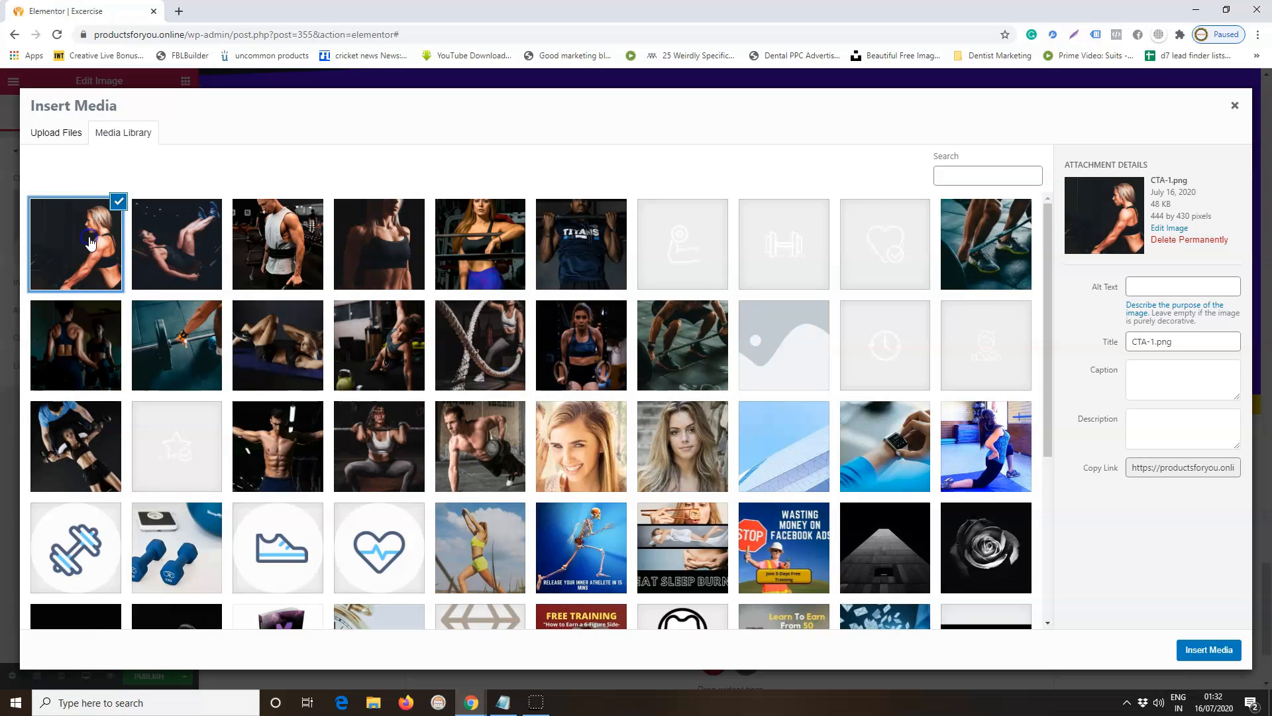
pyautogui.click(1209, 650)
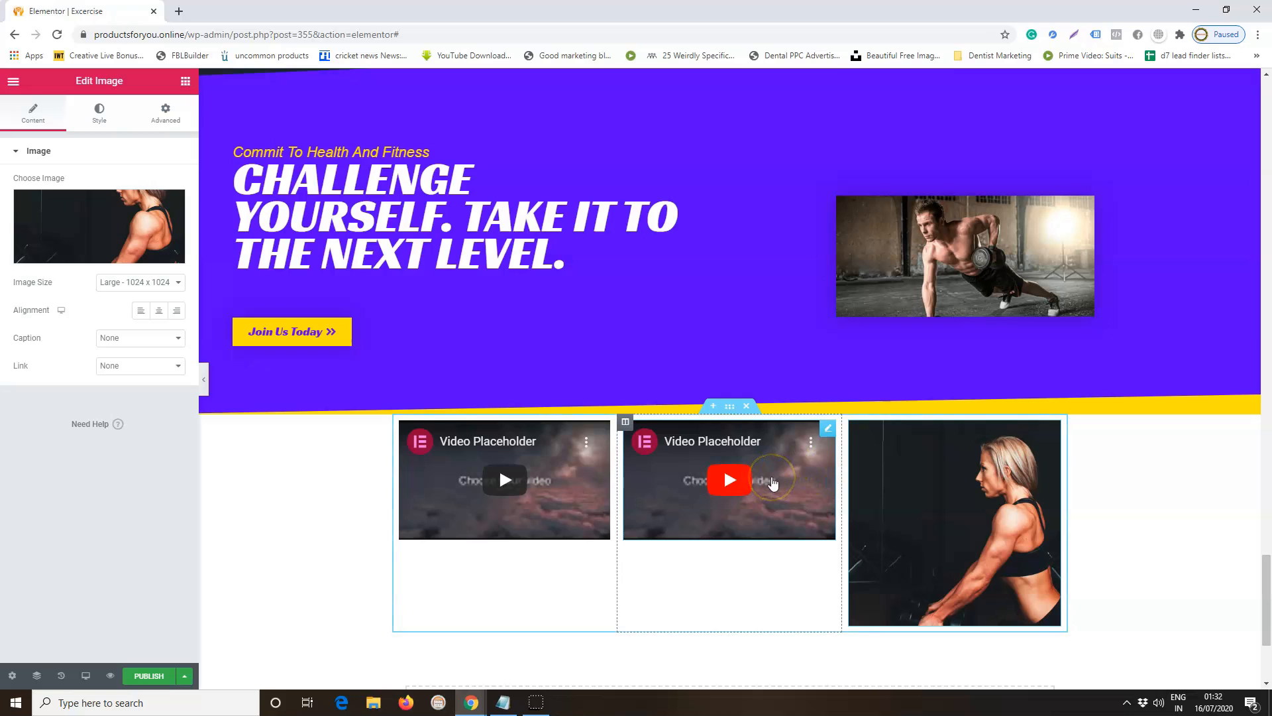
# Play the middle placeholder video, and open the first column's video for editing with YouTube as its source.
pyautogui.click(773, 483)
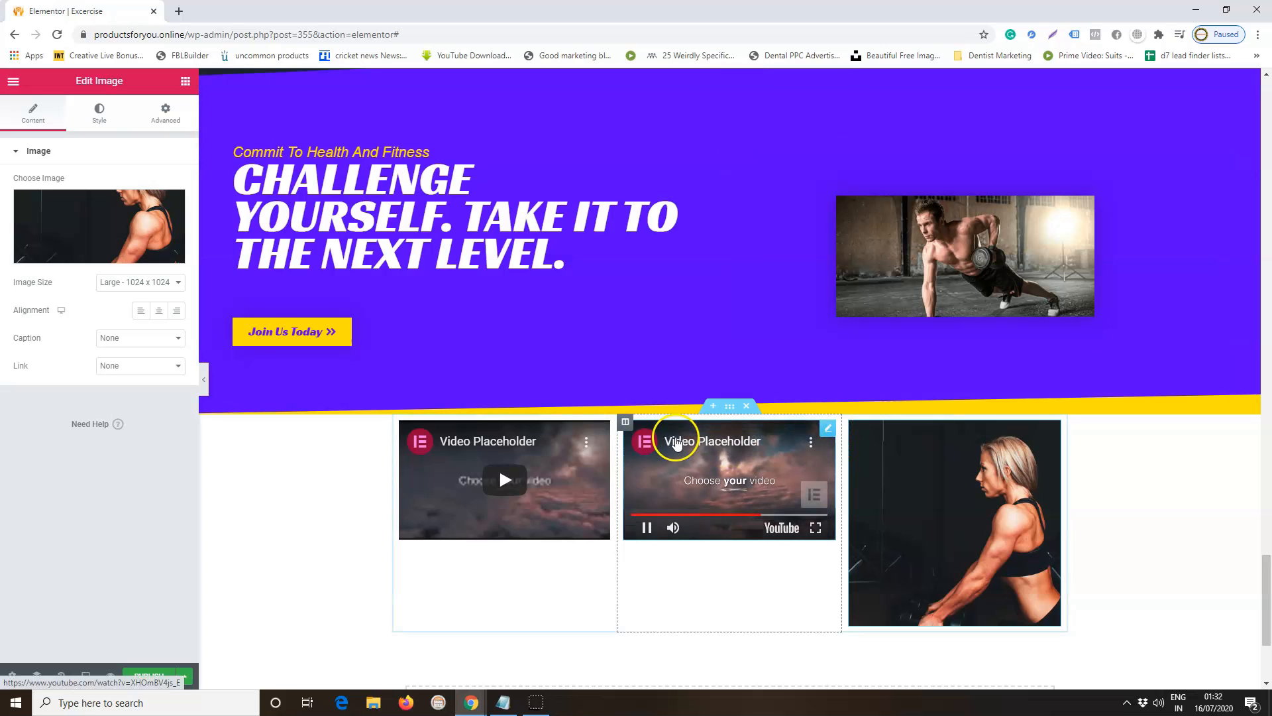
pyautogui.rightClick(710, 436)
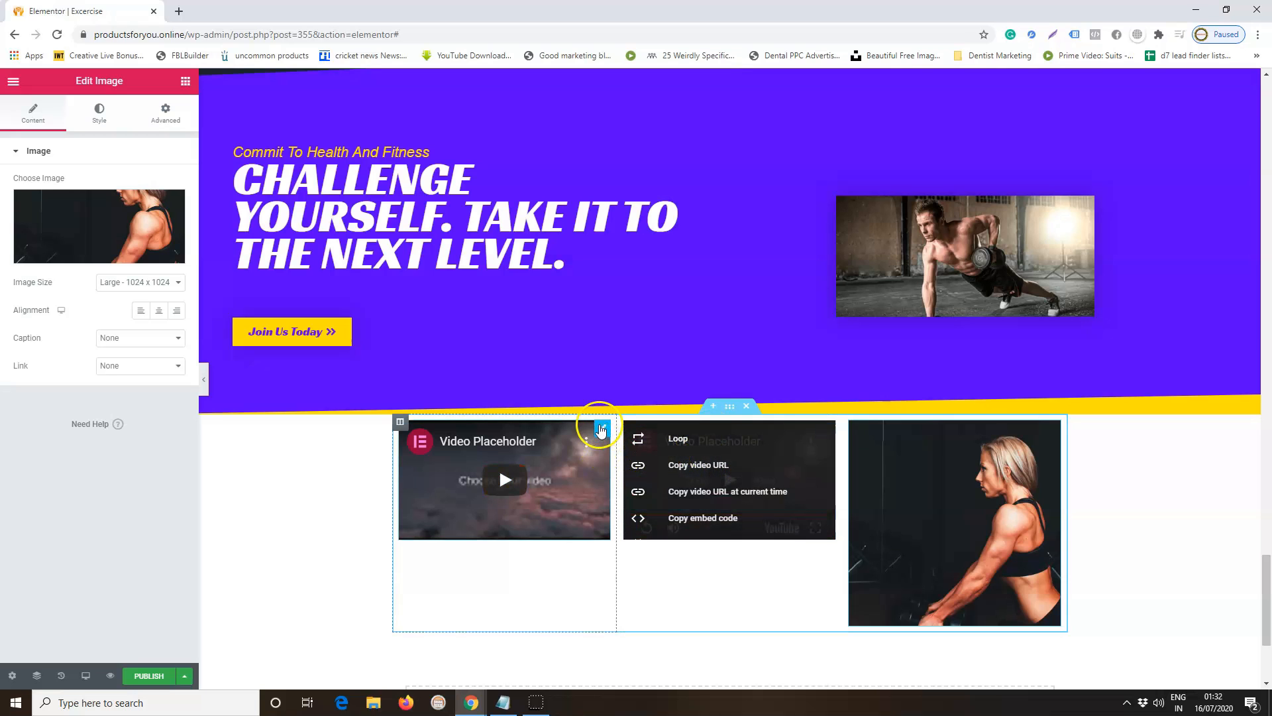
pyautogui.click(605, 430)
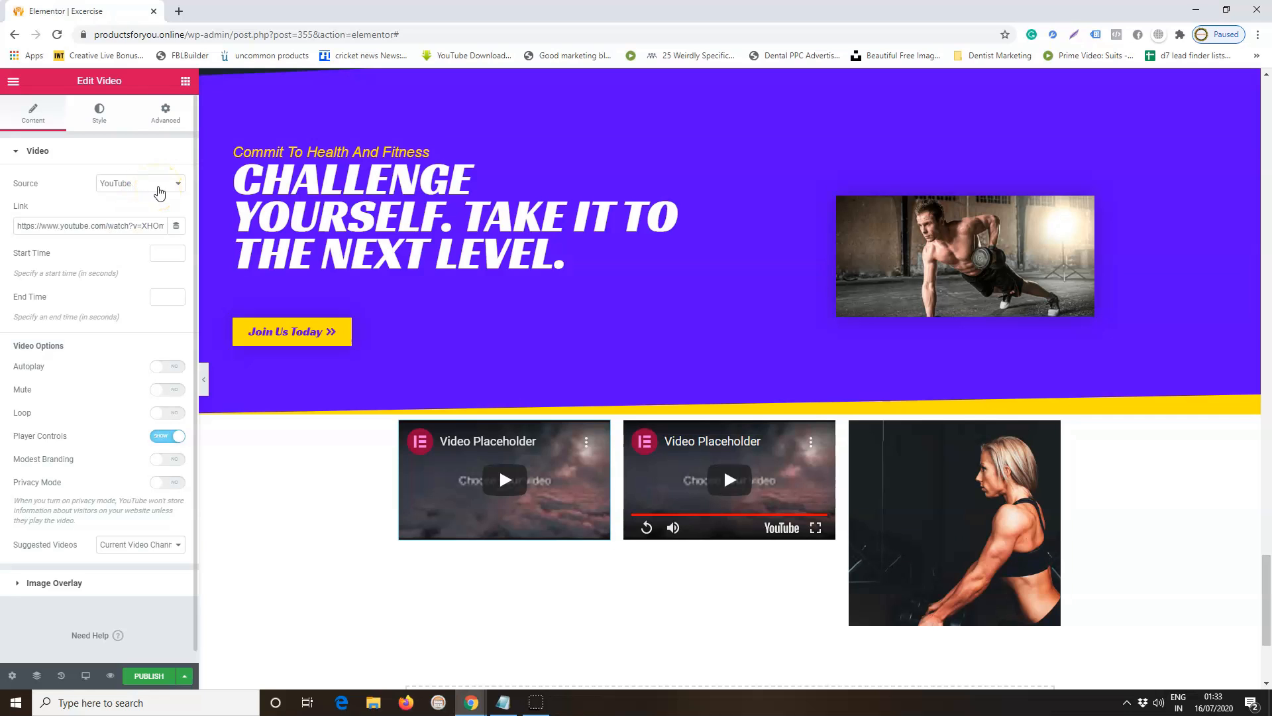
pyautogui.click(173, 180)
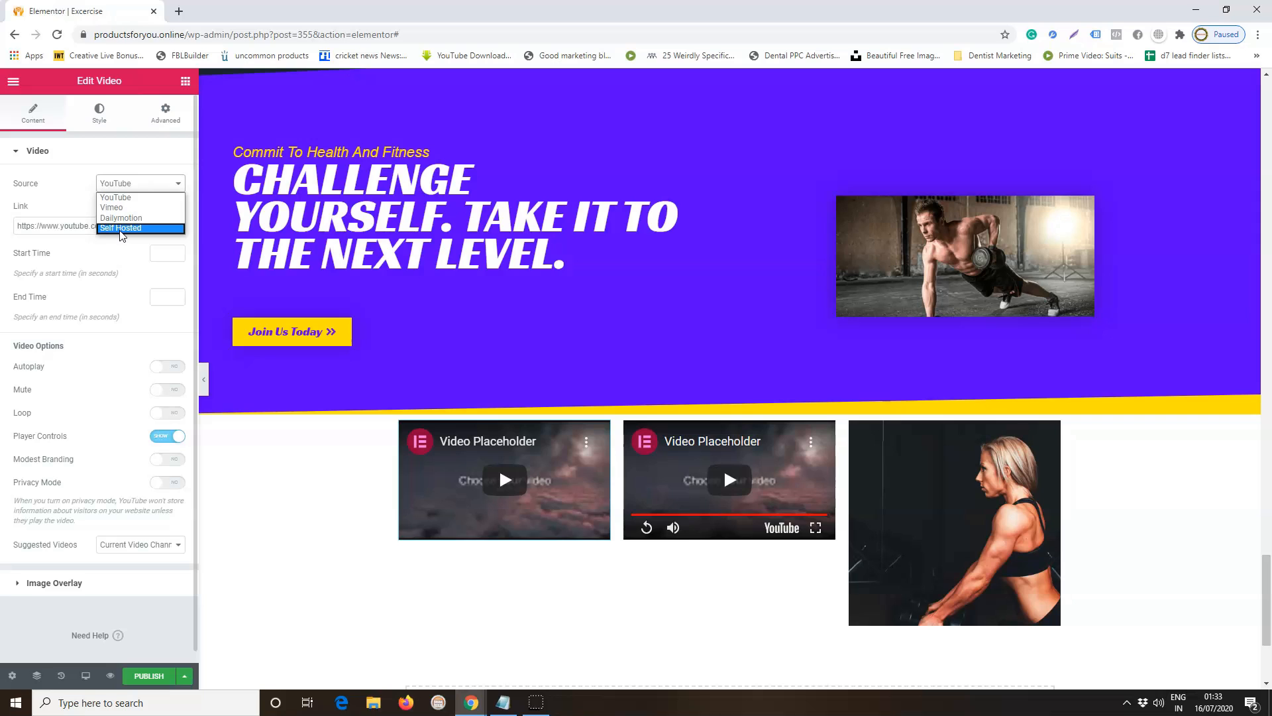
pyautogui.click(122, 200)
pyautogui.hotkey('alt', 'Tab')
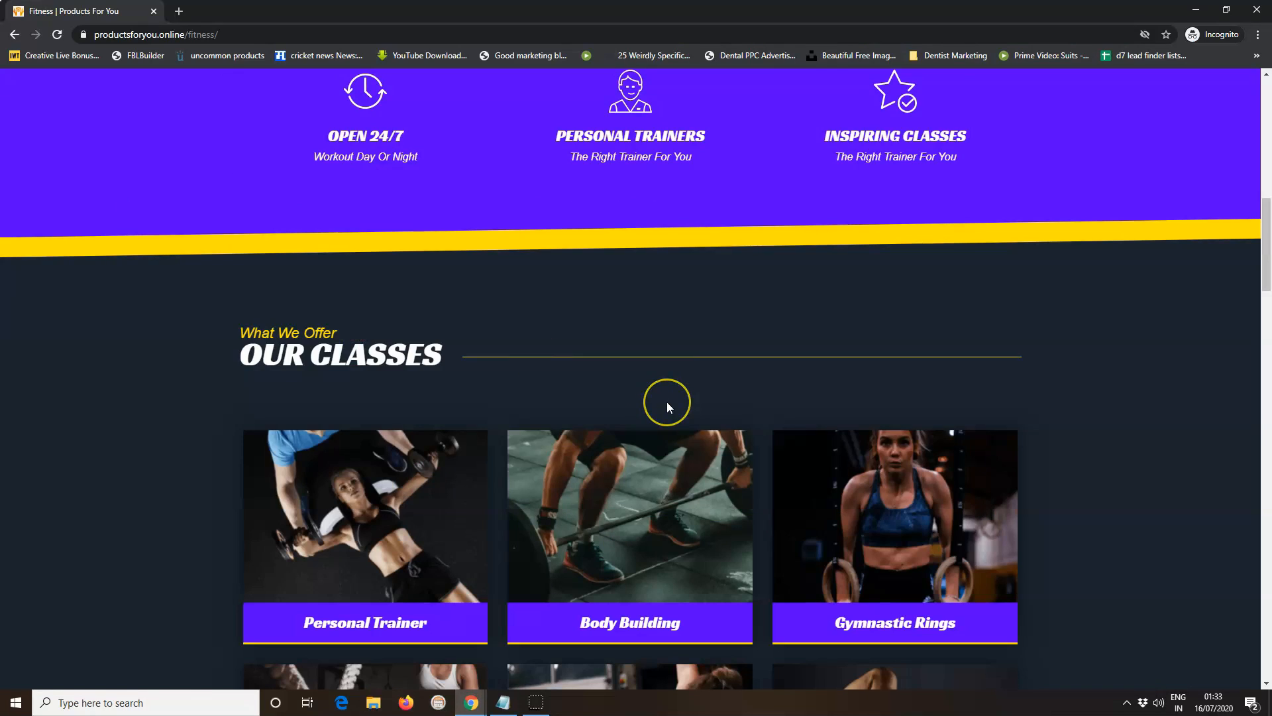
pyautogui.hotkey('alt', 'Tab')
pyautogui.press('Tab')
pyautogui.press('Tab')
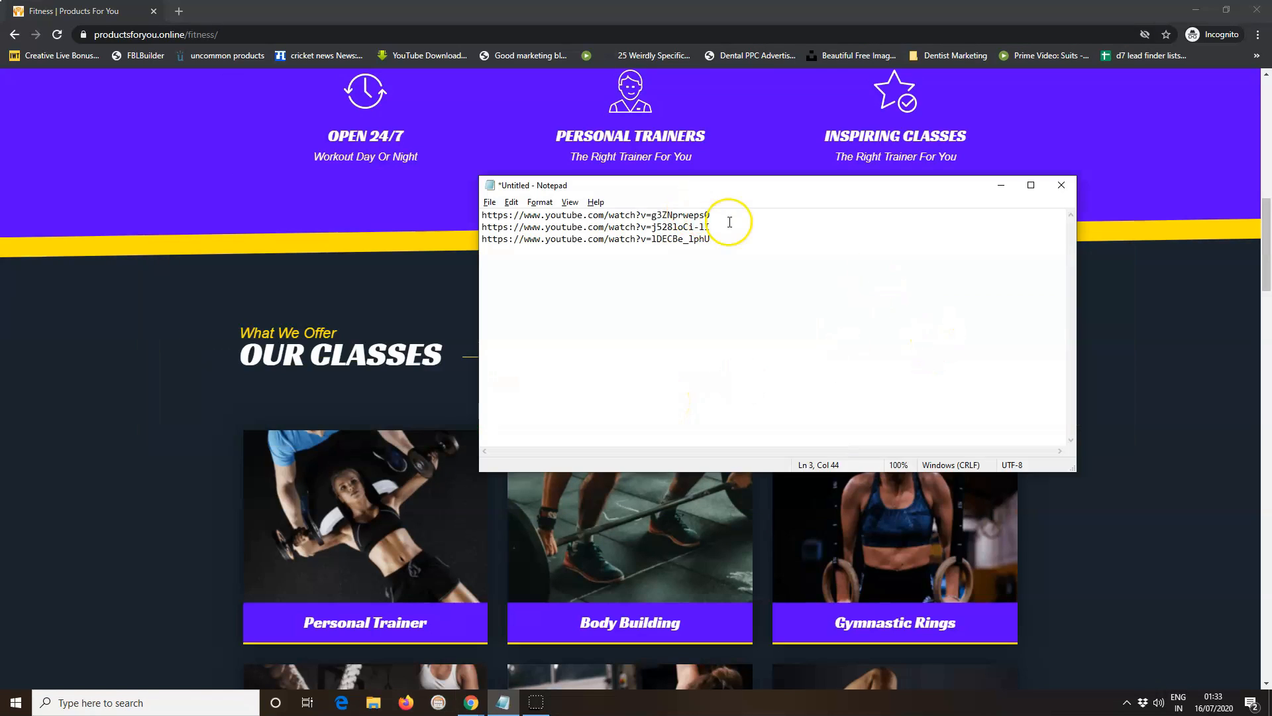
pyautogui.moveTo(718, 216); pyautogui.dragTo(464, 213)
pyautogui.hotkey('ctrl', 'c')
pyautogui.hotkey('alt', 'Tab')
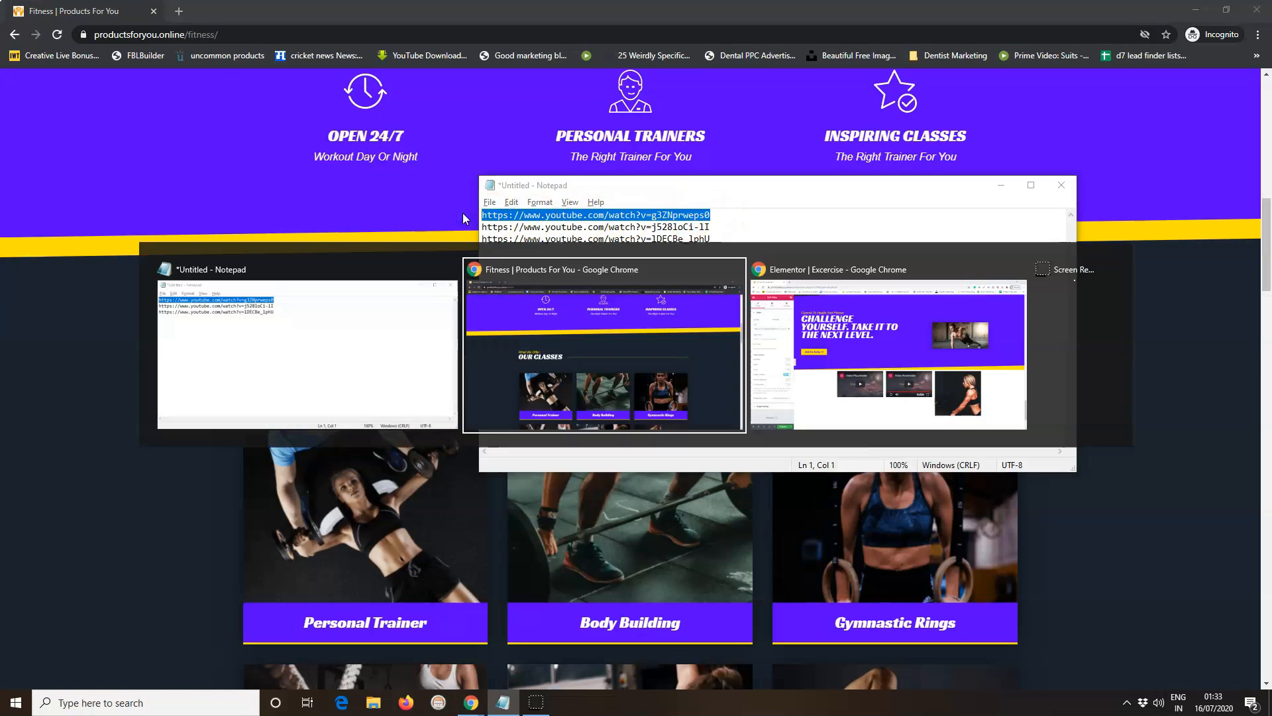
# Return to the Elementor editor, replace the first video's link with the copied URL, and move the middle column ahead of it.
pyautogui.hotkey('alt', 'Tab')
pyautogui.press('Tab')
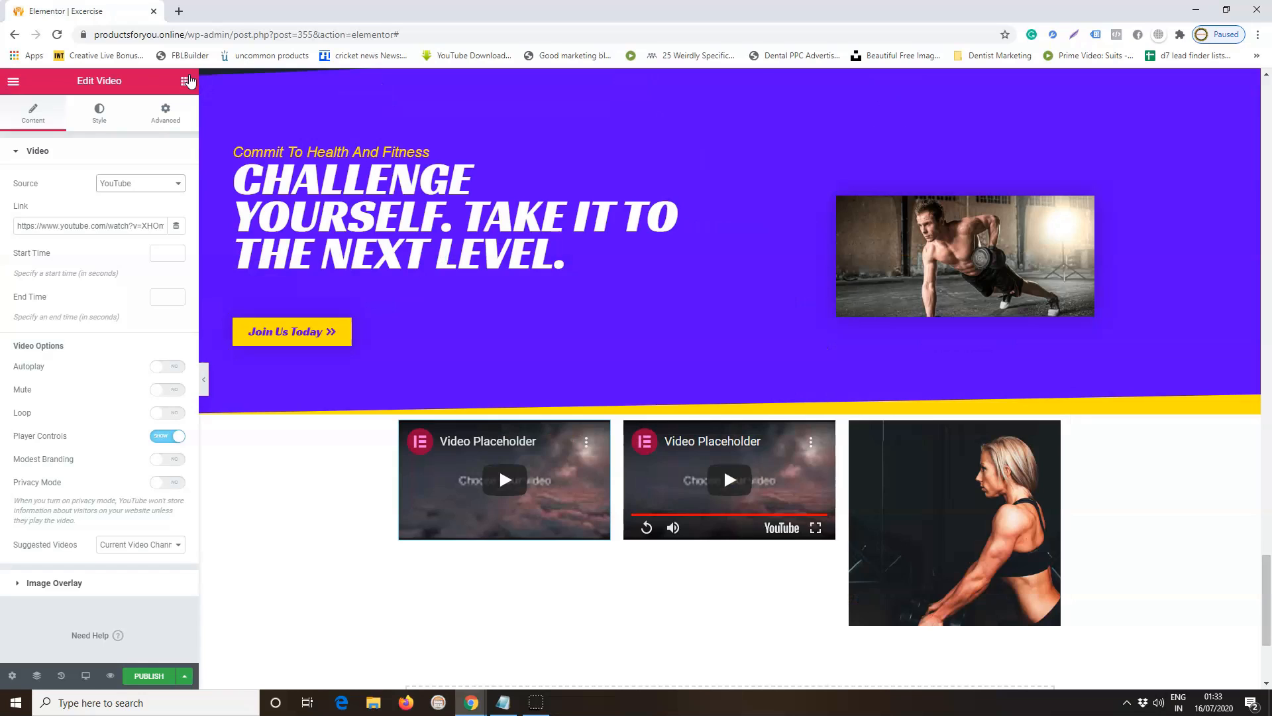
pyautogui.click(105, 221)
pyautogui.hotkey('ctrl', 'a')
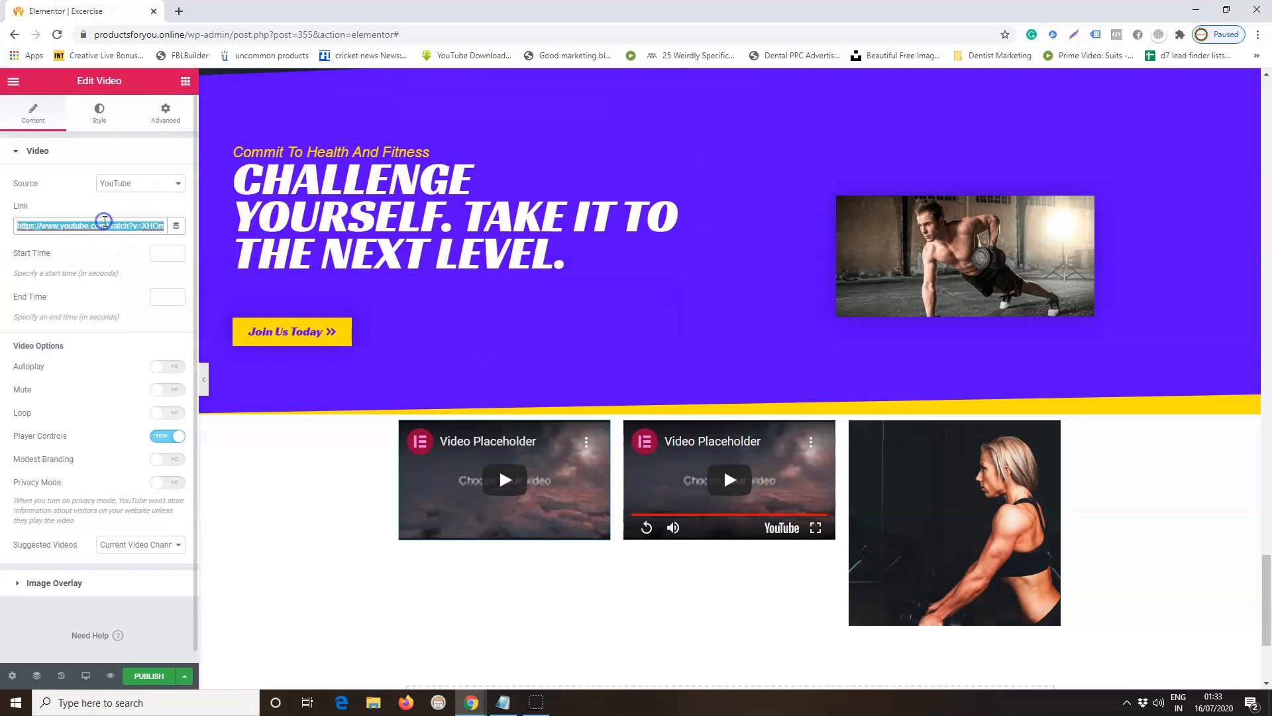
pyautogui.hotkey('ctrl', 'v')
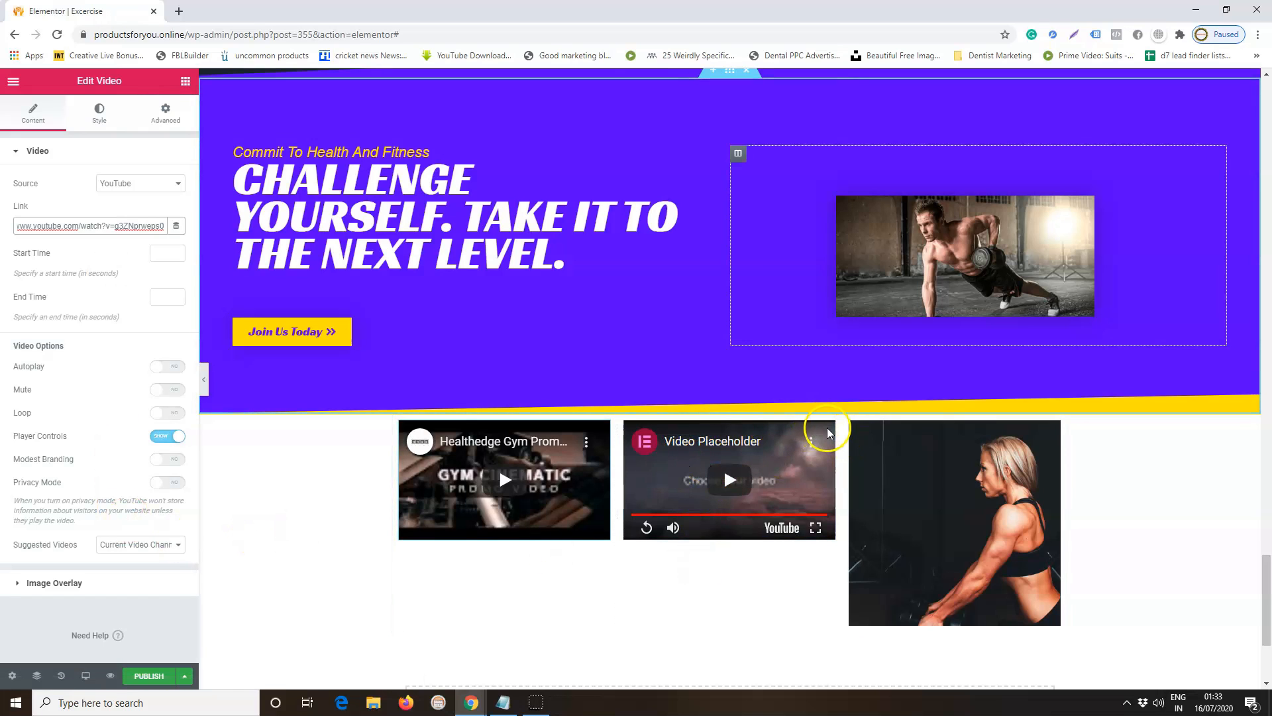
pyautogui.moveTo(624, 422); pyautogui.dragTo(455, 455)
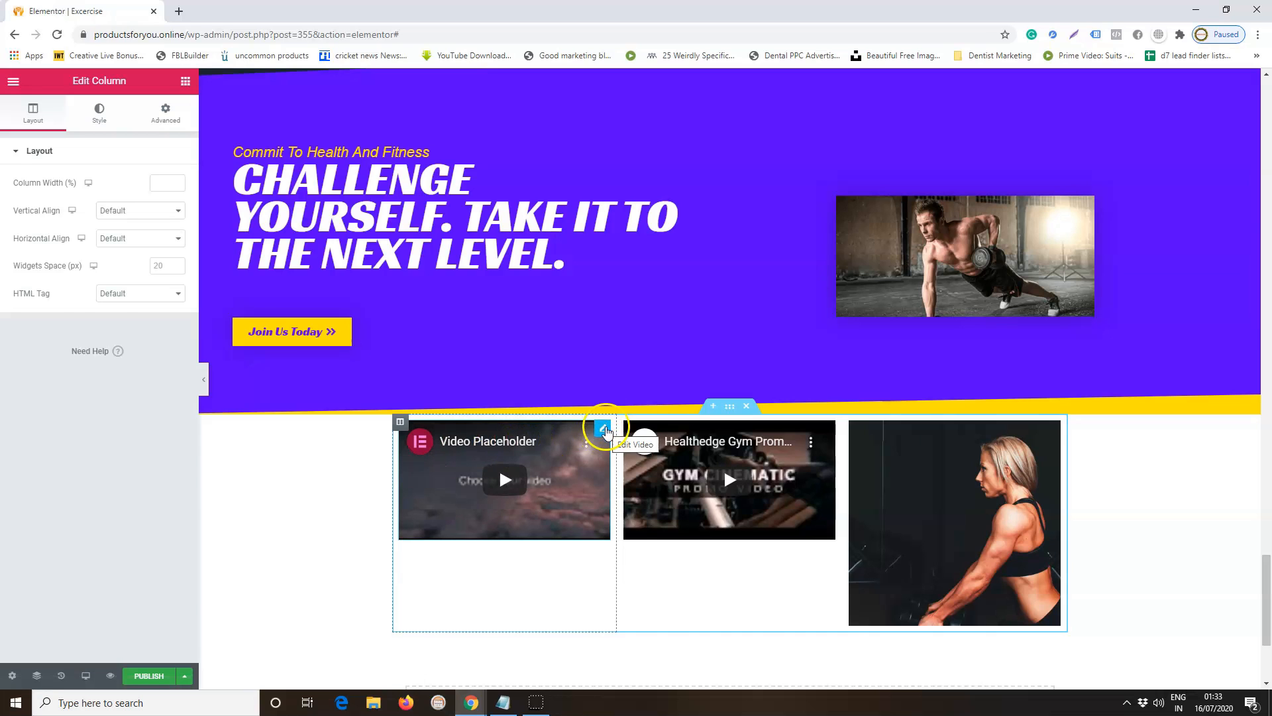
# Open the remaining placeholder video for editing and select the second YouTube link in Notepad for copying.
pyautogui.click(603, 428)
pyautogui.hotkey('alt', 'Tab')
pyautogui.hotkey('alt', 'Tab')
pyautogui.hotkey('alt', 'Tab')
pyautogui.click(817, 294)
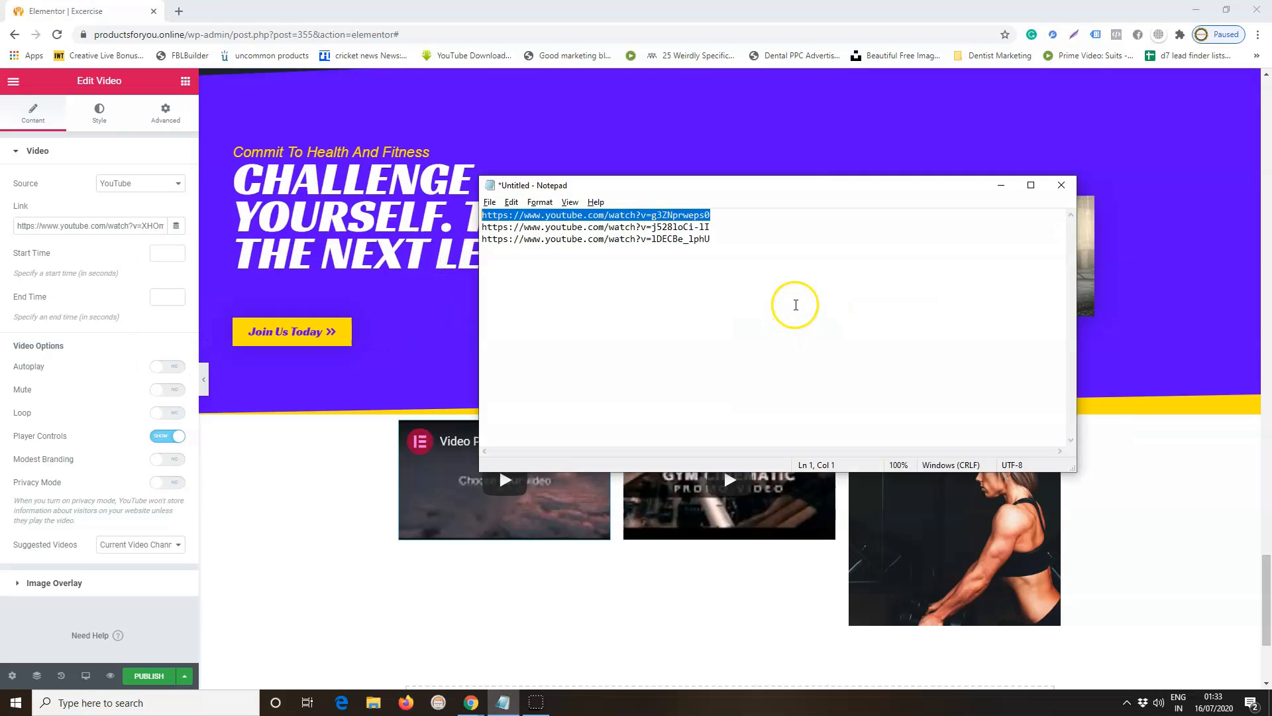
pyautogui.click(646, 230)
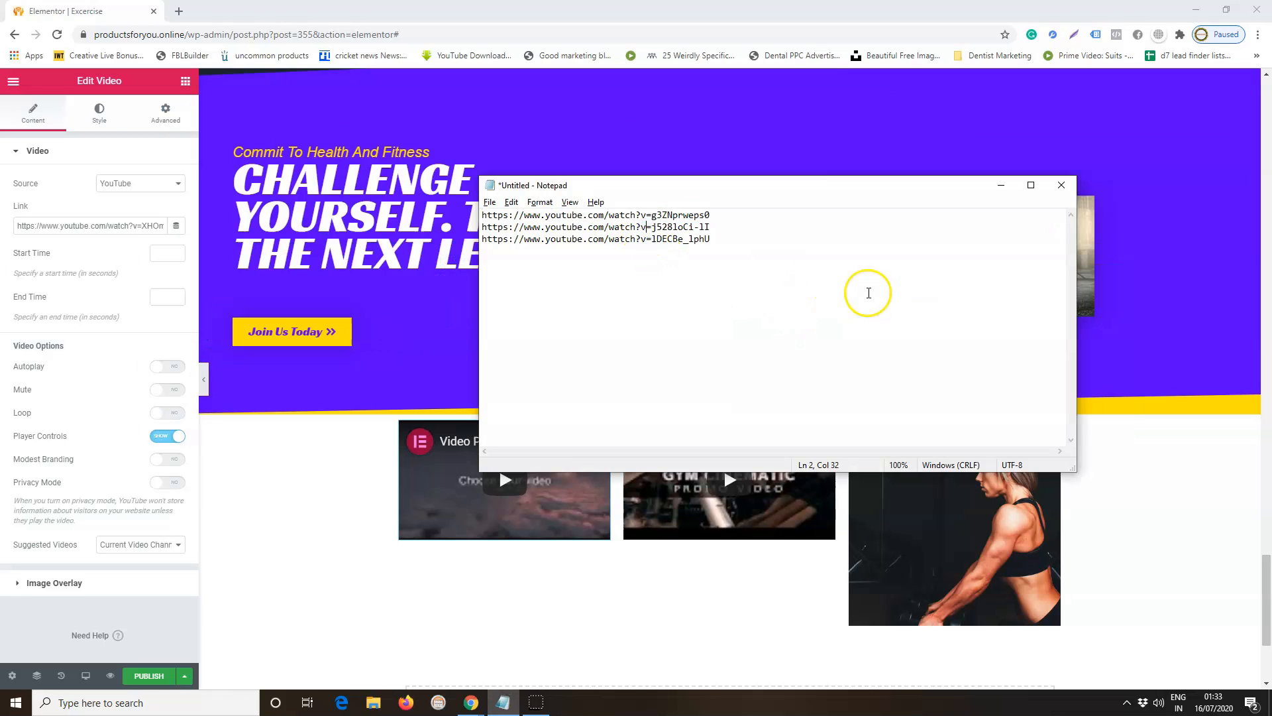
pyautogui.tripleClick(759, 229)
pyautogui.click(724, 227)
pyautogui.moveTo(482, 238)
pyautogui.mouseDown()
pyautogui.moveTo(502, 236)
pyautogui.moveTo(461, 228)
pyautogui.mouseUp()
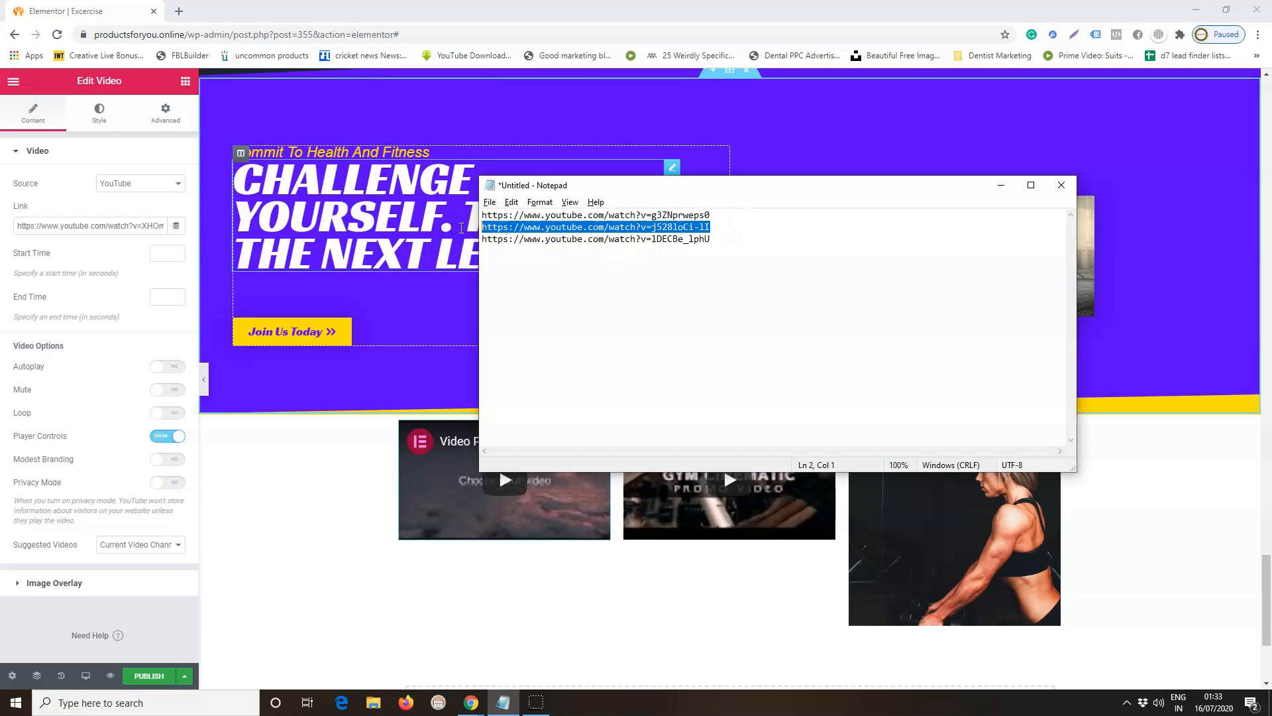
# Back in the Elementor editor, replace the placeholder video's link with the second YouTube link from Notepad.
pyautogui.click(464, 228)
pyautogui.click(87, 222)
pyautogui.hotkey('ctrl', 'a')
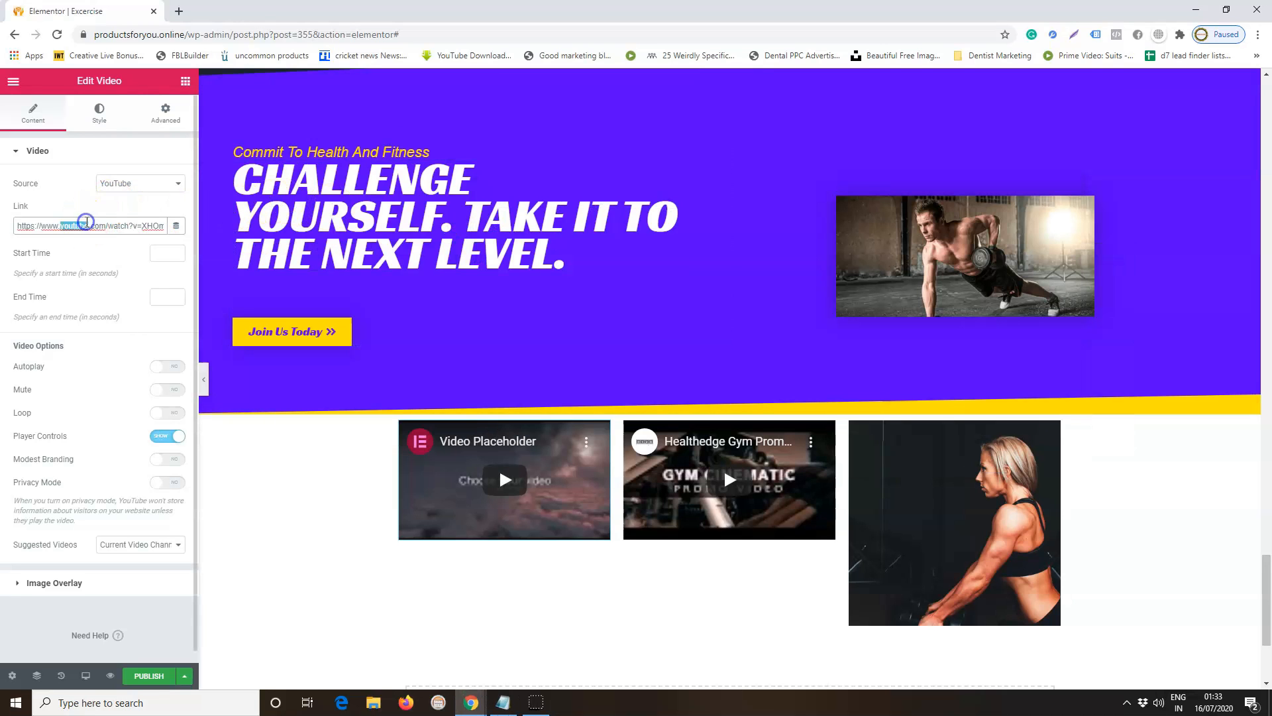
pyautogui.hotkey('ctrl', 'v')
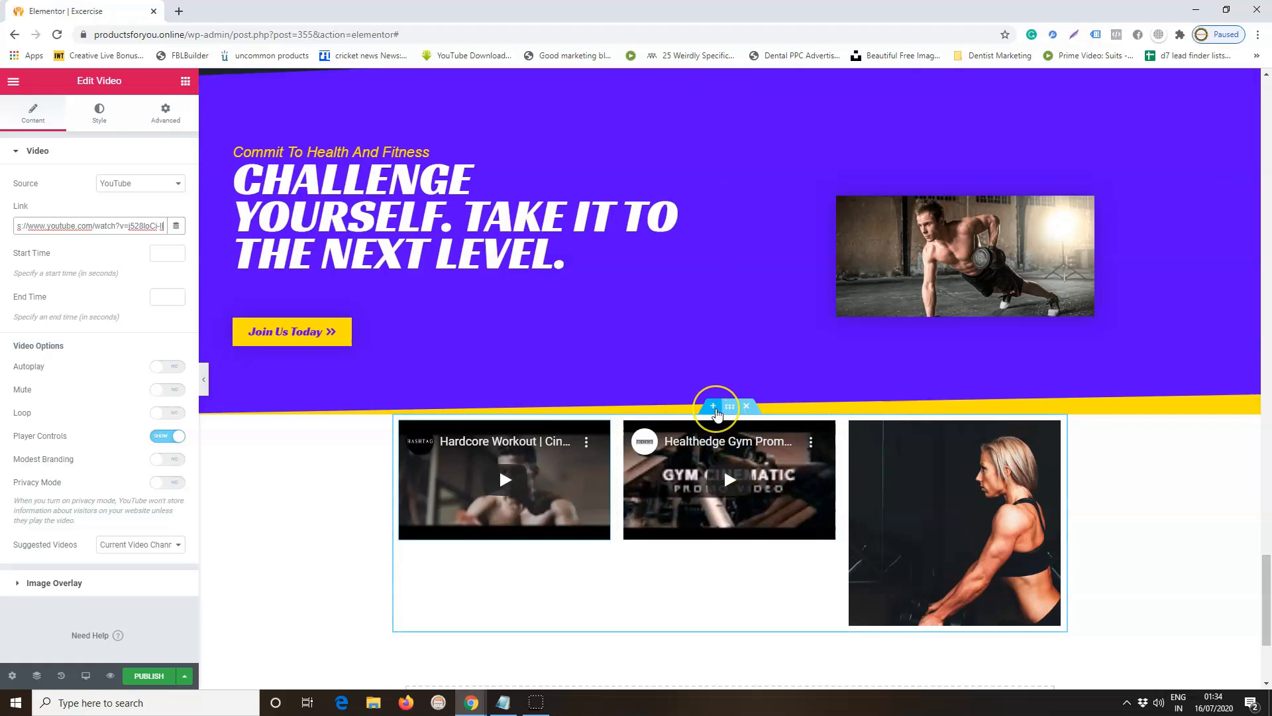
# Add a single-column section directly above the section with the videos and image.
pyautogui.click(714, 407)
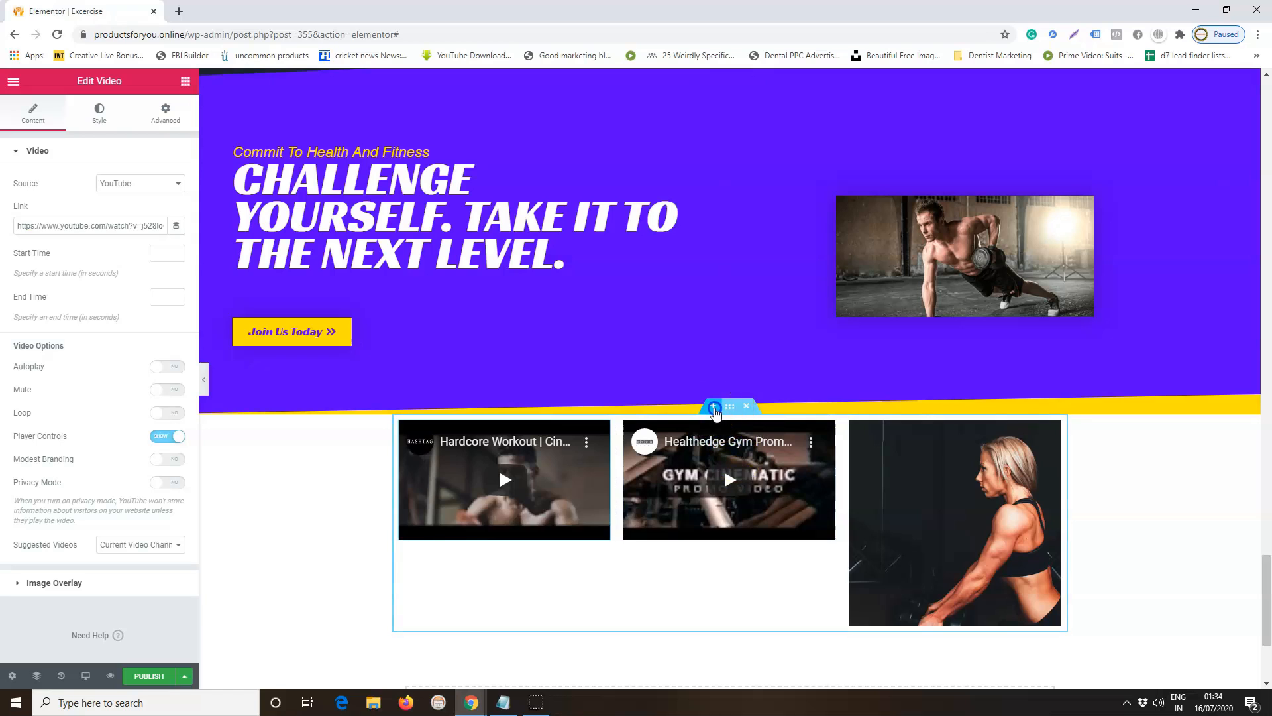
pyautogui.click(709, 481)
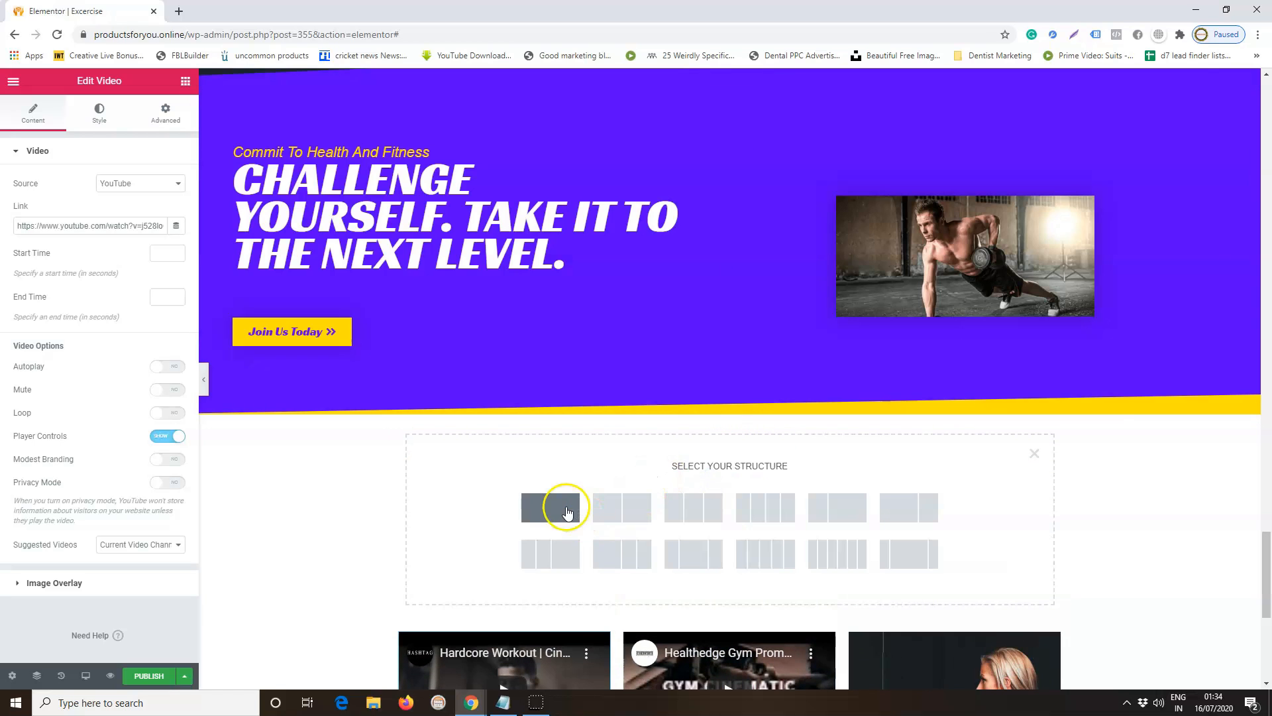
pyautogui.click(562, 507)
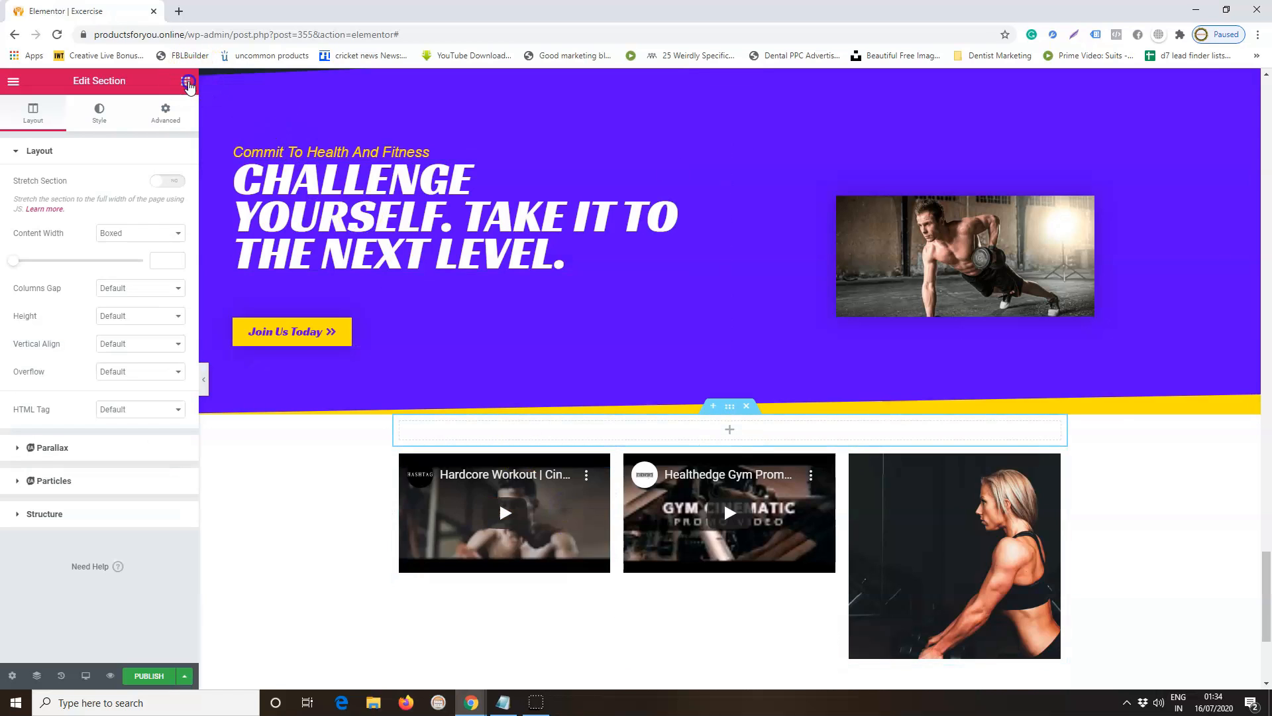
# Add a Heading widget to the new single-column section and set its text to "OUR VIDEO GALLERY".
pyautogui.click(187, 83)
pyautogui.moveTo(141, 200); pyautogui.dragTo(728, 424)
pyautogui.tripleClick(661, 428)
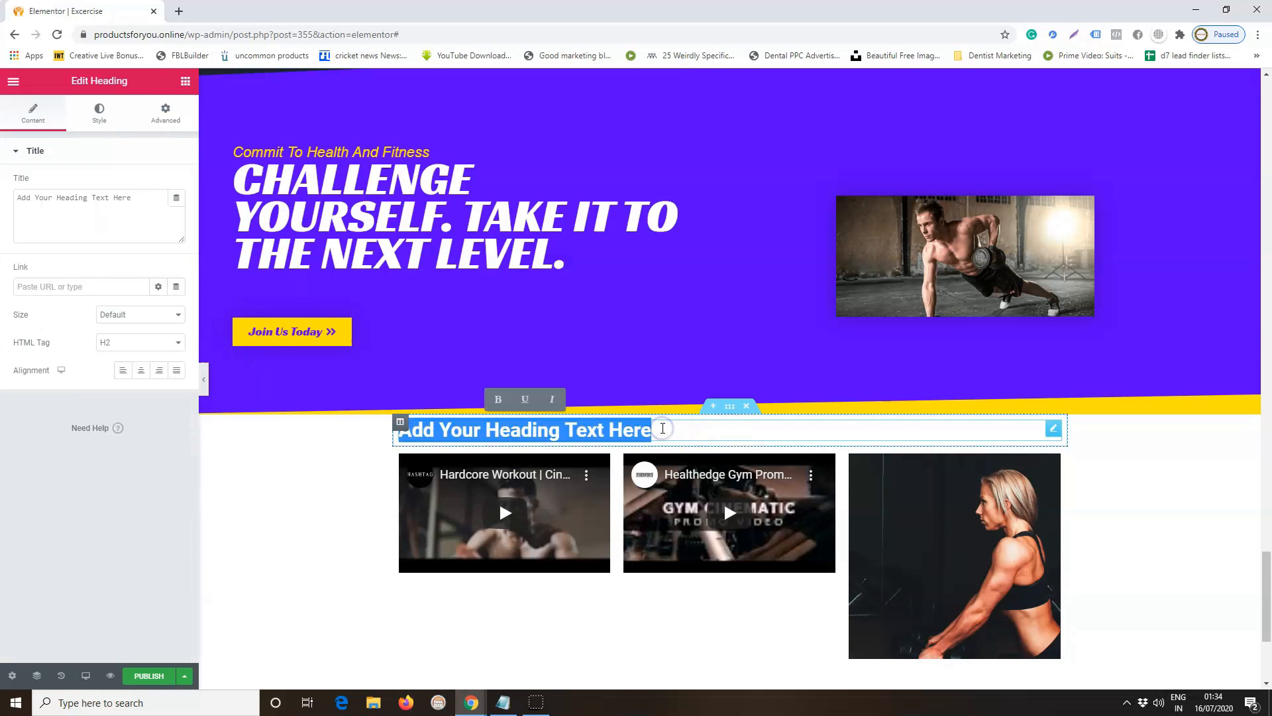
pyautogui.write('OUR VI')
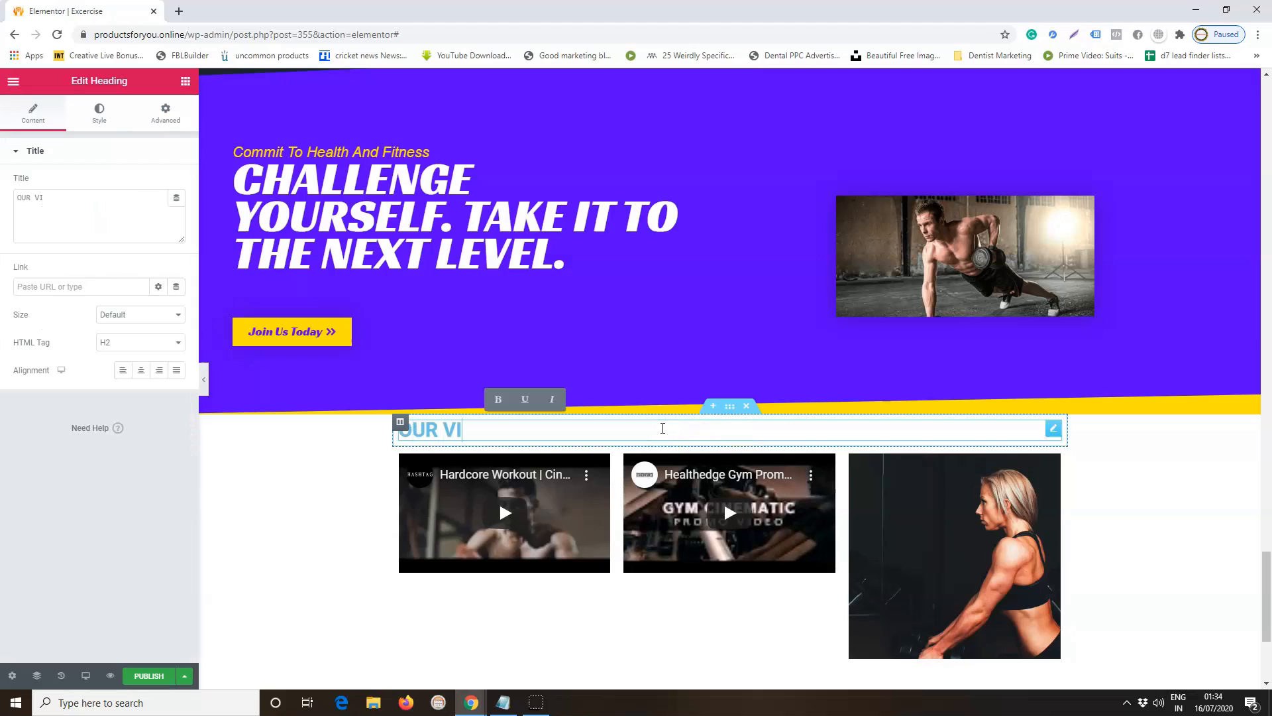
pyautogui.write('DEO GA')
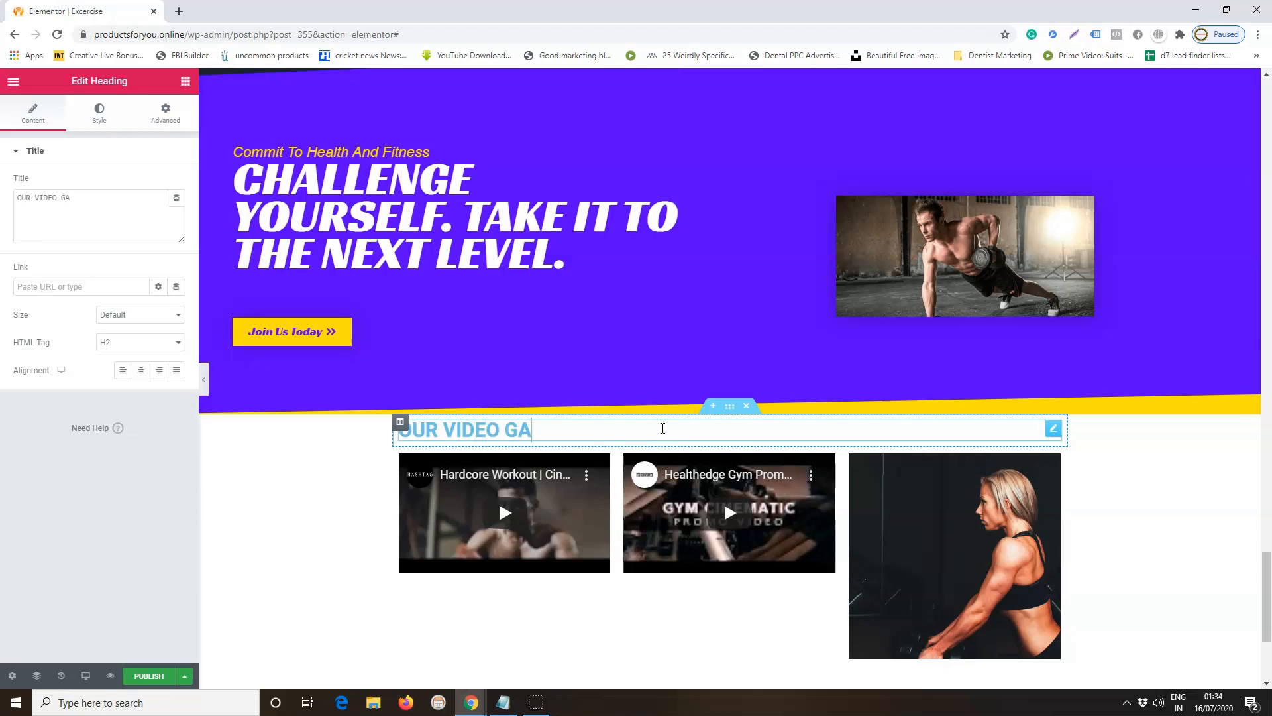
pyautogui.write('LLERY')
# Center-align the "OUR VIDEO GALLERY" heading.
pyautogui.click(613, 432)
pyautogui.moveTo(613, 432); pyautogui.dragTo(79, 227)
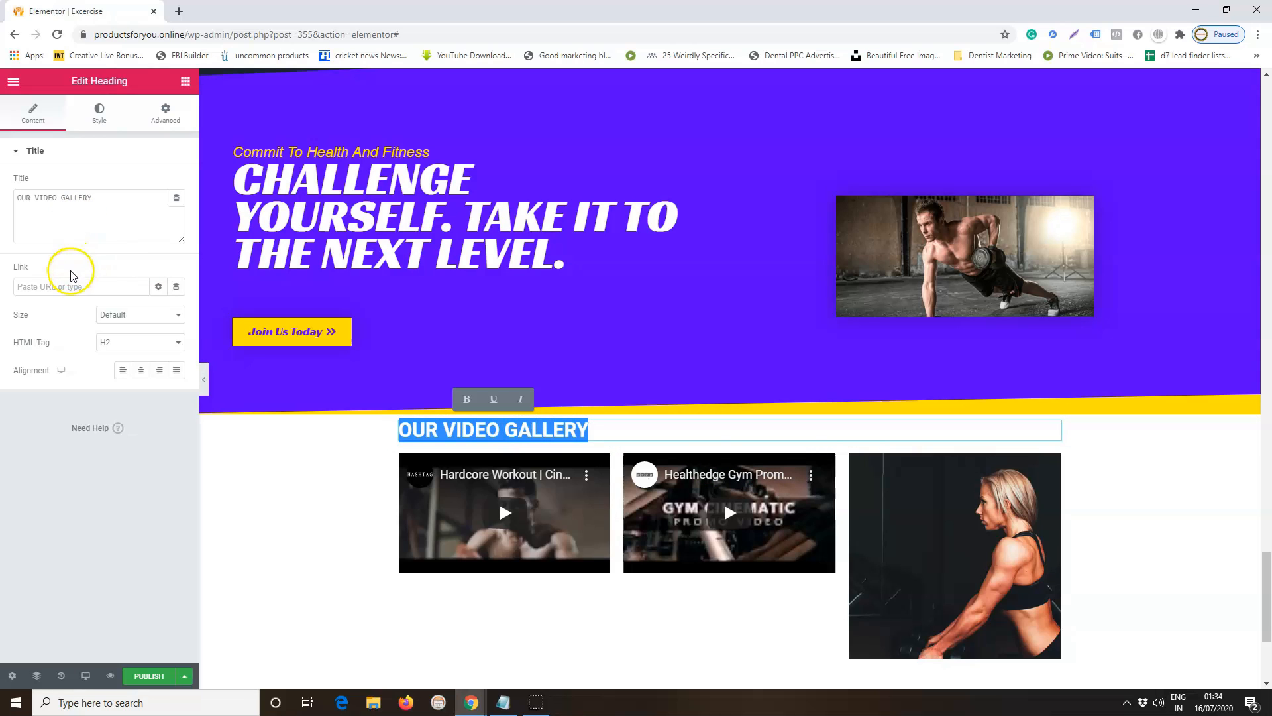
pyautogui.click(141, 371)
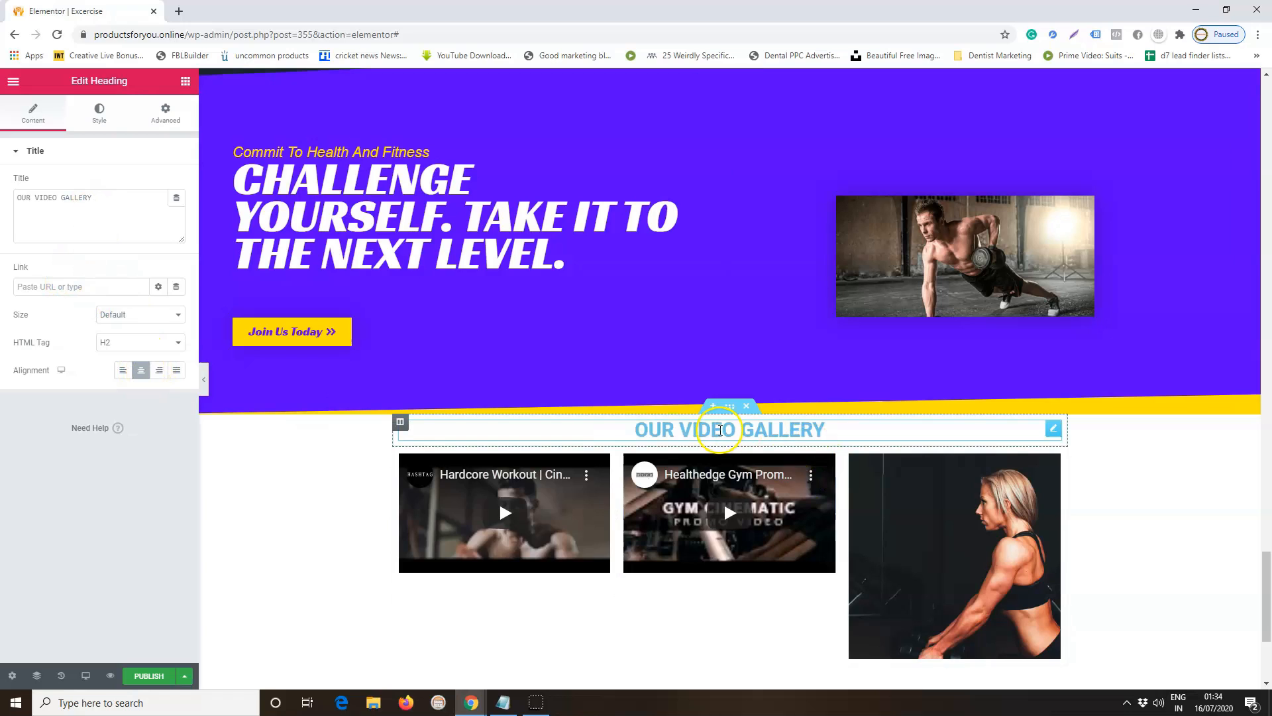
# Enlarge the "OUR VIDEO GALLERY" heading's font size to 67 px.
pyautogui.tripleClick(720, 433)
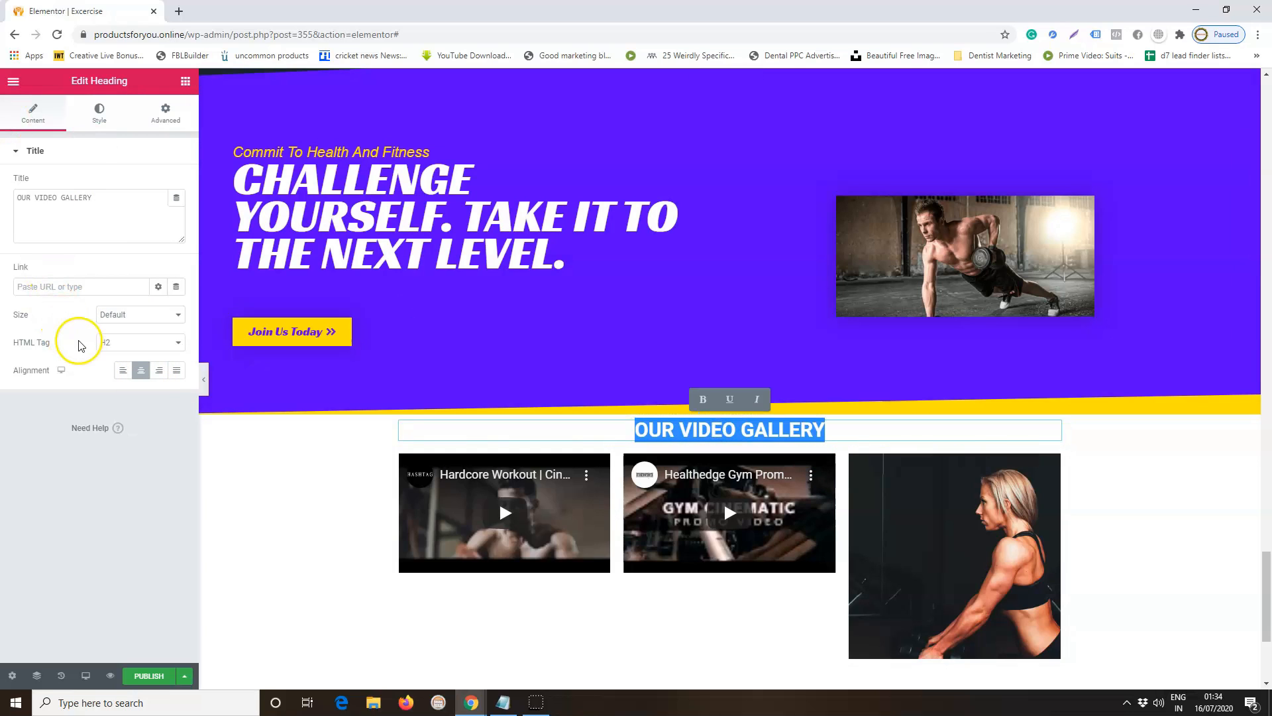
pyautogui.click(100, 112)
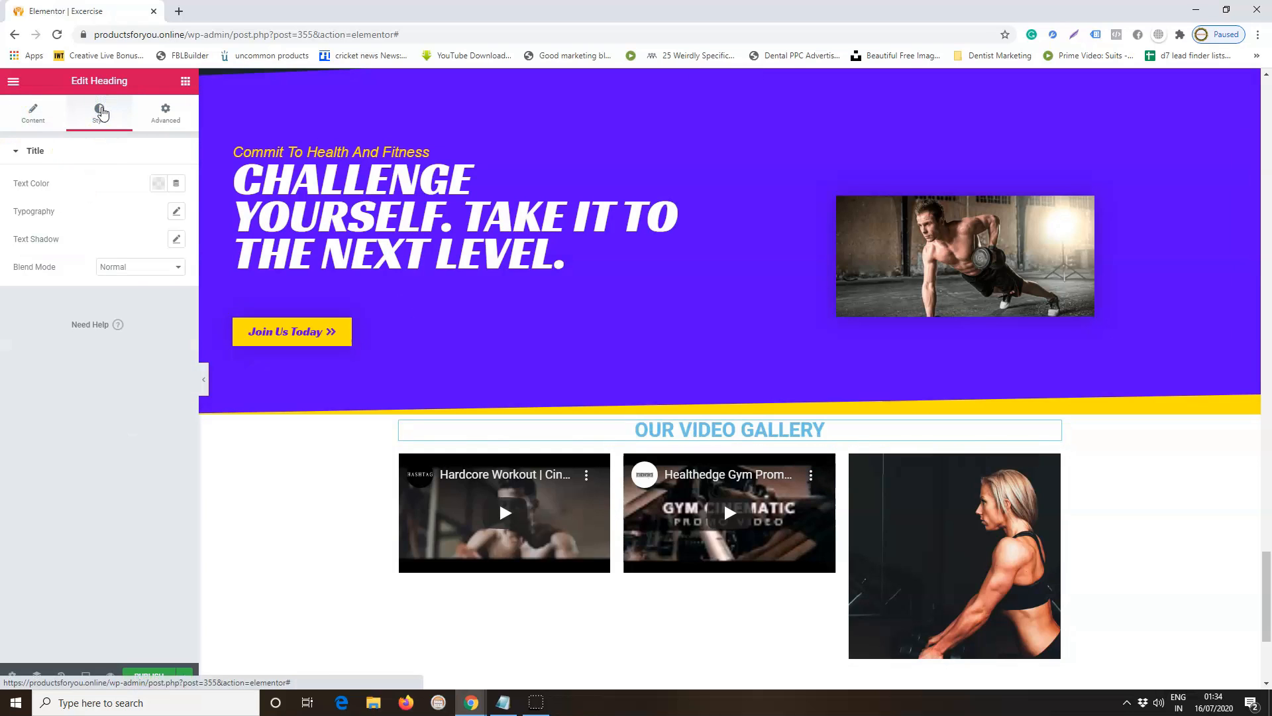
pyautogui.click(177, 212)
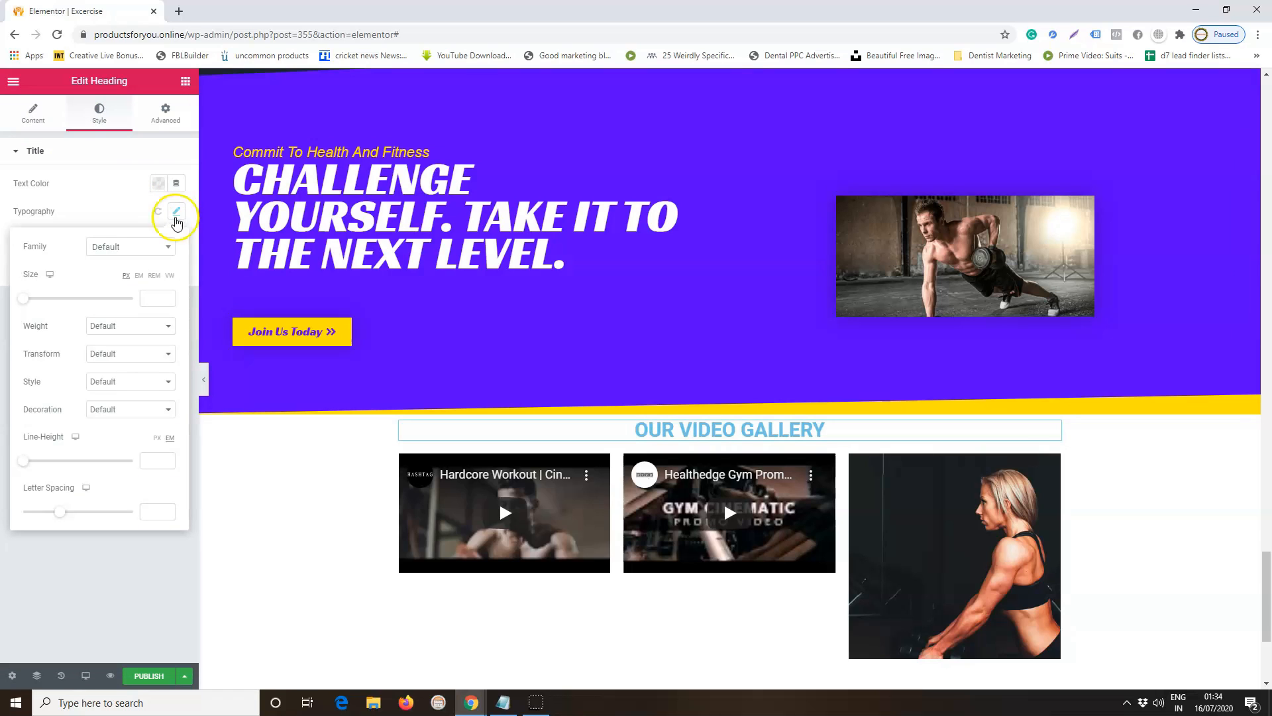
pyautogui.moveTo(31, 294); pyautogui.dragTo(62, 304)
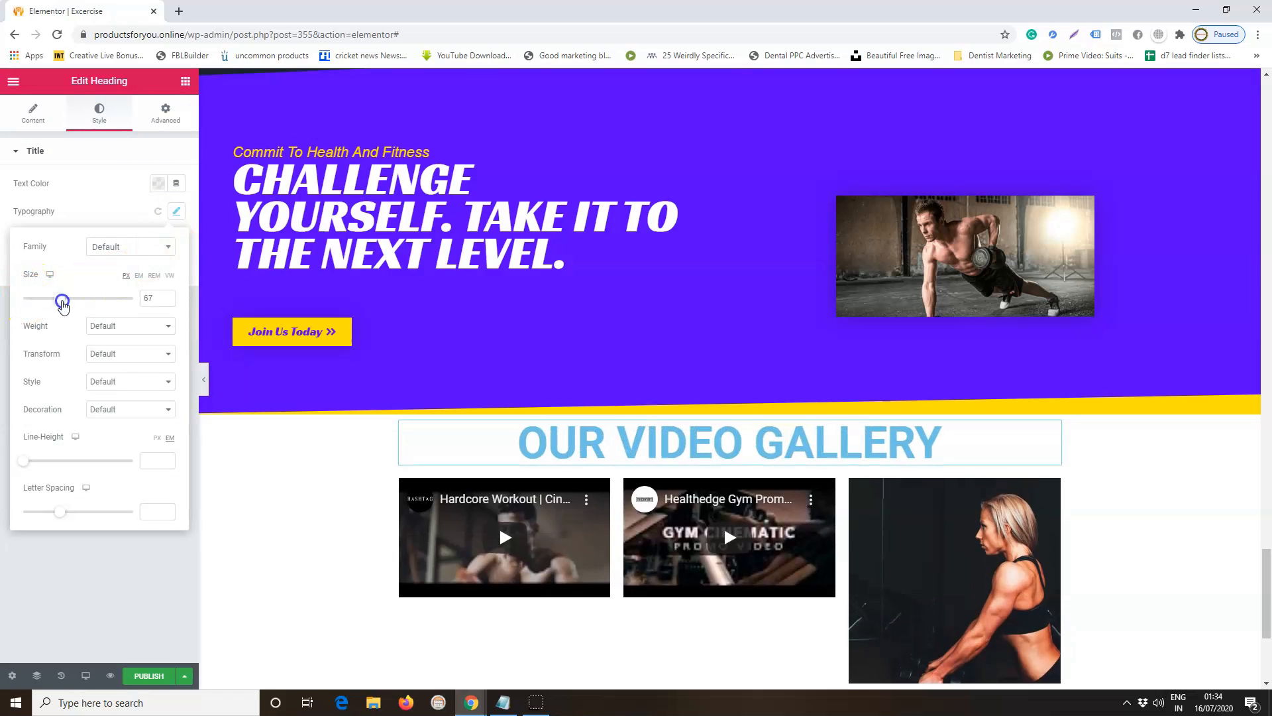
# Set the "OUR VIDEO GALLERY" heading's text color to black.
pyautogui.click(159, 183)
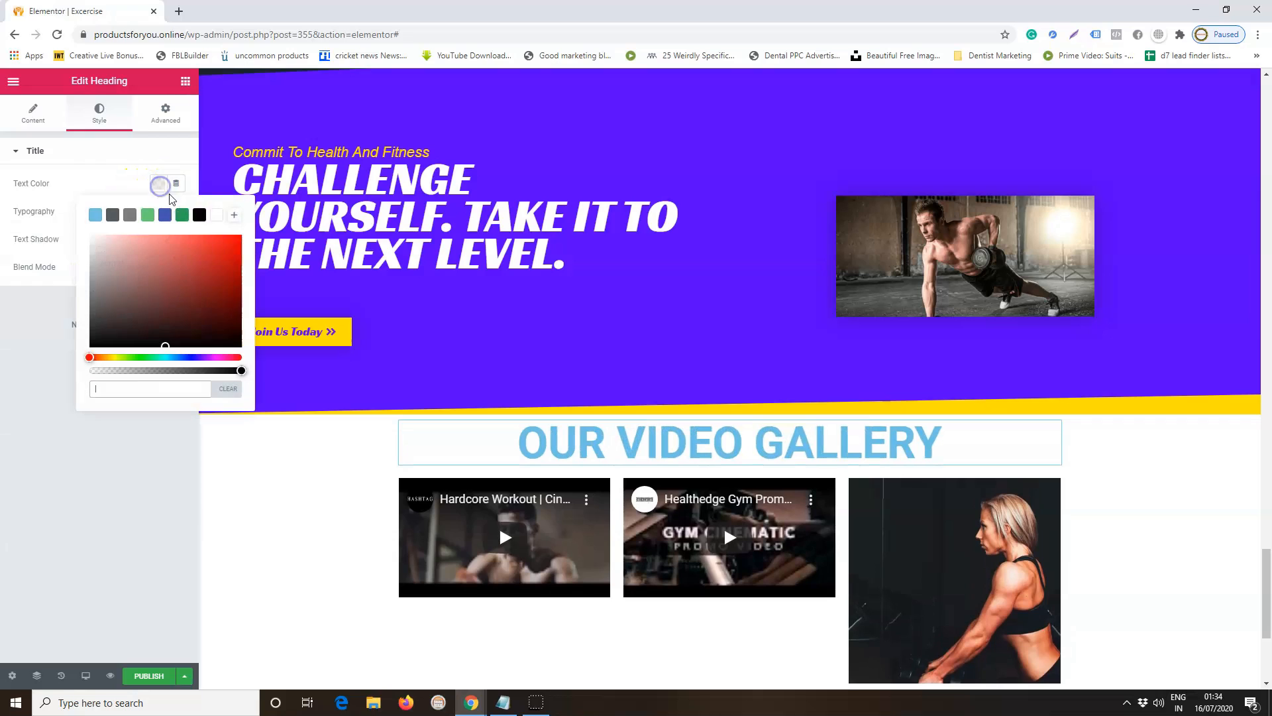
pyautogui.click(200, 215)
pyautogui.click(66, 339)
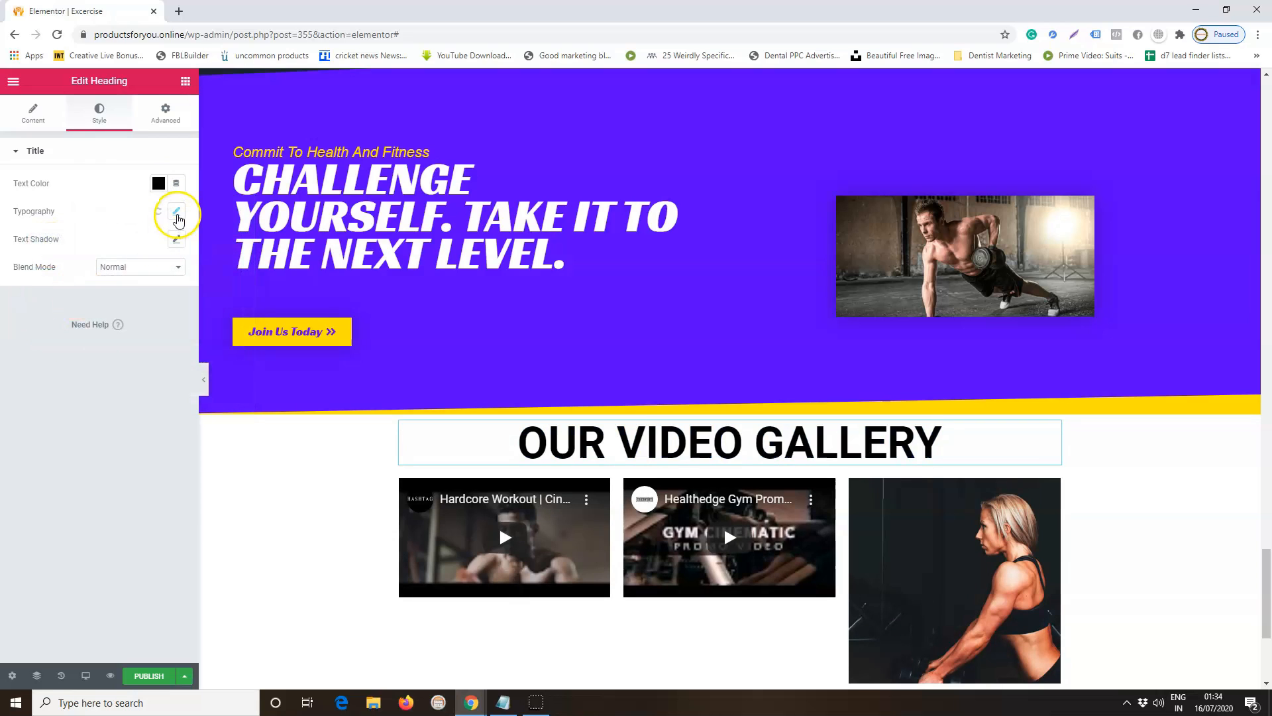
# Change the "OUR VIDEO GALLERY" heading's font family to Maitree.
pyautogui.click(176, 213)
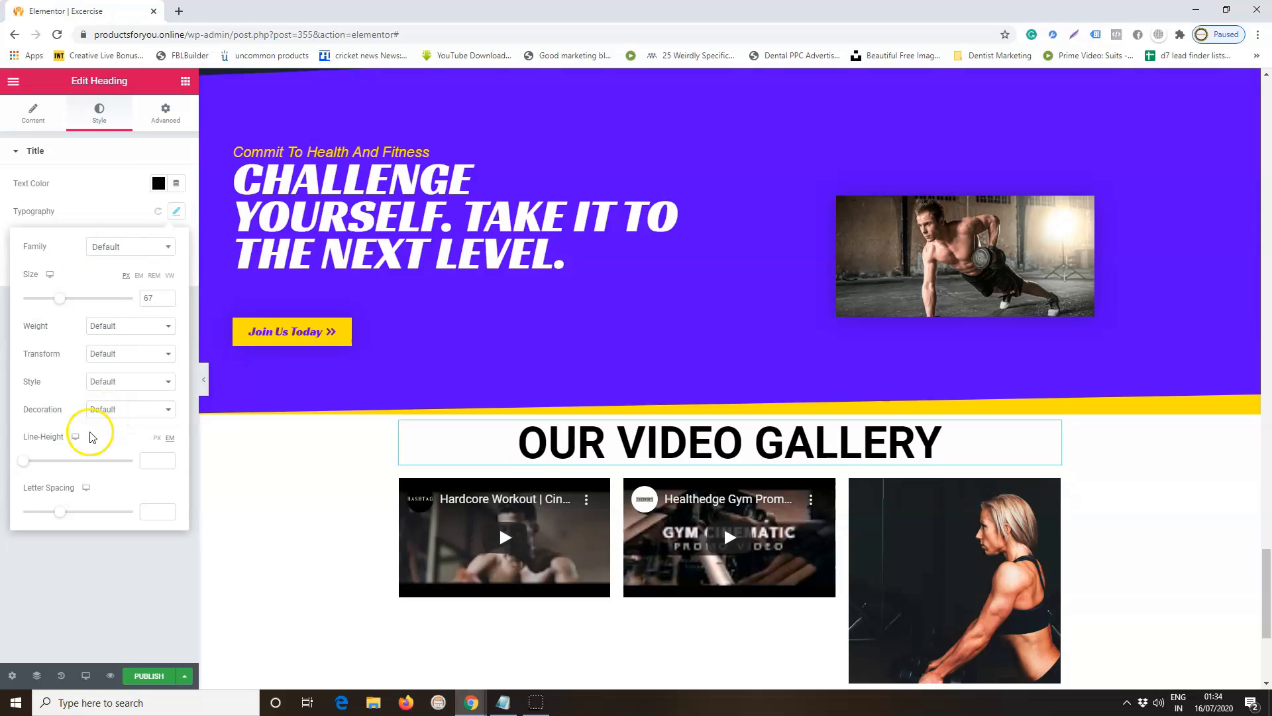
pyautogui.click(130, 248)
pyautogui.moveTo(171, 295); pyautogui.dragTo(168, 345)
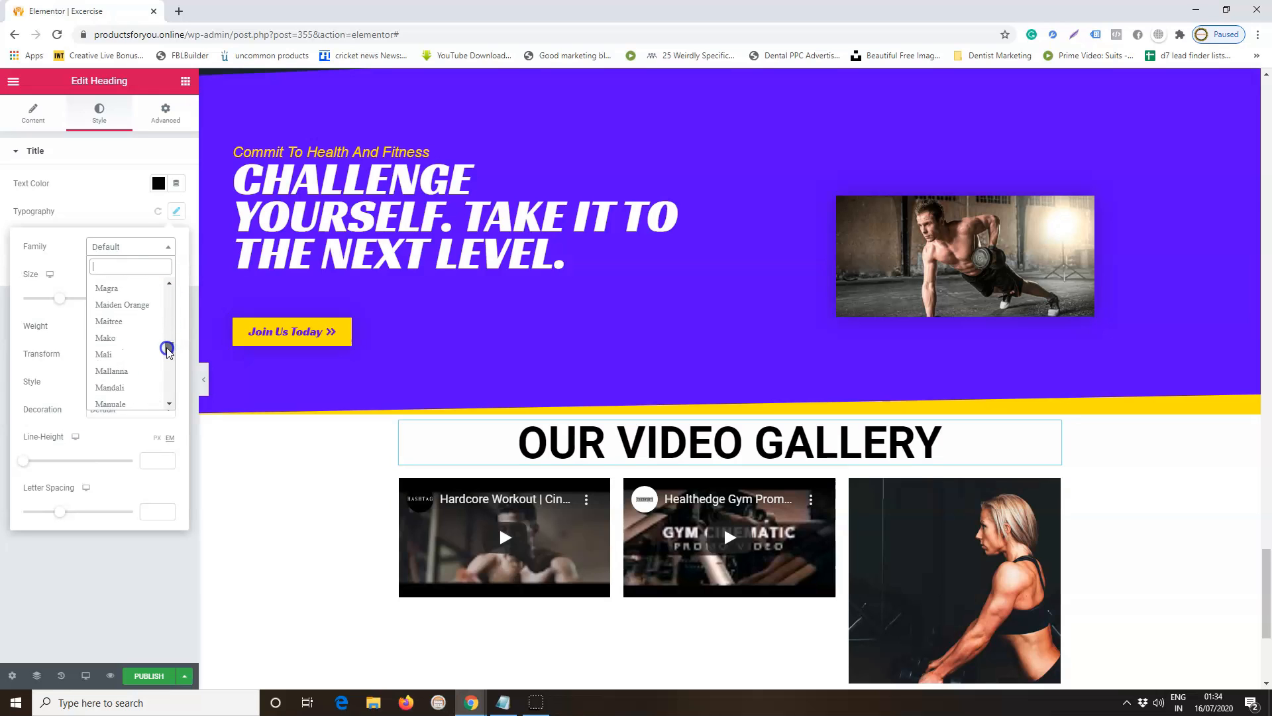
pyautogui.click(120, 325)
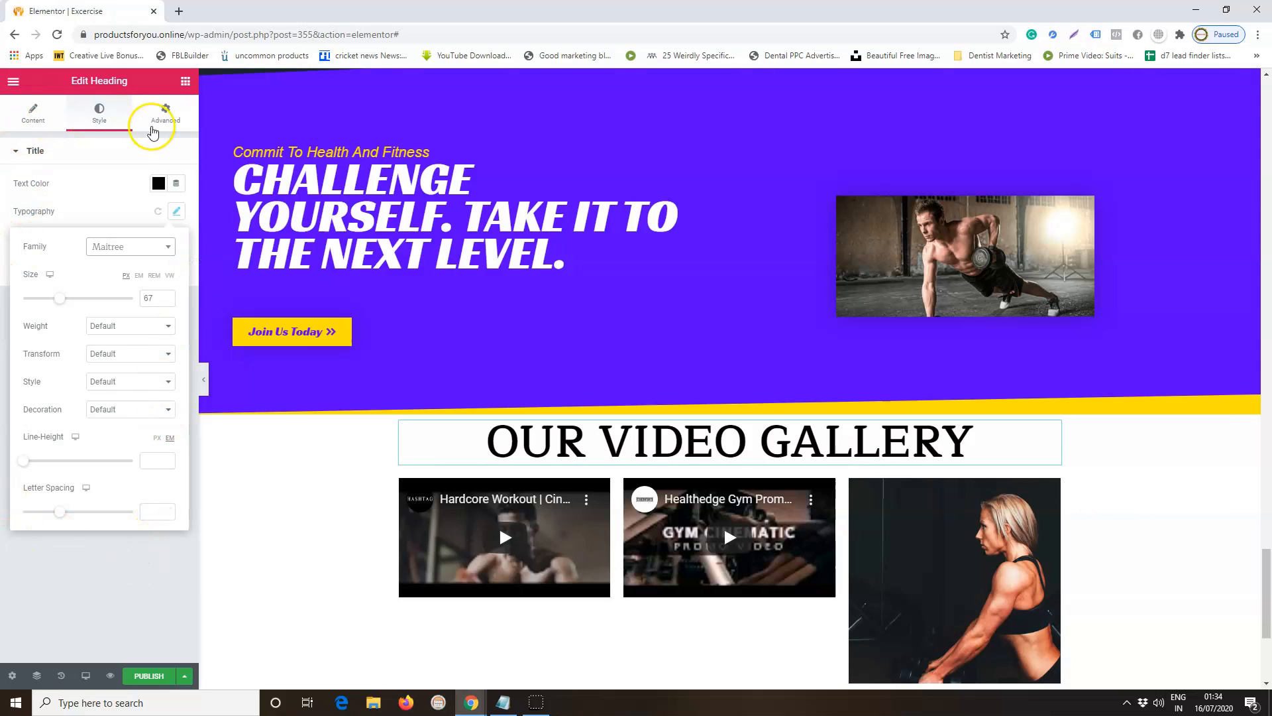
pyautogui.click(293, 573)
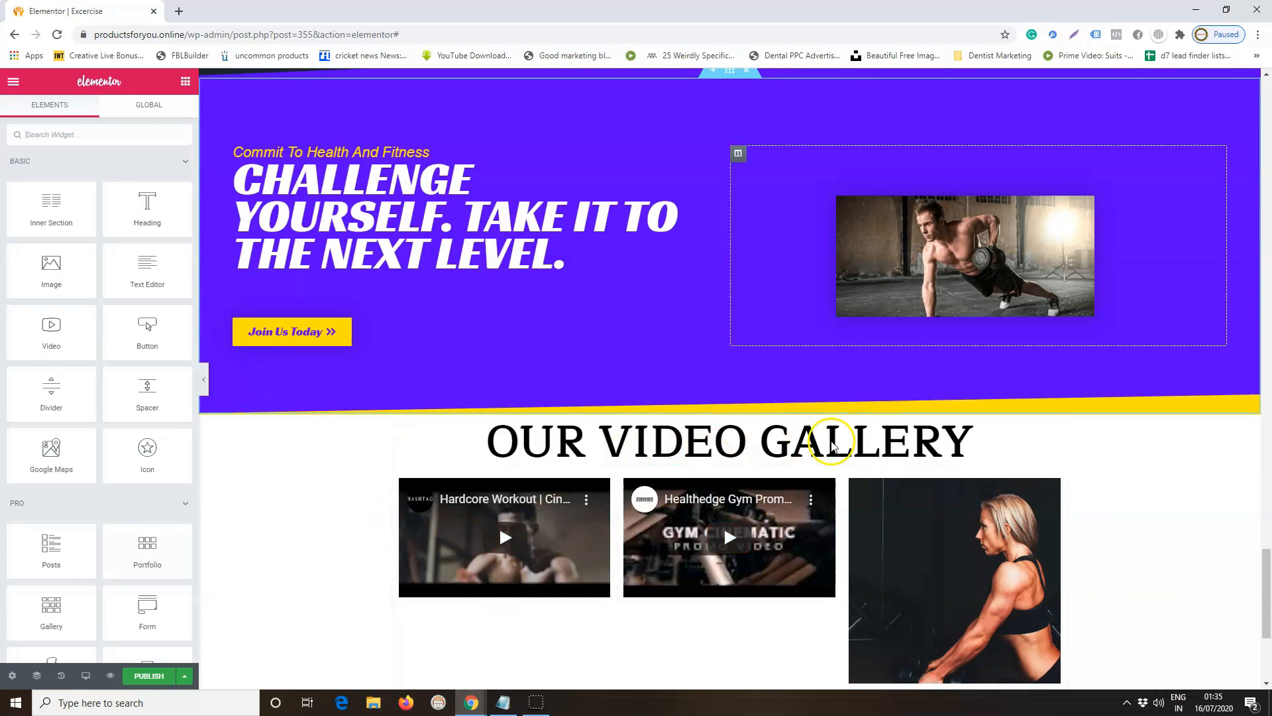
pyautogui.rightClick(706, 446)
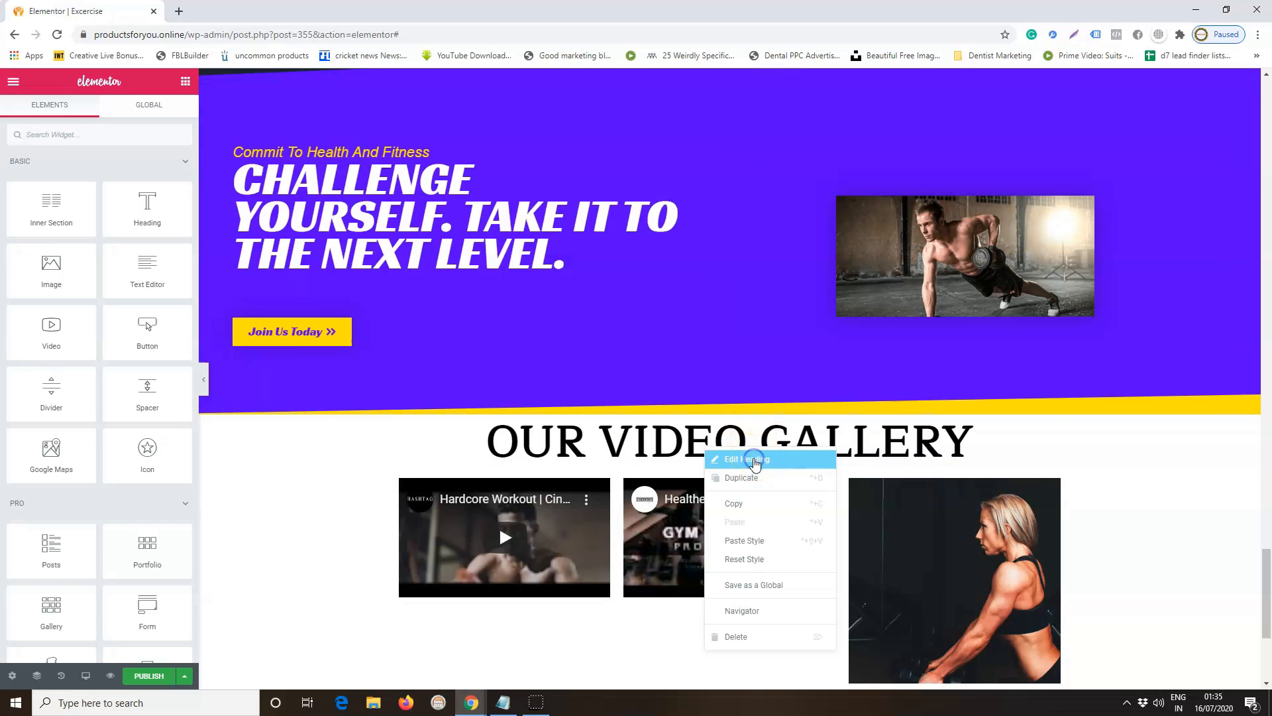
pyautogui.click(754, 461)
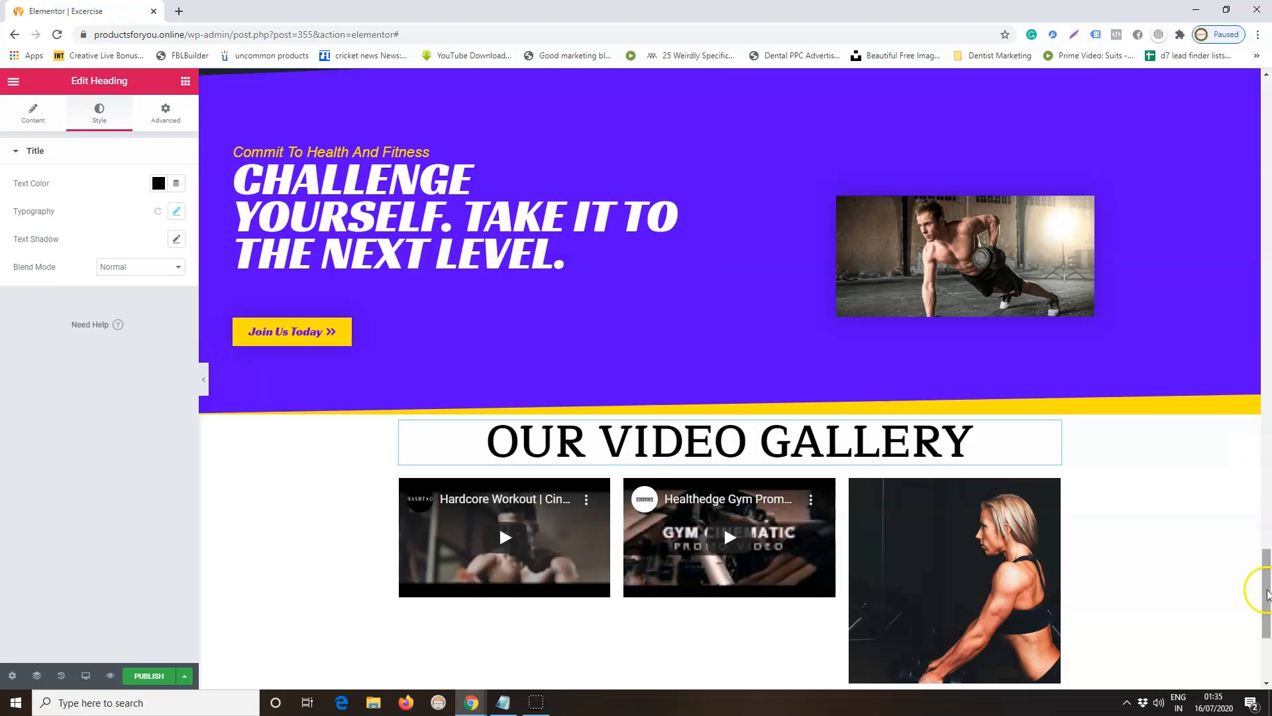
# Review the whole page from the header and hero banner down to the video gallery section.
pyautogui.scroll(-4, 1167, 539)
pyautogui.scroll(20, 1168, 540)
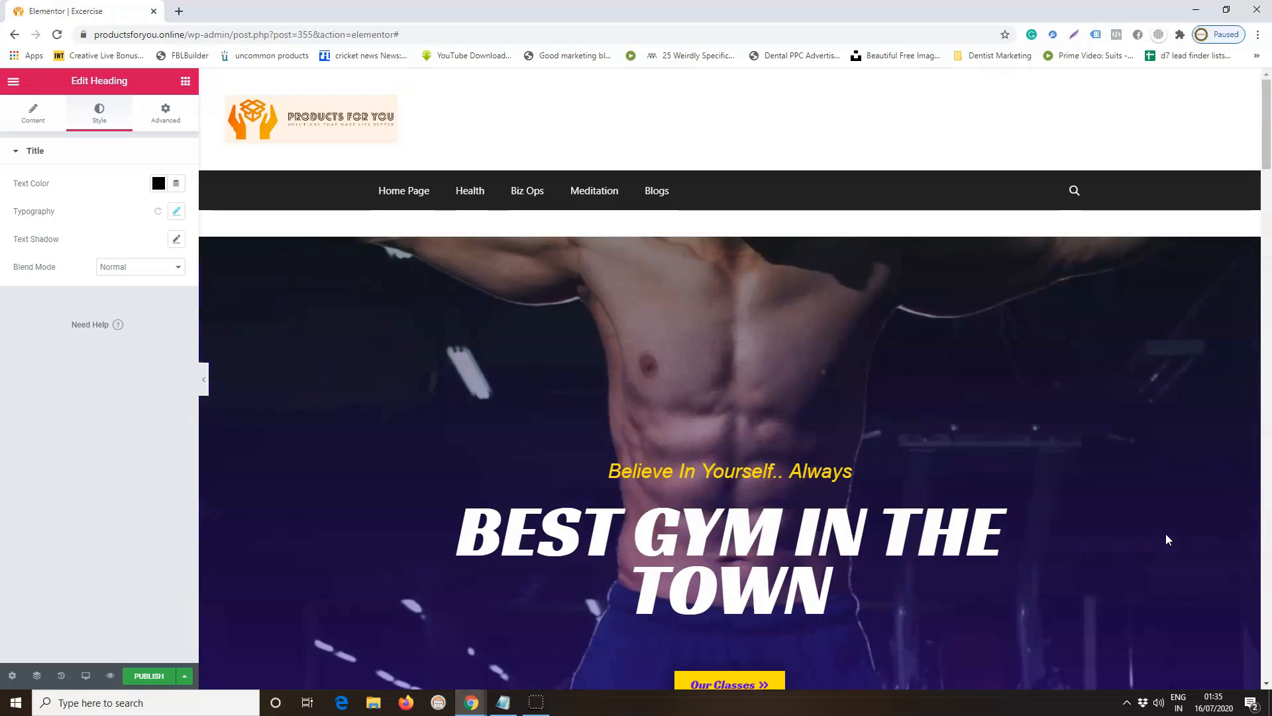
pyautogui.scroll(-5, 1167, 539)
pyautogui.scroll(5, 1167, 538)
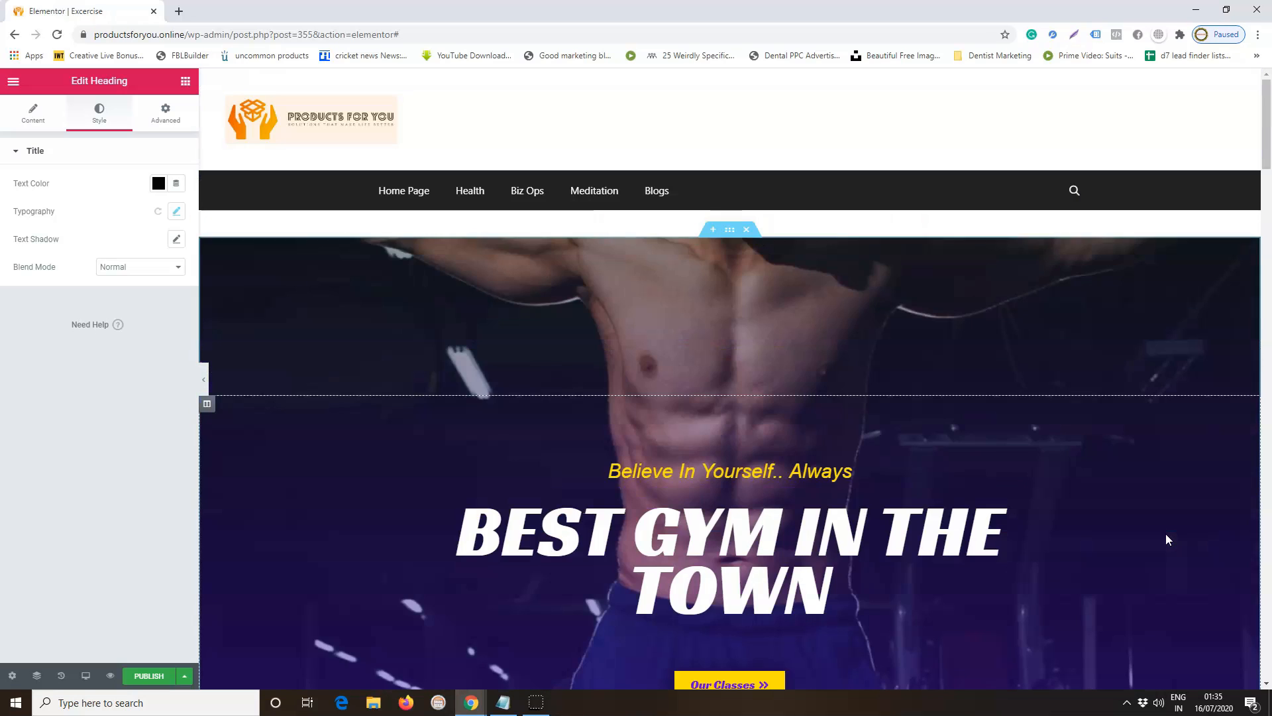
pyautogui.scroll(-5, 1167, 538)
pyautogui.scroll(-20, 1168, 540)
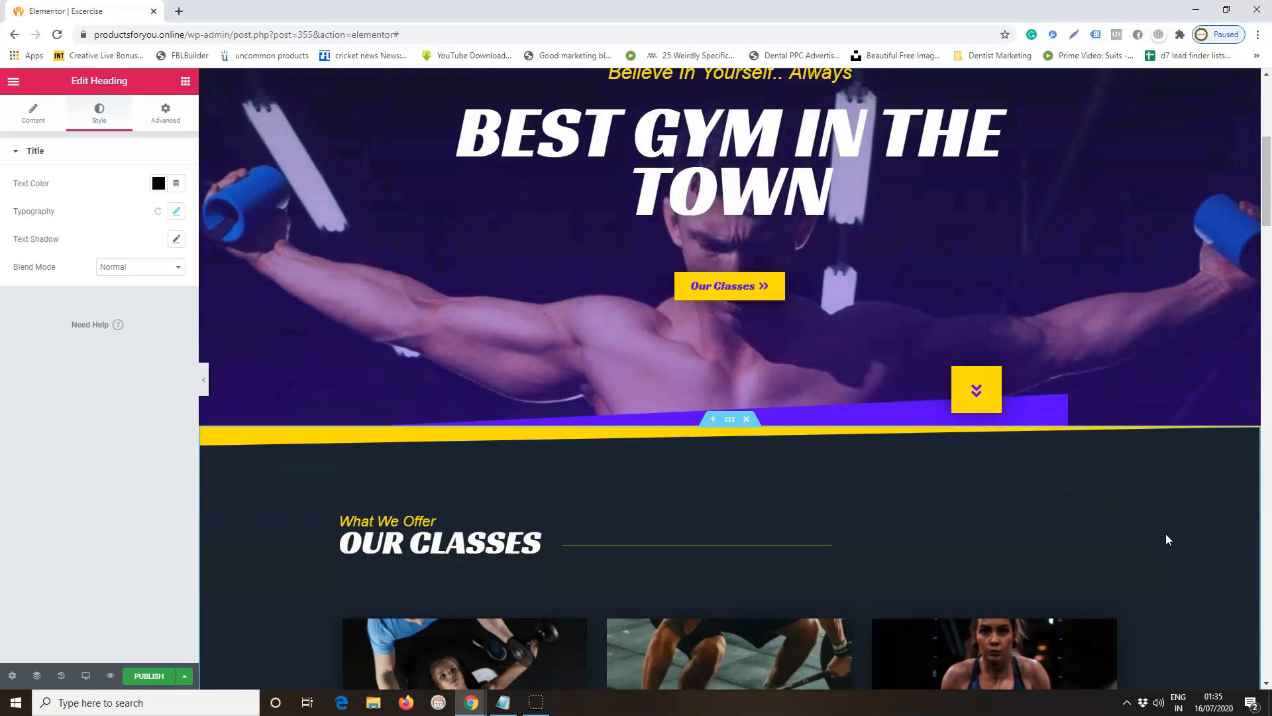
pyautogui.scroll(-6, 1168, 539)
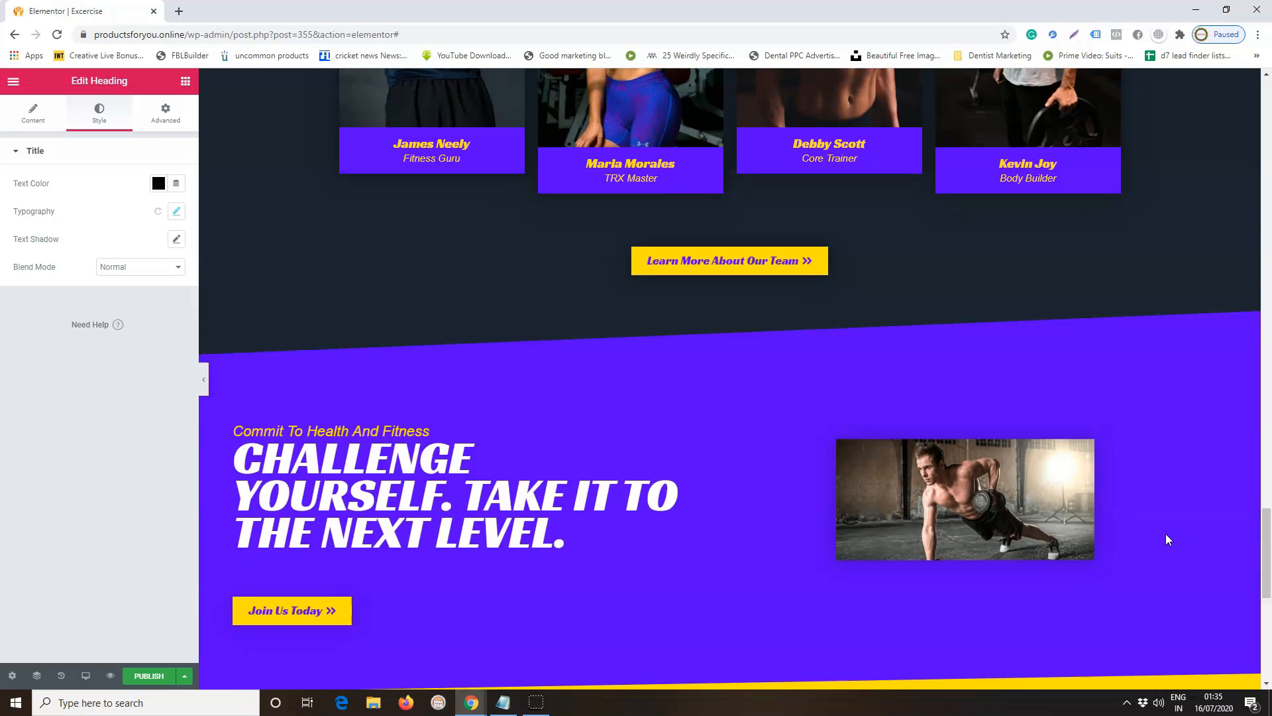
pyautogui.scroll(-6, 1167, 540)
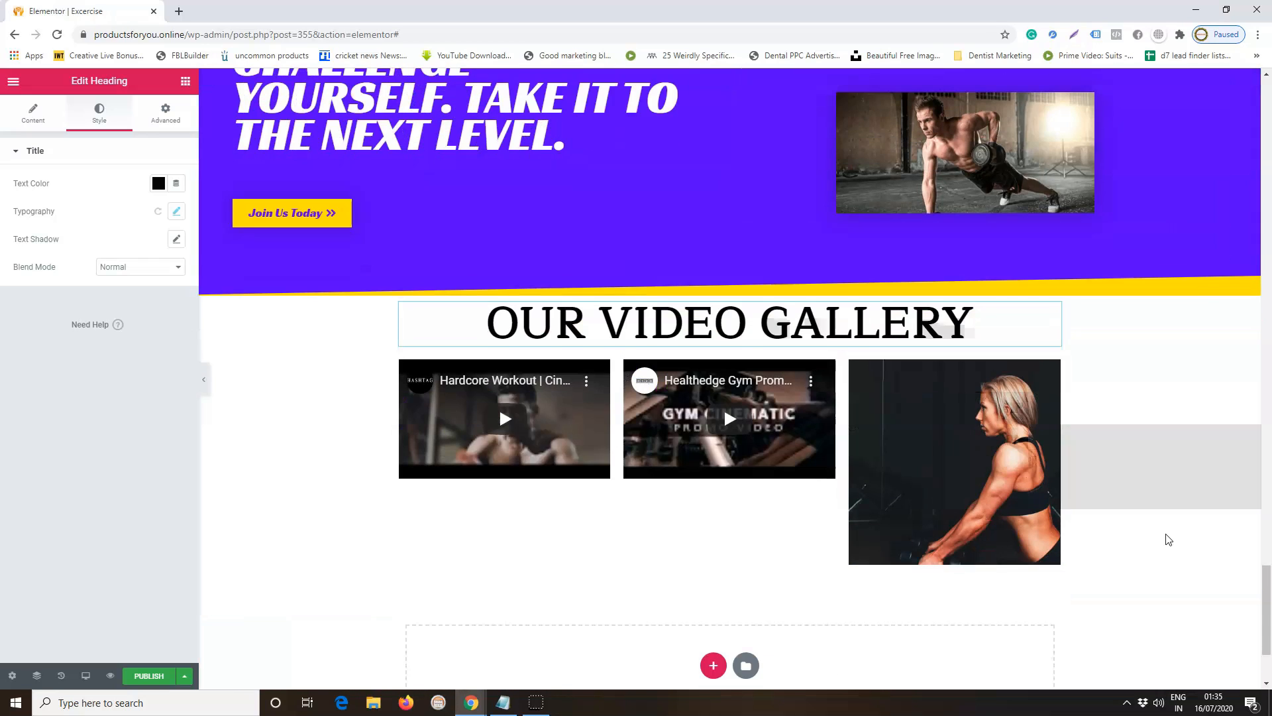
# Stretch the section containing the videos and image to the full page width.
pyautogui.scroll(3, 1164, 537)
pyautogui.scroll(-4, 1164, 537)
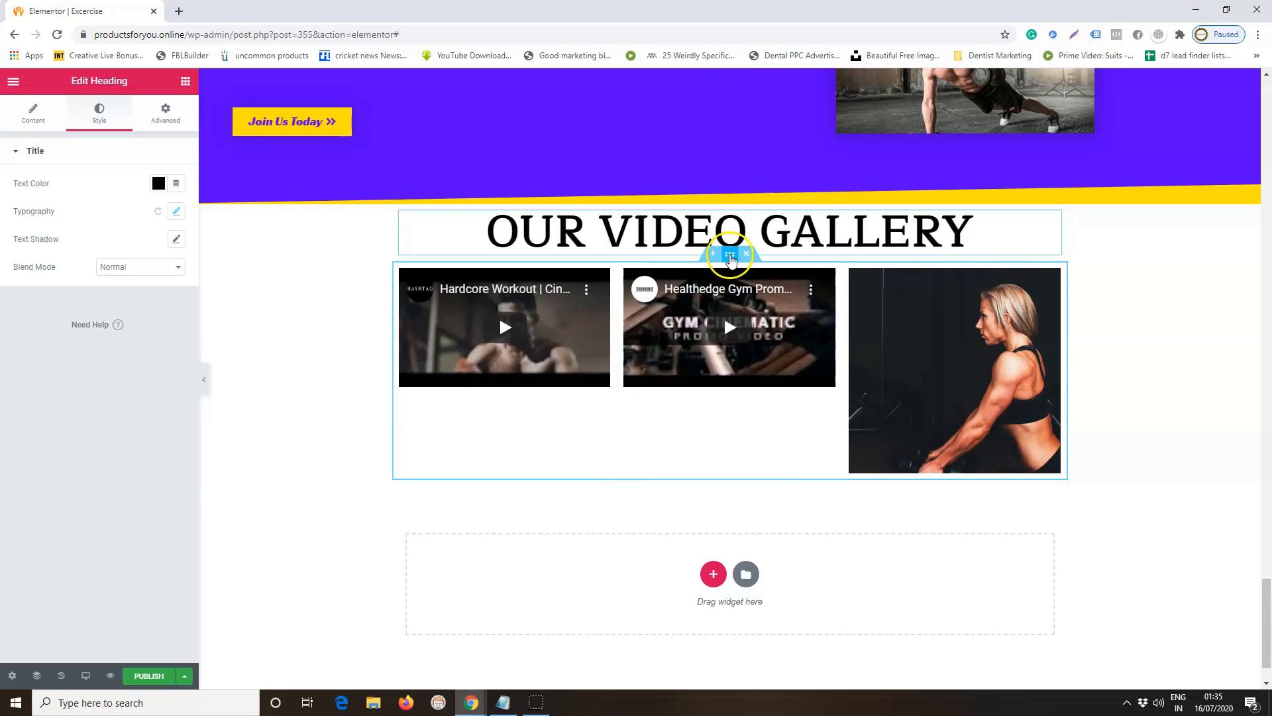
pyautogui.click(730, 253)
pyautogui.click(176, 183)
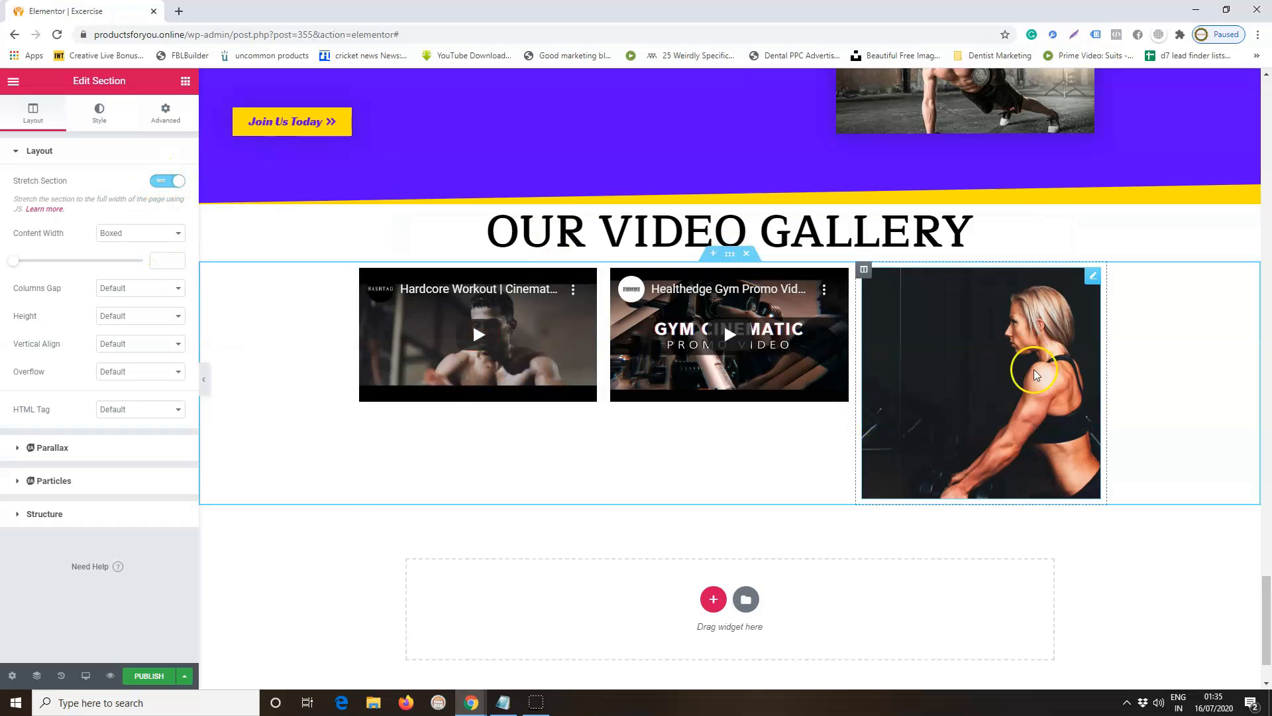
# Give the video section a gradient background and set its second color to green #23A455.
pyautogui.rightClick(729, 254)
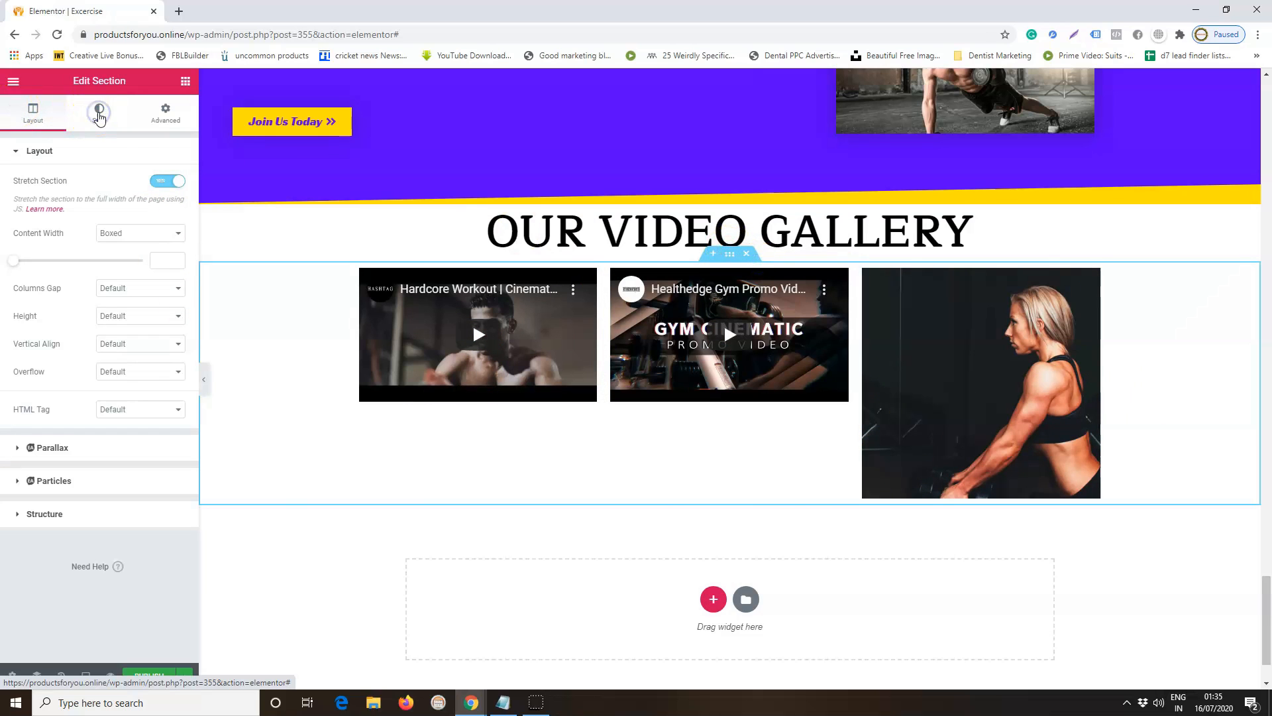
pyautogui.click(98, 113)
pyautogui.click(123, 212)
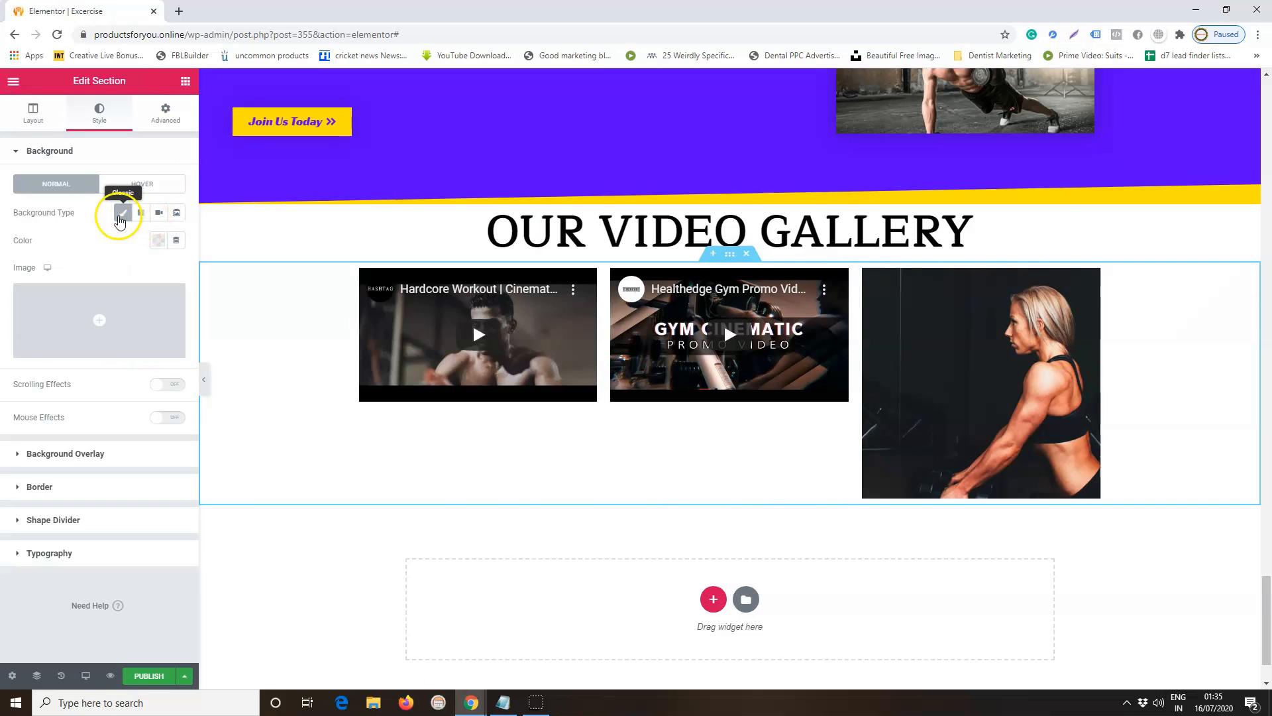
pyautogui.click(178, 214)
pyautogui.click(139, 213)
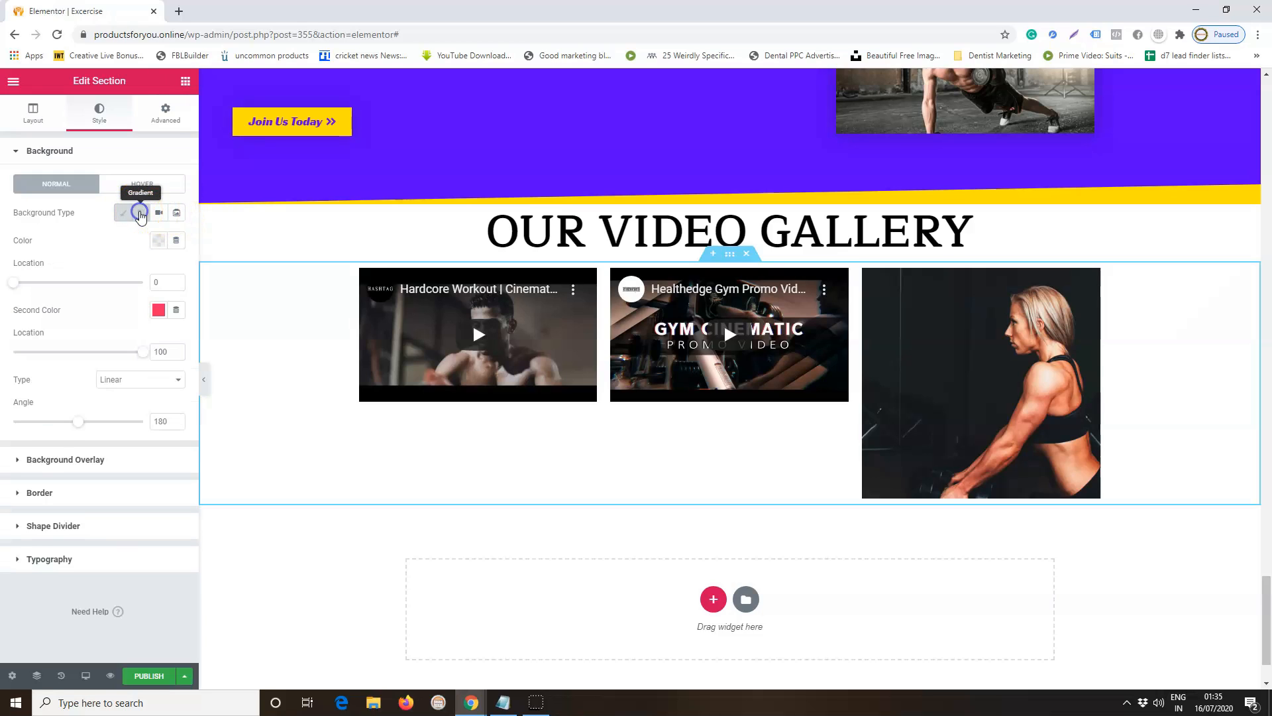
pyautogui.click(165, 289)
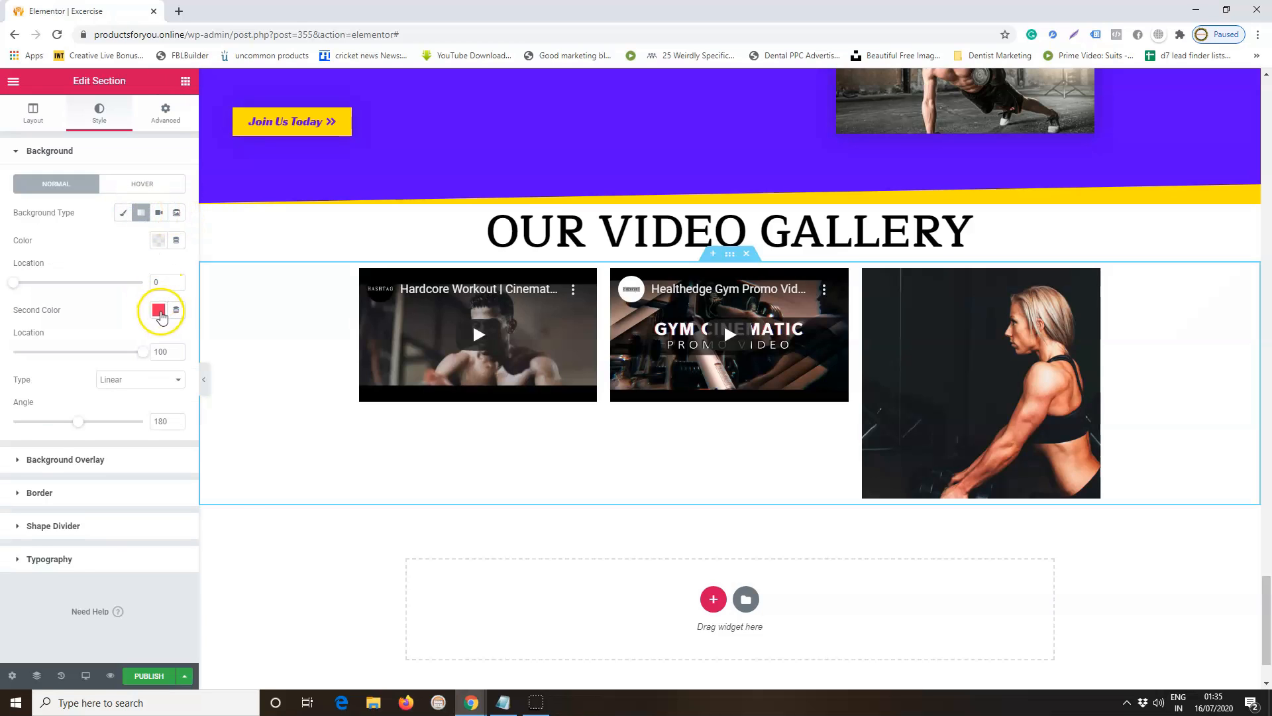
pyautogui.click(159, 310)
pyautogui.click(183, 342)
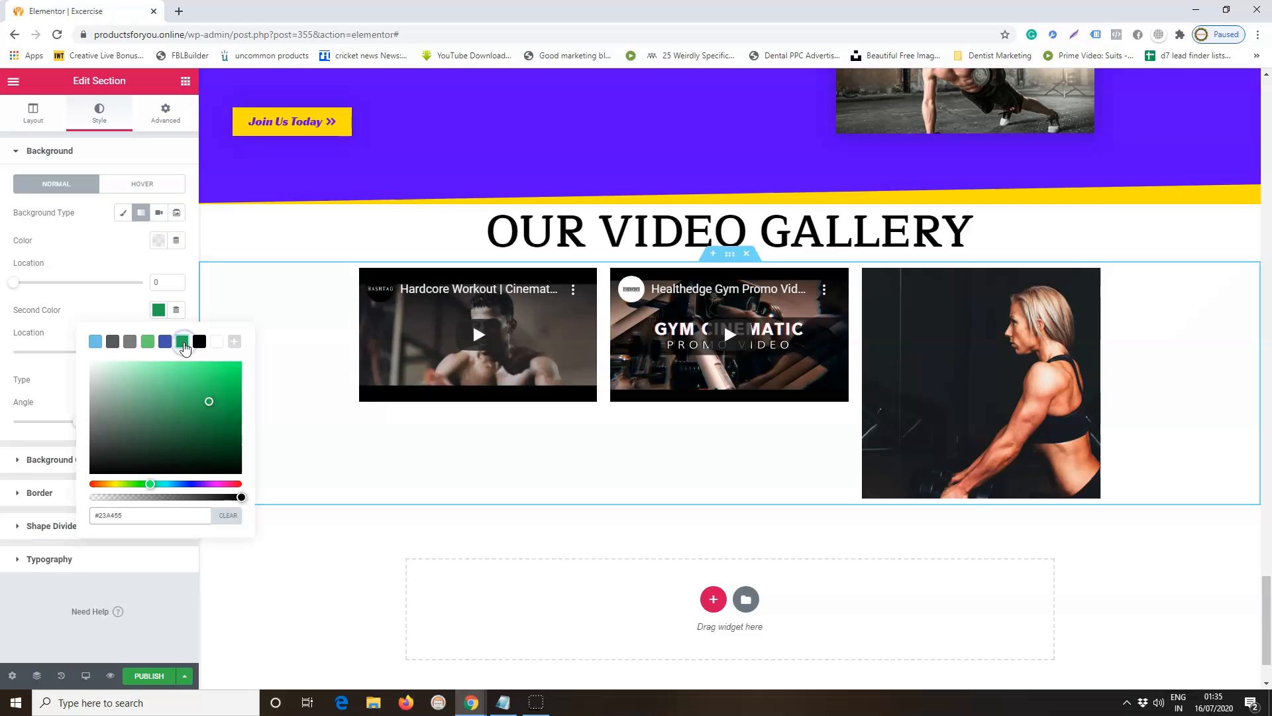
pyautogui.click(56, 306)
# Set the first color of the video section's background gradient to light blue #6EC1E4.
pyautogui.click(153, 289)
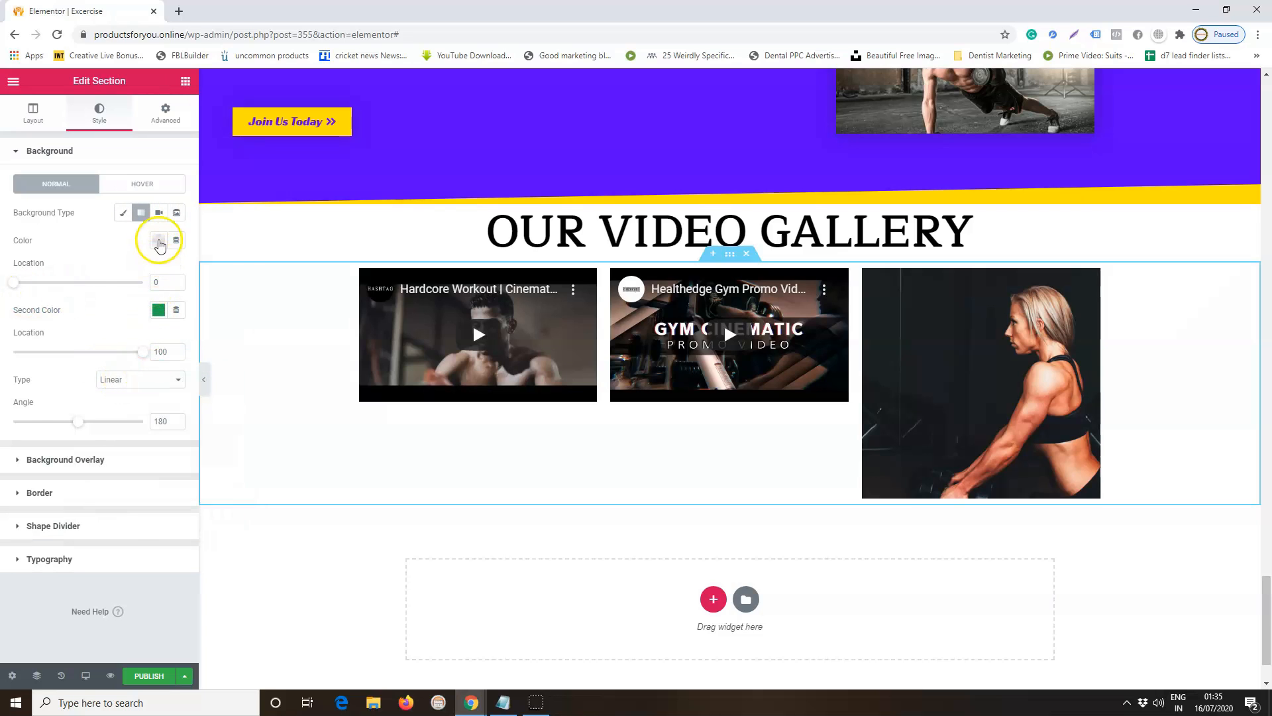
pyautogui.click(159, 240)
pyautogui.click(95, 273)
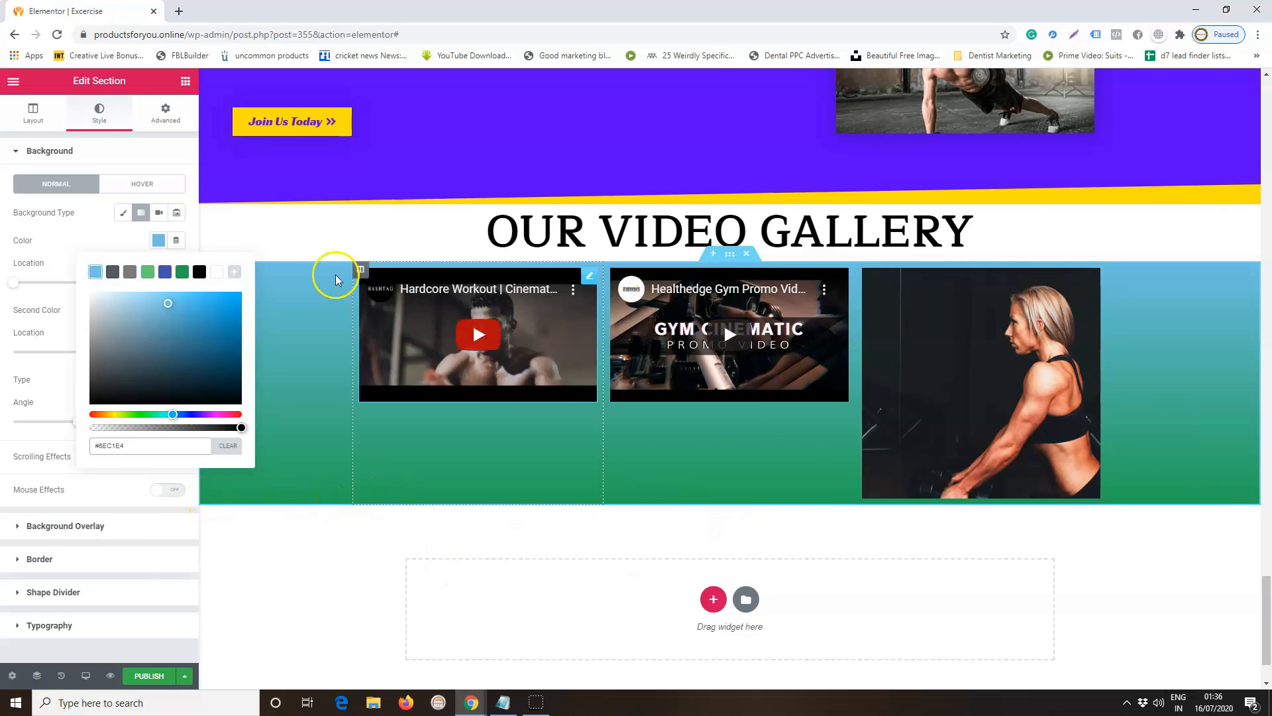
pyautogui.click(93, 236)
# Add a Zigzag shape divider to the bottom edge of the video section.
pyautogui.scroll(-1, 114, 232)
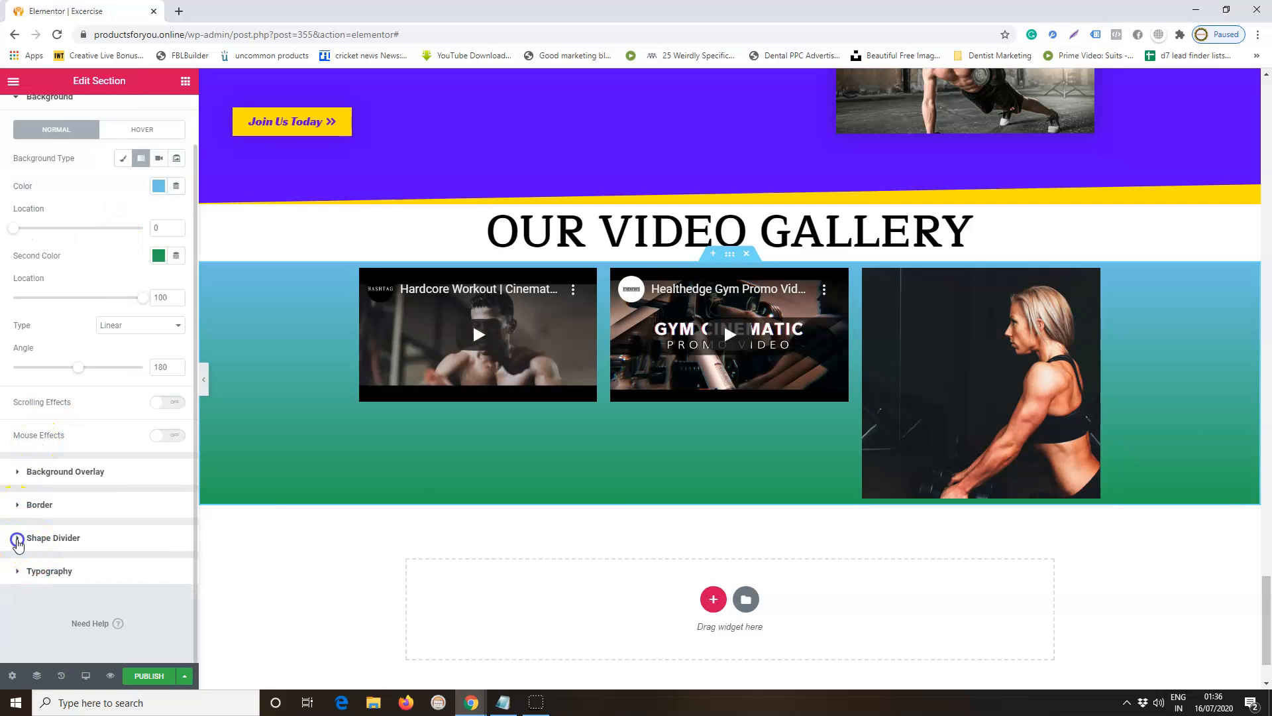
pyautogui.click(17, 540)
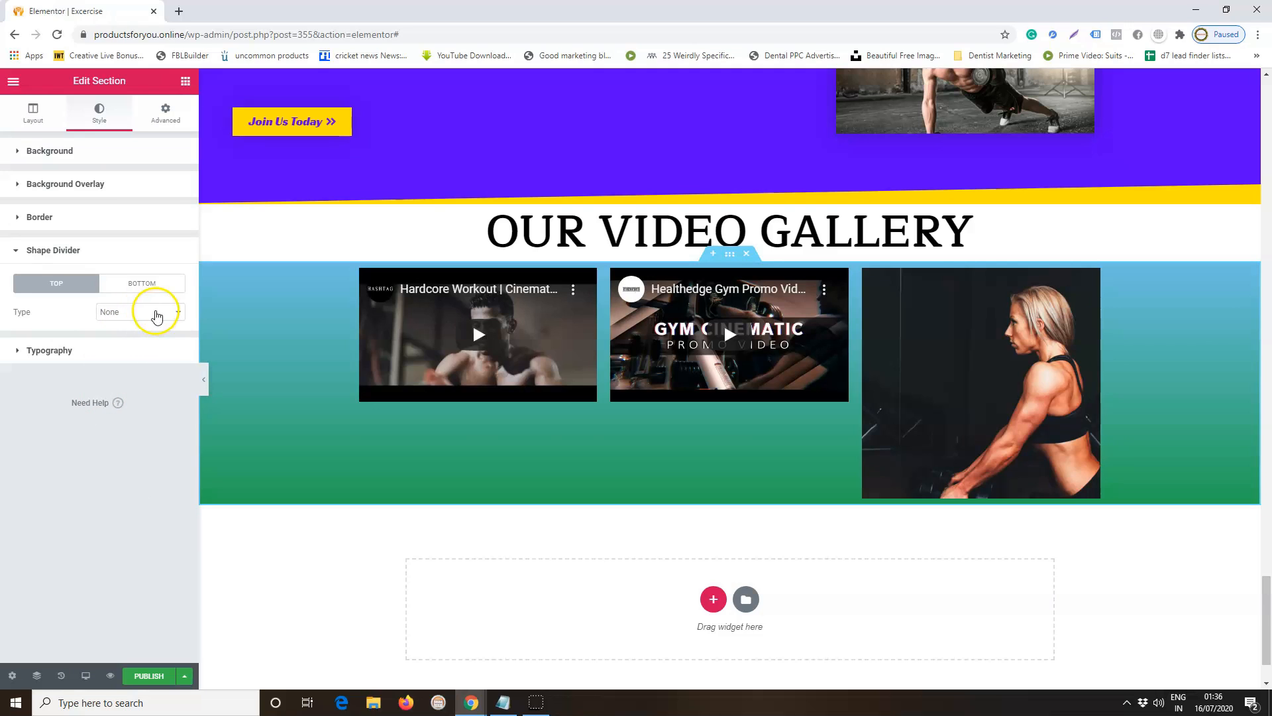
pyautogui.click(157, 312)
pyautogui.click(144, 285)
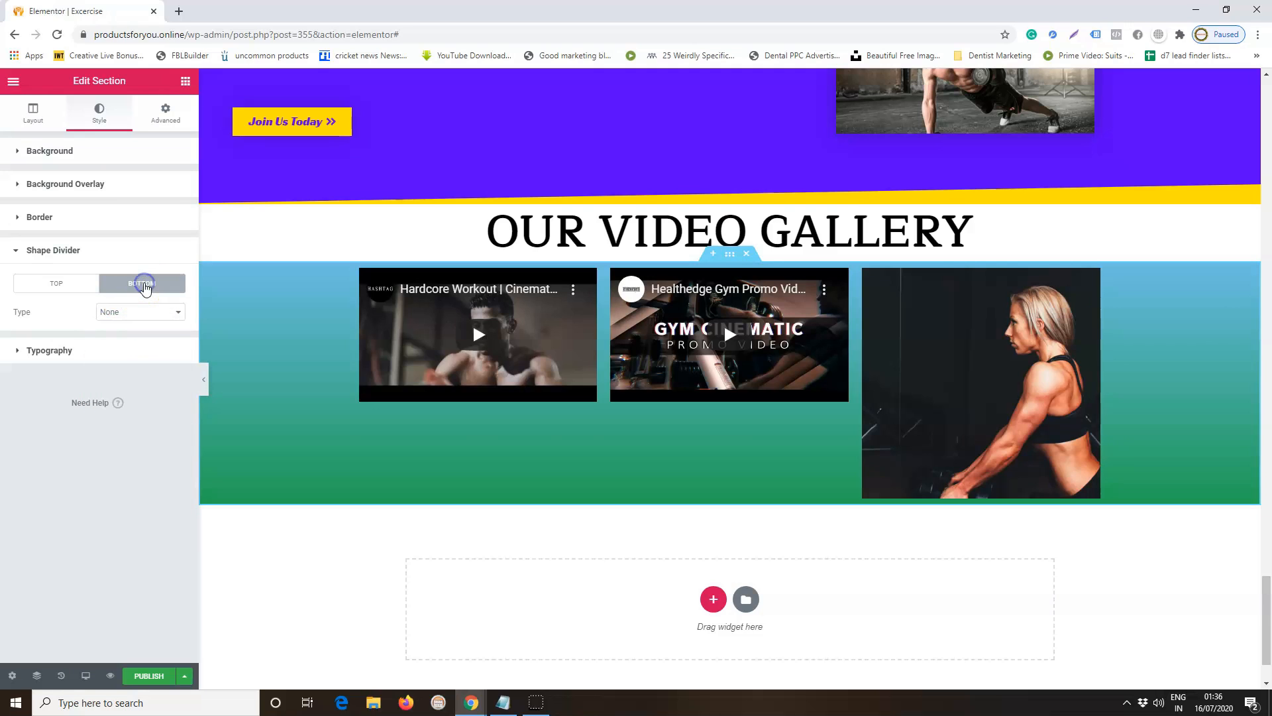
pyautogui.click(162, 314)
pyautogui.click(145, 367)
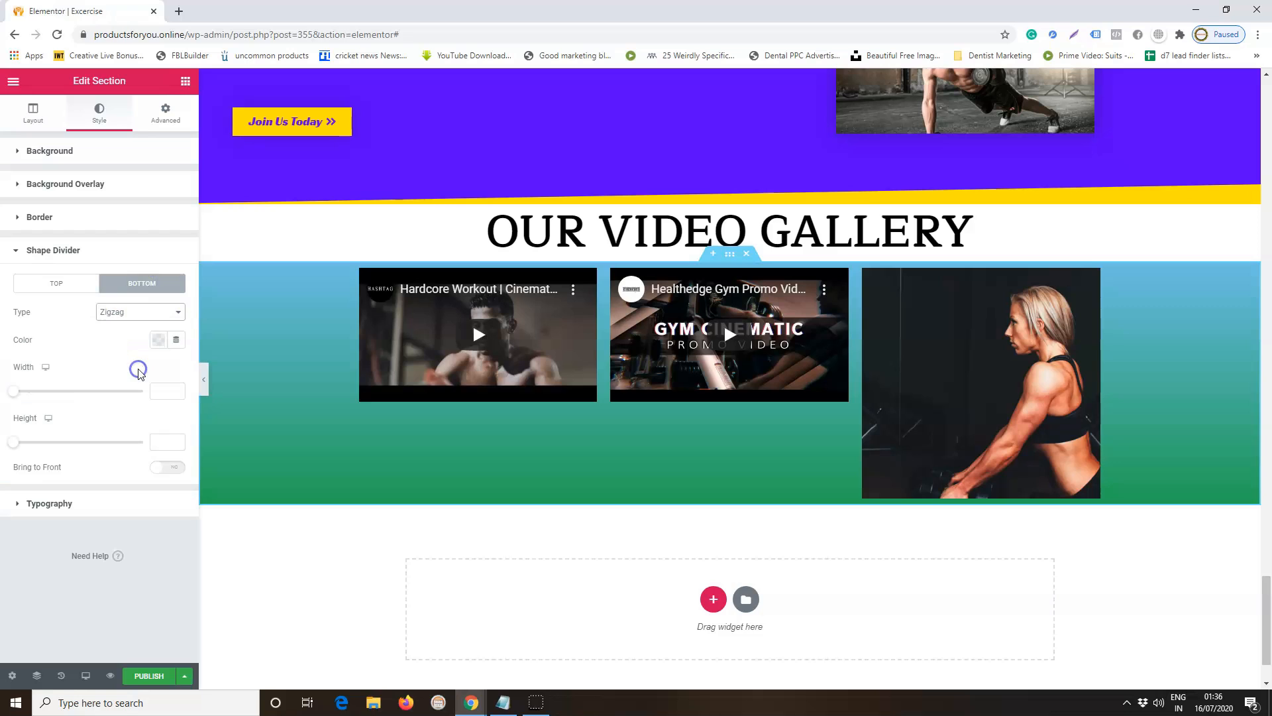
# Try the Triangle, Curve, Zigzag and Split types for the video section's bottom shape divider.
pyautogui.click(157, 312)
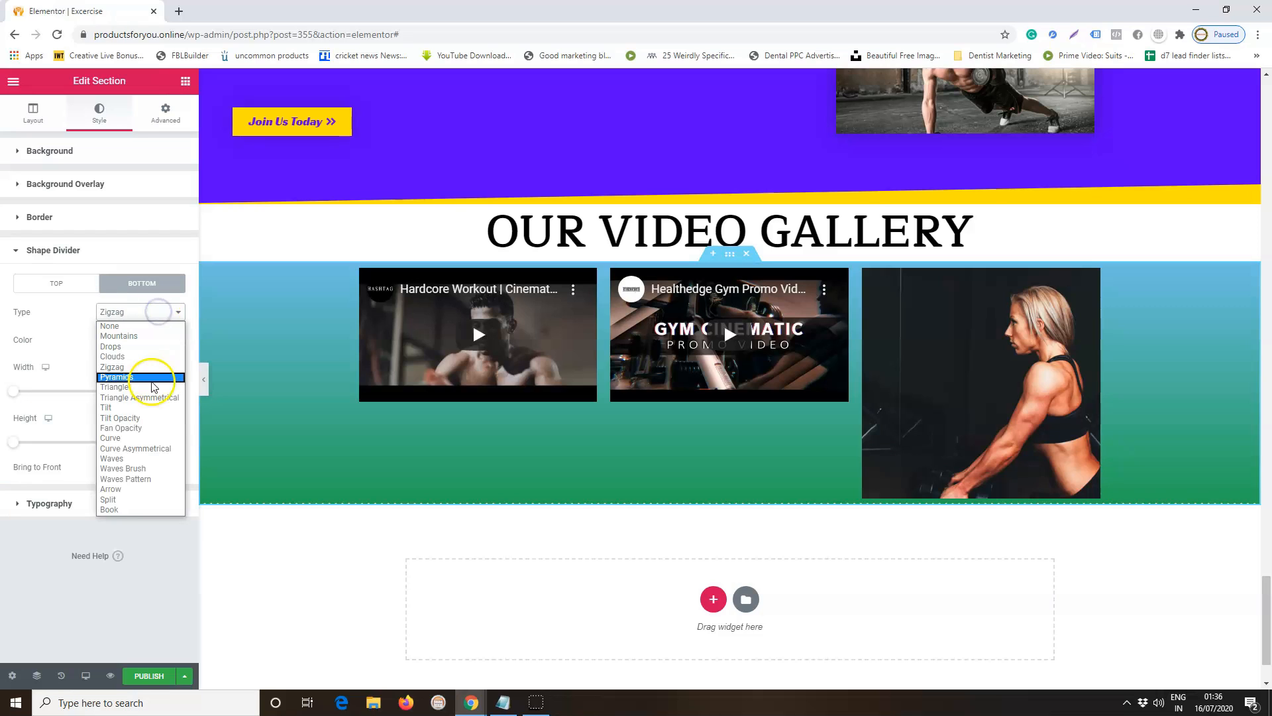
pyautogui.click(136, 391)
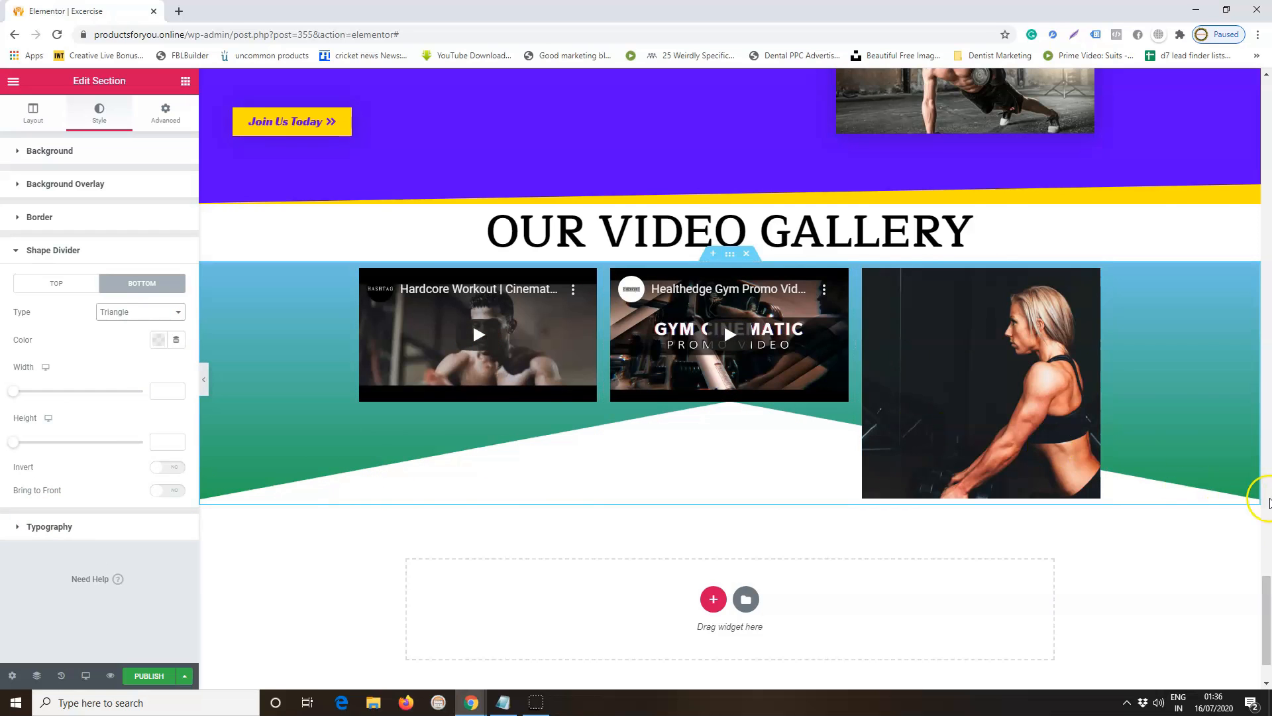
pyautogui.click(135, 312)
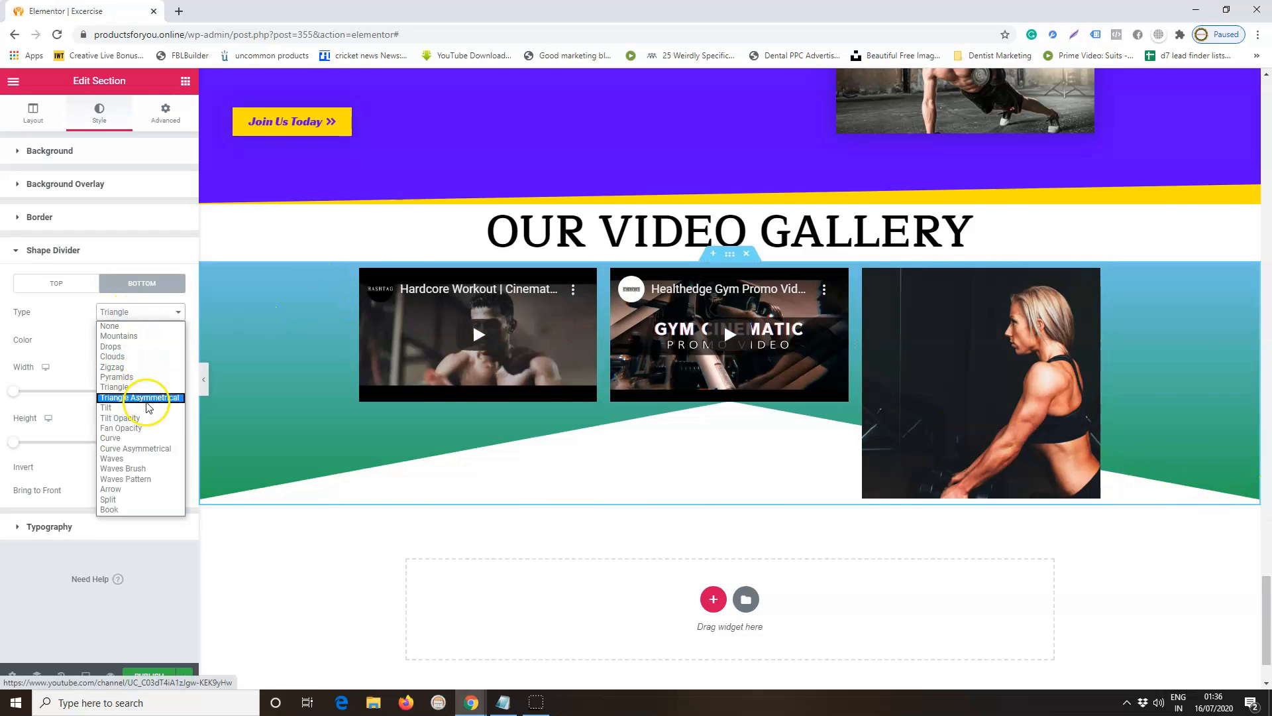
pyautogui.click(142, 439)
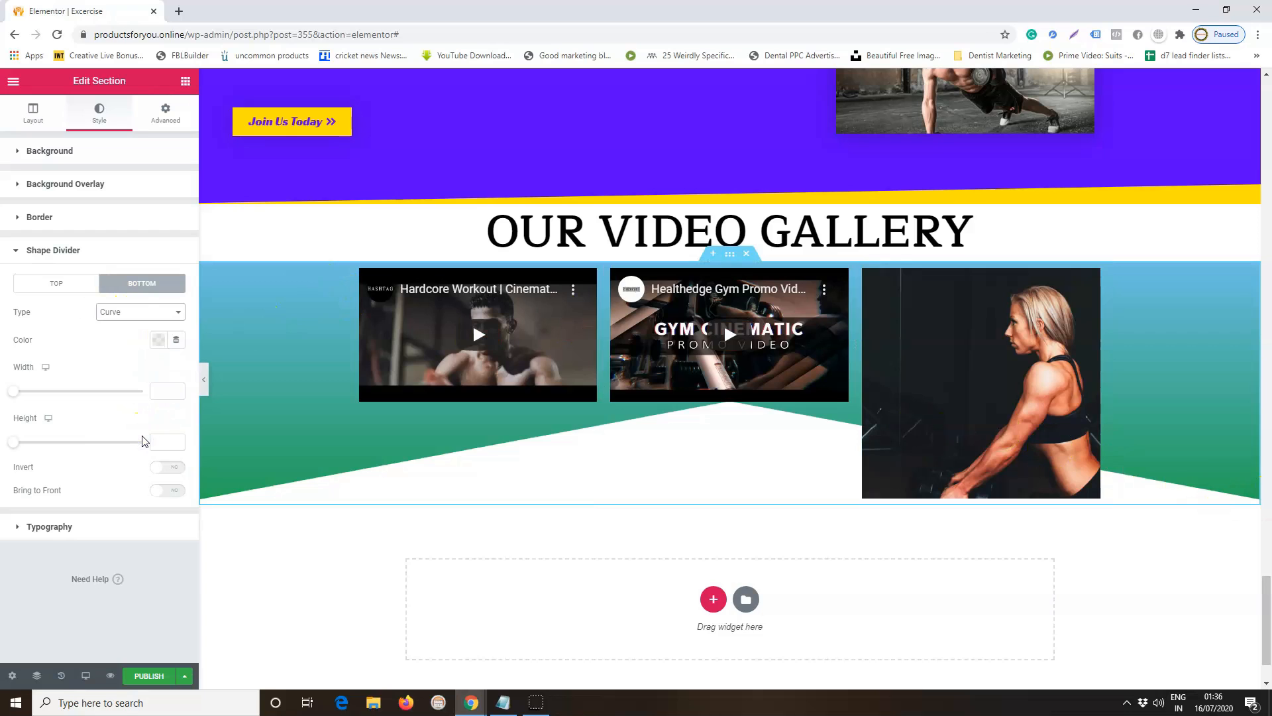
pyautogui.click(148, 312)
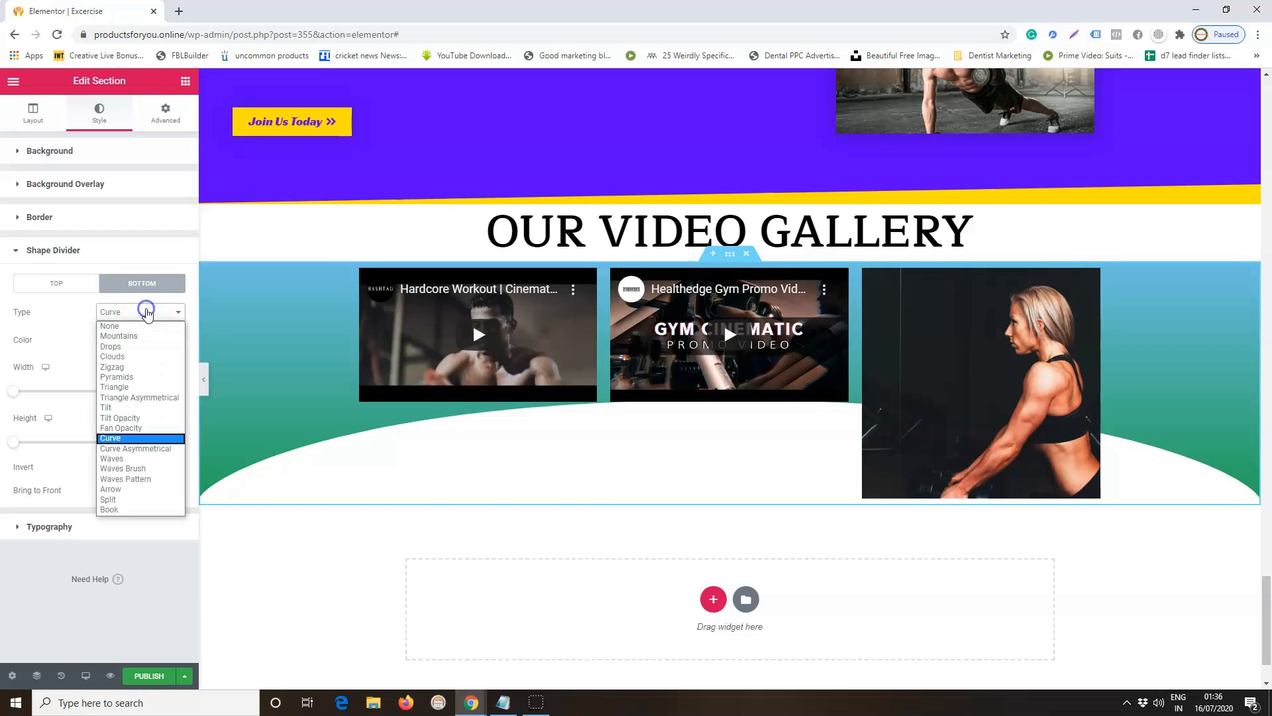
pyautogui.click(138, 366)
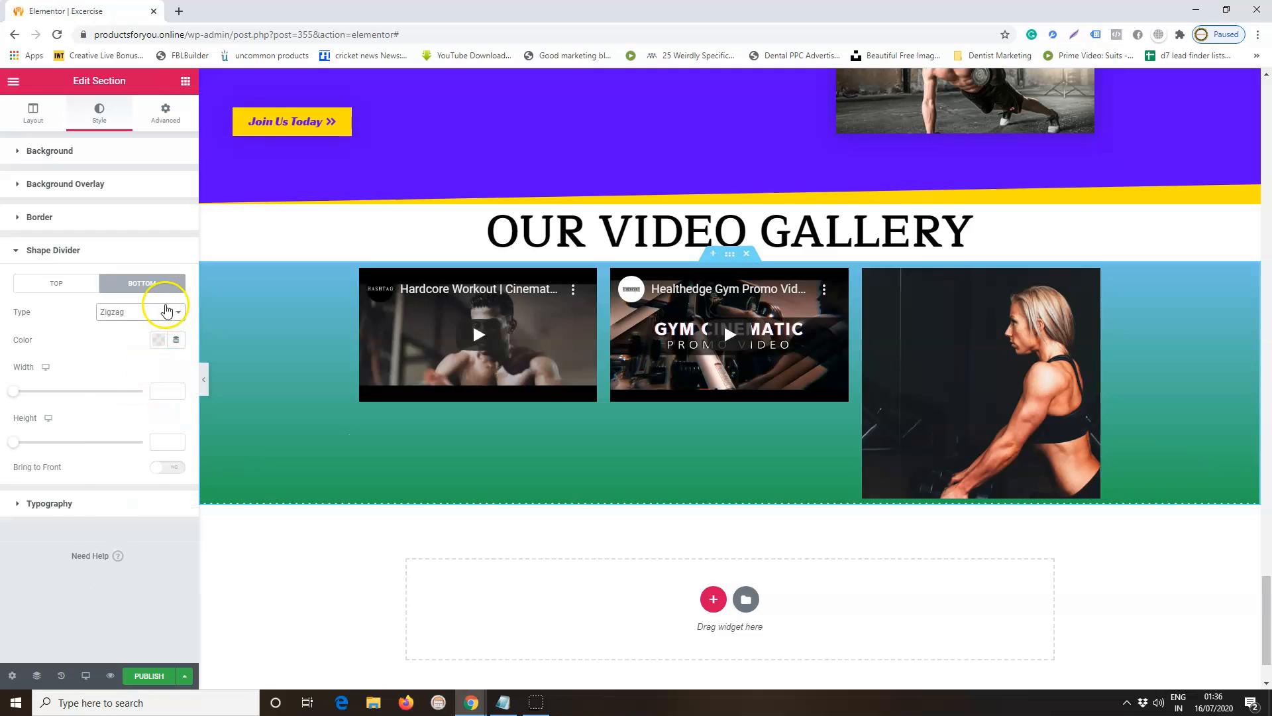
pyautogui.click(167, 312)
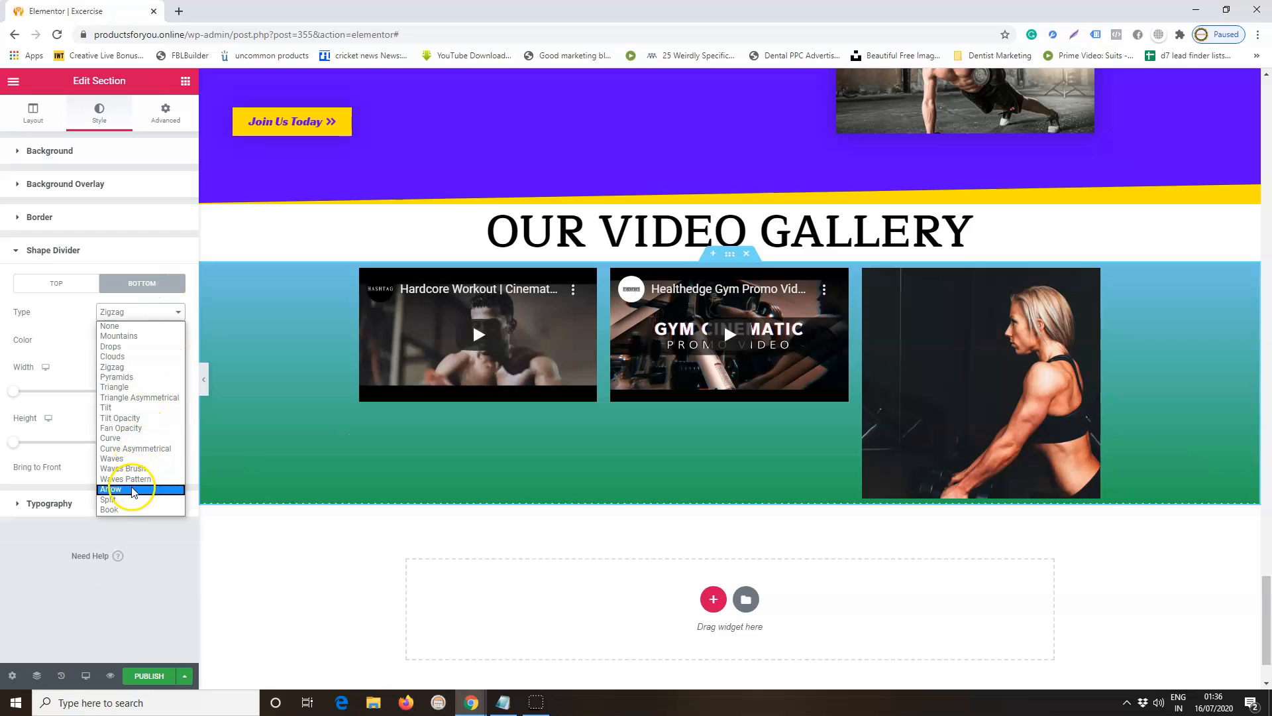
pyautogui.click(111, 499)
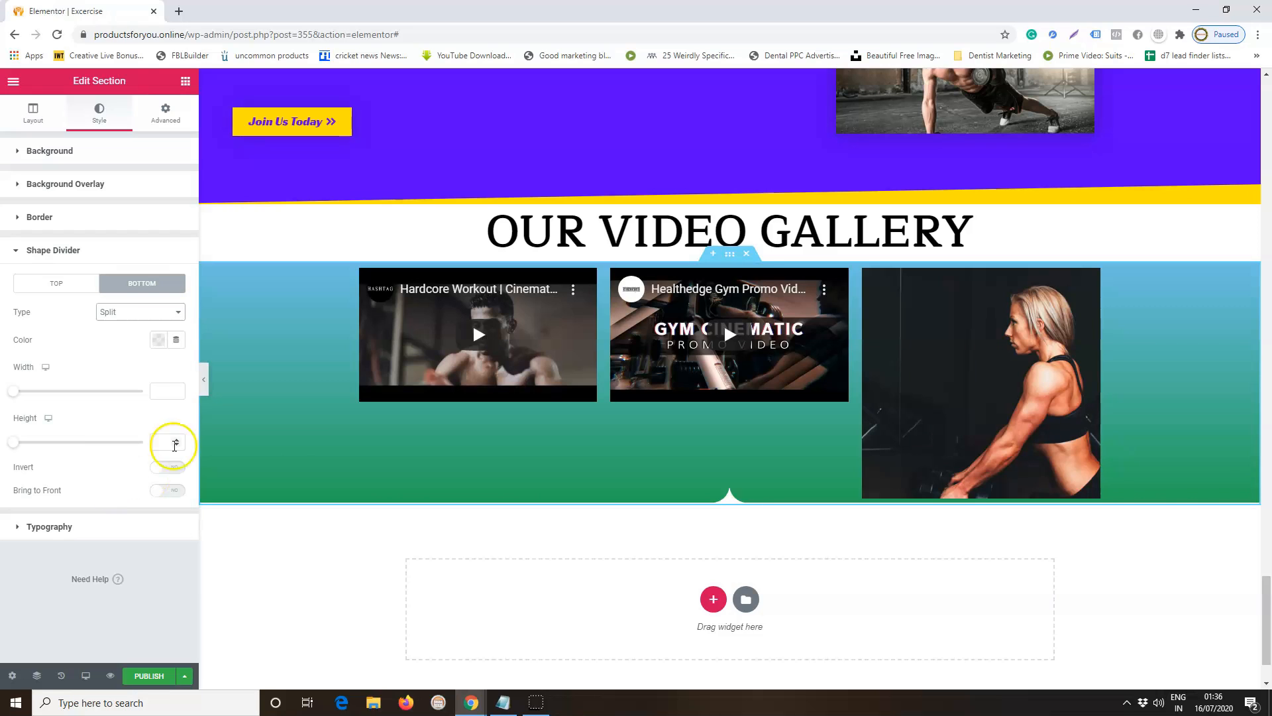
# Set the video section's bottom shape divider type to Clouds.
pyautogui.click(159, 312)
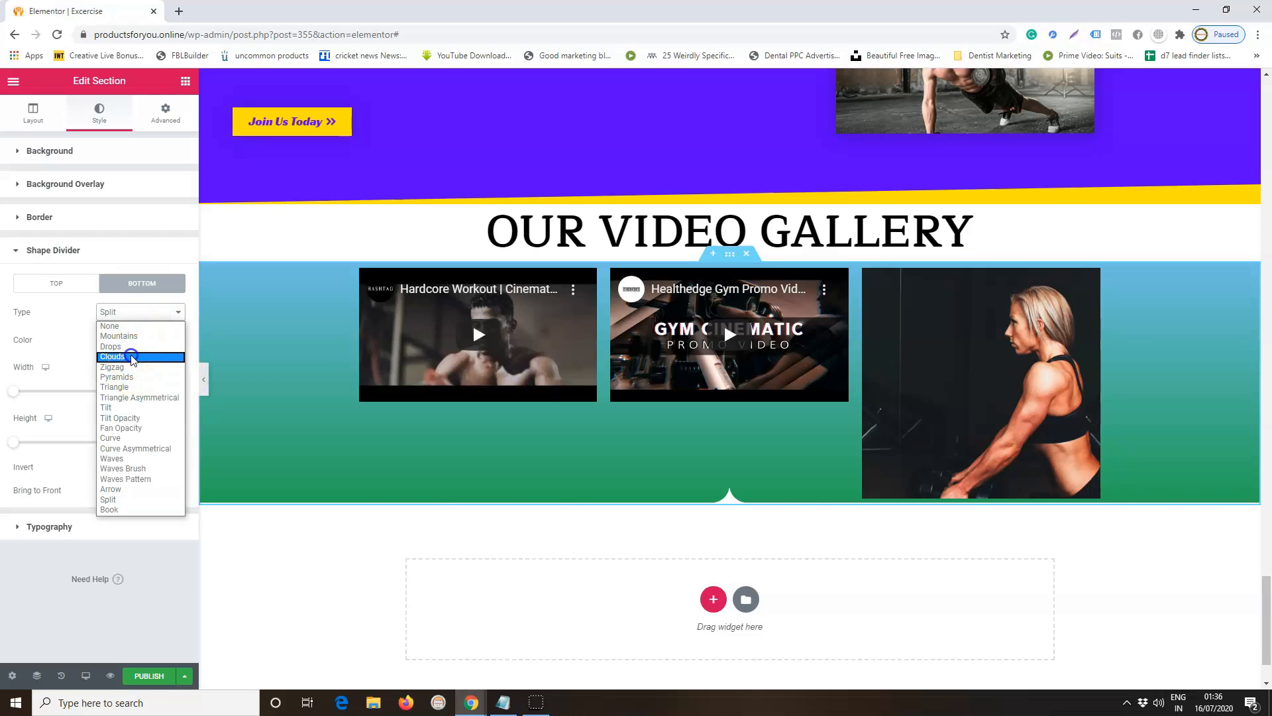
pyautogui.click(132, 360)
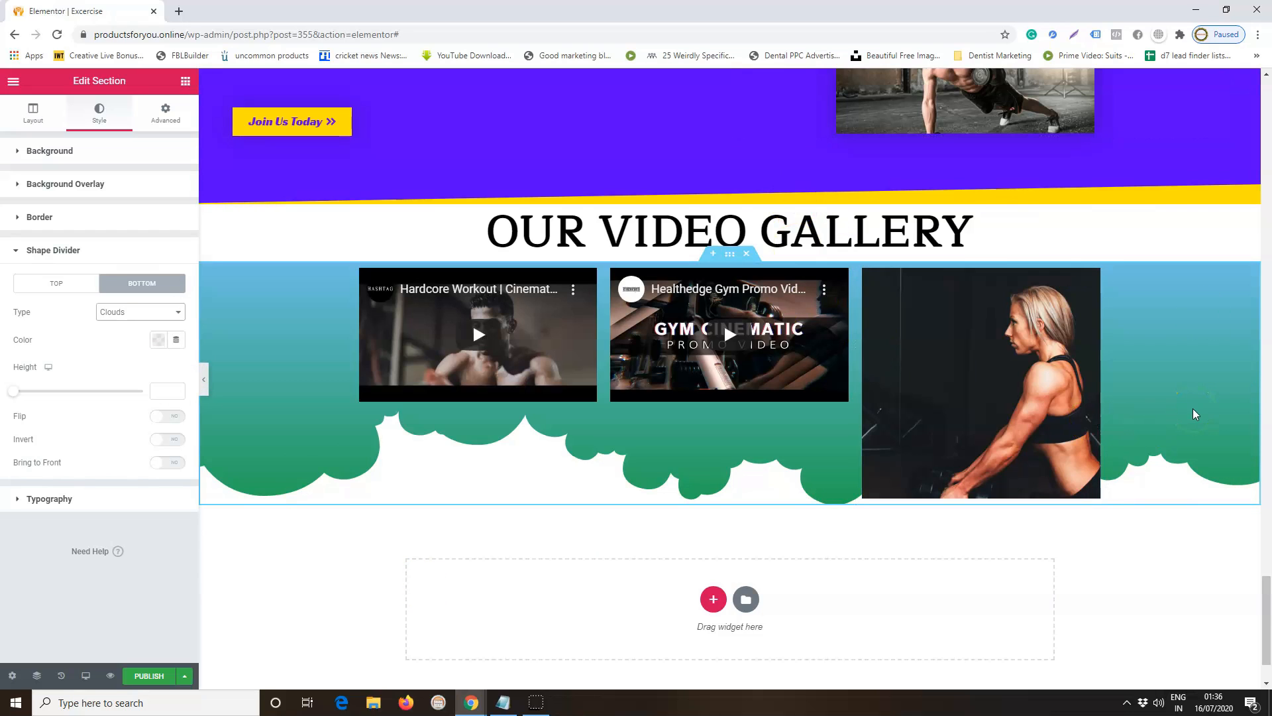
# Review the page sections between the video gallery and the header, including the trainers, workout and hero areas.
pyautogui.scroll(9, 1020, 514)
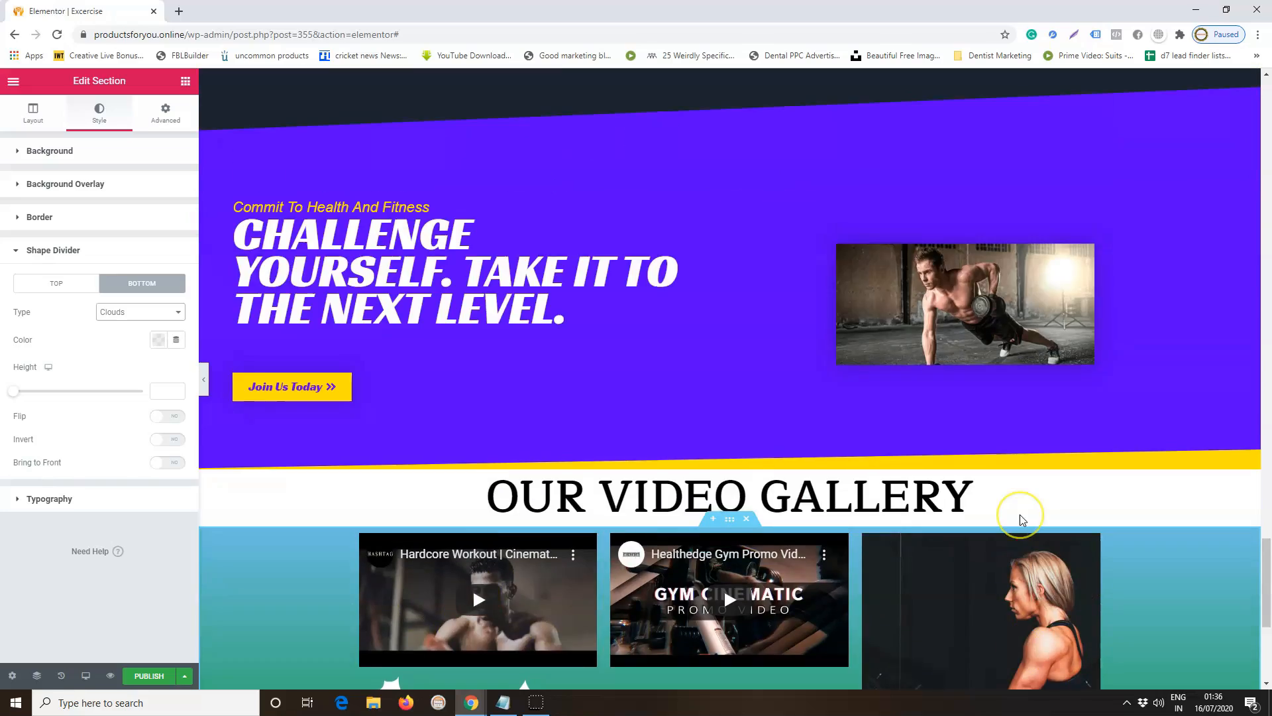
pyautogui.scroll(-5, 1020, 516)
pyautogui.scroll(20, 1020, 515)
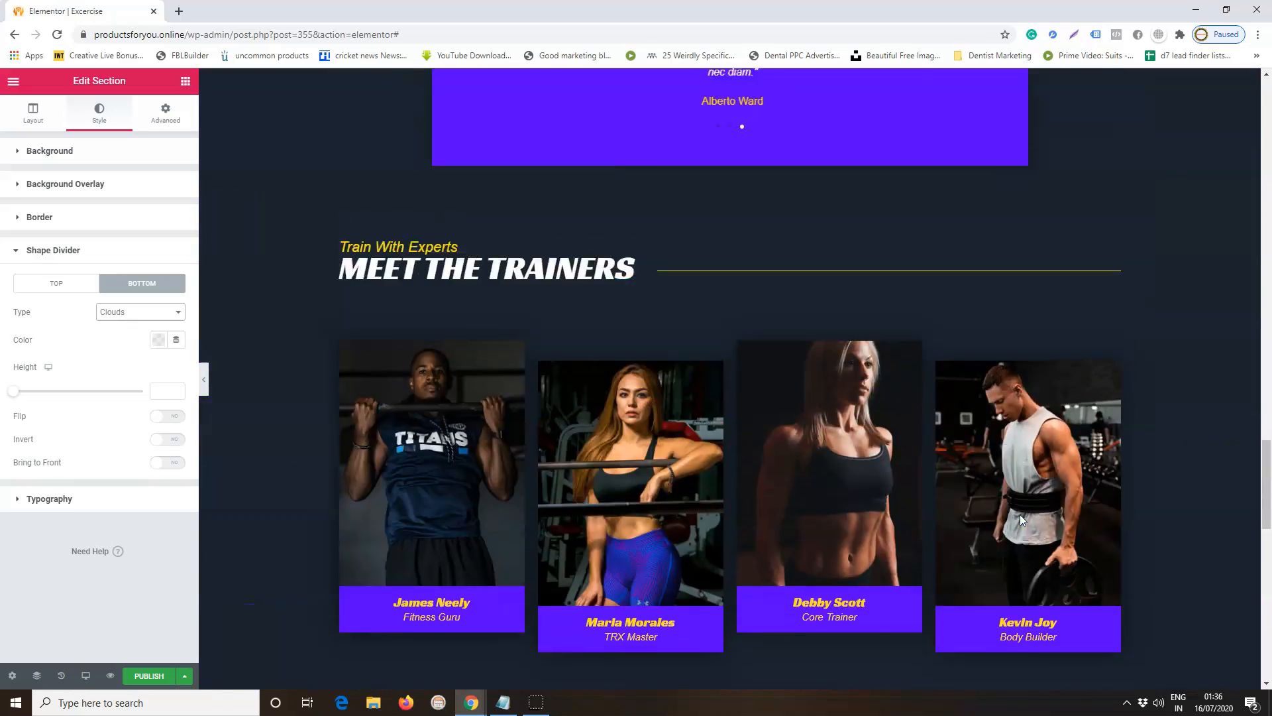
pyautogui.scroll(10, 1020, 515)
pyautogui.scroll(-4, 869, 361)
pyautogui.scroll(4, 1126, 205)
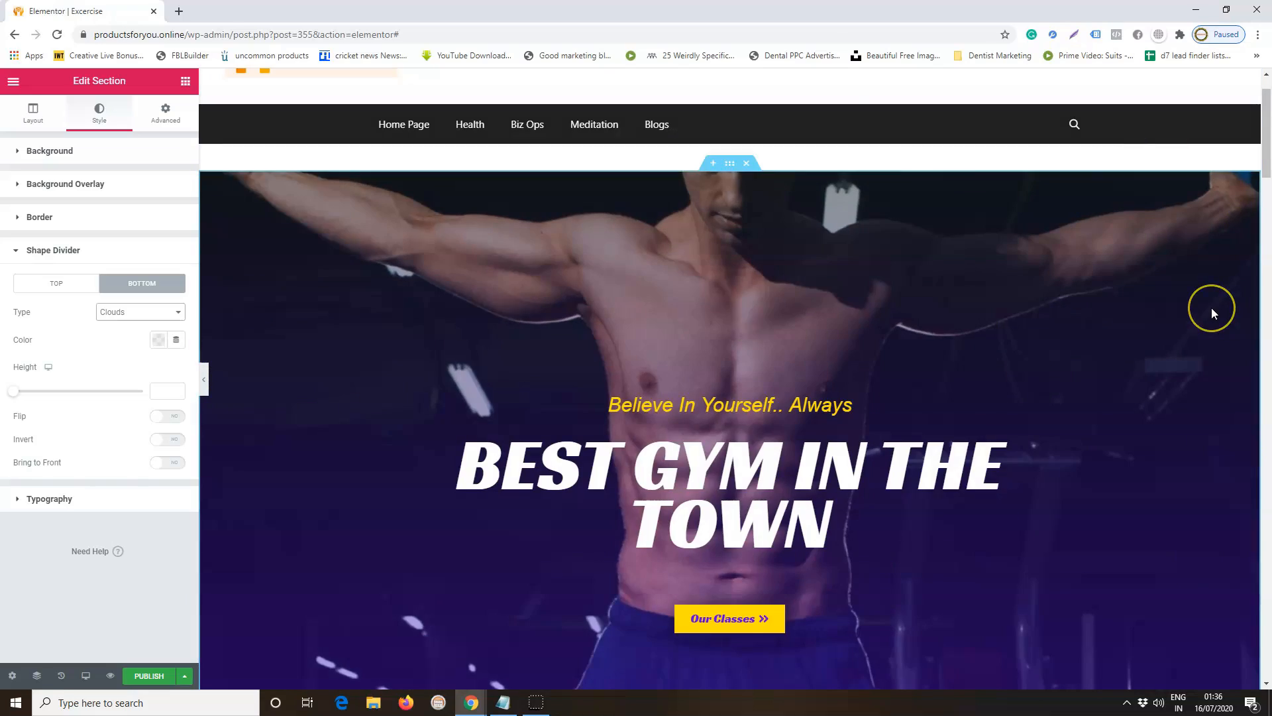
pyautogui.scroll(-8, 1211, 307)
pyautogui.scroll(-15, 1212, 308)
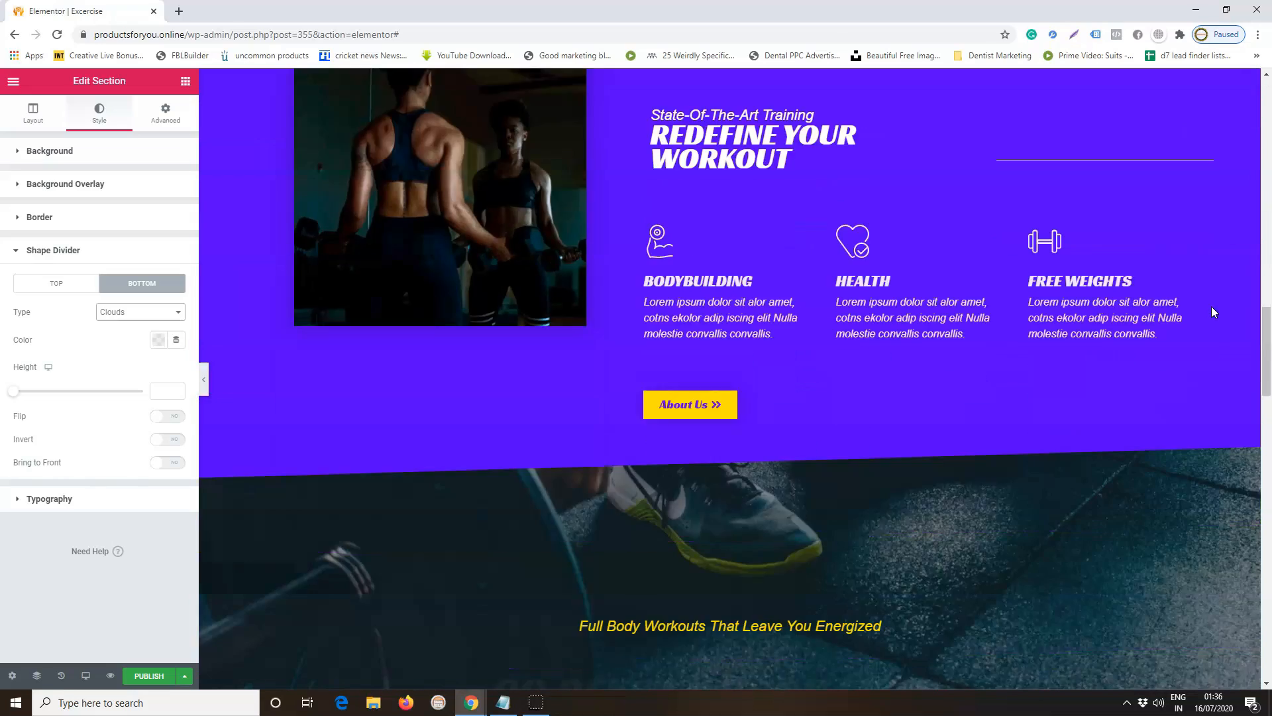
pyautogui.scroll(-5, 1212, 306)
pyautogui.scroll(20, 1212, 307)
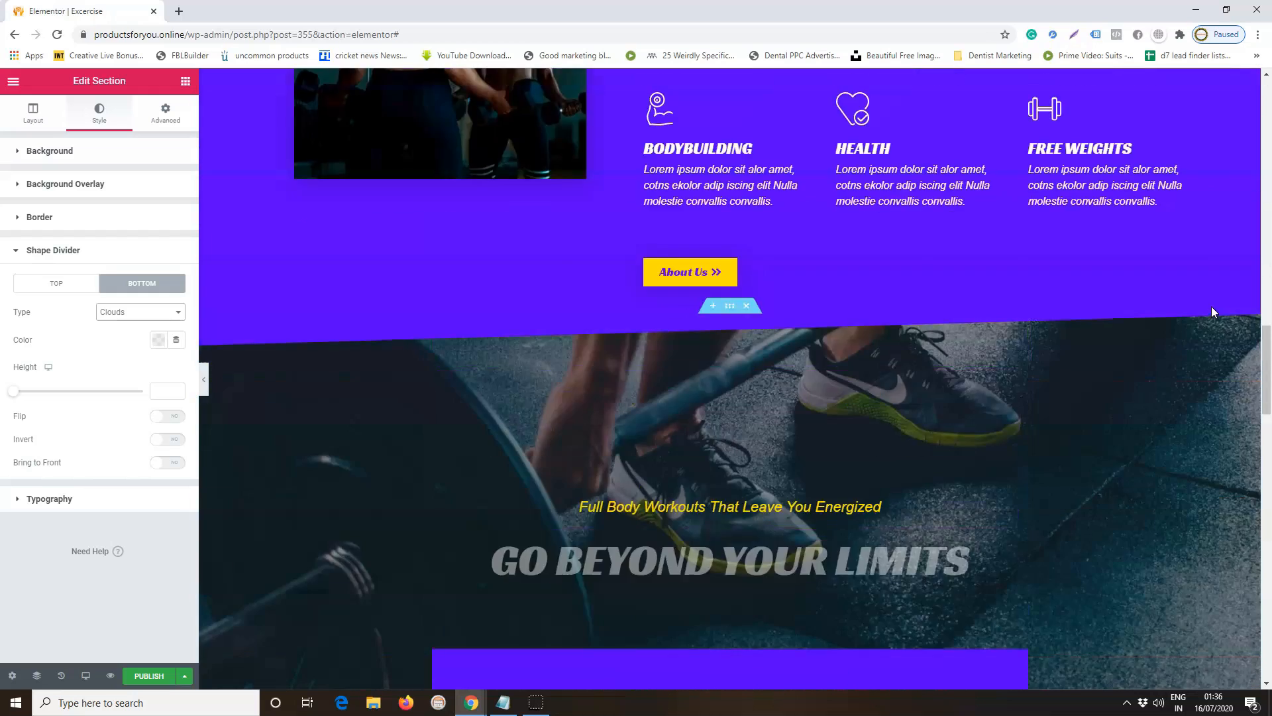
pyautogui.scroll(2, 1211, 306)
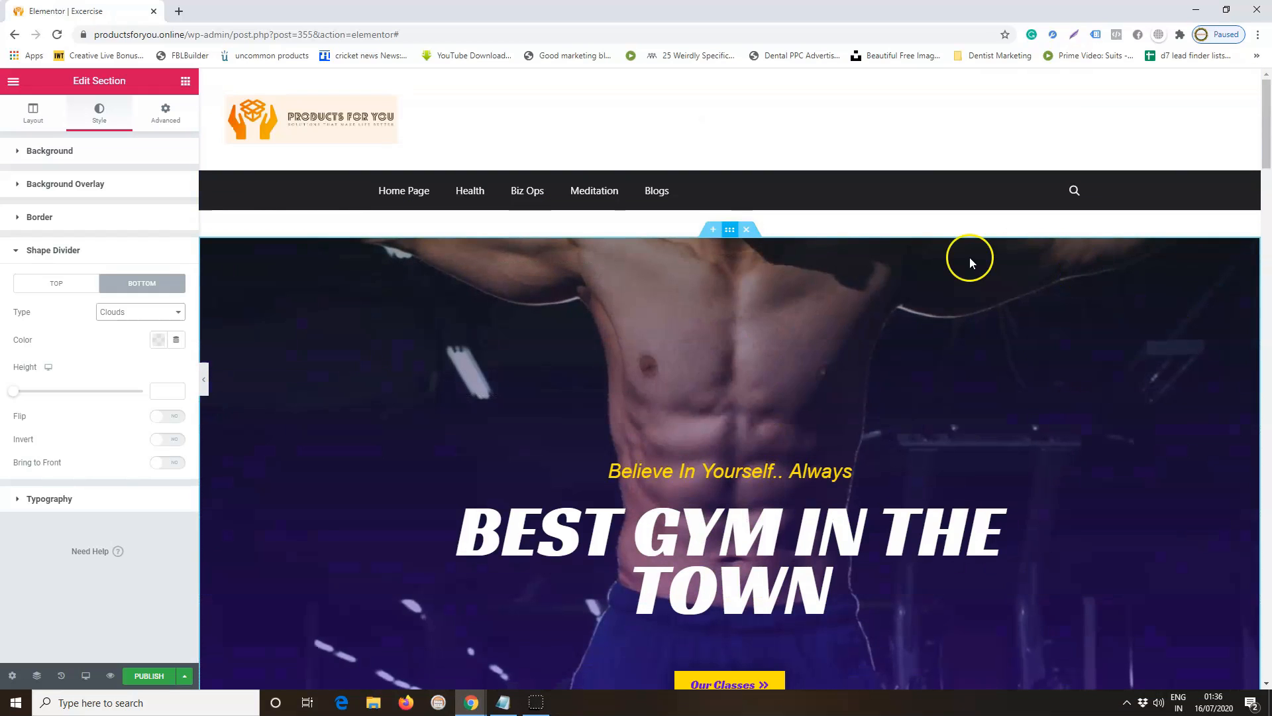
# Open the hero section's background style settings and inspect its background image in the media library without replacing it.
pyautogui.click(729, 229)
pyautogui.rightClick(729, 229)
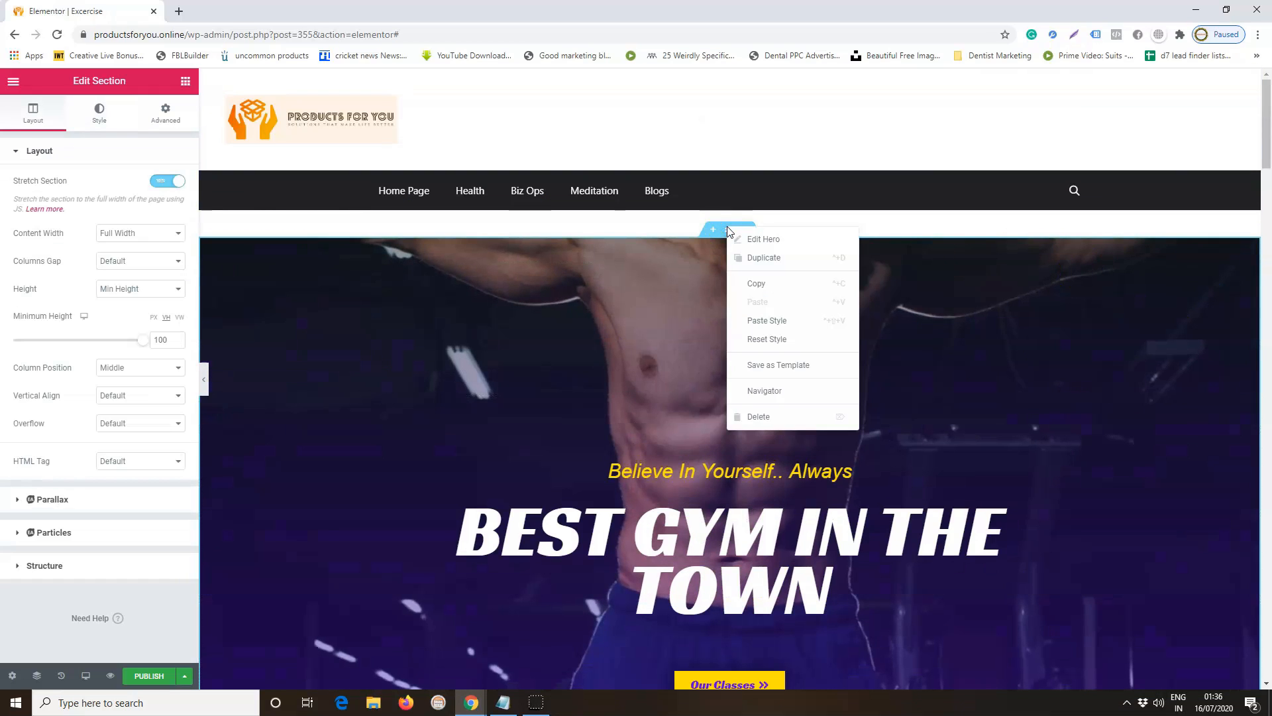
pyautogui.click(766, 248)
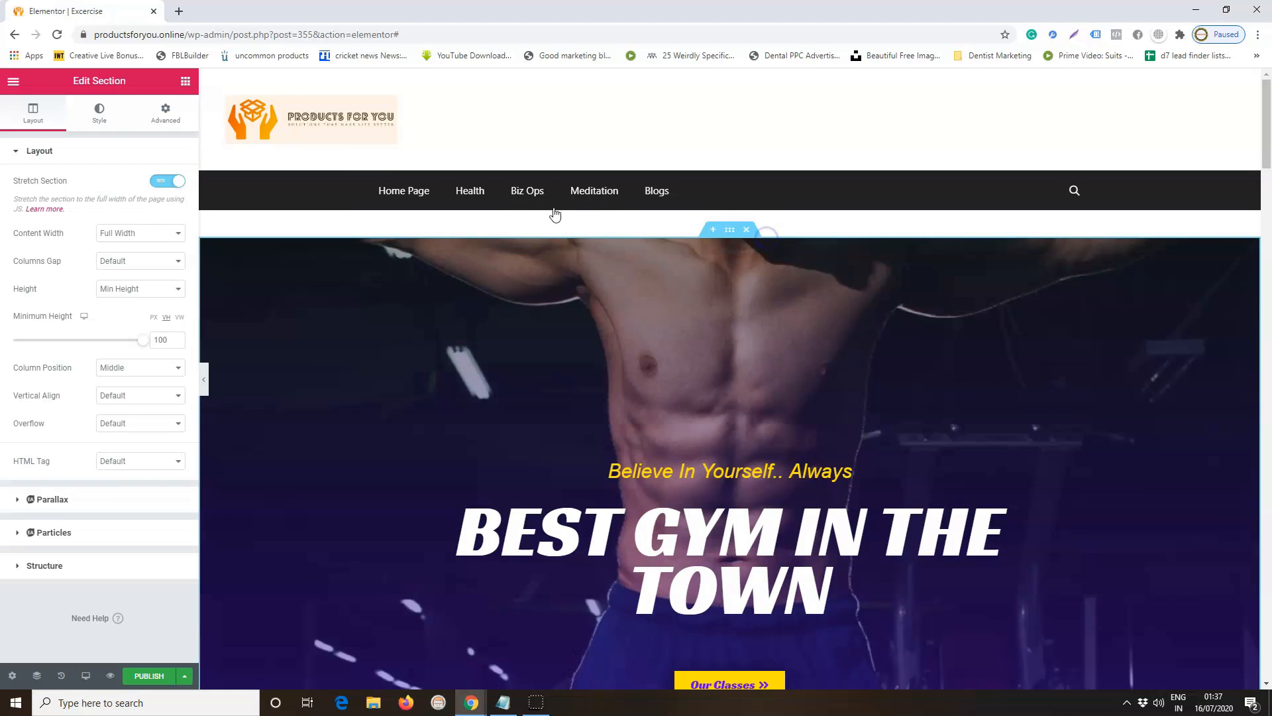
pyautogui.click(87, 108)
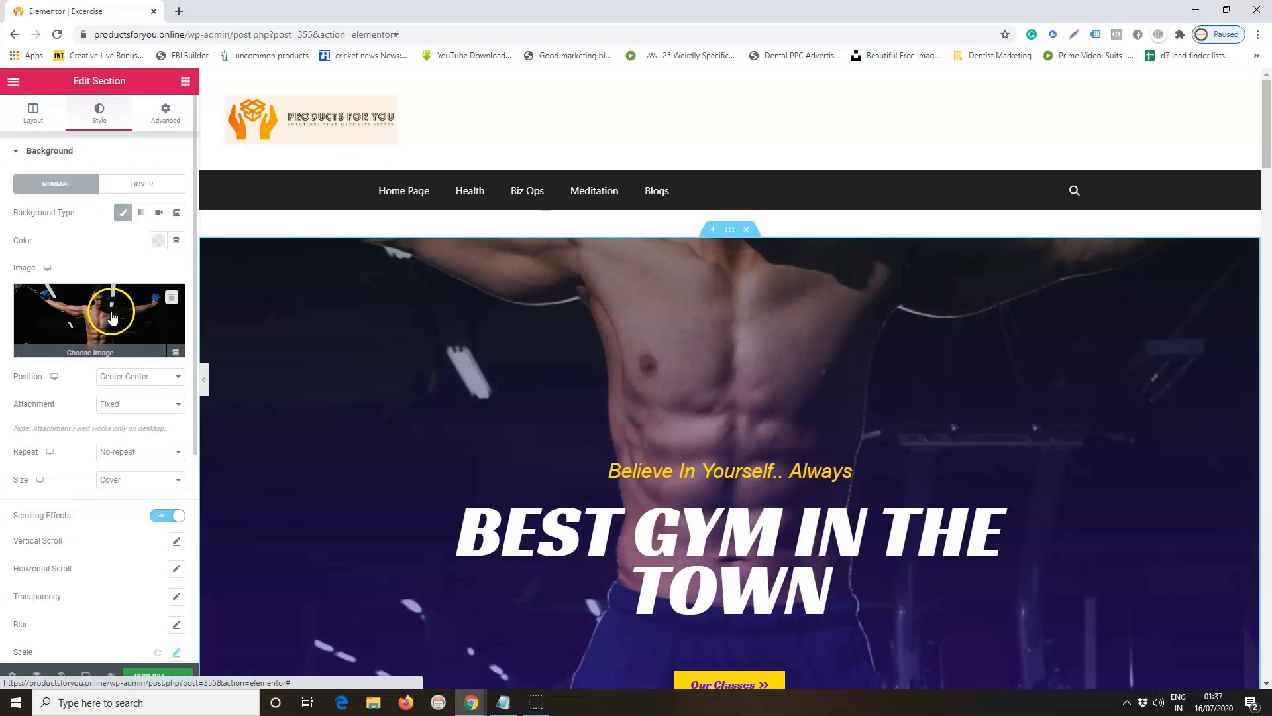
pyautogui.click(91, 305)
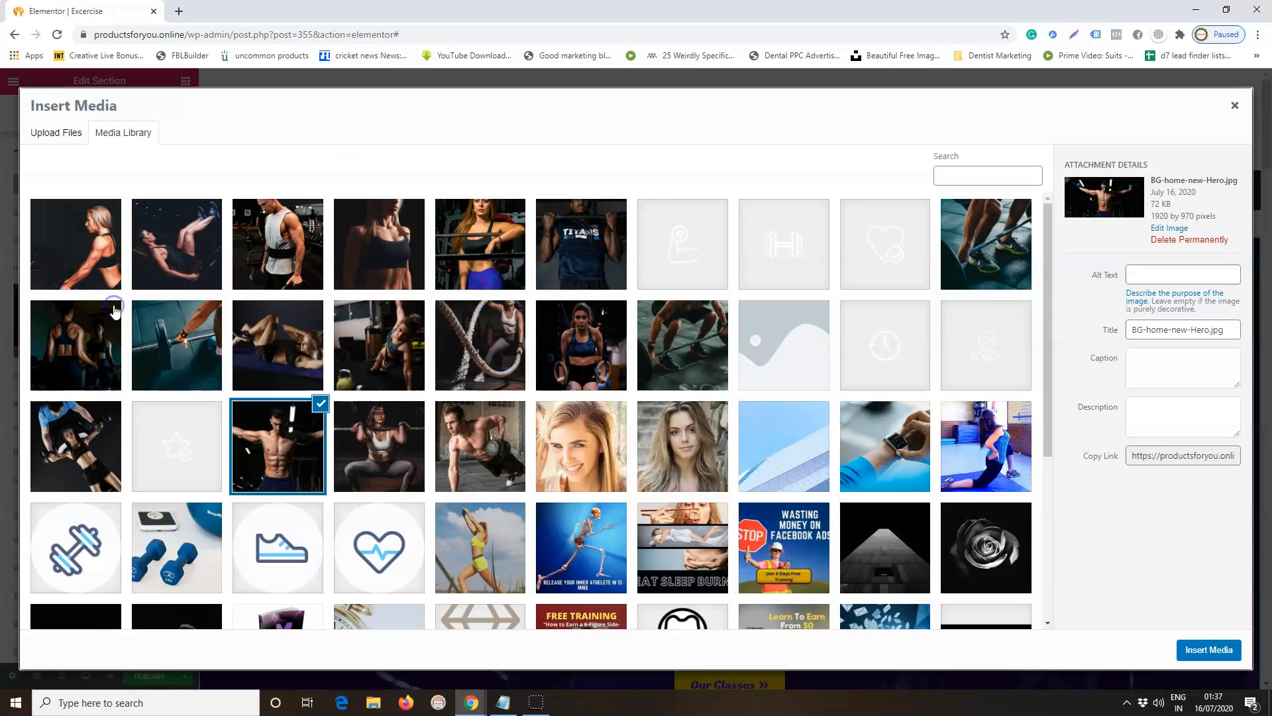
pyautogui.click(1236, 105)
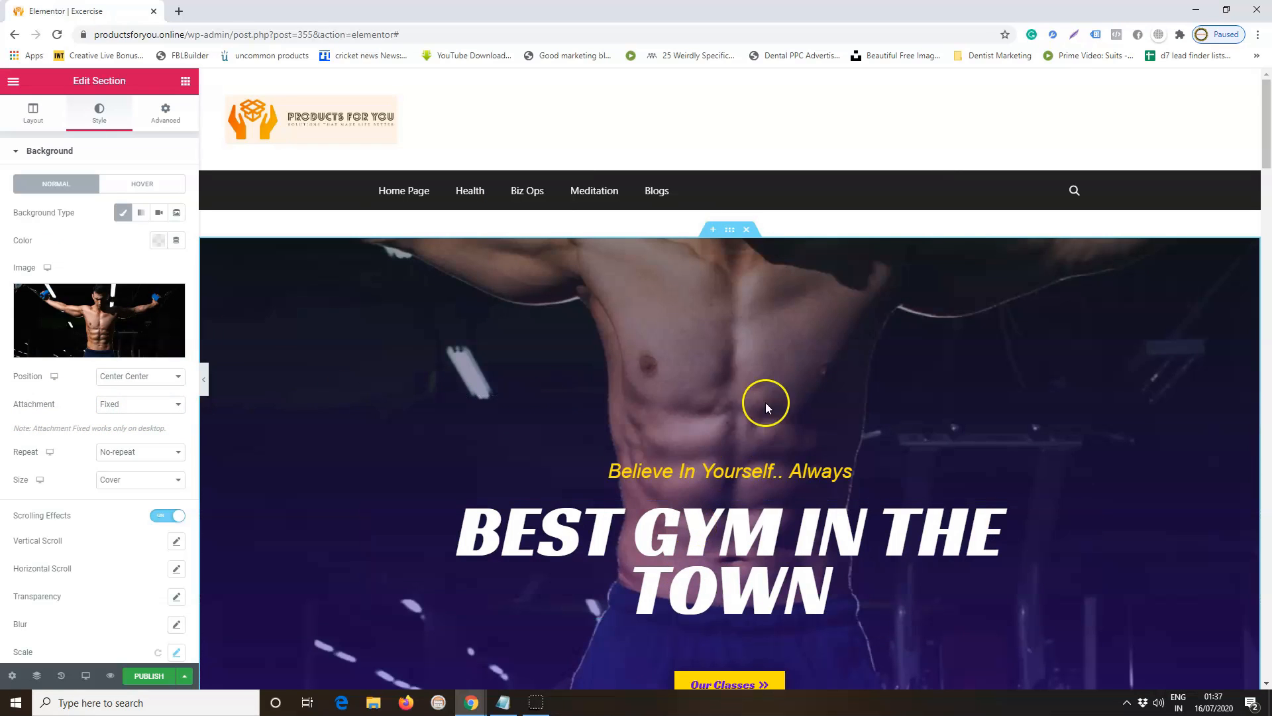
# Try the Scroll attachment for the hero section's background image and examine how it behaves along the page.
pyautogui.scroll(-5, 782, 321)
pyautogui.scroll(-6, 782, 321)
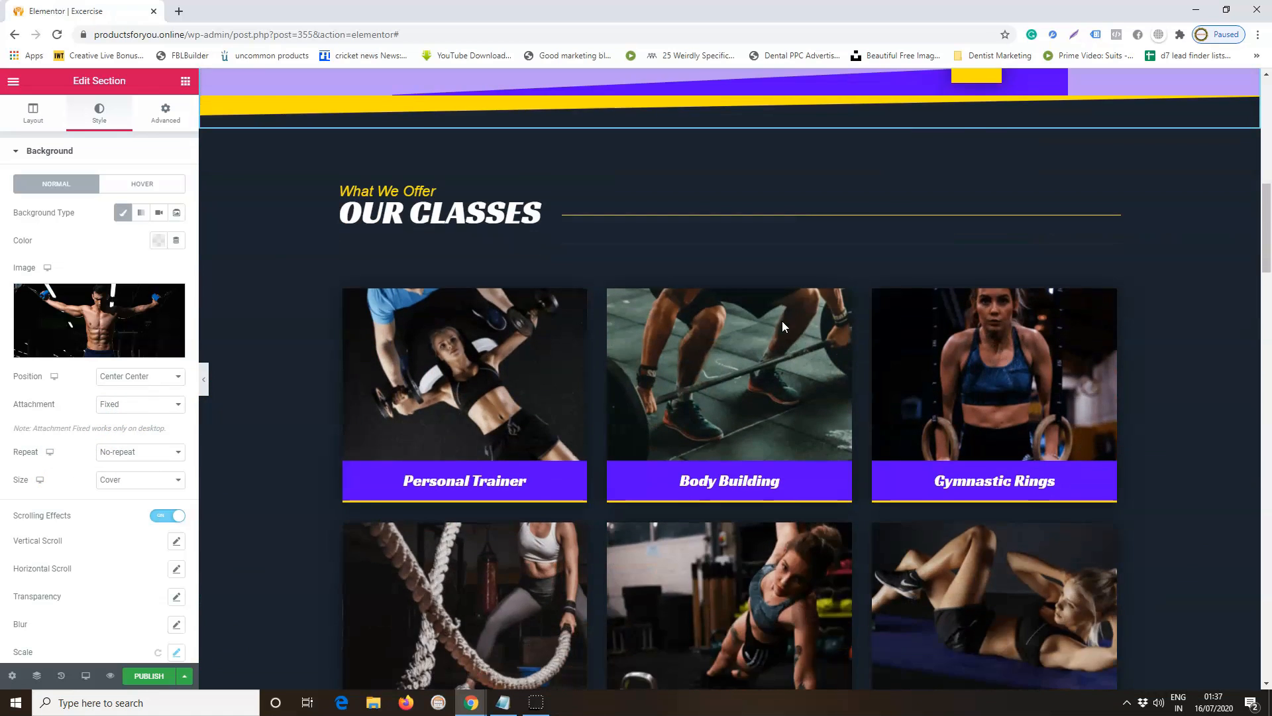
pyautogui.scroll(4, 782, 321)
pyautogui.scroll(6, 782, 325)
pyautogui.click(144, 403)
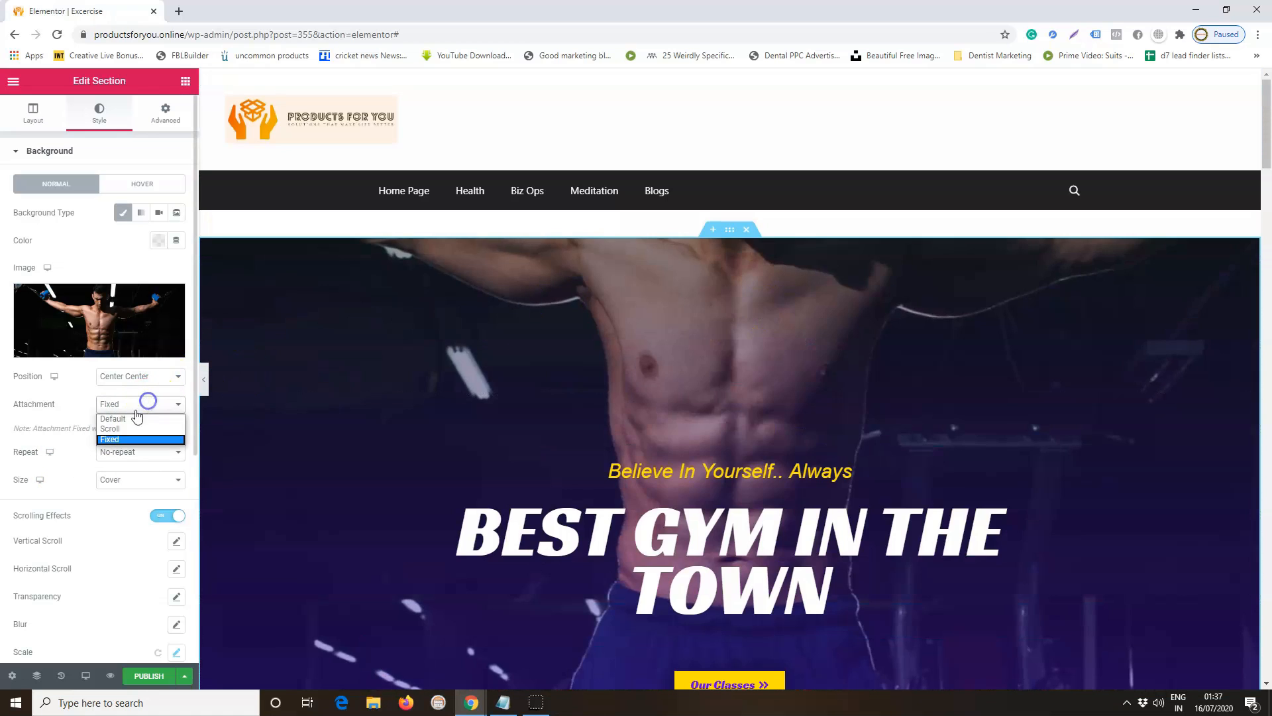
pyautogui.click(110, 428)
pyautogui.scroll(-2, 877, 406)
pyautogui.scroll(-15, 877, 411)
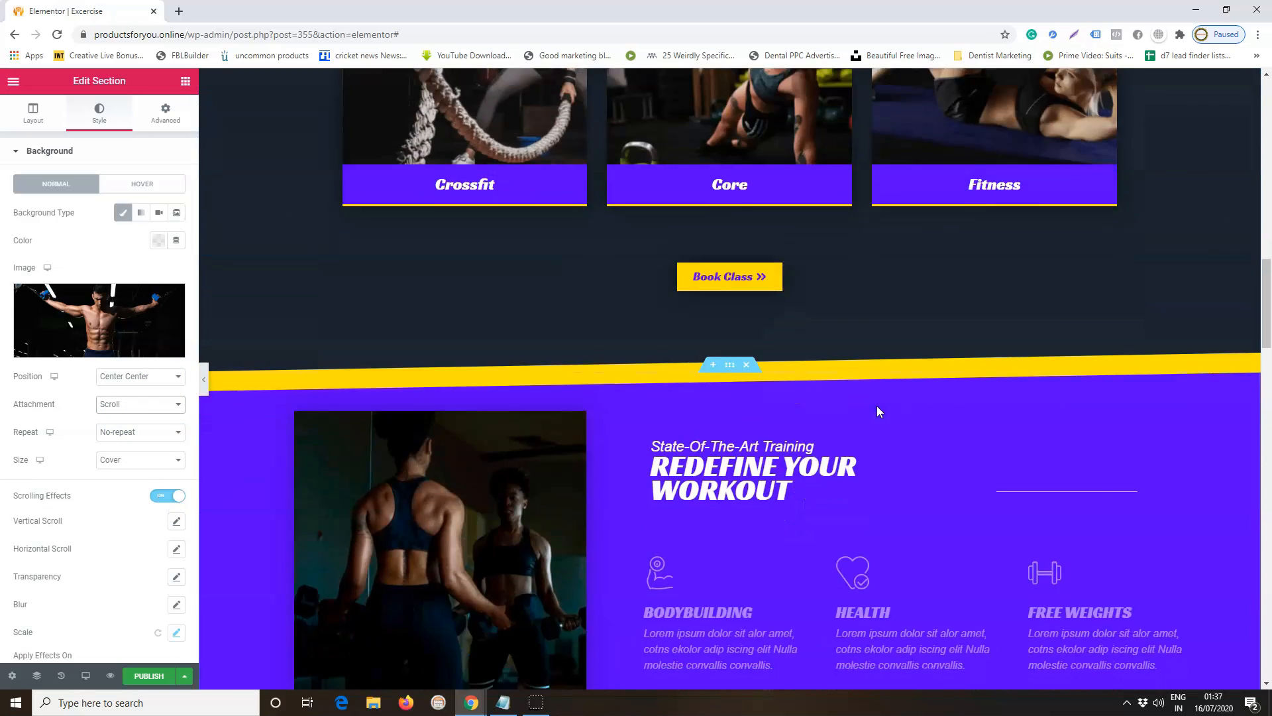
pyautogui.scroll(15, 877, 406)
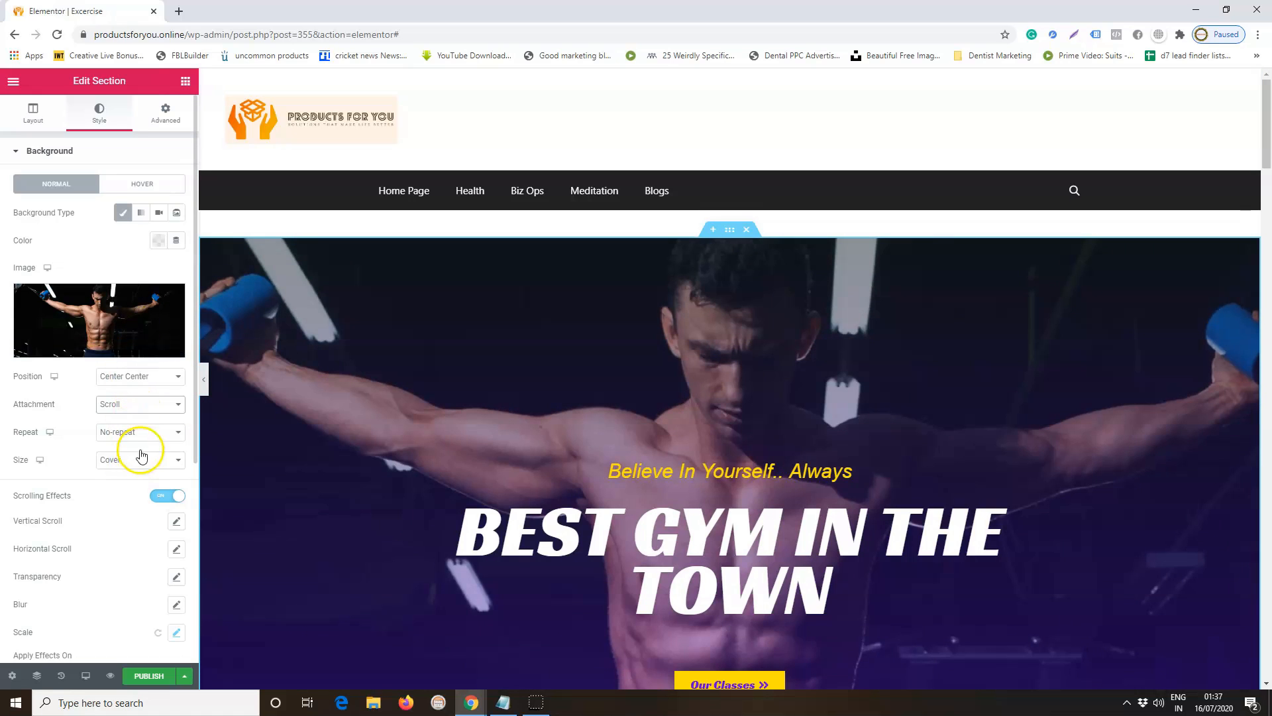
# Set the hero background image's attachment back to Fixed and examine its behavior along the page.
pyautogui.click(141, 403)
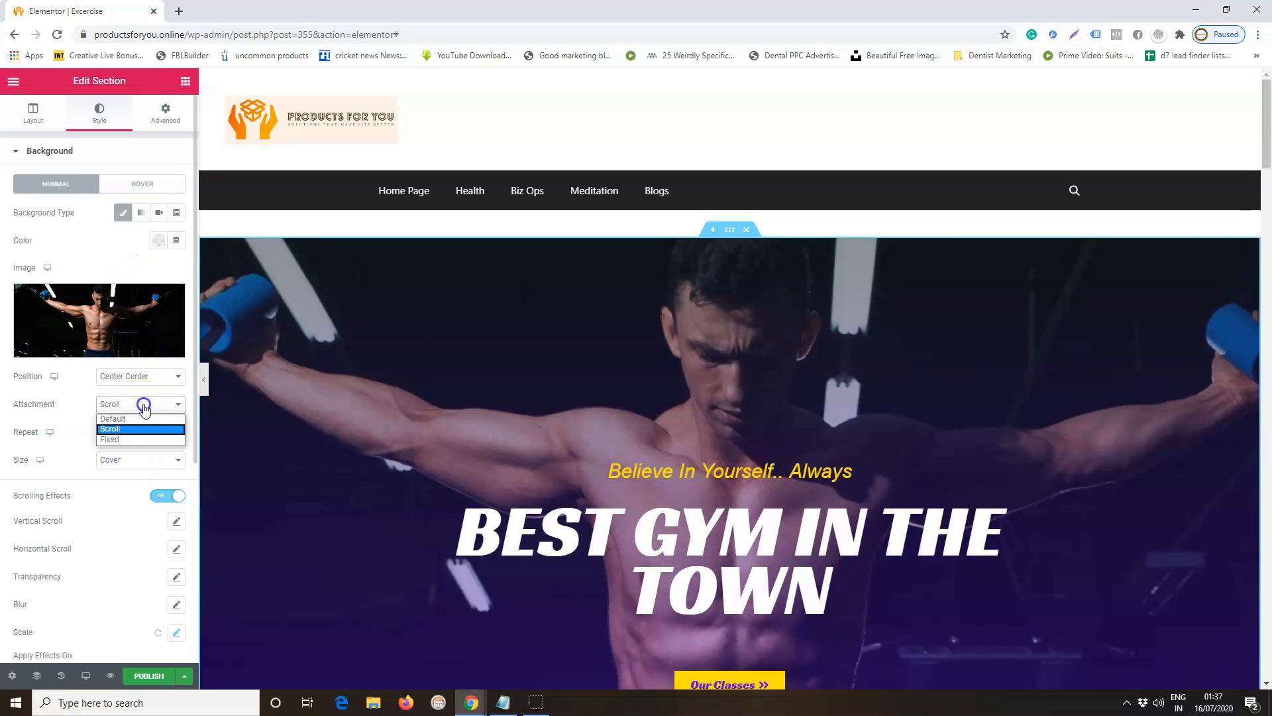
pyautogui.click(122, 440)
pyautogui.scroll(-15, 832, 419)
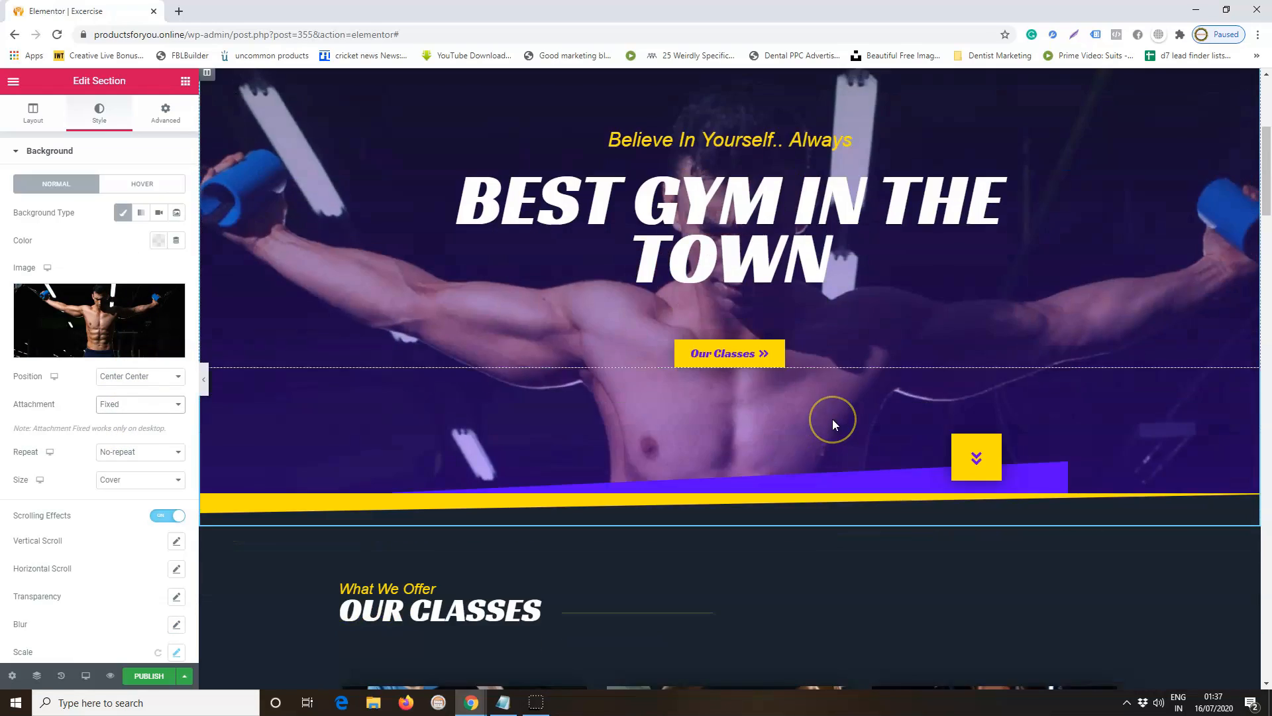
pyautogui.scroll(-20, 833, 419)
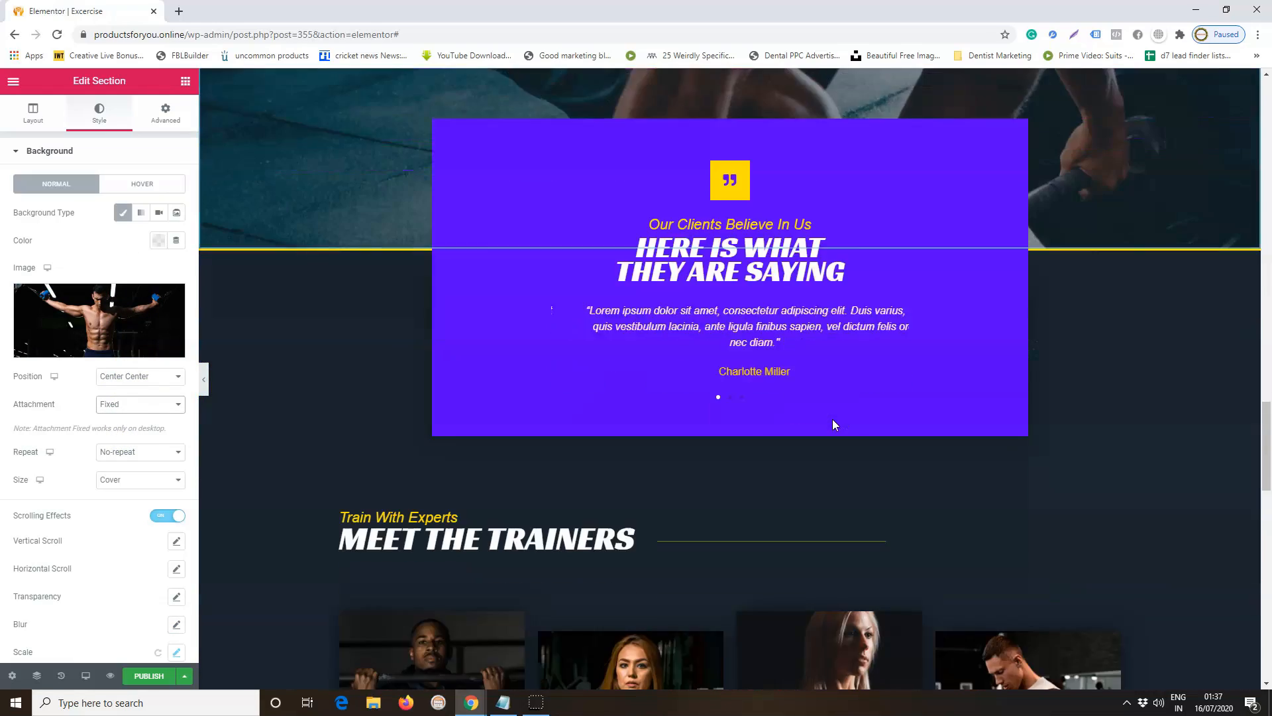
pyautogui.scroll(20, 832, 419)
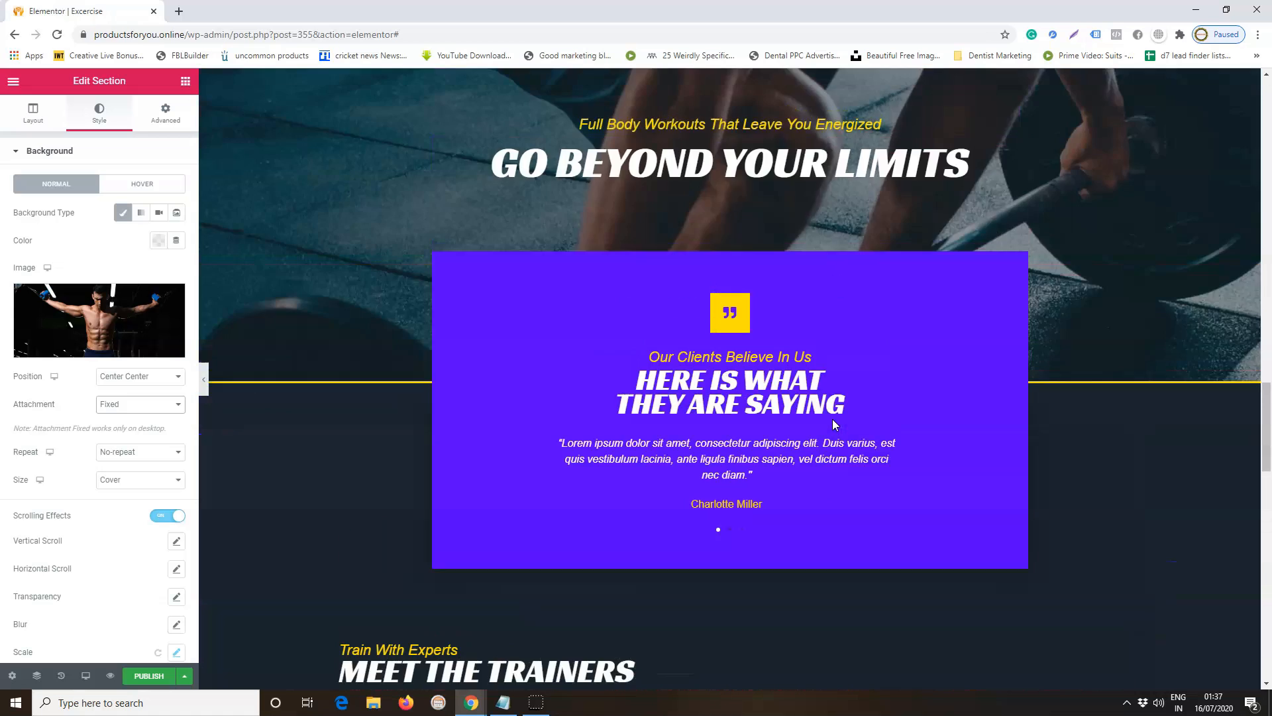
pyautogui.scroll(4, 832, 419)
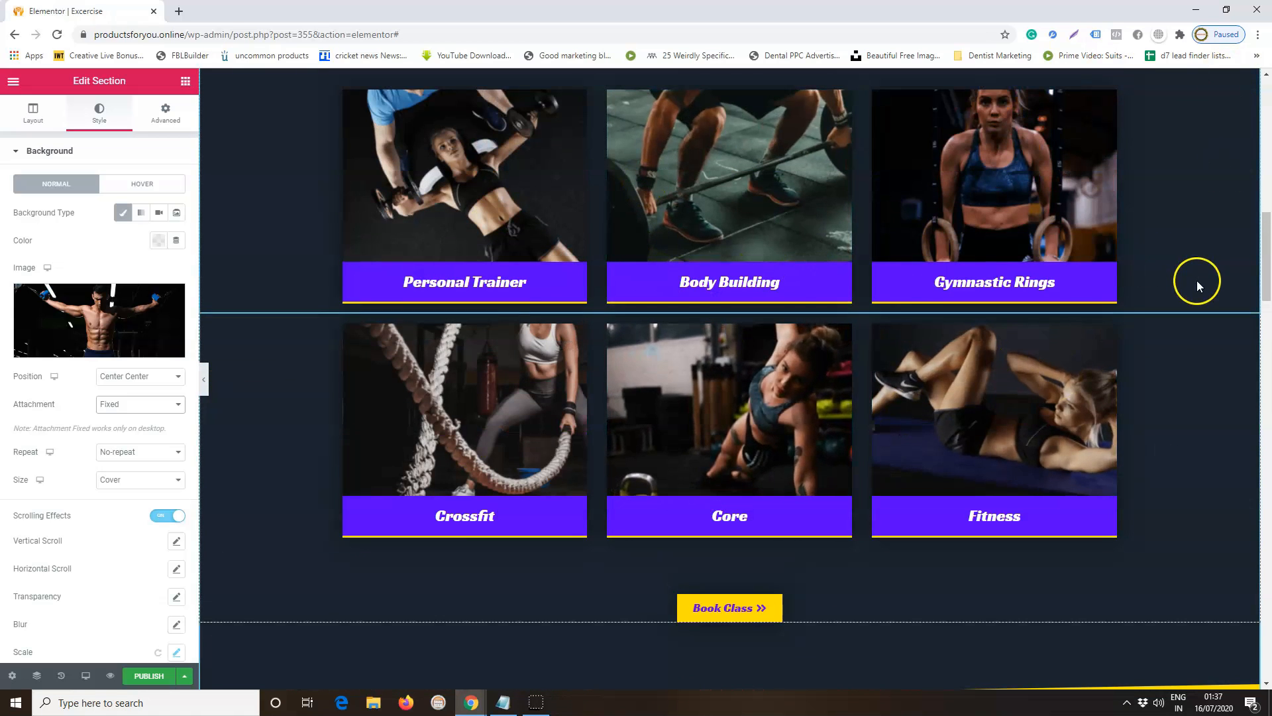
pyautogui.scroll(12, 1197, 280)
pyautogui.scroll(2, 1199, 281)
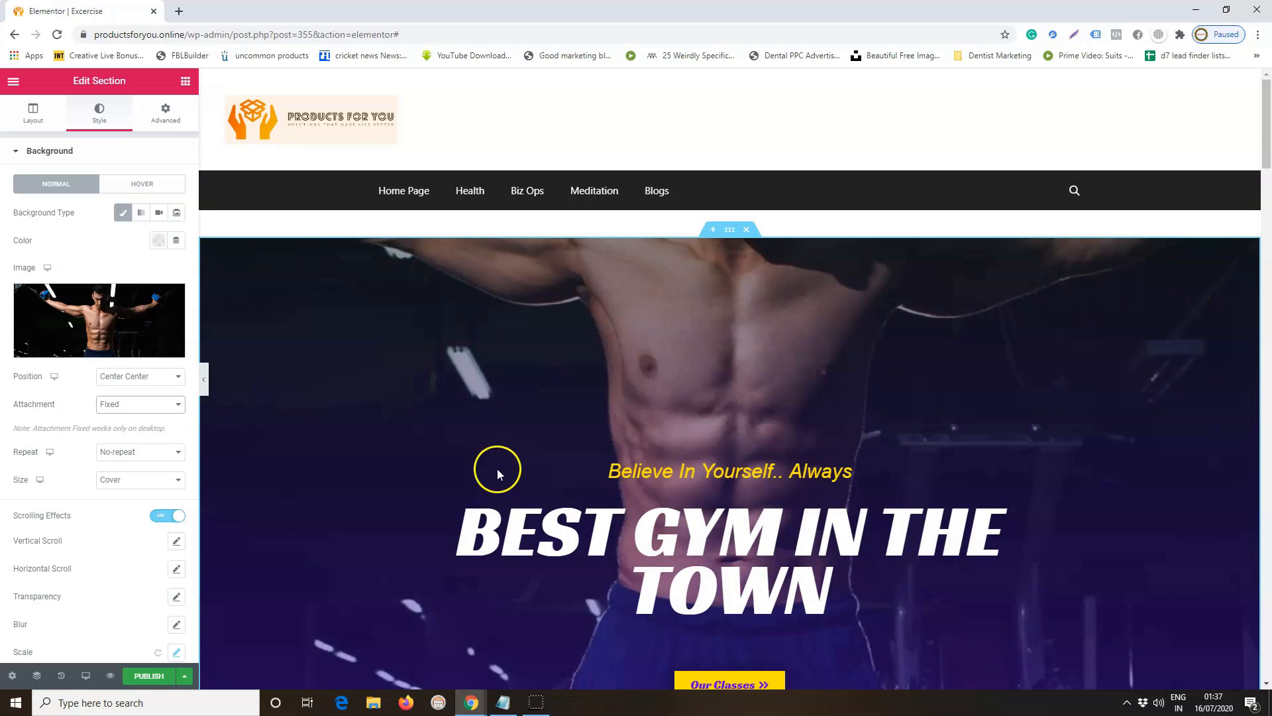
# Switch the preview to Mobile and examine the hero, classes and following sections at that size.
pyautogui.click(86, 676)
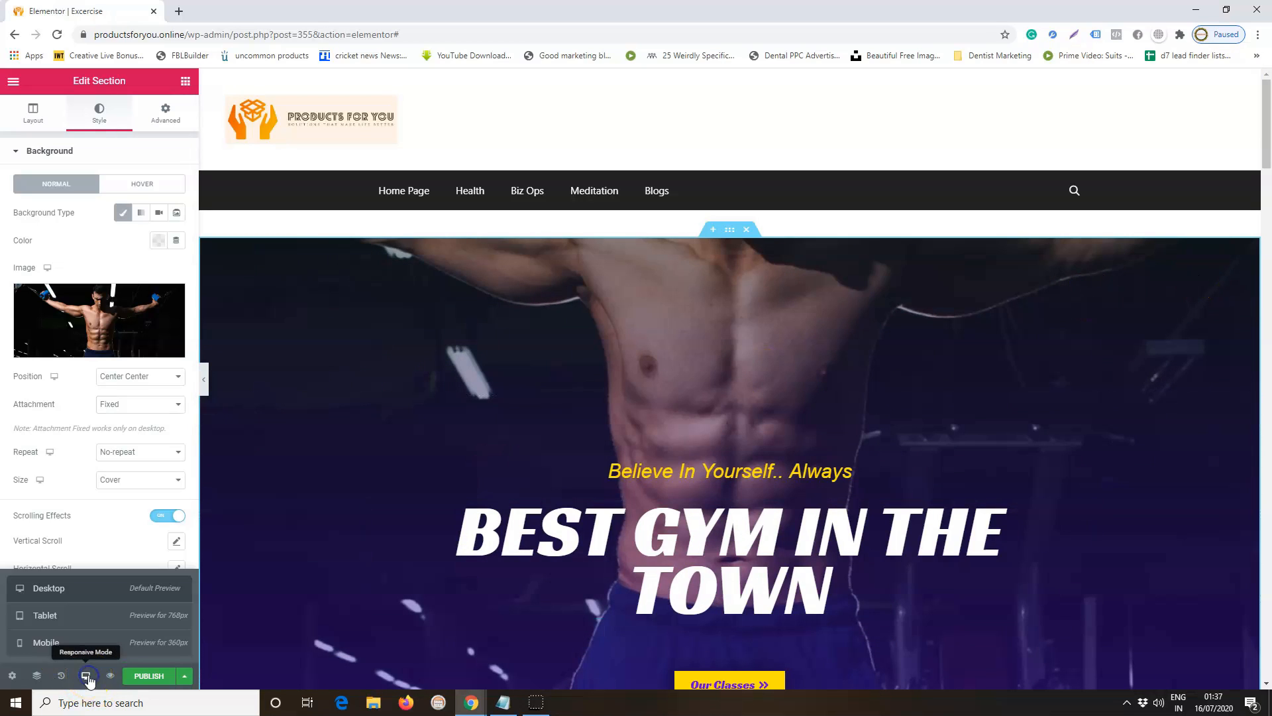
pyautogui.click(46, 643)
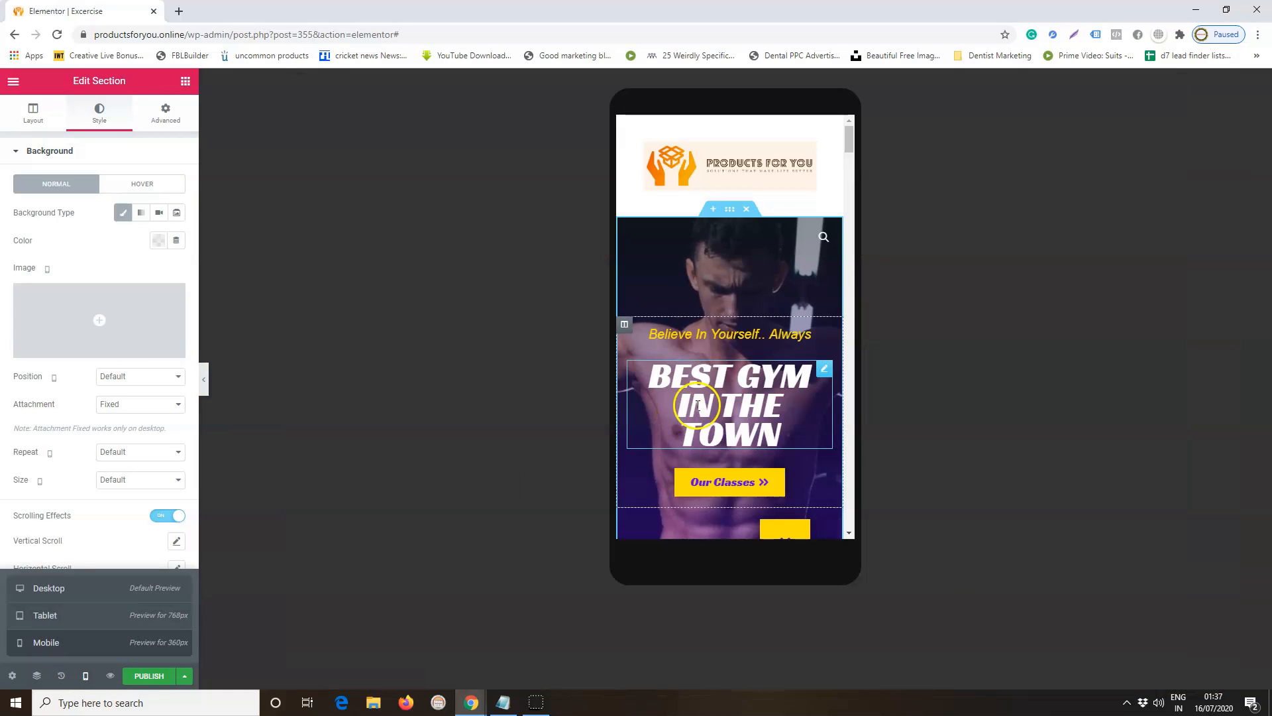
pyautogui.scroll(-2, 741, 296)
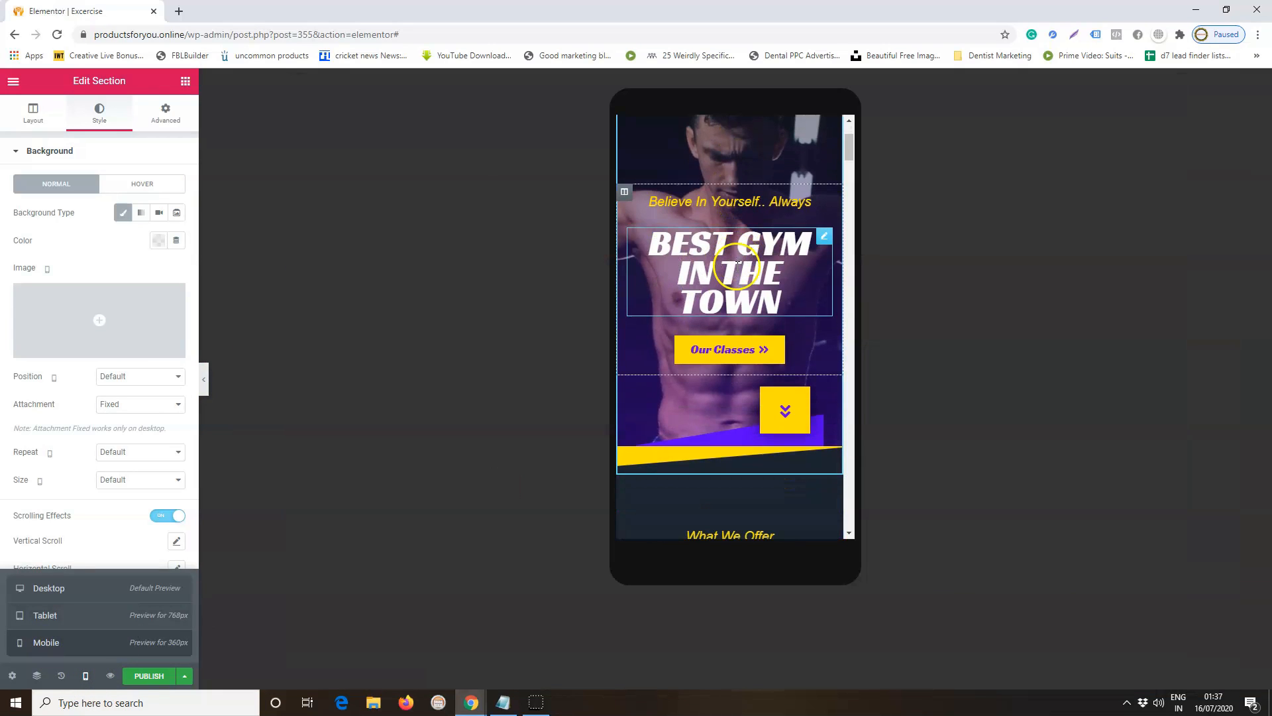
pyautogui.scroll(-7, 738, 264)
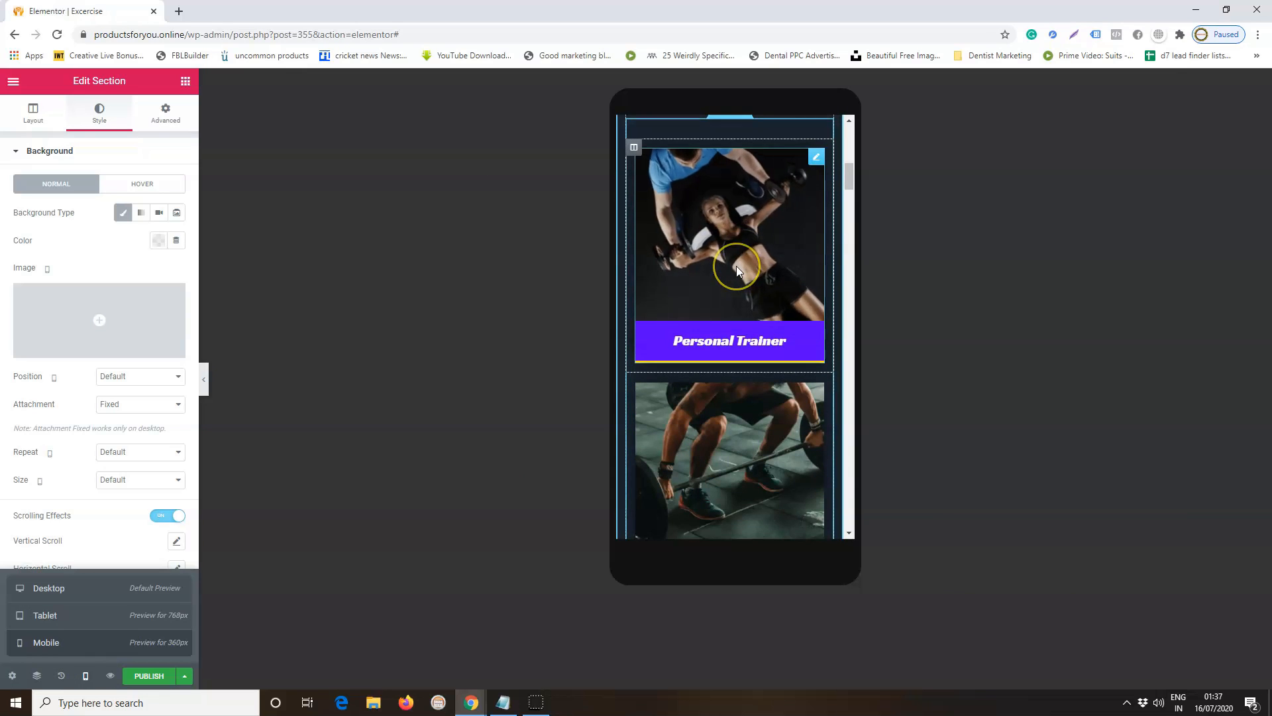
pyautogui.scroll(-7, 737, 266)
pyautogui.scroll(-8, 736, 266)
pyautogui.scroll(-5, 737, 271)
pyautogui.scroll(9, 737, 271)
pyautogui.scroll(6, 737, 267)
pyautogui.scroll(-3, 737, 267)
pyautogui.scroll(-5, 737, 268)
# Delete the Core and Fitness call-to-action cards from the Our Classes section in the mobile preview.
pyautogui.click(814, 260)
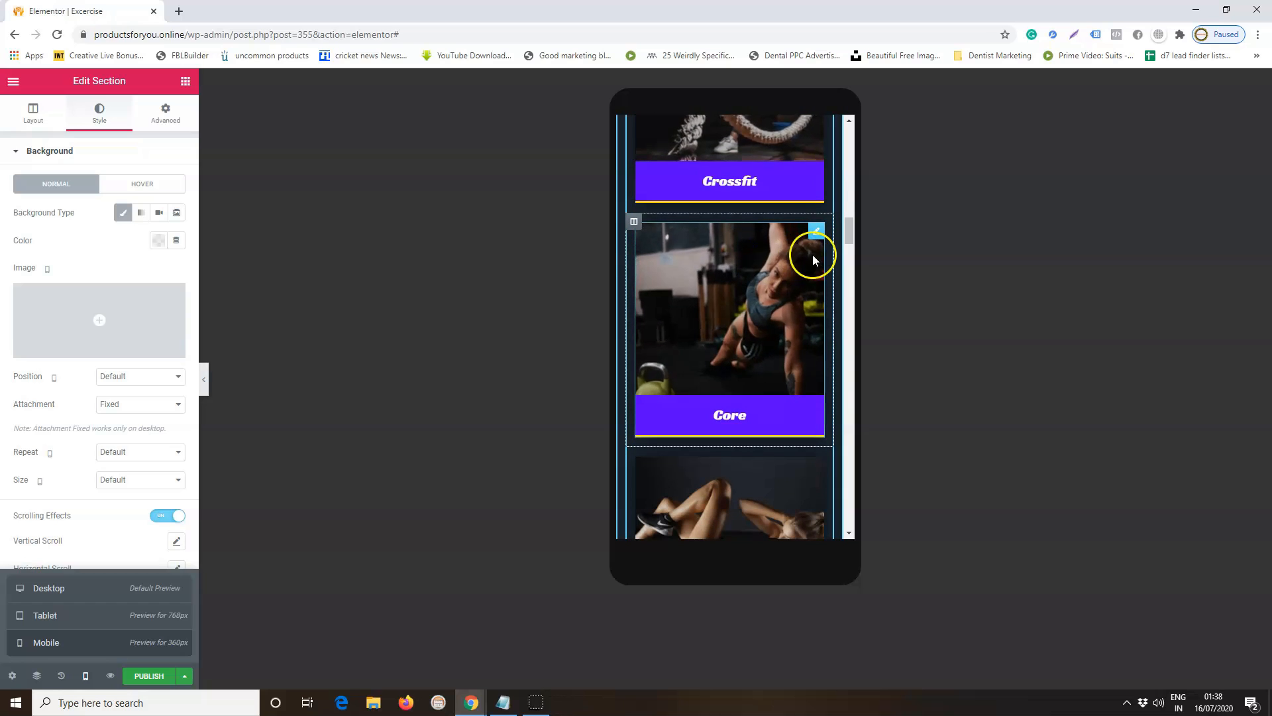
pyautogui.click(817, 231)
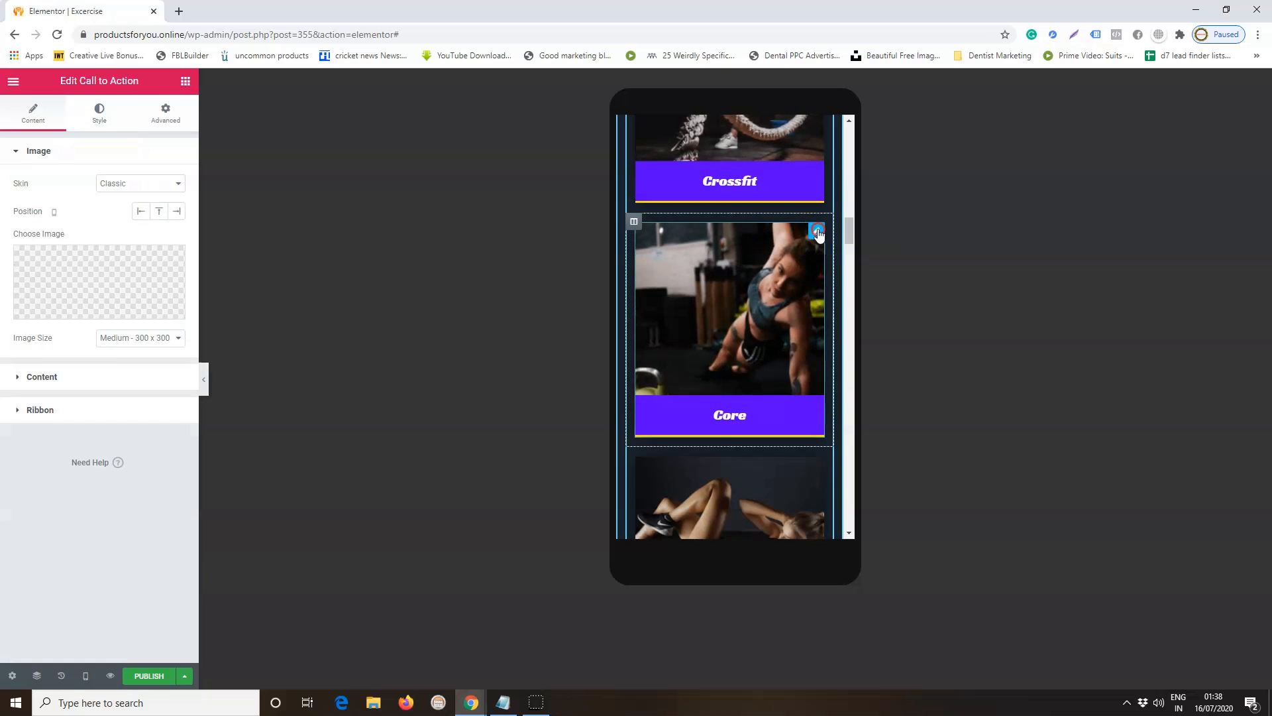
pyautogui.rightClick(819, 232)
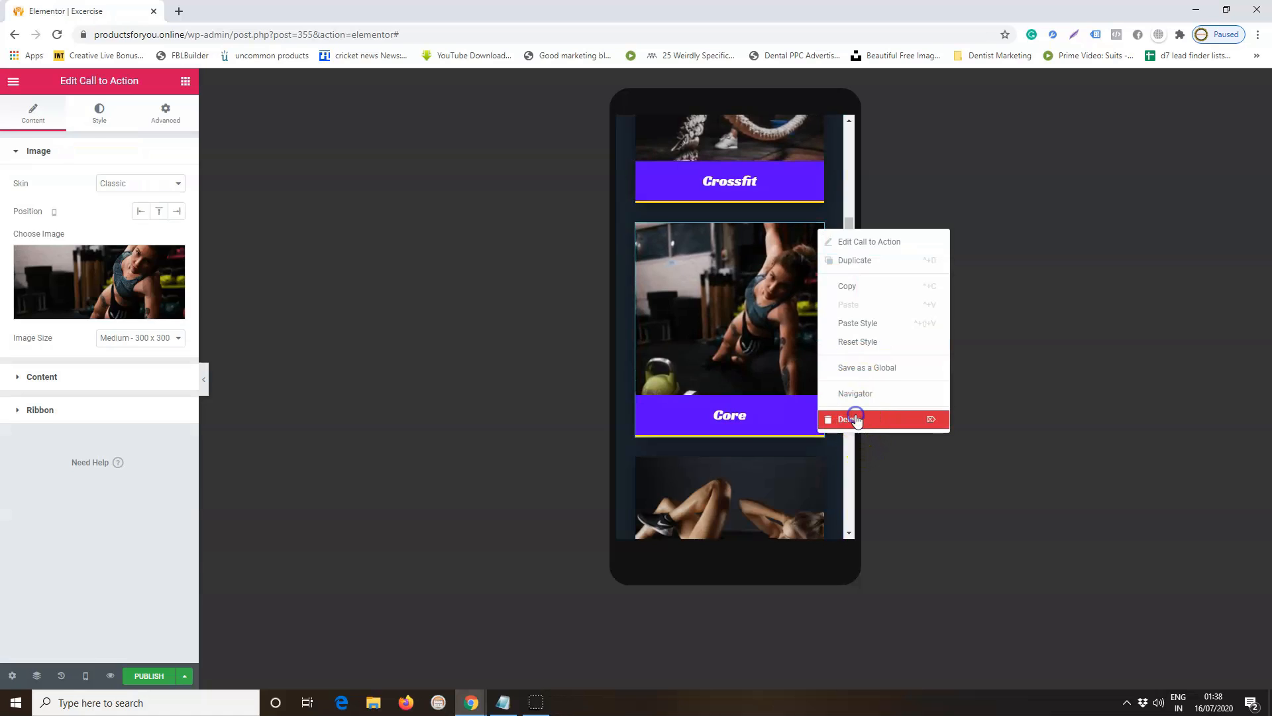
pyautogui.click(856, 419)
pyautogui.rightClick(819, 252)
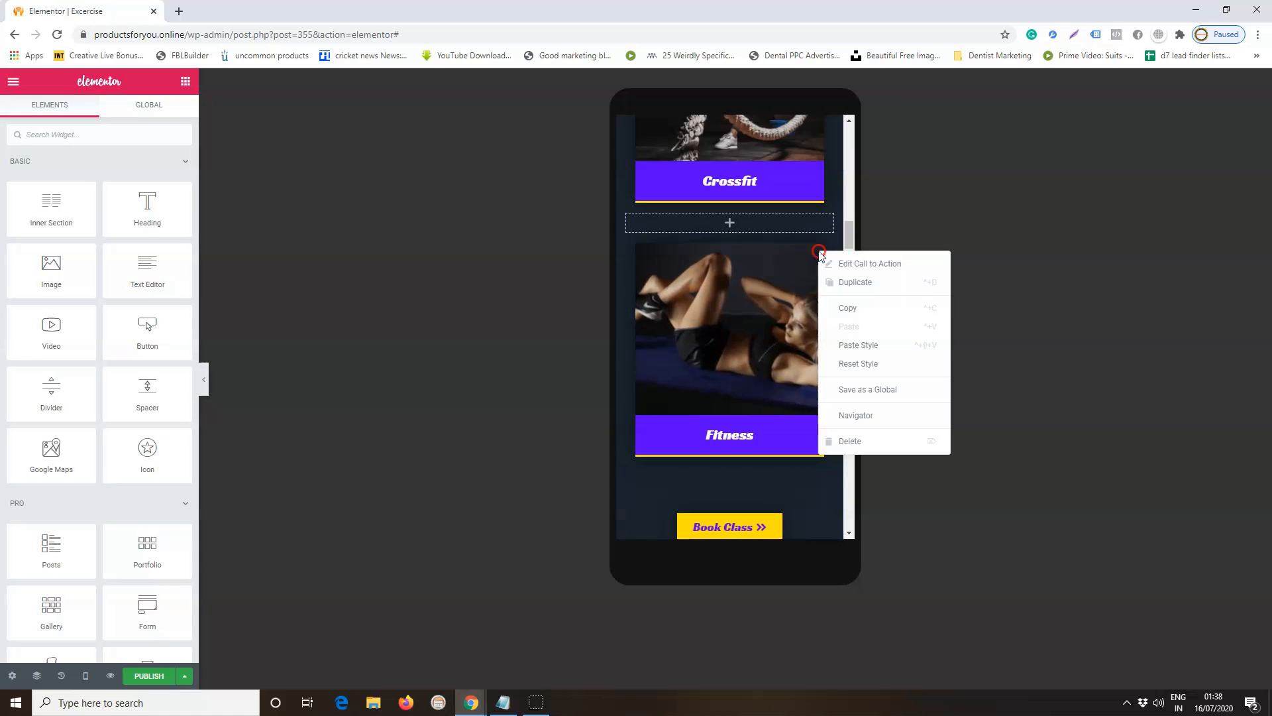
pyautogui.click(854, 441)
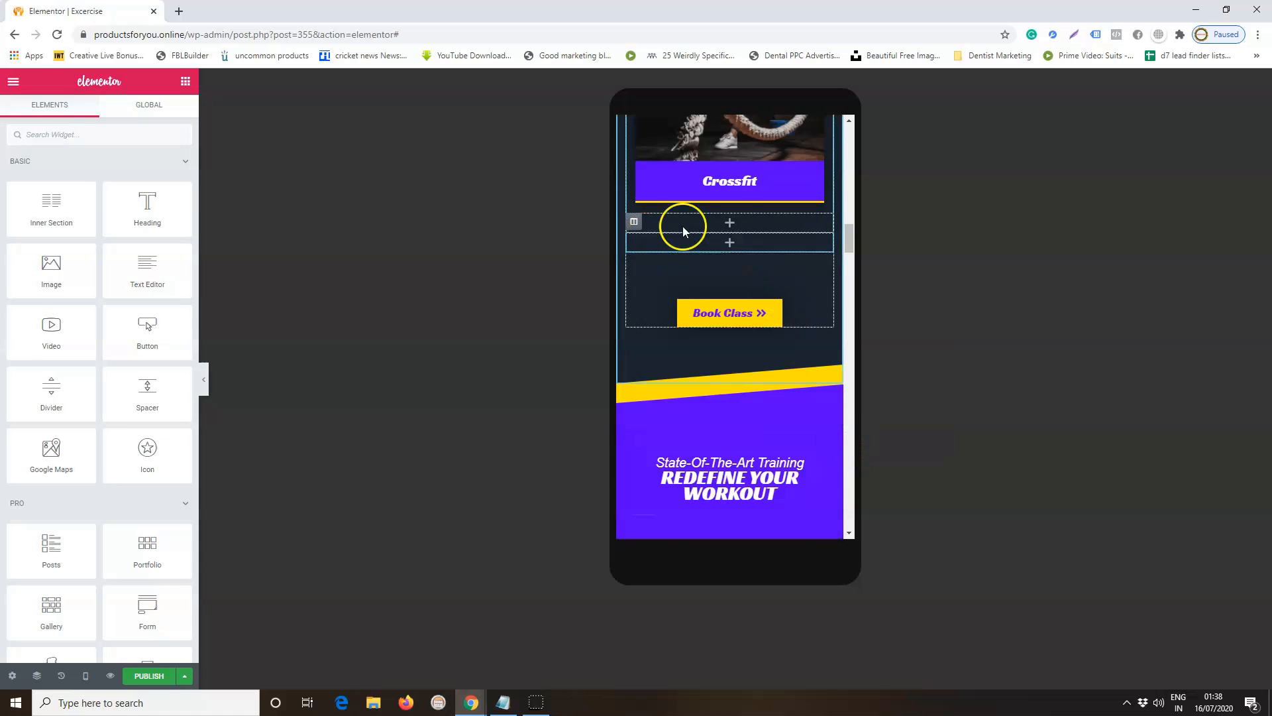
# Delete the two empty columns between the Crossfit card and the Book Class button.
pyautogui.rightClick(634, 225)
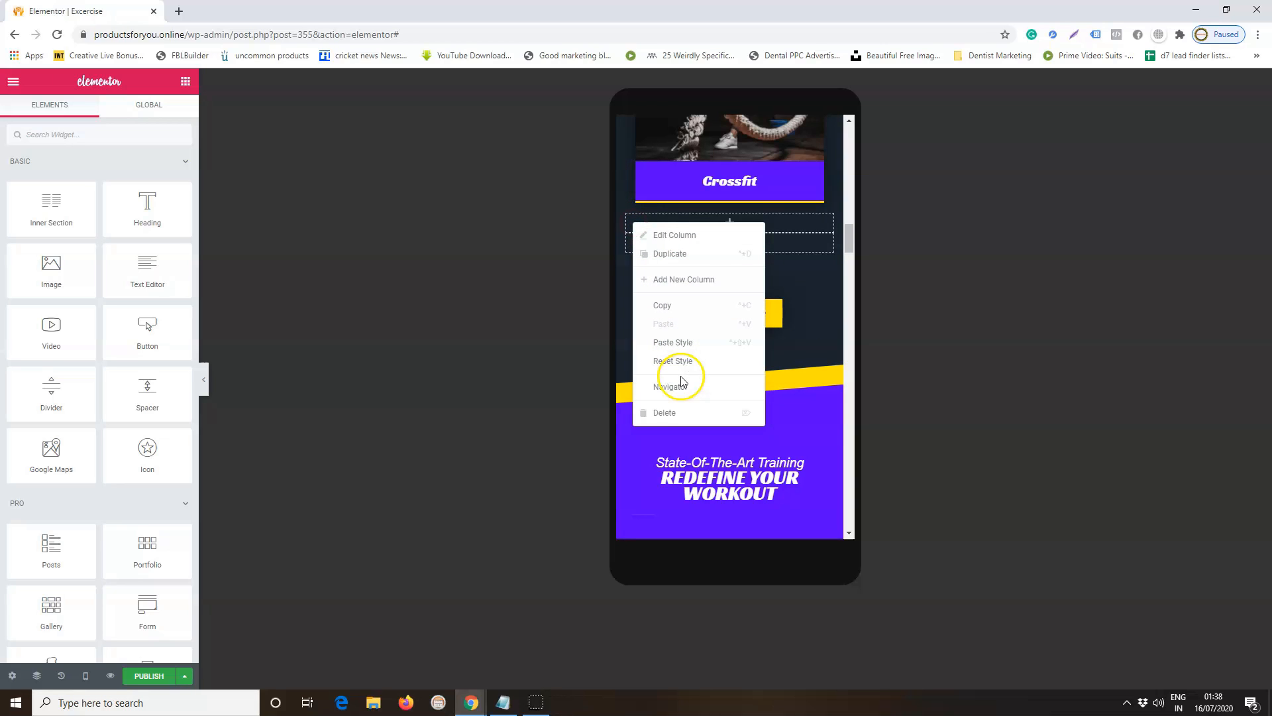
pyautogui.click(682, 412)
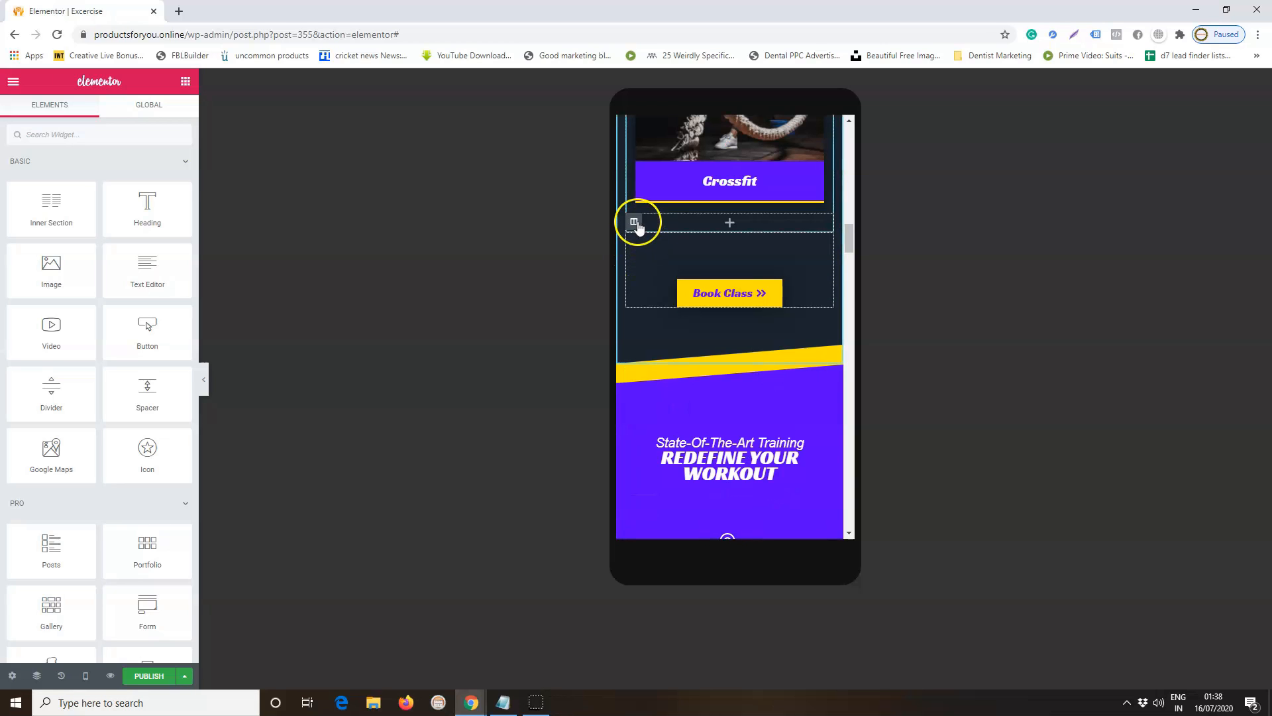
pyautogui.rightClick(639, 227)
pyautogui.click(678, 412)
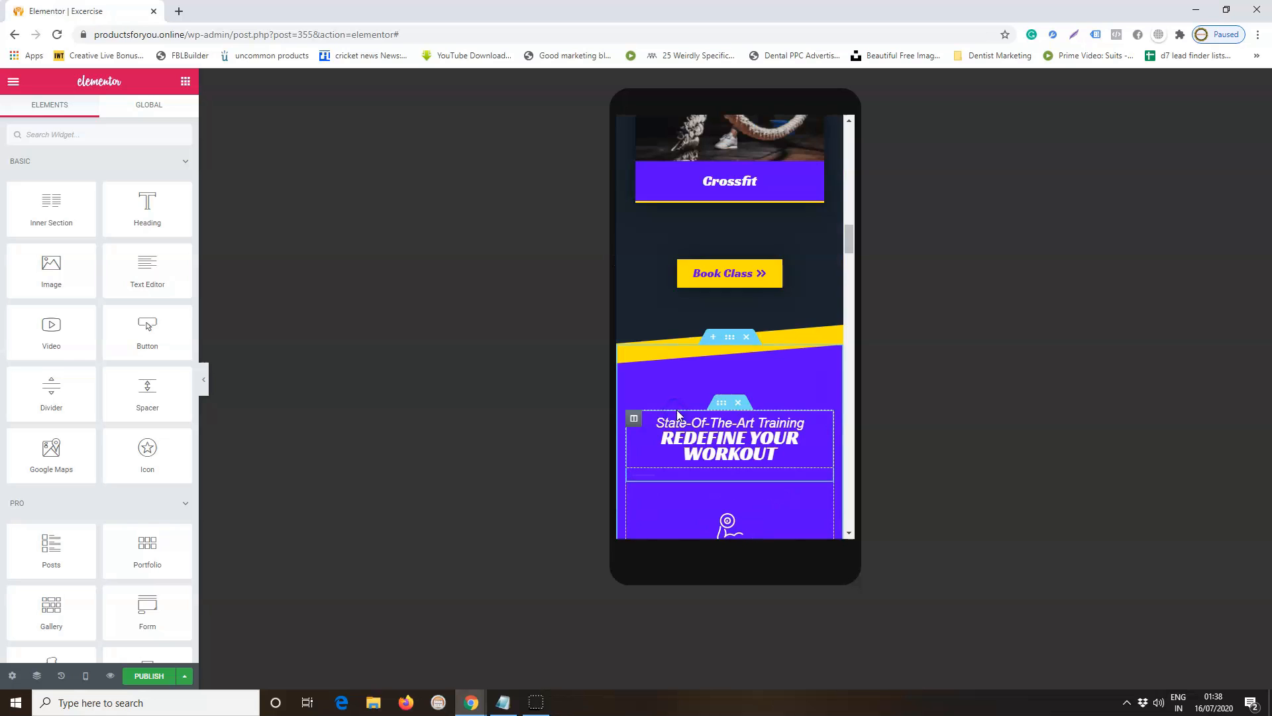
# Review the class cards from Personal Trainer to Crossfit in the mobile preview.
pyautogui.scroll(12, 755, 234)
pyautogui.scroll(5, 755, 234)
pyautogui.scroll(-12, 754, 235)
pyautogui.scroll(3, 757, 189)
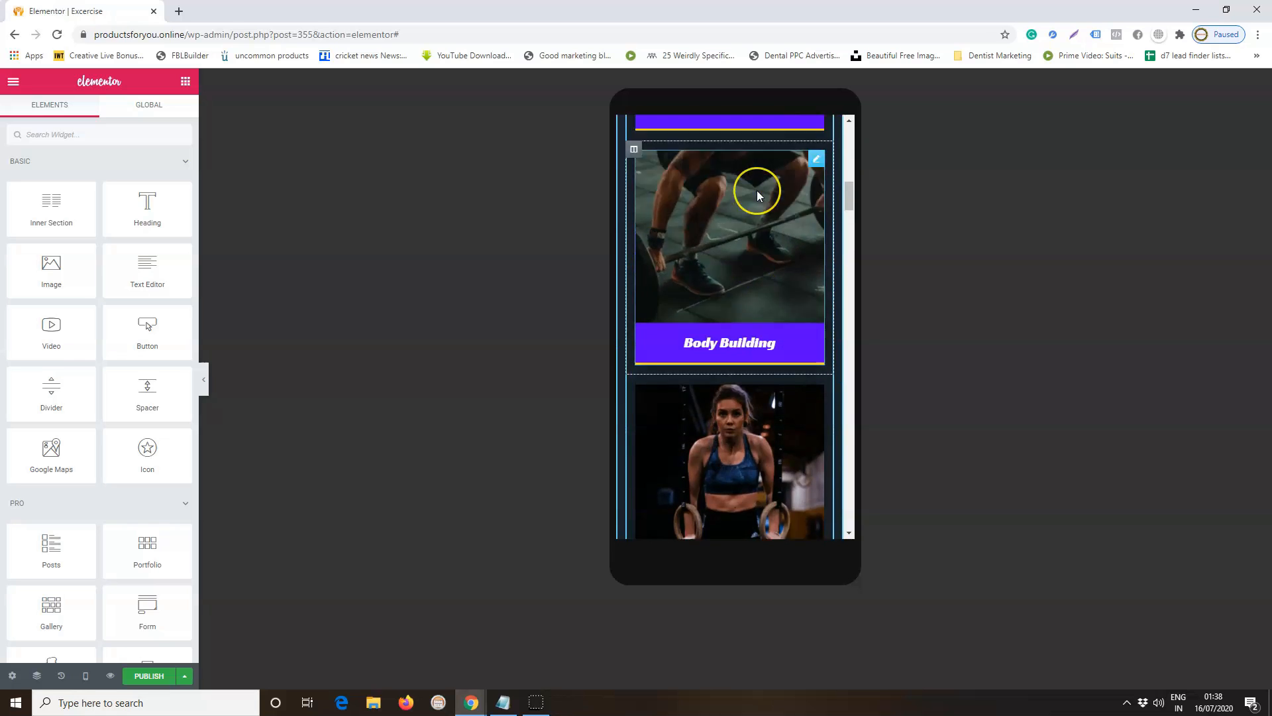
pyautogui.scroll(3, 757, 190)
pyautogui.scroll(-6, 757, 189)
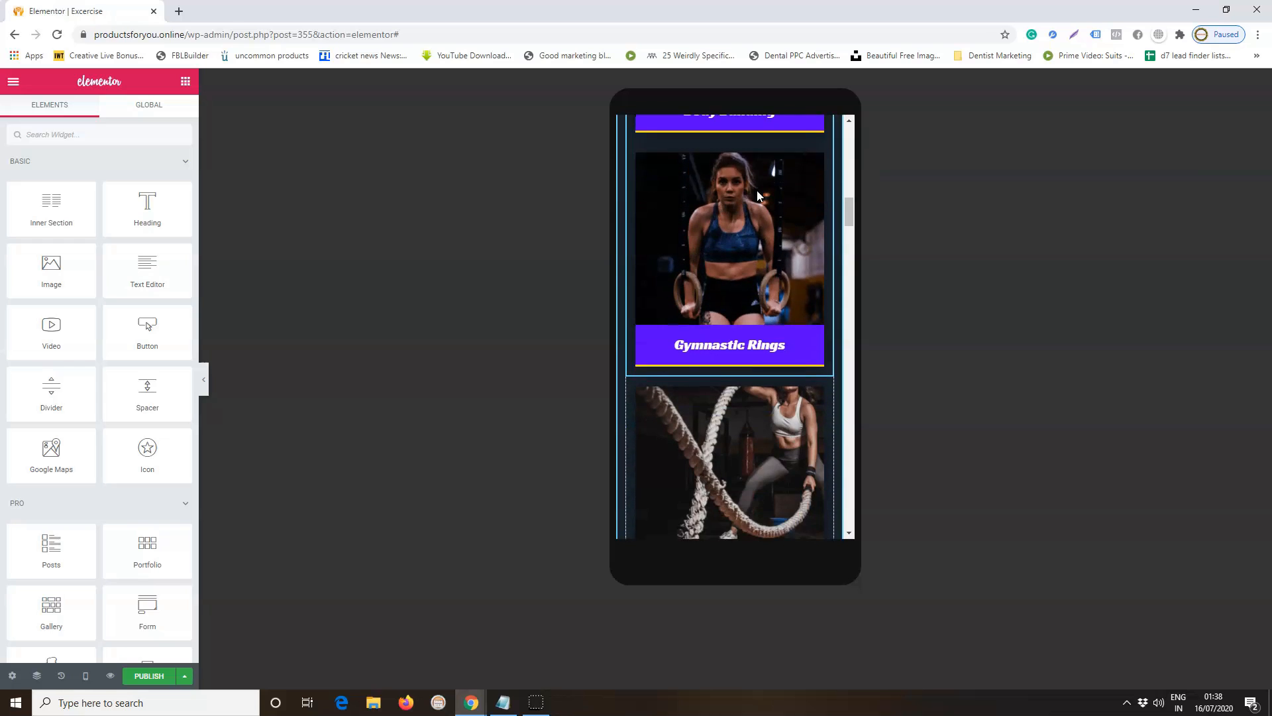
pyautogui.scroll(-3, 757, 190)
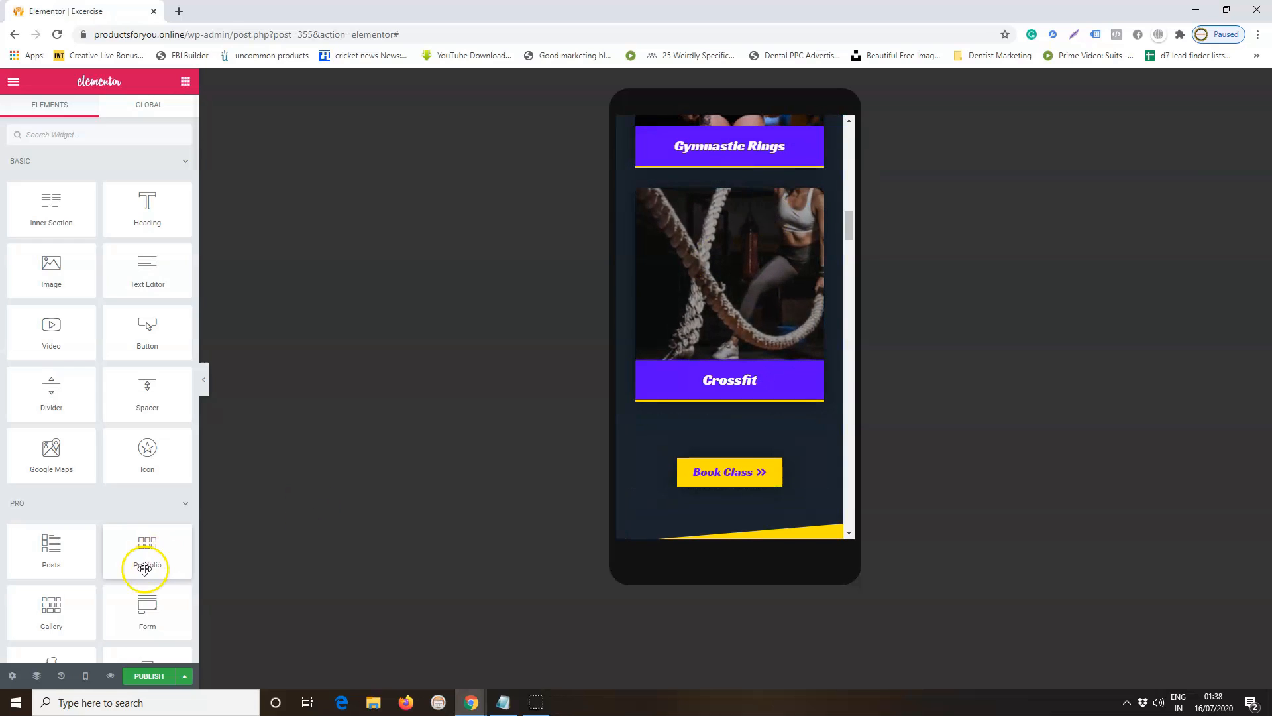
# Return the preview to Desktop and examine the layout of the Our Classes cards at full width.
pyautogui.click(85, 675)
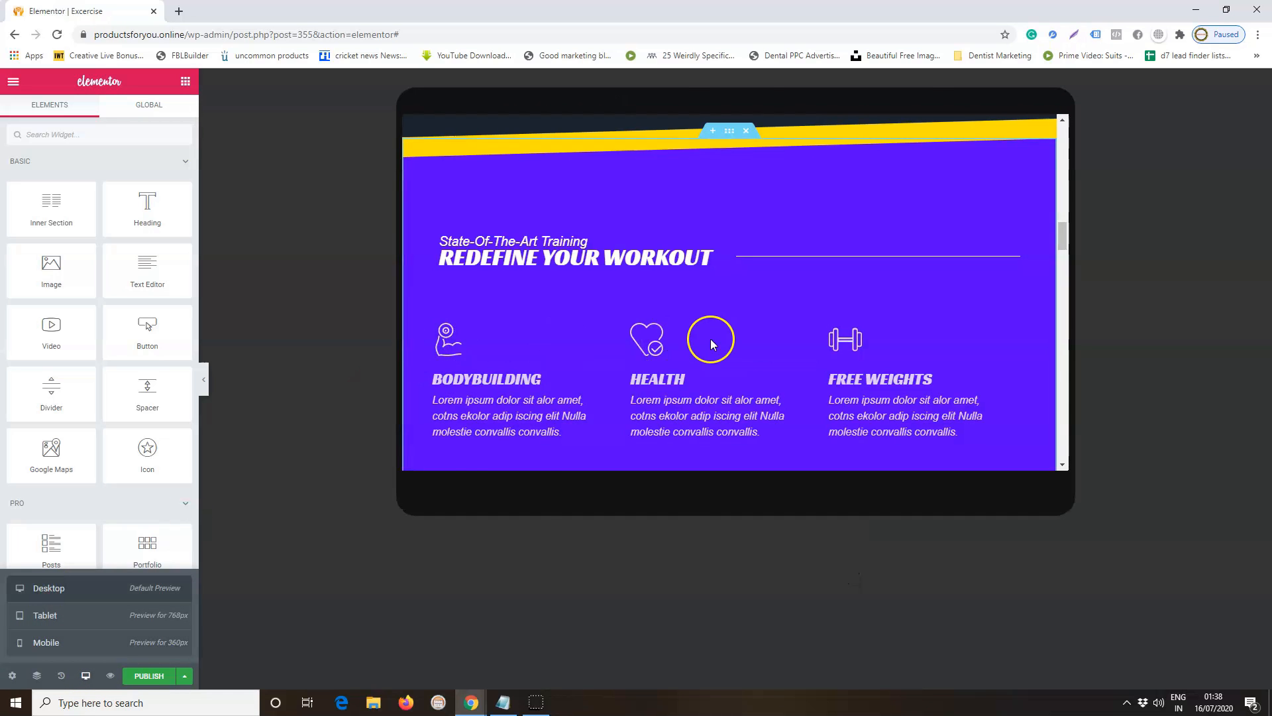
pyautogui.scroll(12, 710, 339)
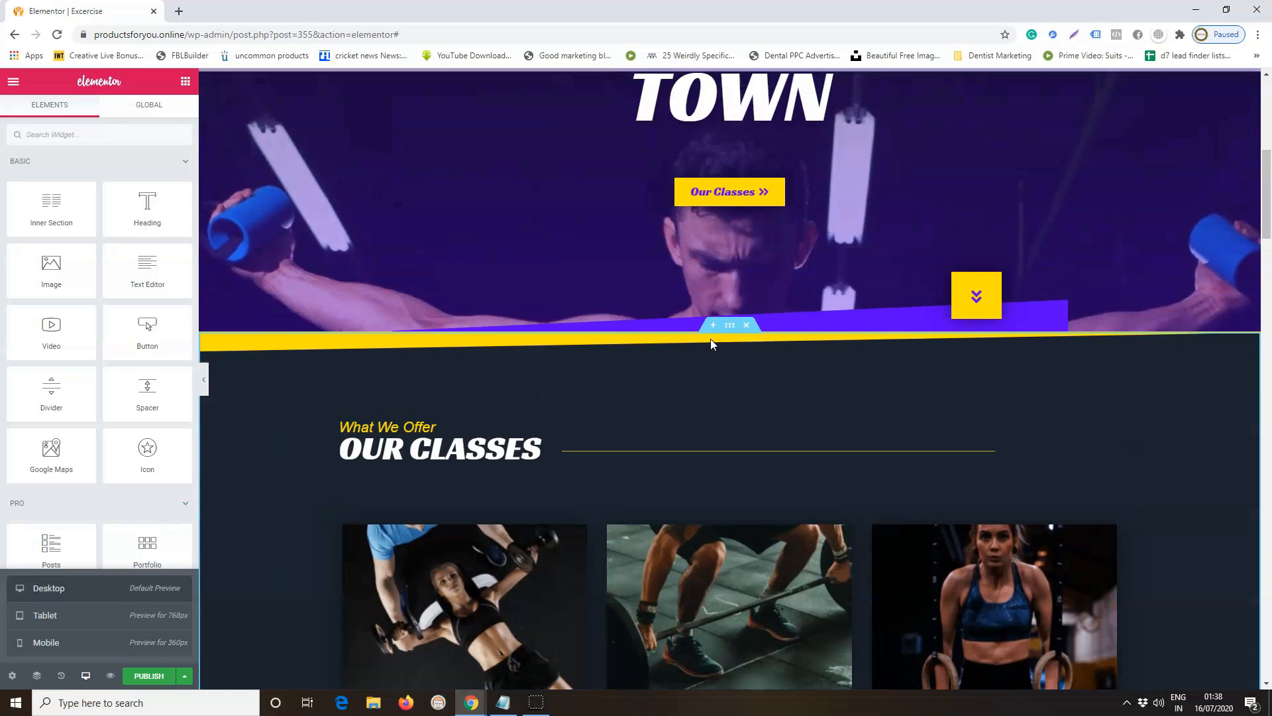
pyautogui.scroll(-6, 711, 339)
pyautogui.scroll(-5, 889, 444)
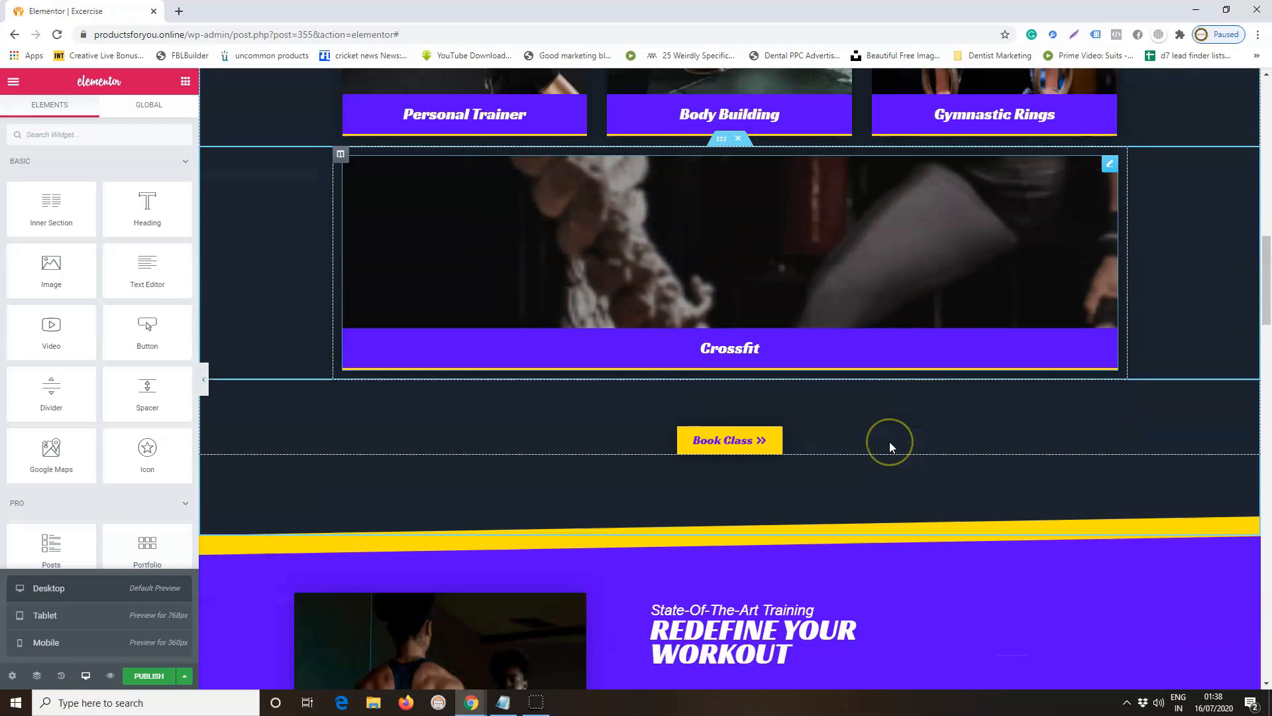
pyautogui.scroll(2, 889, 444)
pyautogui.scroll(-5, 889, 446)
pyautogui.scroll(9, 889, 447)
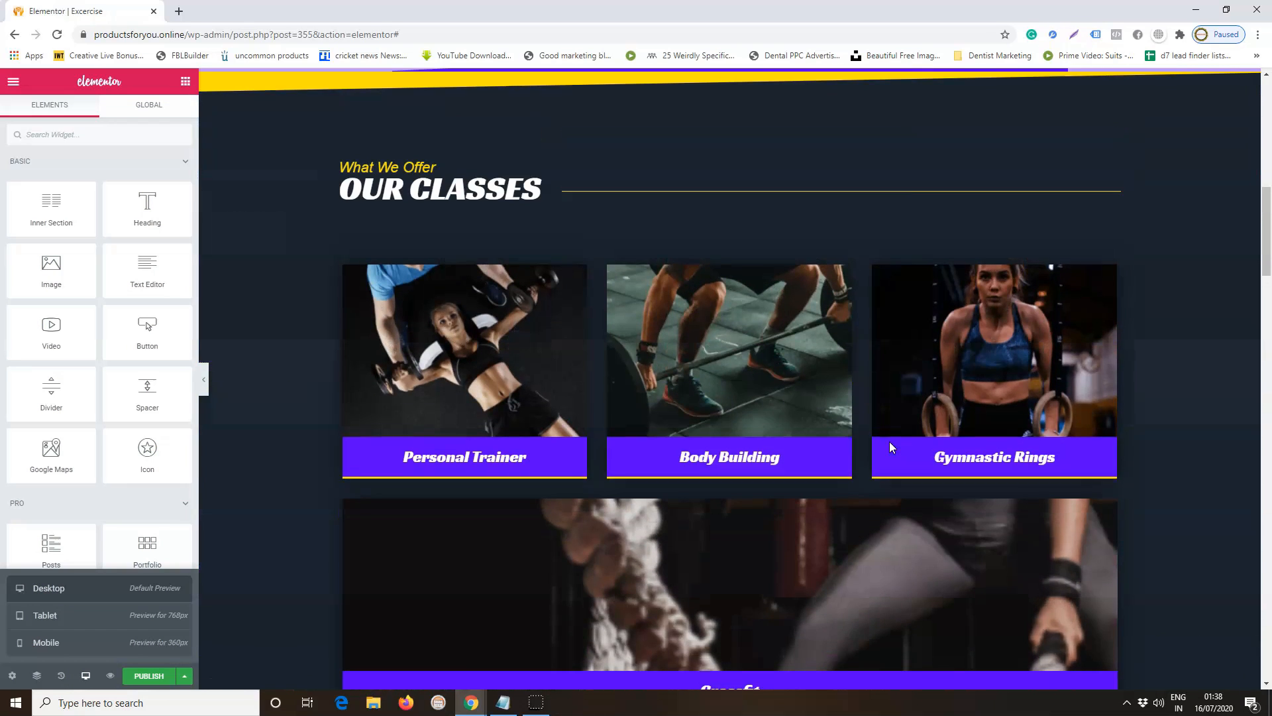
pyautogui.scroll(1, 705, 397)
pyautogui.click(705, 398)
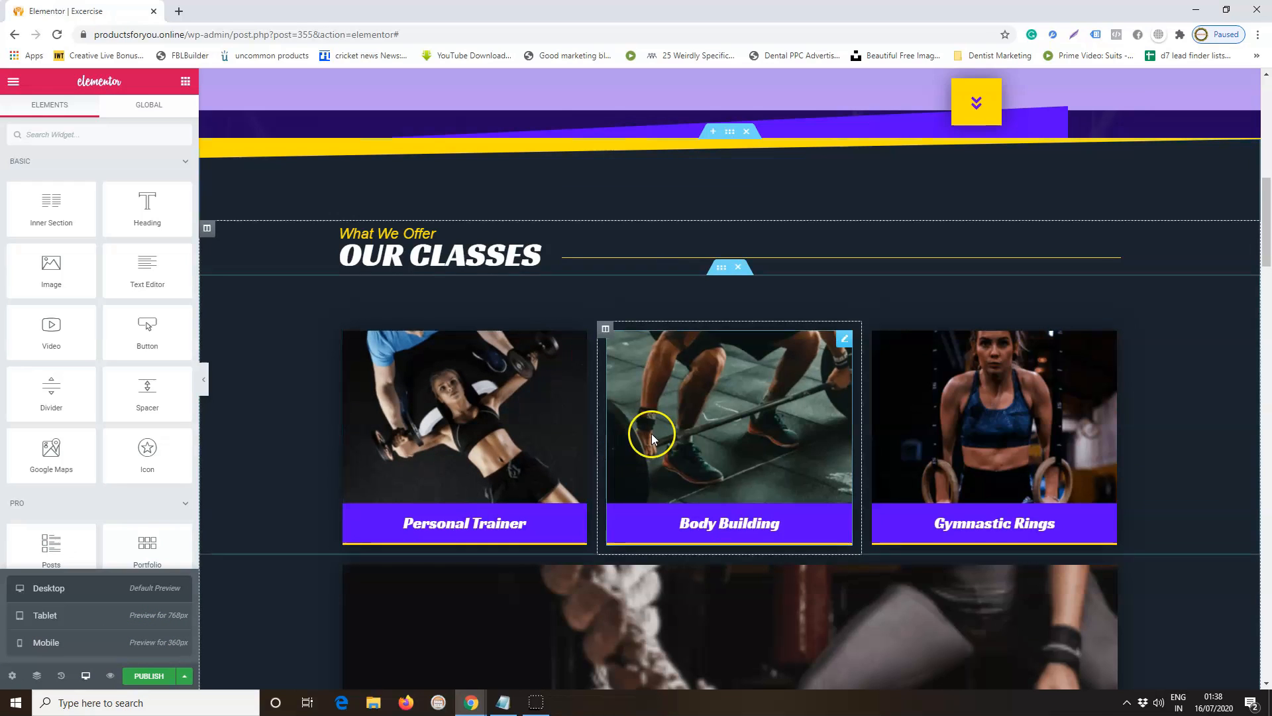
pyautogui.scroll(-3, 577, 395)
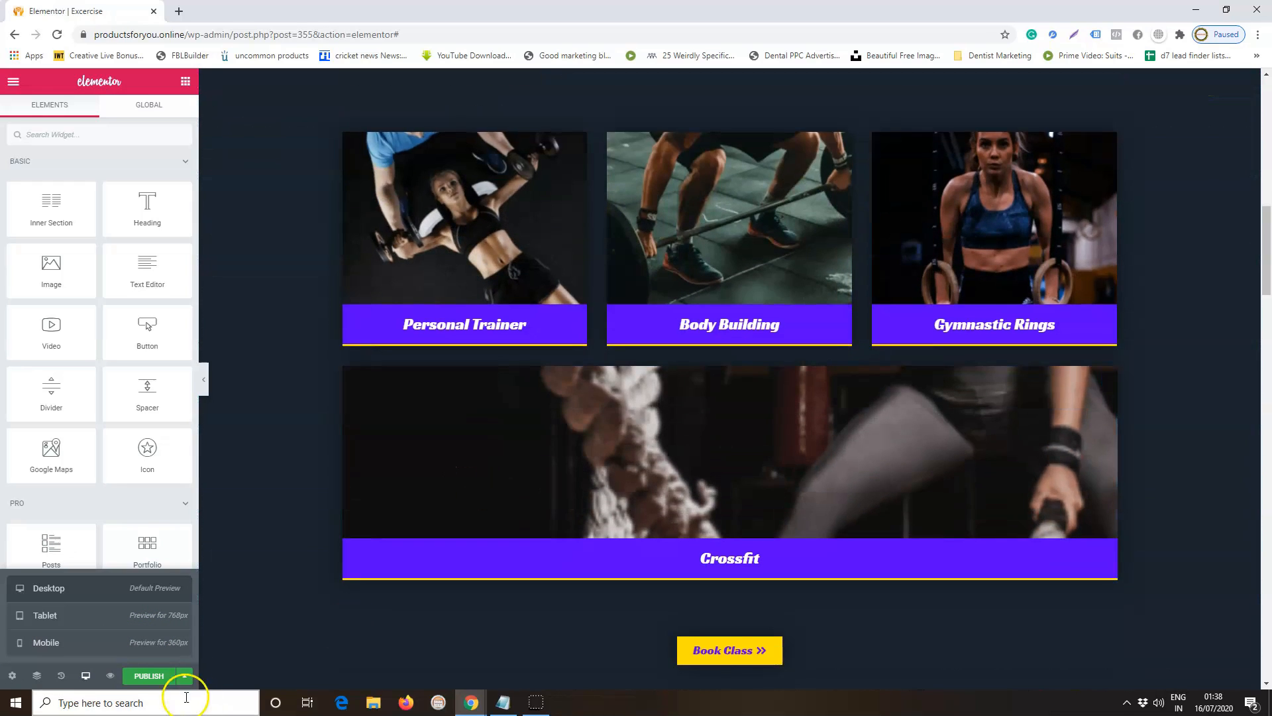
pyautogui.click(85, 677)
pyautogui.click(86, 677)
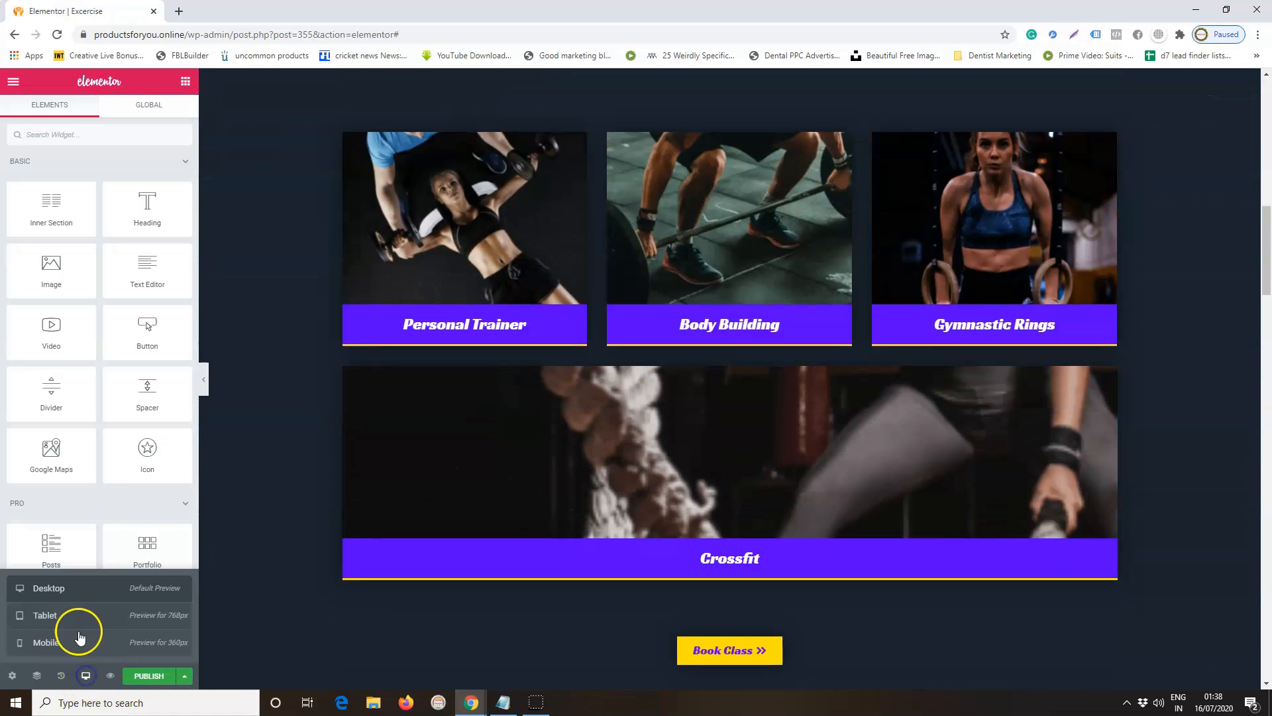
# Publish the page and open its live version.
pyautogui.scroll(-6, 924, 427)
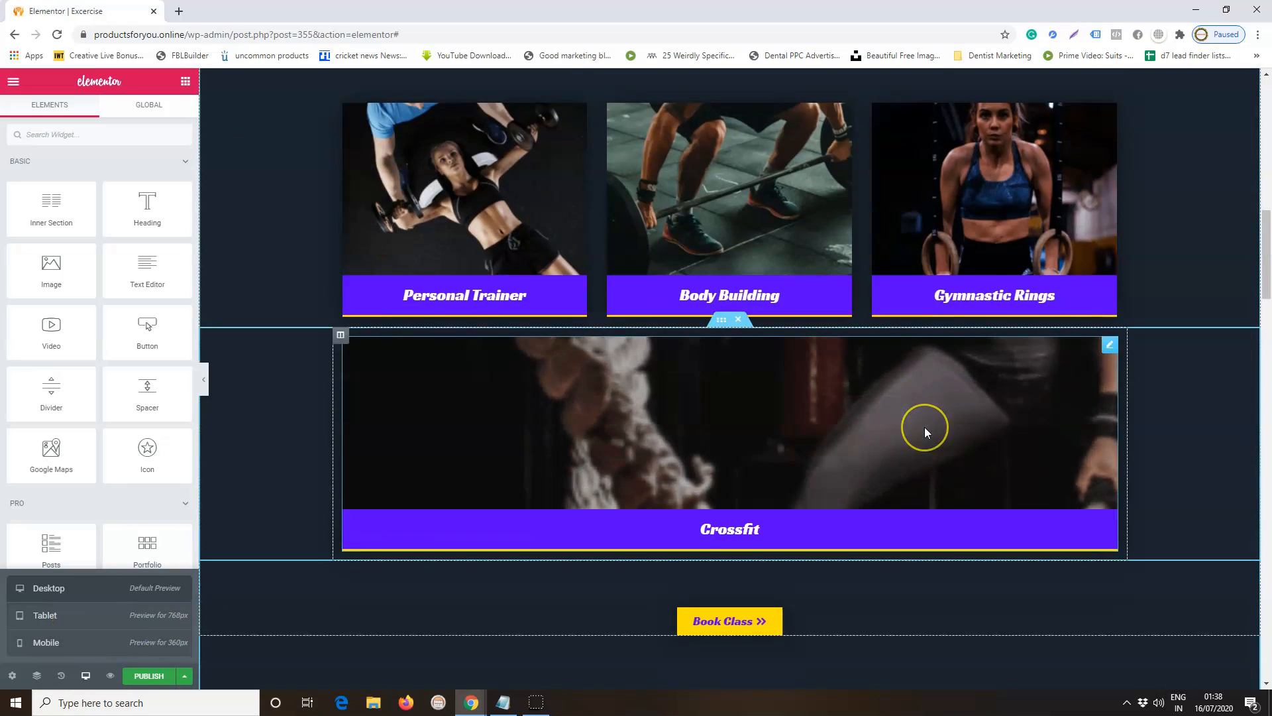
pyautogui.scroll(-10, 925, 427)
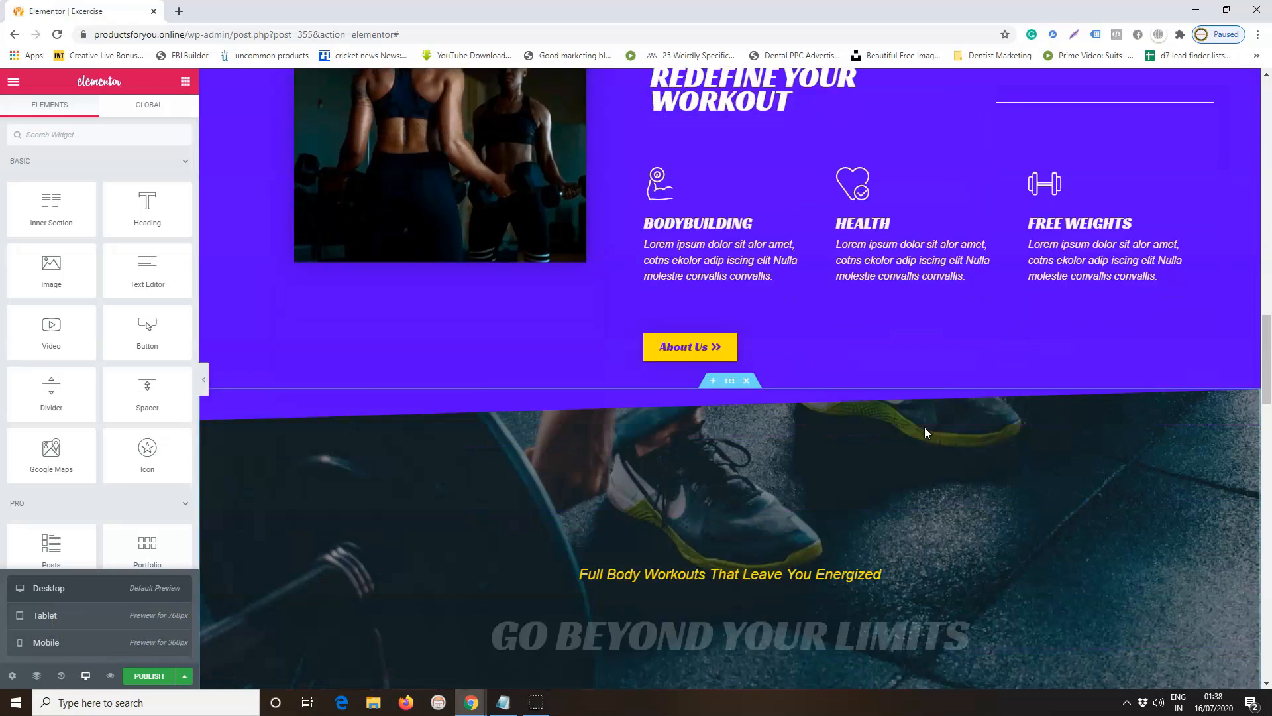
pyautogui.scroll(-6, 851, 423)
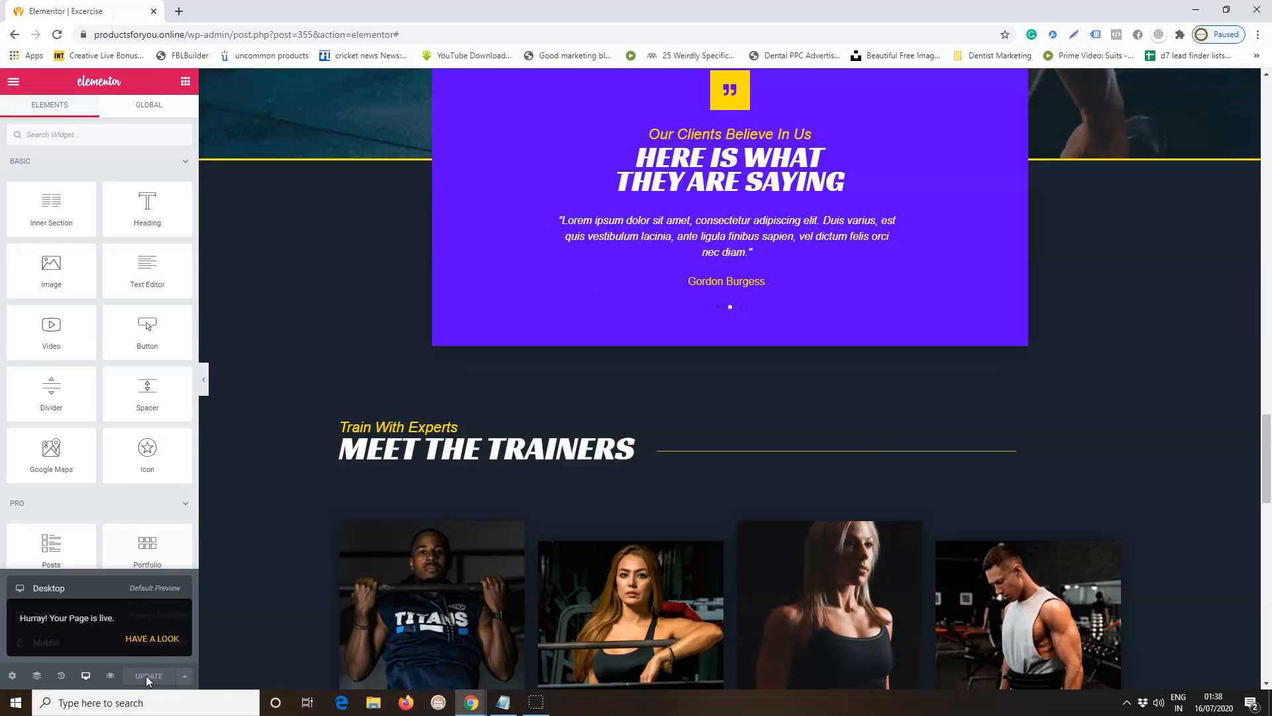
pyautogui.click(151, 640)
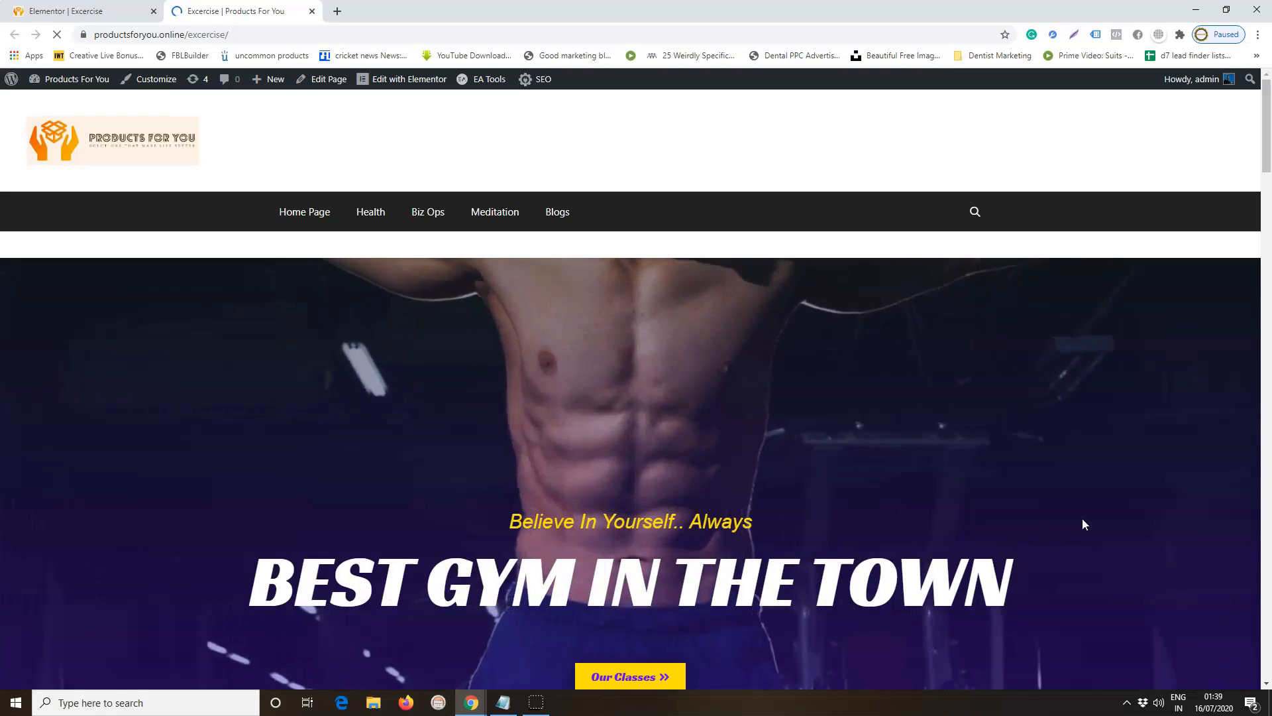
# Review the published Excercise page from the hero section down to the video gallery.
pyautogui.scroll(-3, 1085, 524)
pyautogui.scroll(-20, 1083, 521)
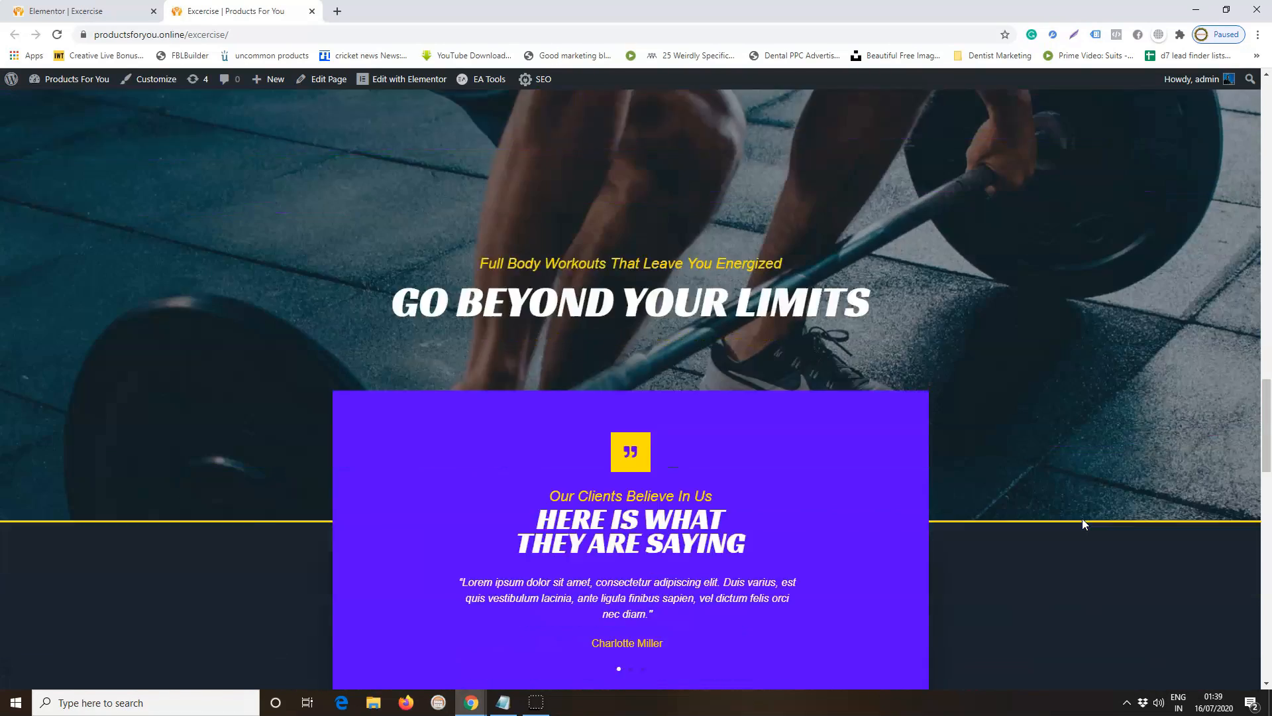
pyautogui.scroll(-15, 1083, 521)
pyautogui.click(1024, 508)
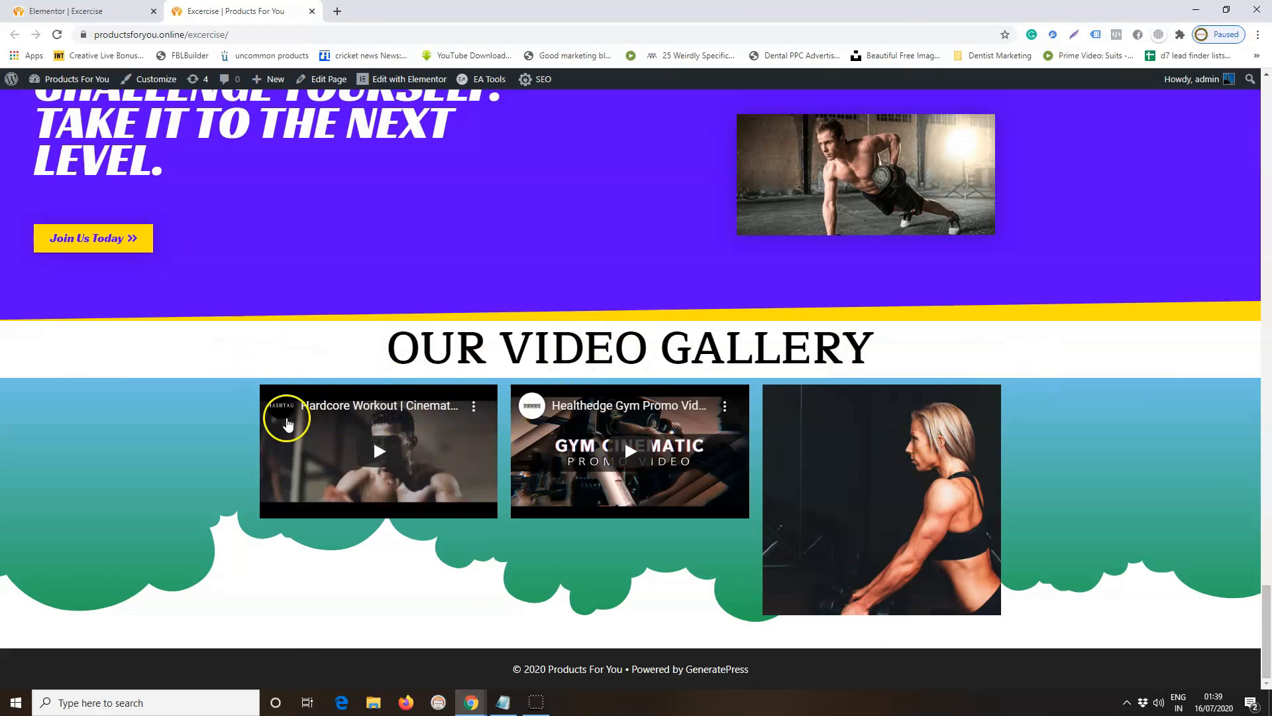
pyautogui.scroll(10, 1024, 455)
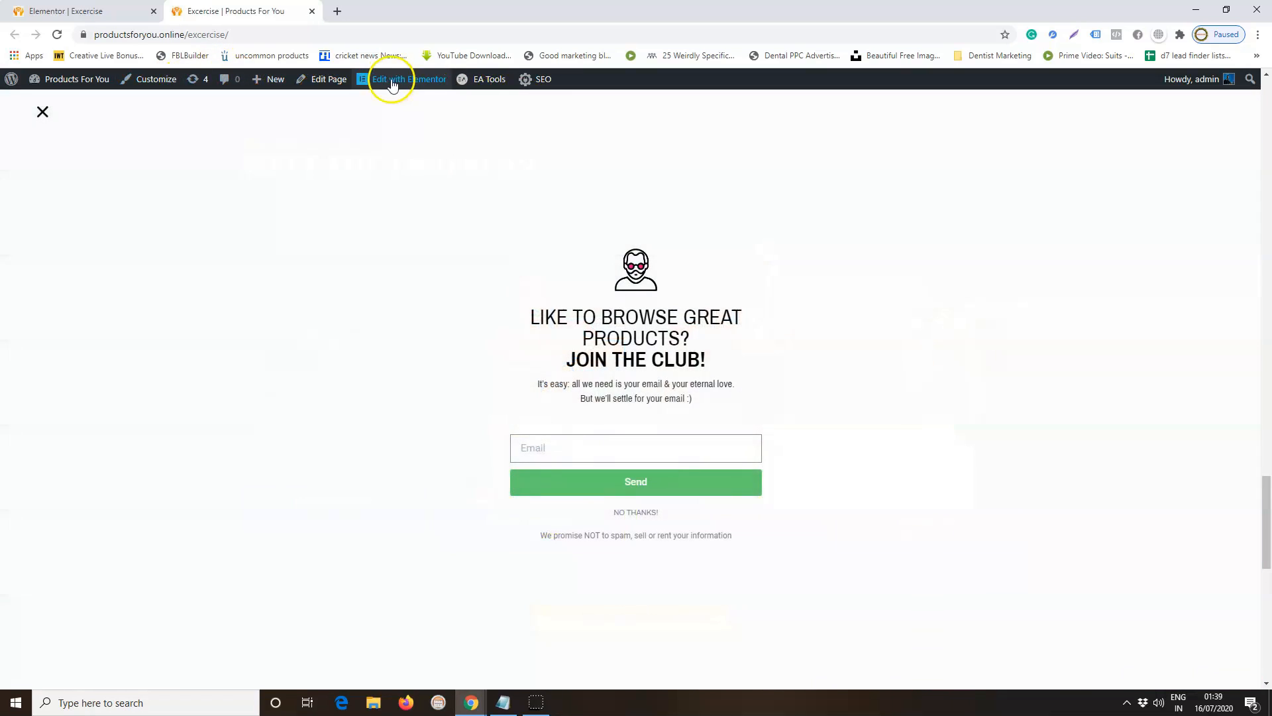
# Reopen the live page for editing in Elementor and show the Basic widgets.
pyautogui.click(389, 80)
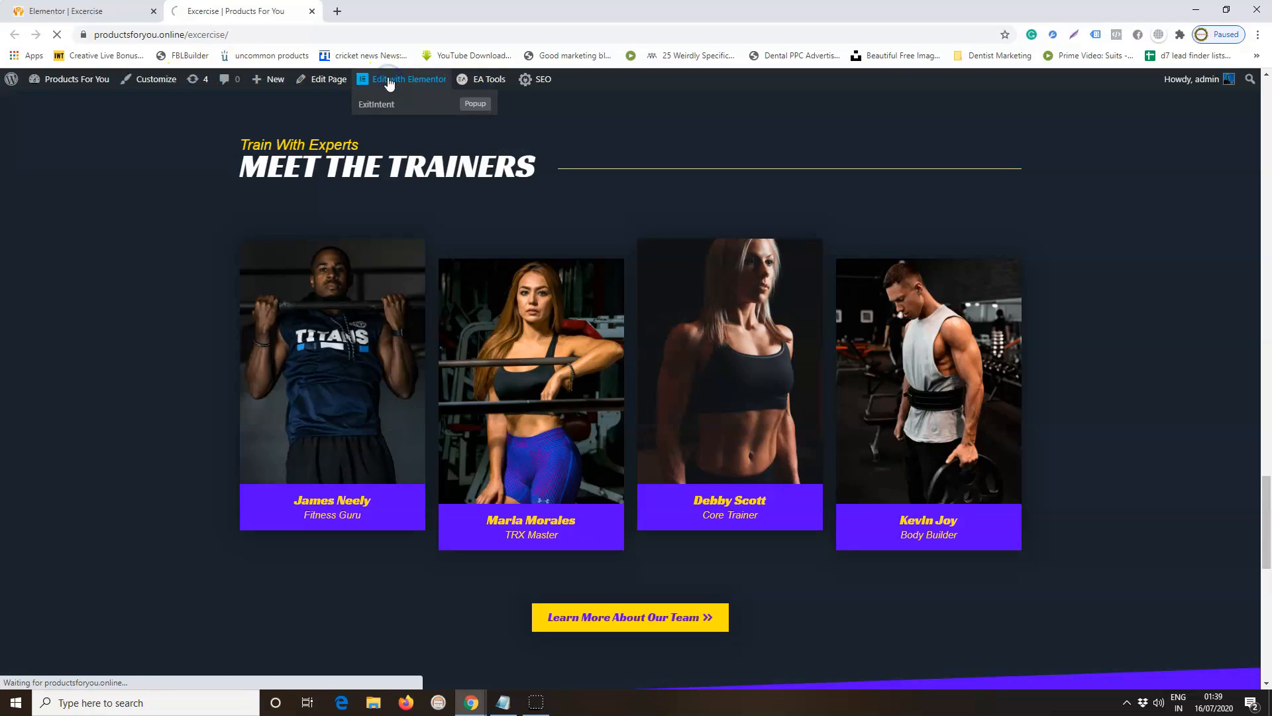
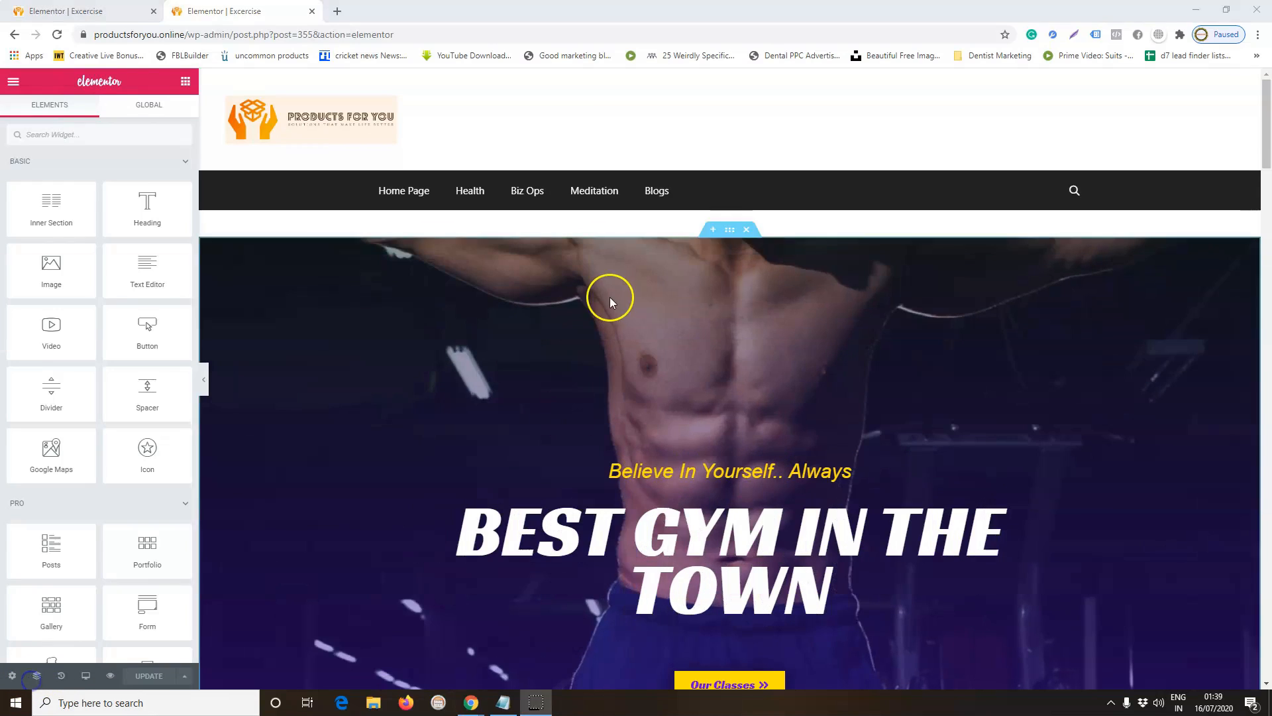
pyautogui.click(183, 83)
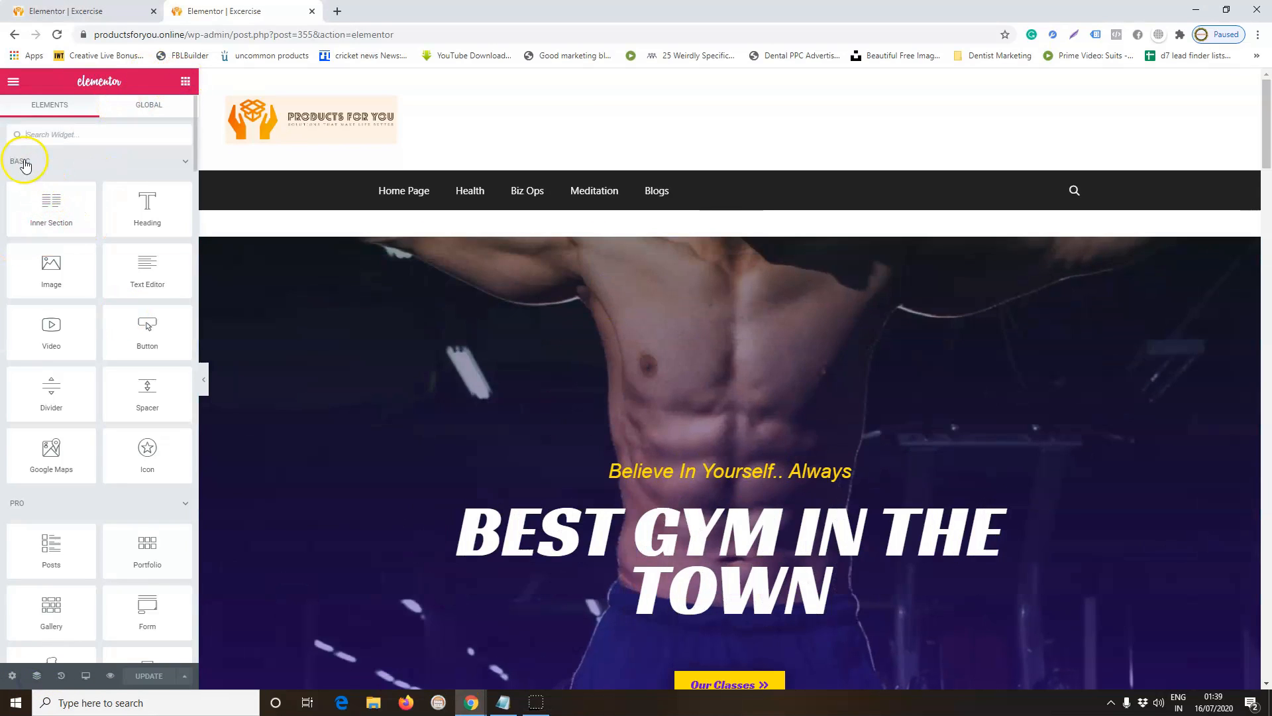
pyautogui.click(186, 162)
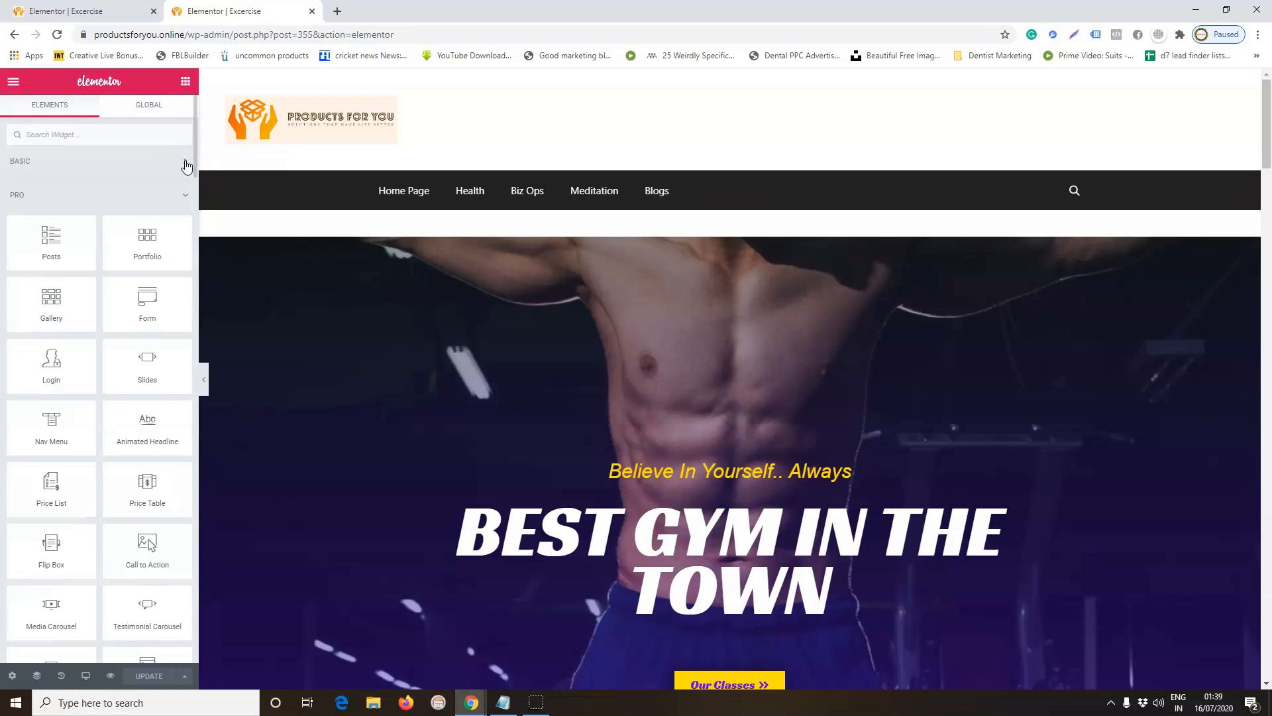
pyautogui.click(186, 162)
# Add a Divider widget to the hero section between the "Best Gym in the Town" heading and the Our Classes button.
pyautogui.click(23, 222)
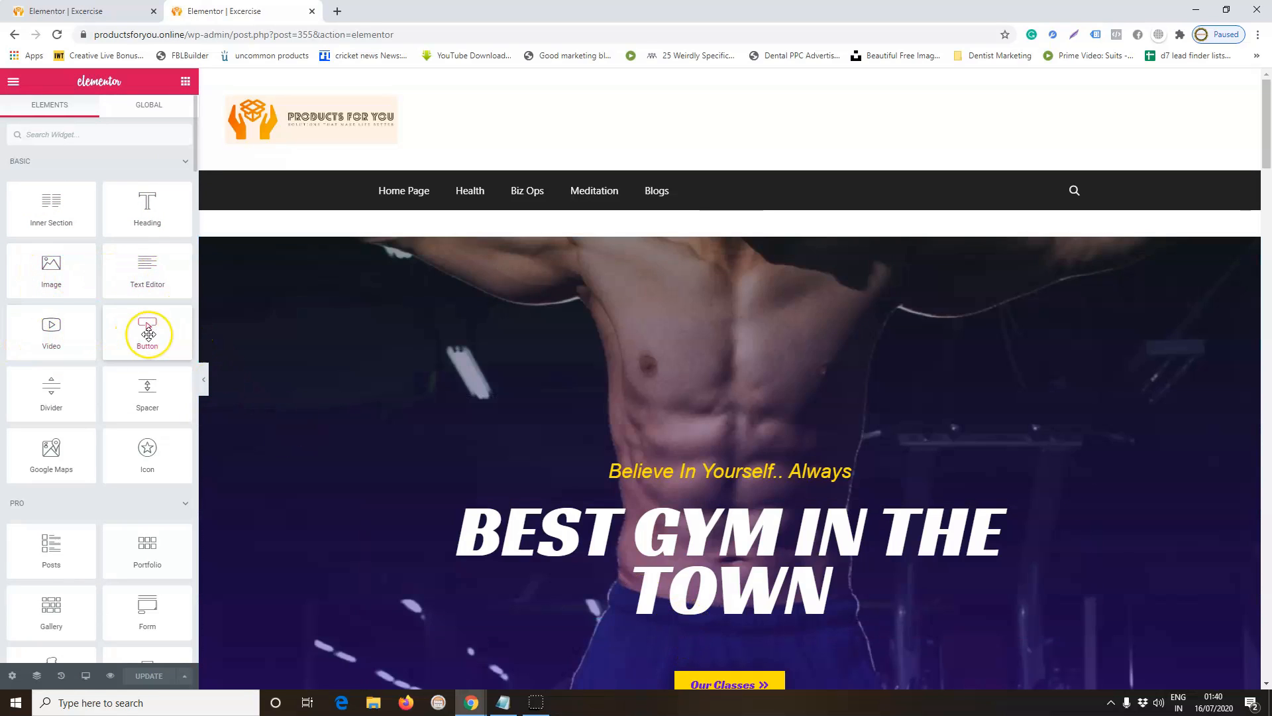
pyautogui.scroll(-1, 147, 334)
pyautogui.moveTo(42, 321); pyautogui.dragTo(738, 622)
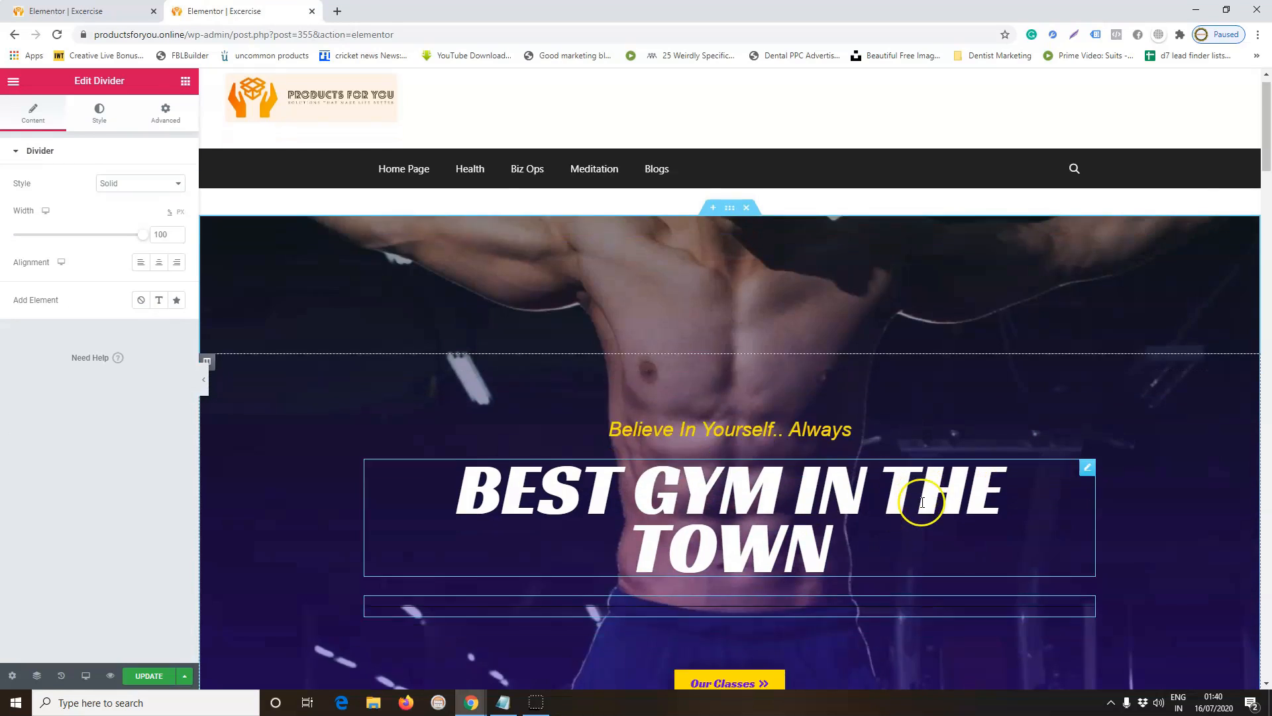
# Add an Icon widget to the hero section between the divider and the Our Classes button.
pyautogui.scroll(-2, 717, 491)
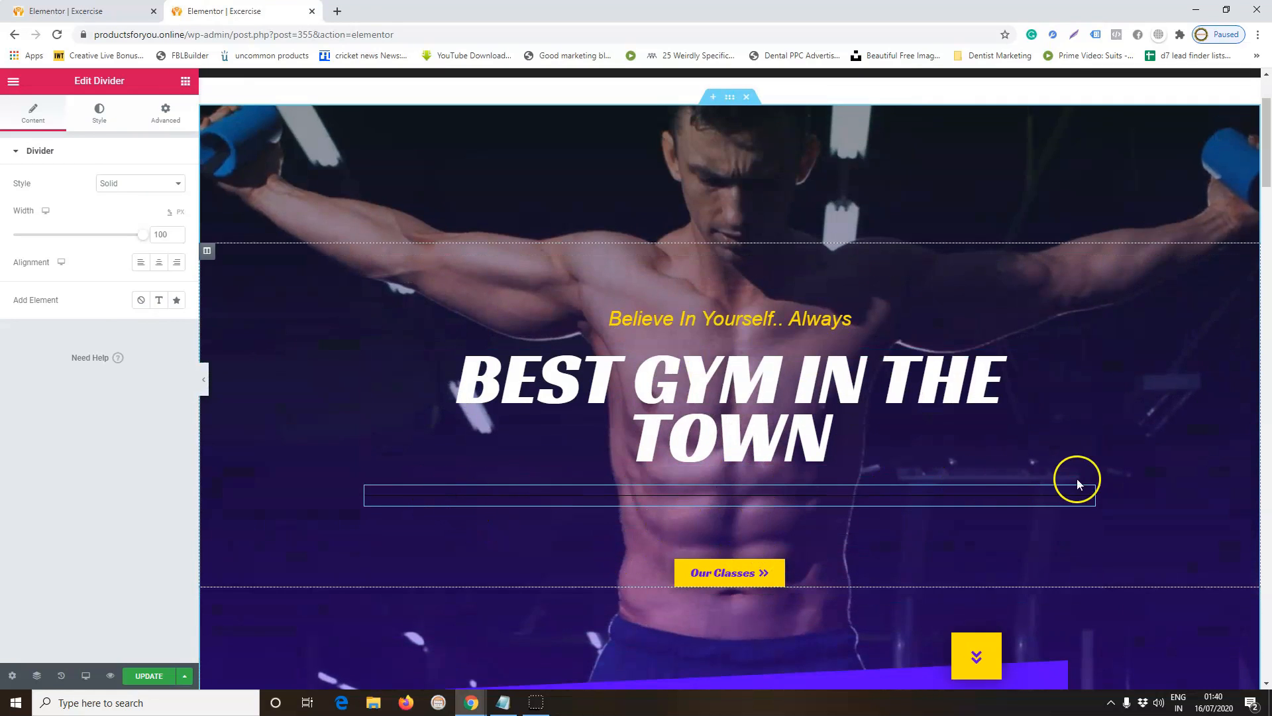
pyautogui.click(185, 81)
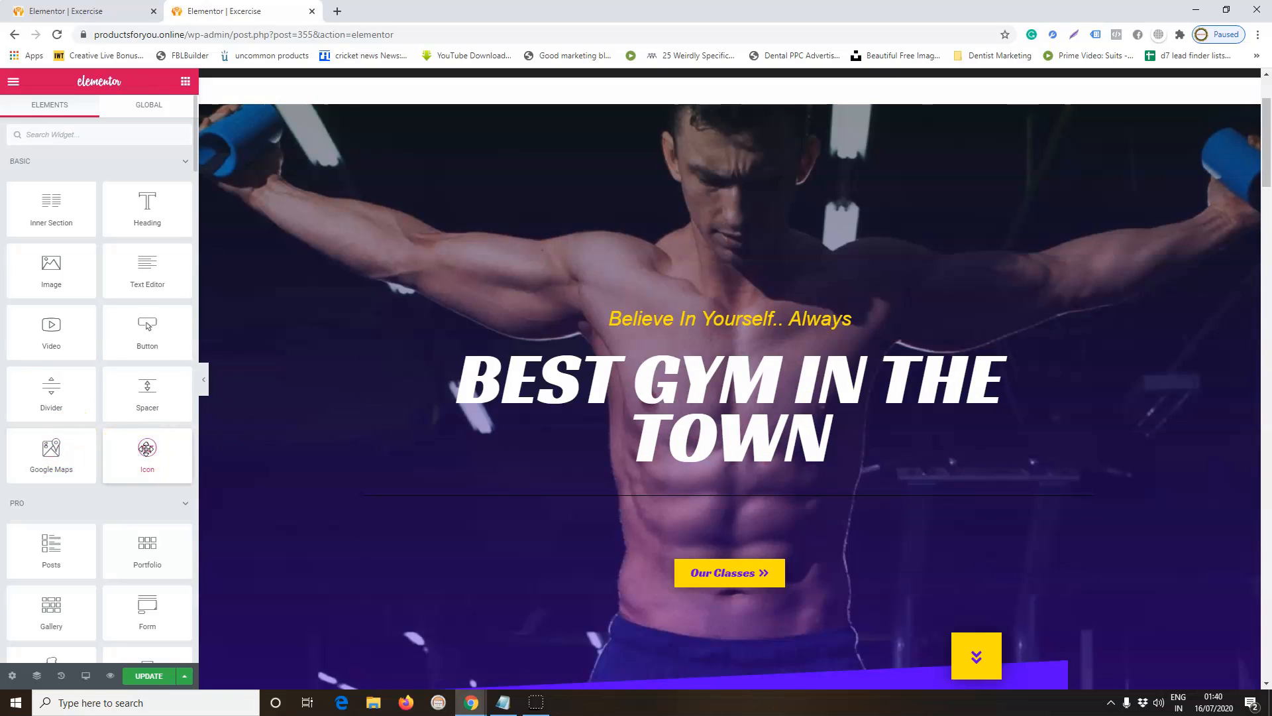
pyautogui.moveTo(146, 448); pyautogui.dragTo(755, 535)
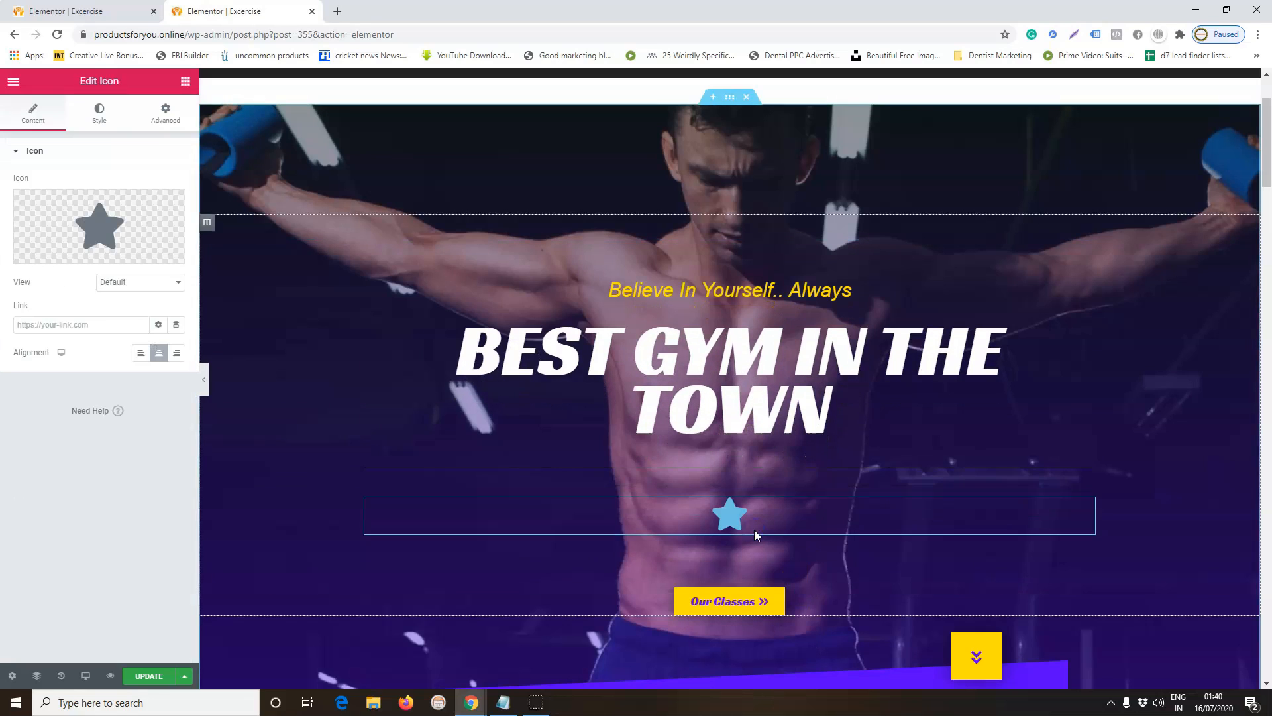
# Replace the widget's star with the square Facebook icon, filtering the icon library by "faceb".
pyautogui.moveTo(101, 226)
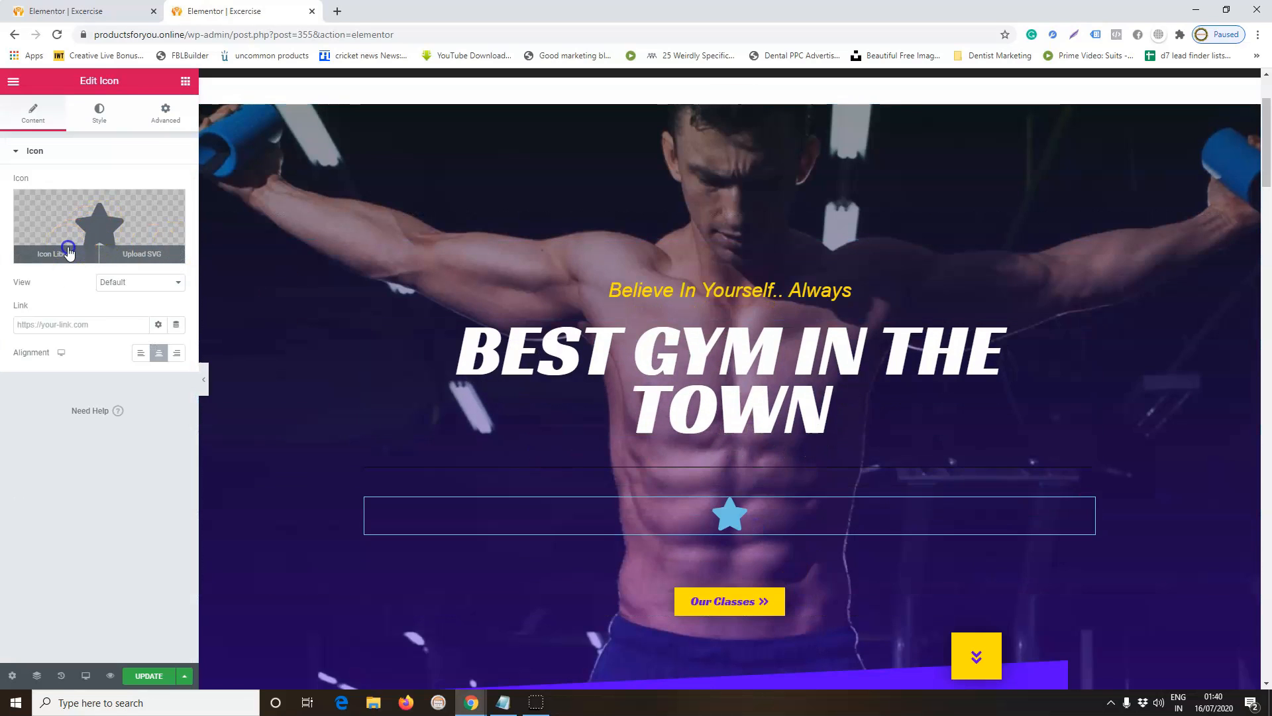
pyautogui.click(69, 251)
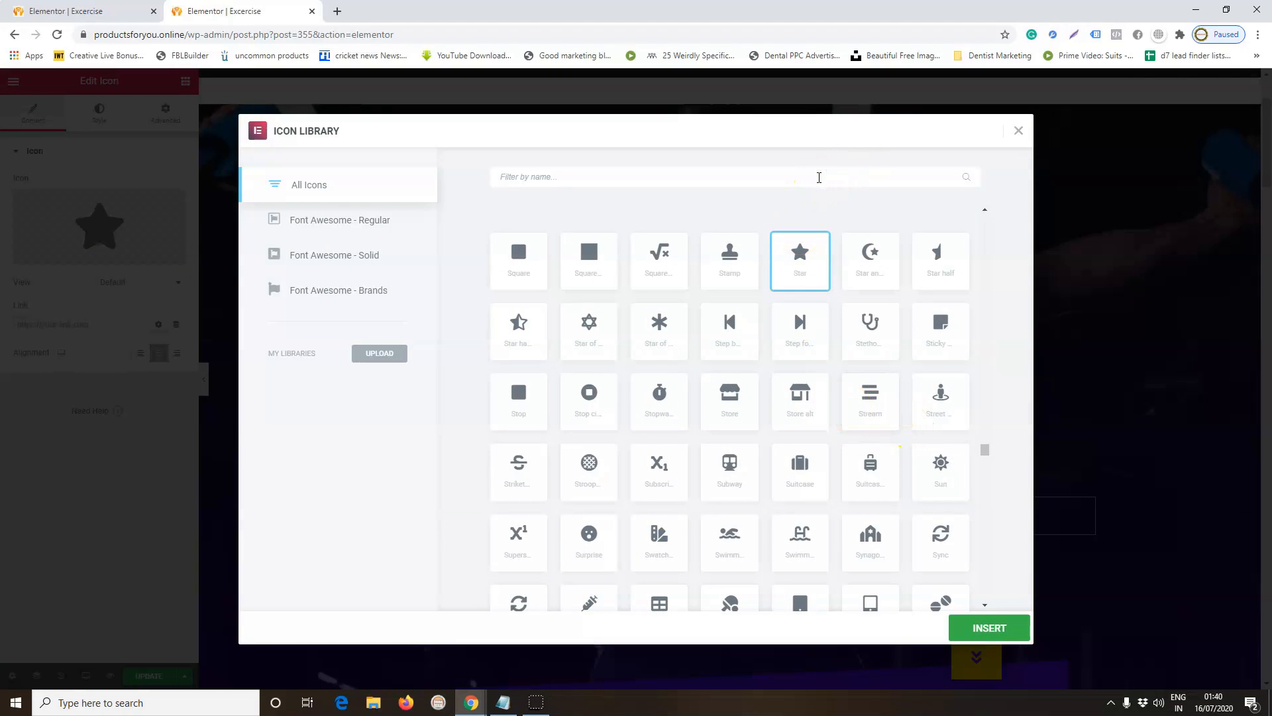
pyautogui.click(819, 178)
pyautogui.write('faceb')
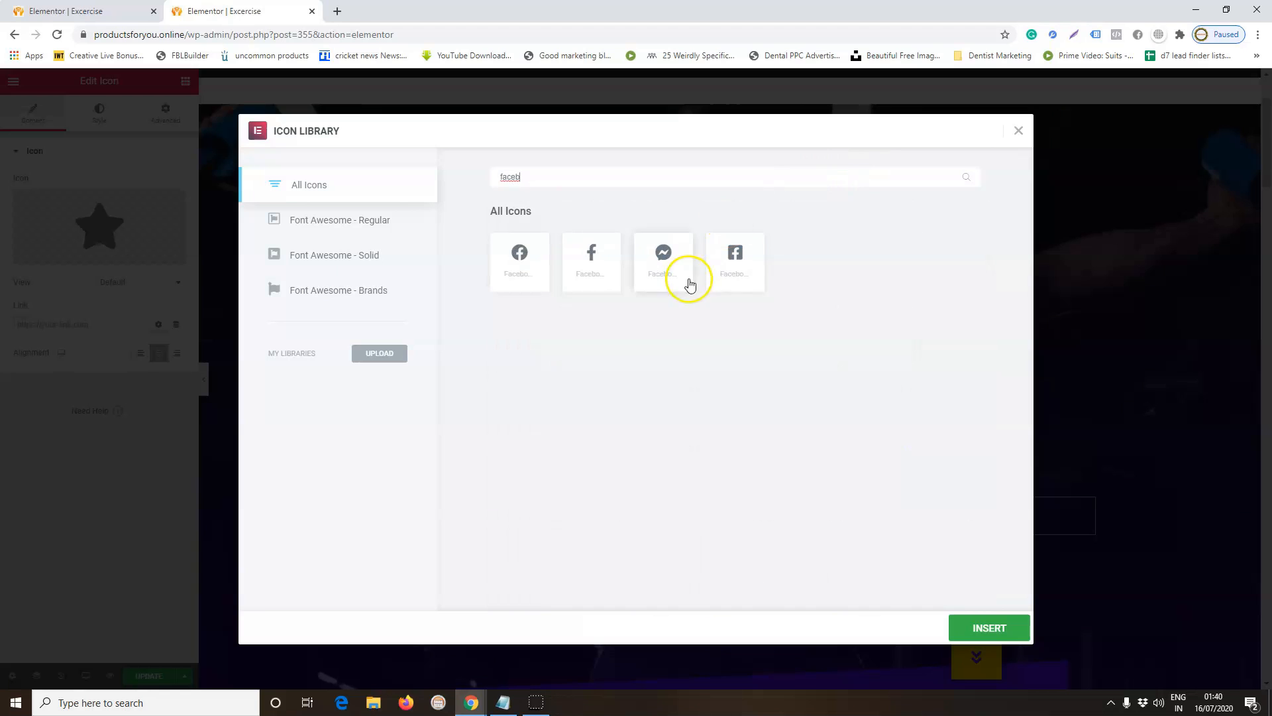
pyautogui.click(990, 640)
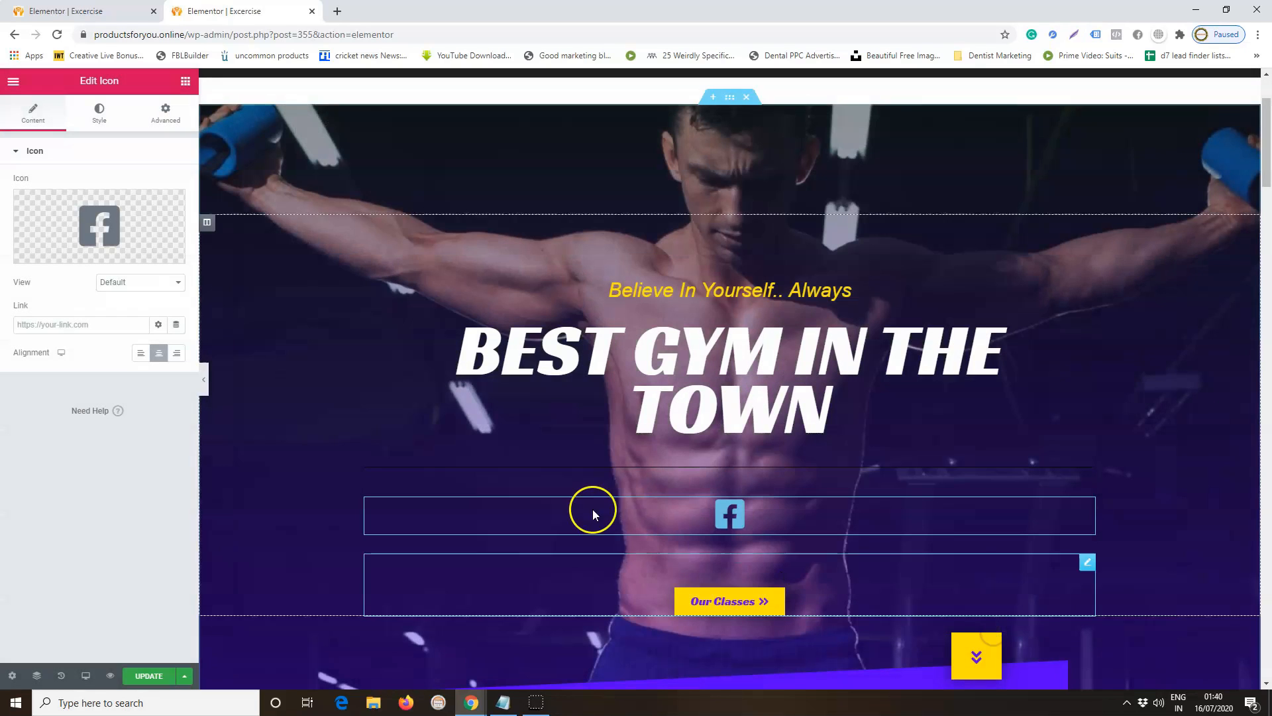
pyautogui.click(38, 324)
pyautogui.write('htts')
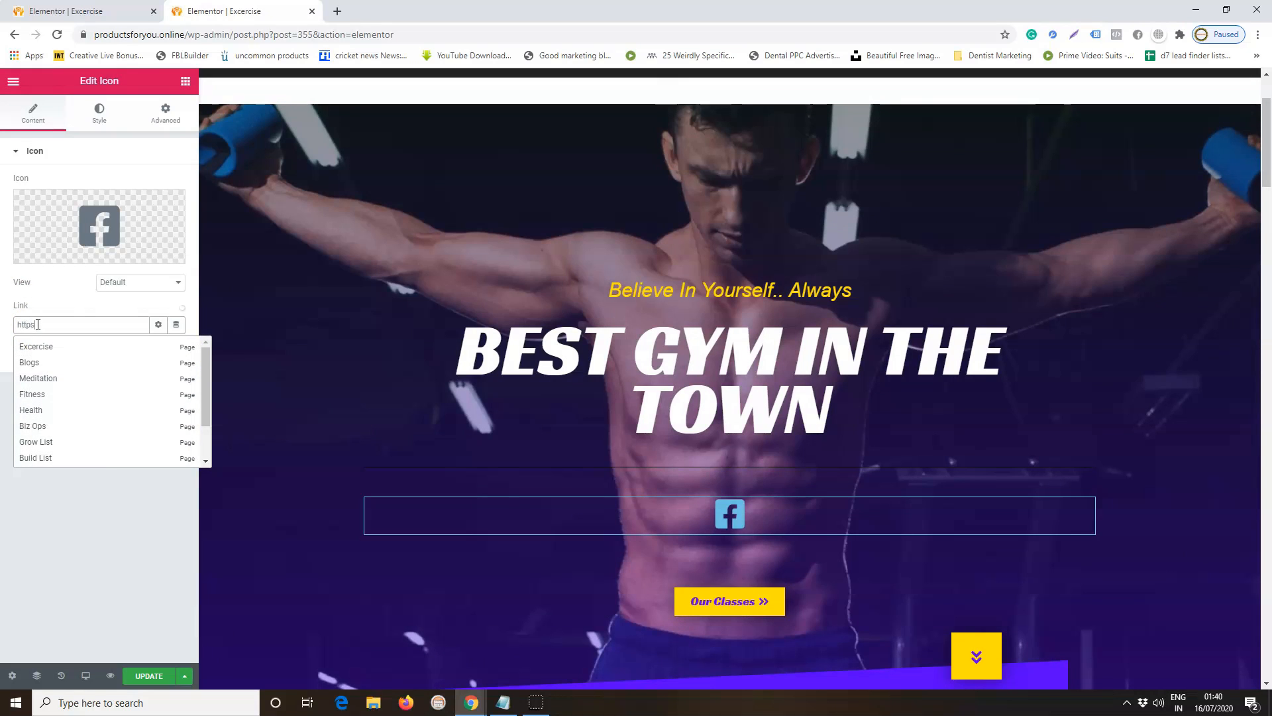
pyautogui.write('ce')
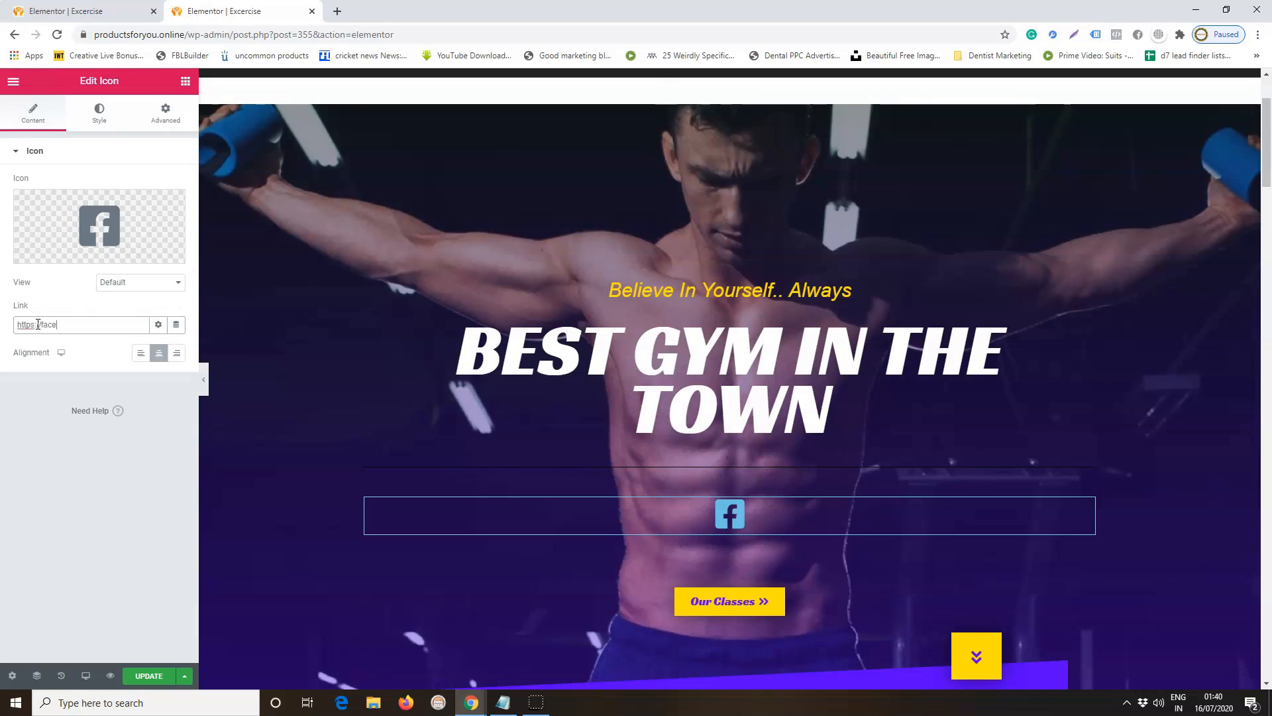
pyautogui.write('book.com')
# Look through the available Basic and Pro widgets, from Inner Section down to Lottie.
pyautogui.click(193, 83)
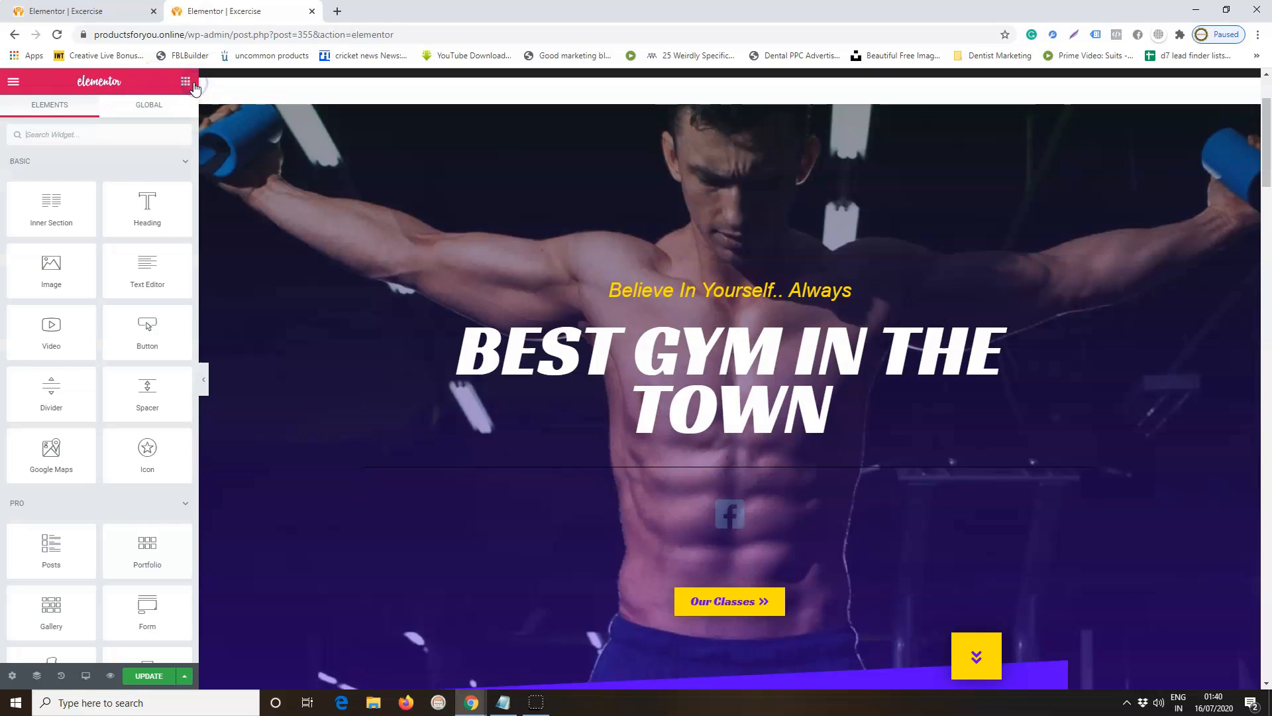
pyautogui.scroll(-3, 111, 188)
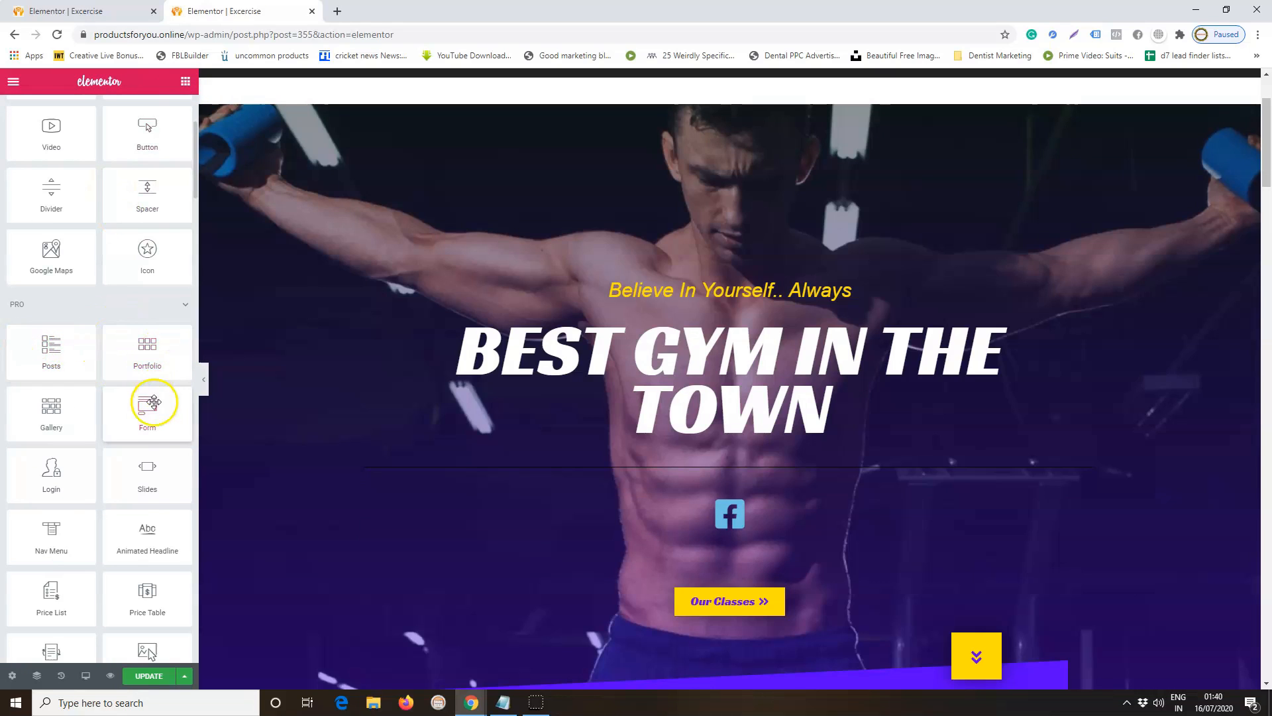
pyautogui.scroll(-7, 154, 431)
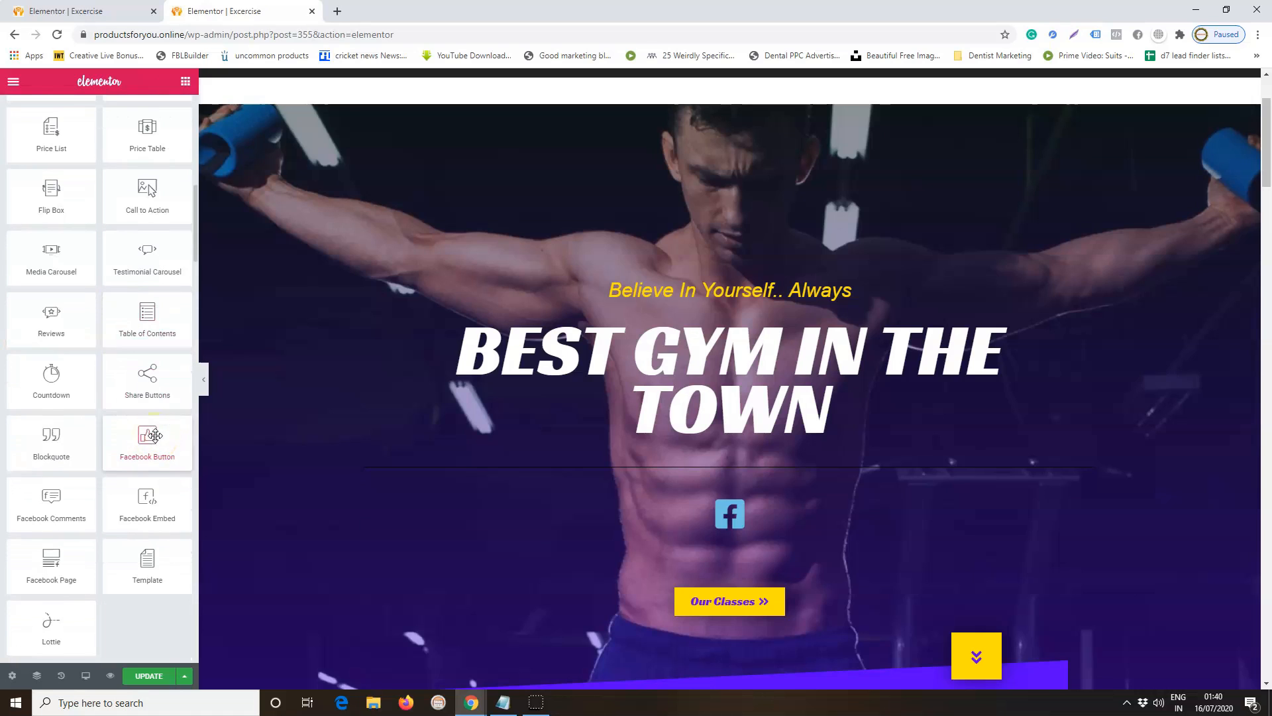
pyautogui.scroll(-3, 99, 327)
pyautogui.scroll(7, 99, 327)
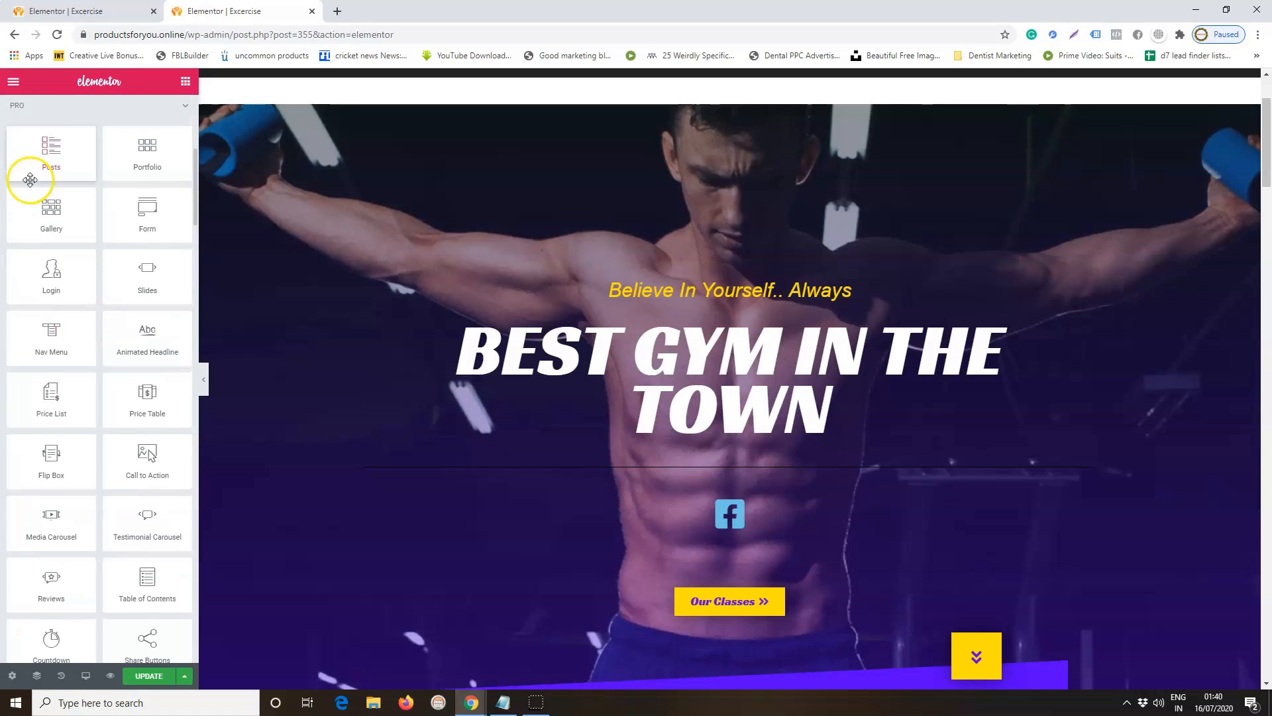
pyautogui.scroll(3, 26, 192)
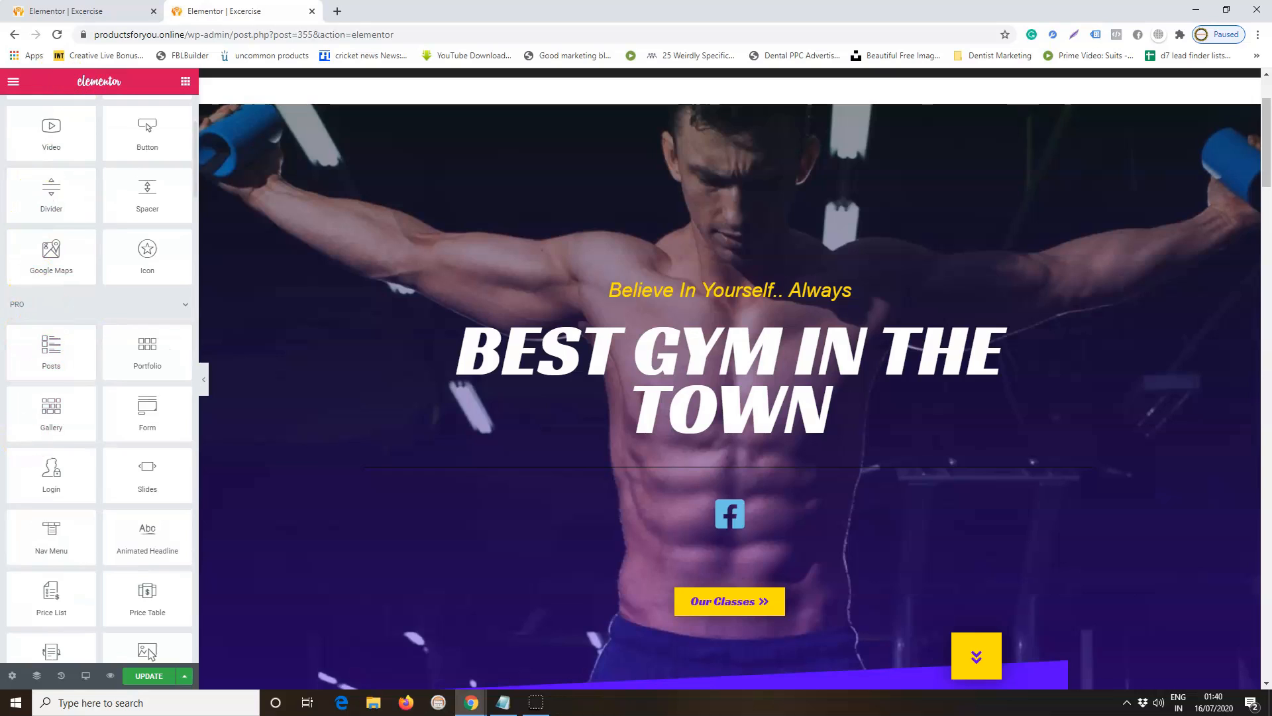
pyautogui.scroll(-2, 101, 399)
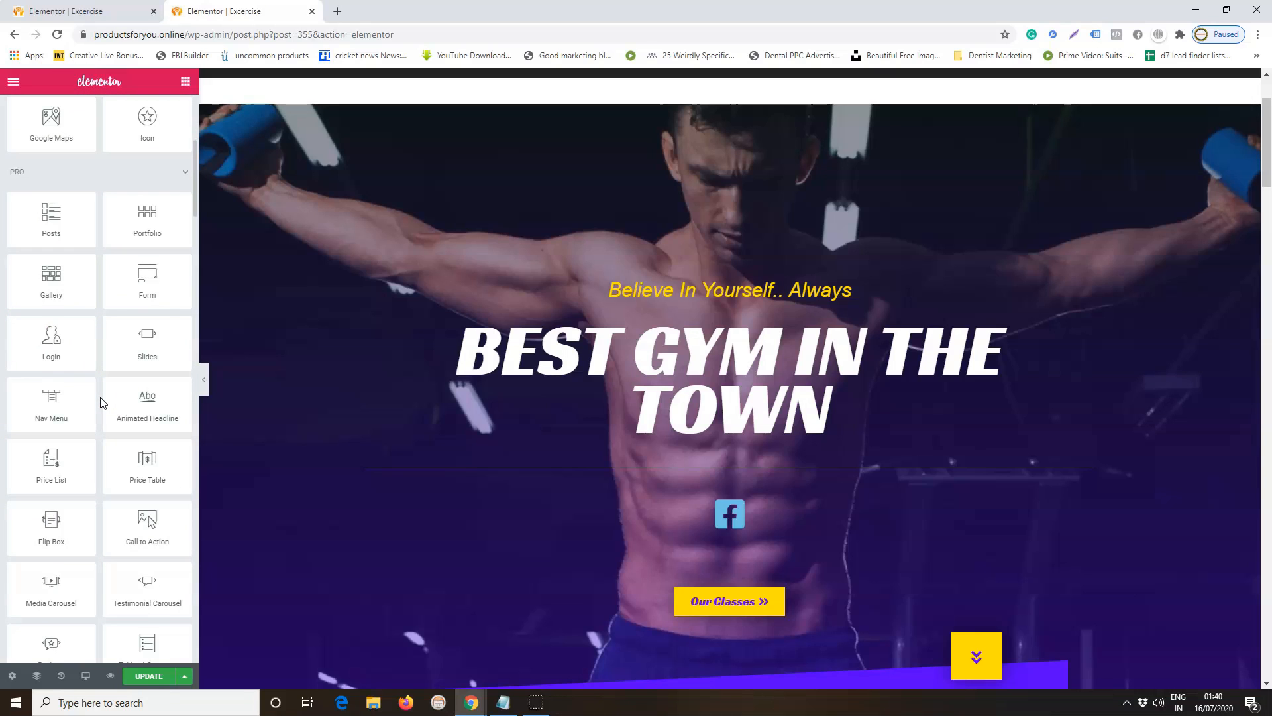
pyautogui.scroll(-1, 102, 403)
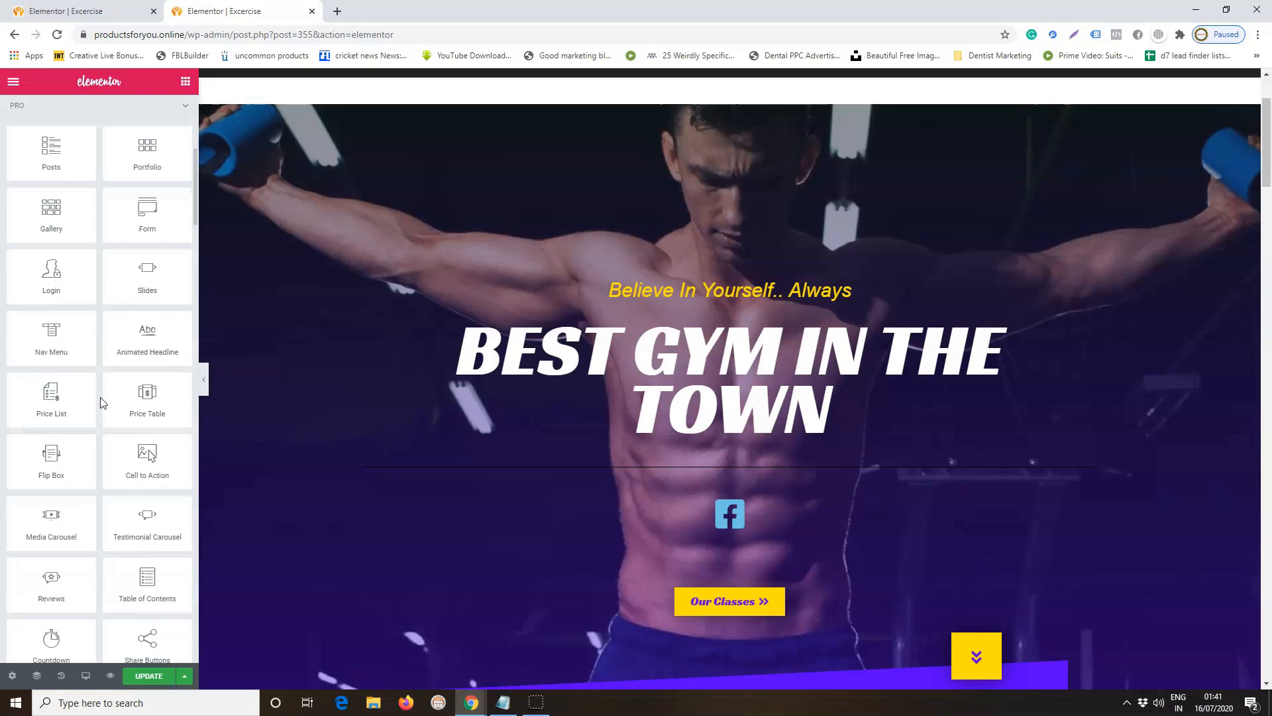
pyautogui.scroll(-1, 95, 365)
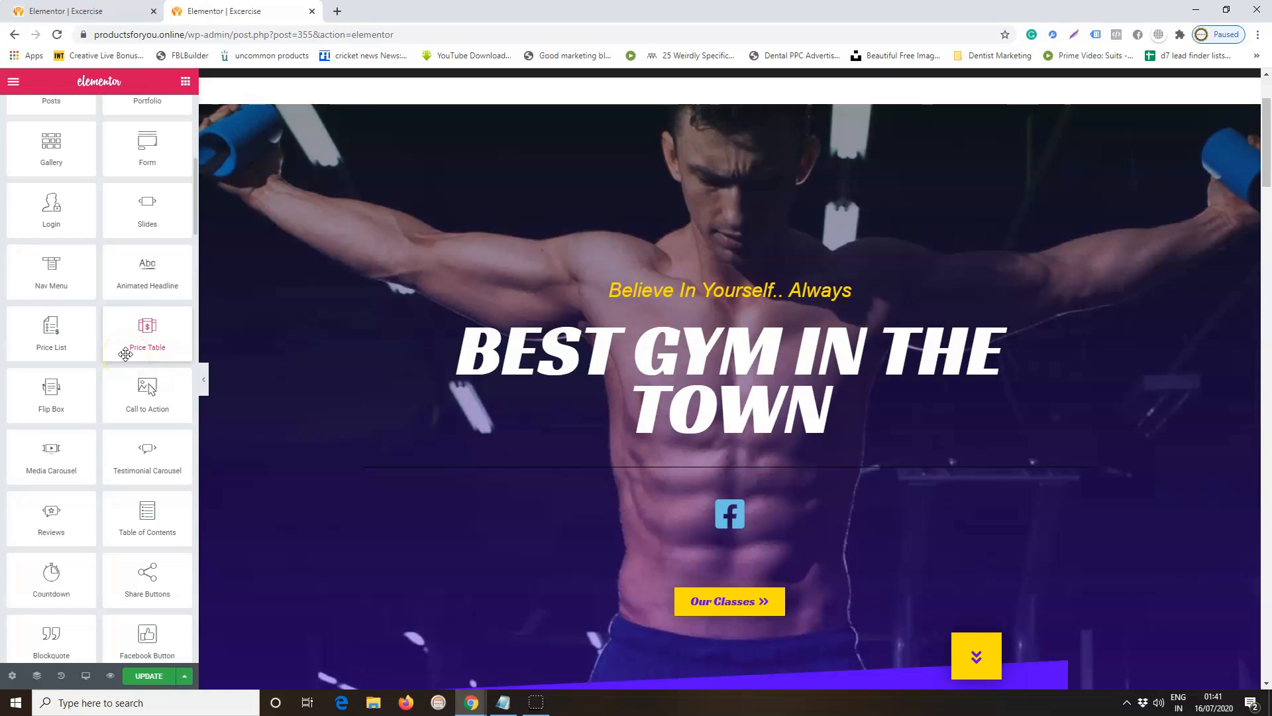
pyautogui.scroll(-1, 106, 454)
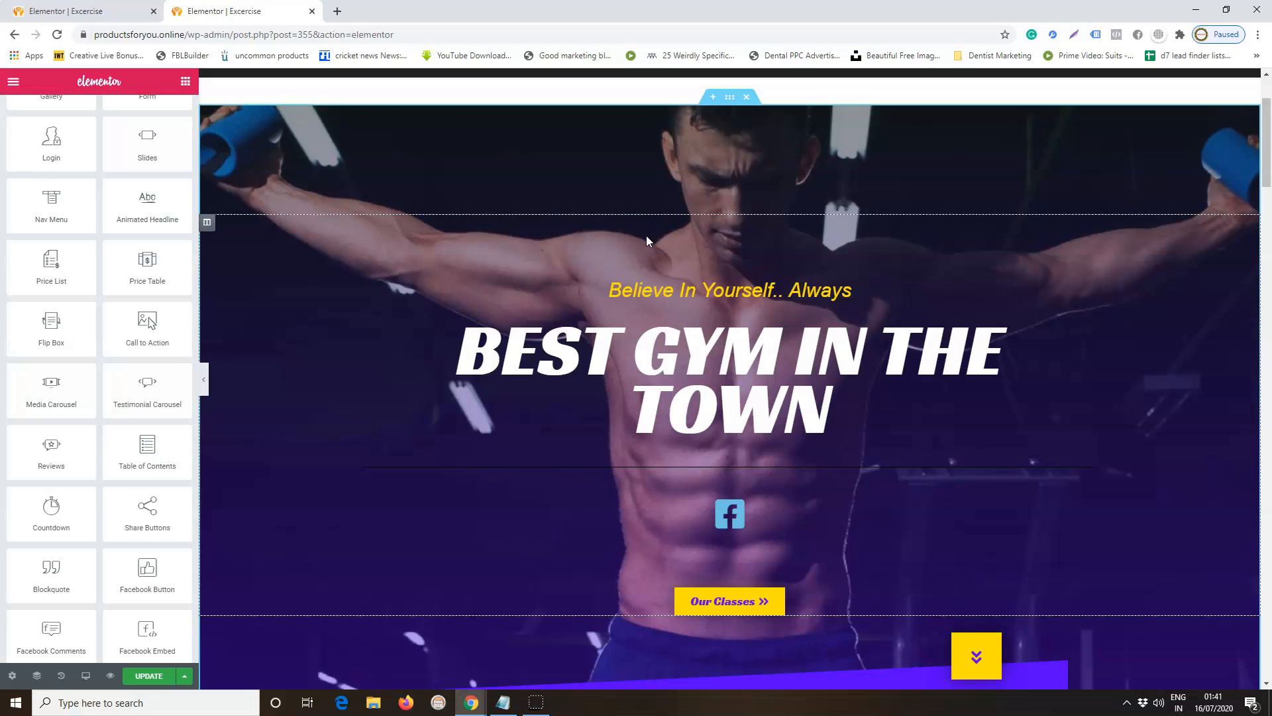
pyautogui.scroll(-2, 96, 267)
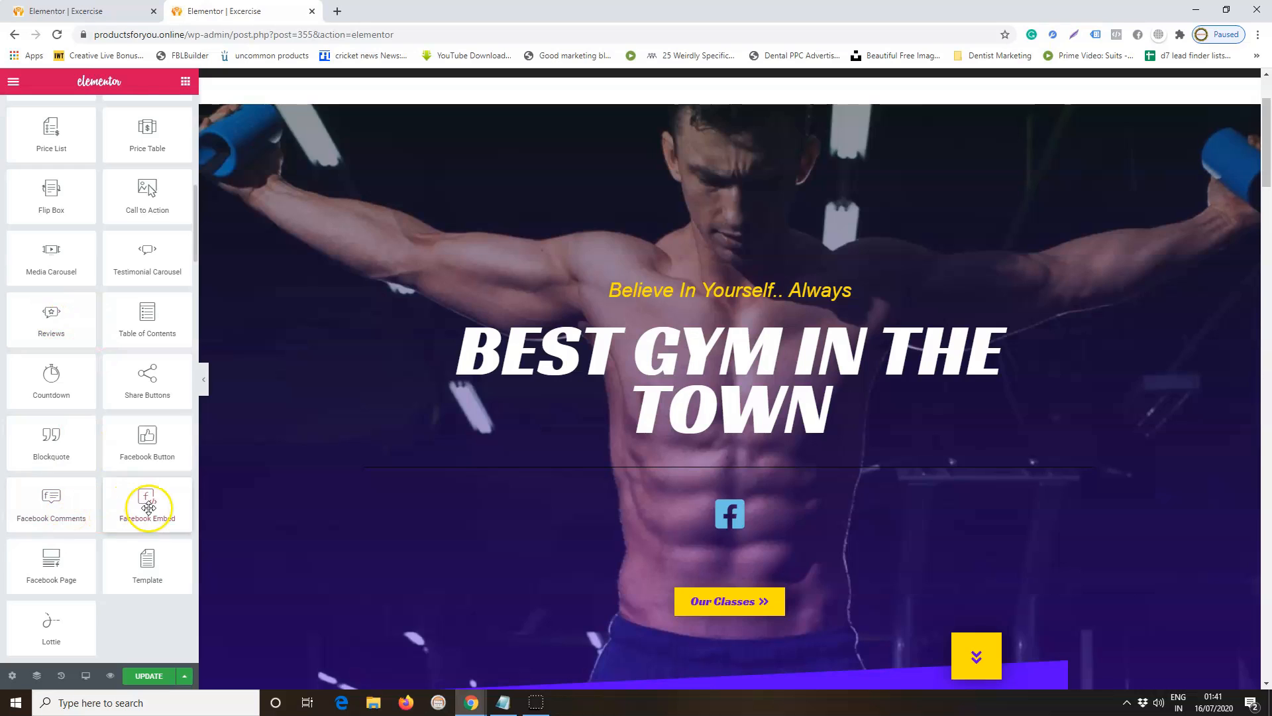
pyautogui.scroll(10, 147, 513)
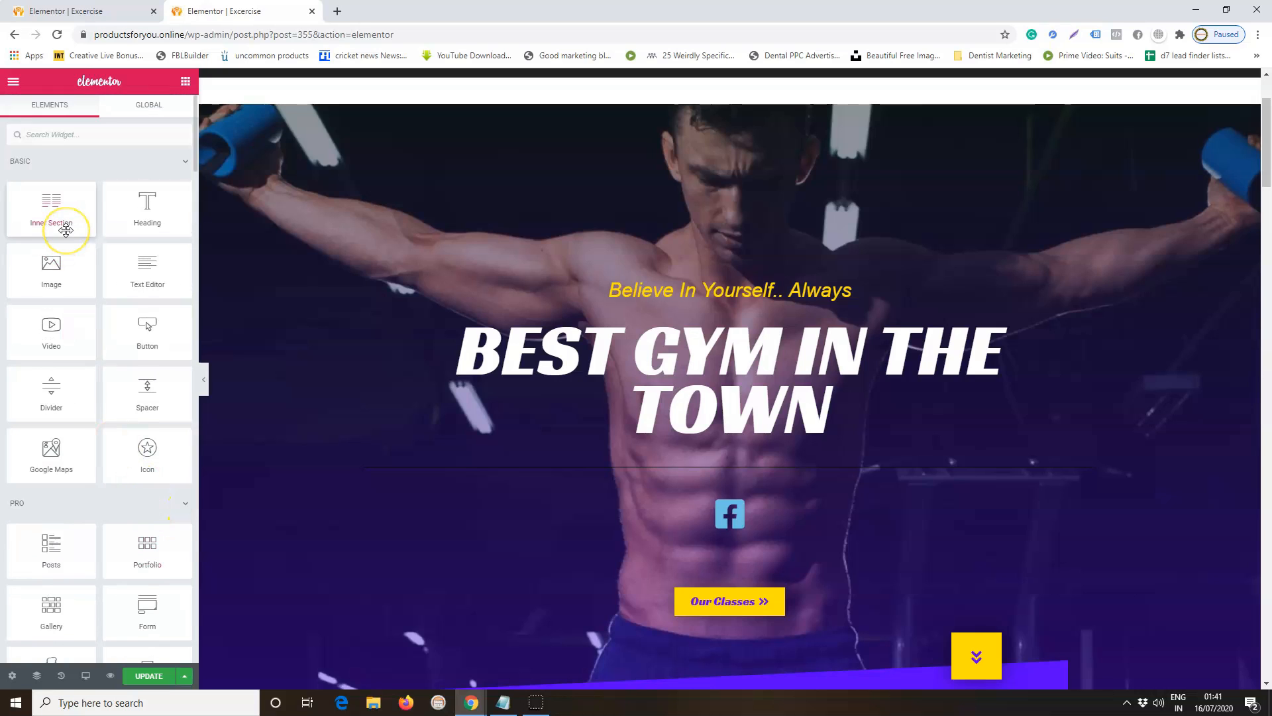
pyautogui.scroll(-6, 1258, 406)
pyautogui.scroll(-3, 102, 307)
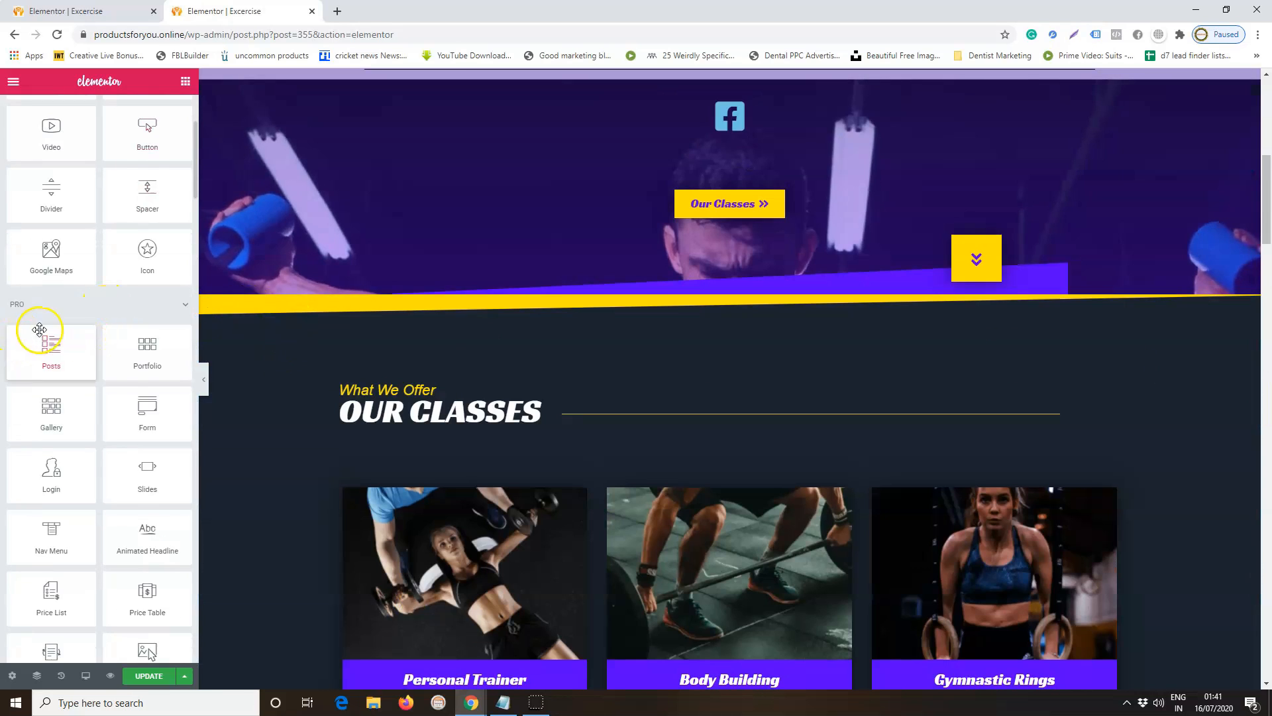
pyautogui.scroll(3, 122, 369)
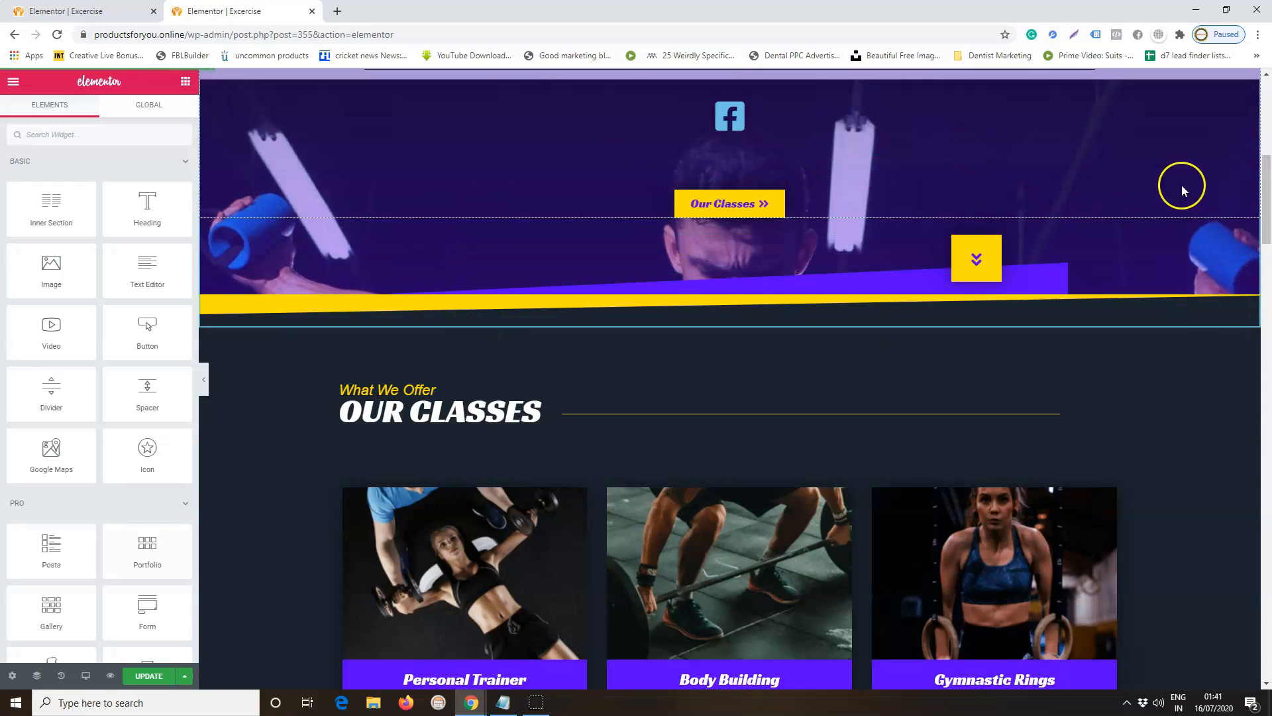
# Review the page's sections in the editor, from the hero and Our Classes down to the client testimonials.
pyautogui.scroll(-3, 269, 216)
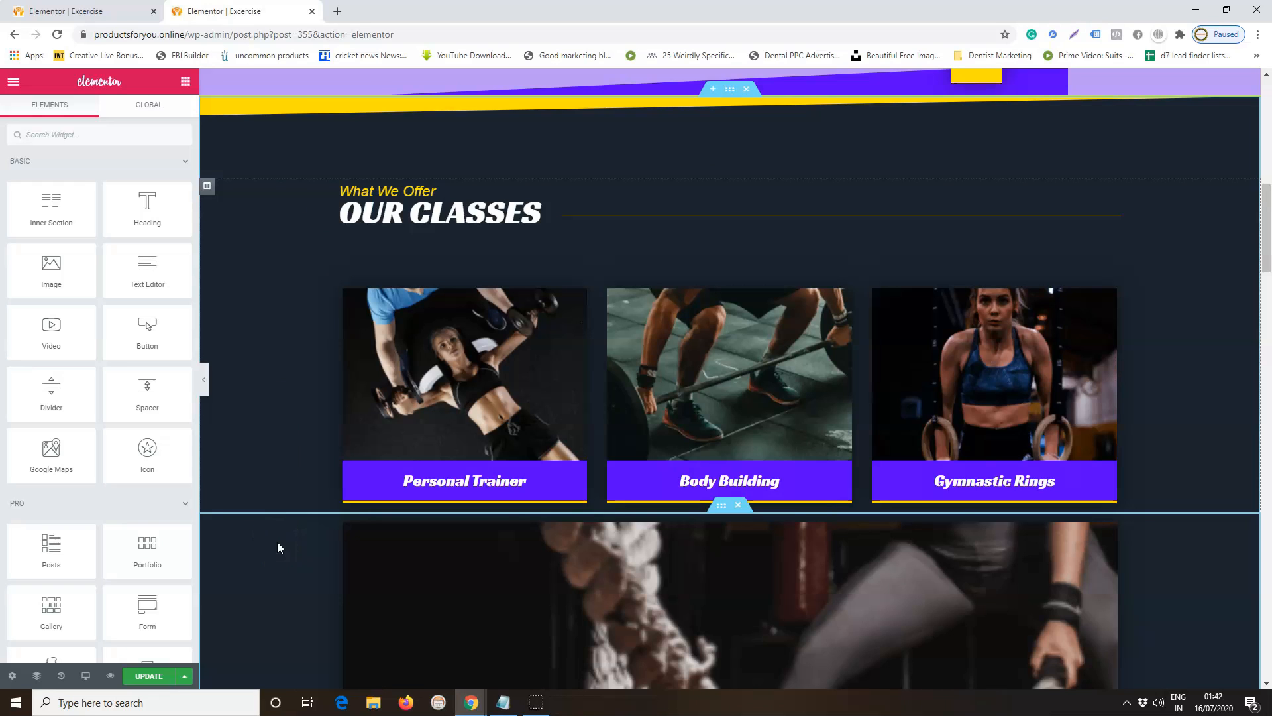
pyautogui.scroll(-10, 885, 308)
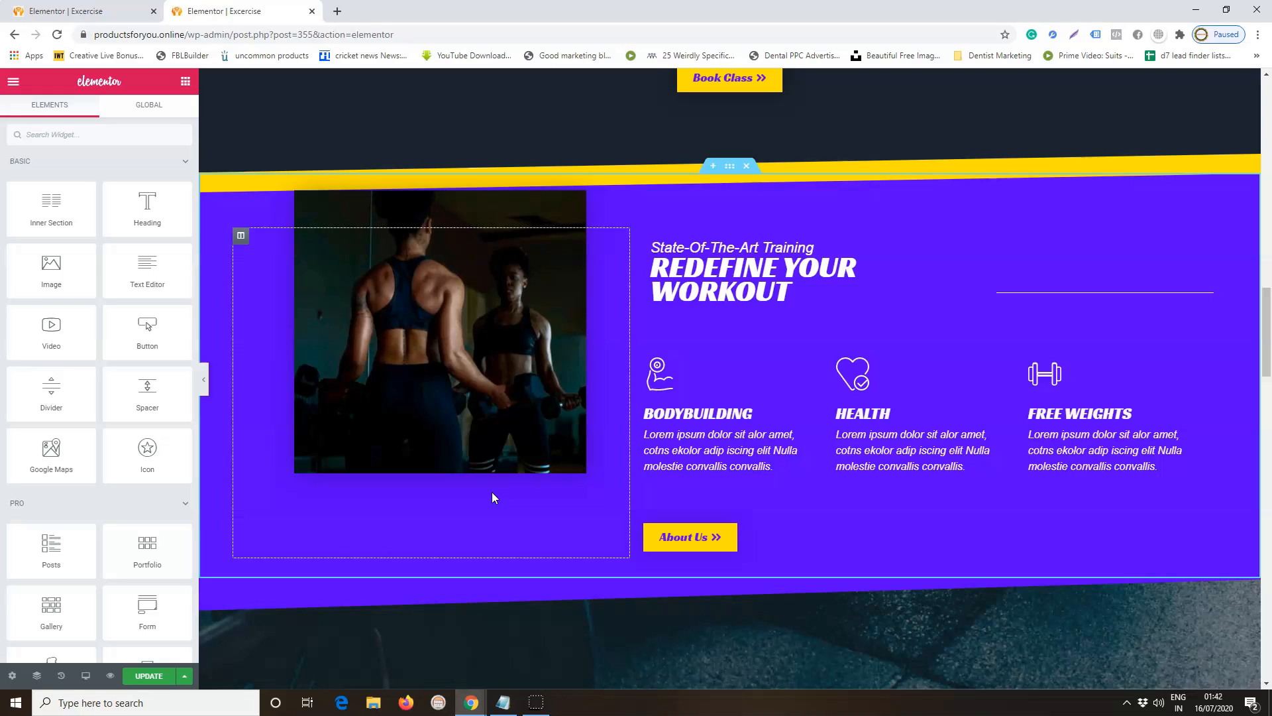
pyautogui.scroll(15, 817, 364)
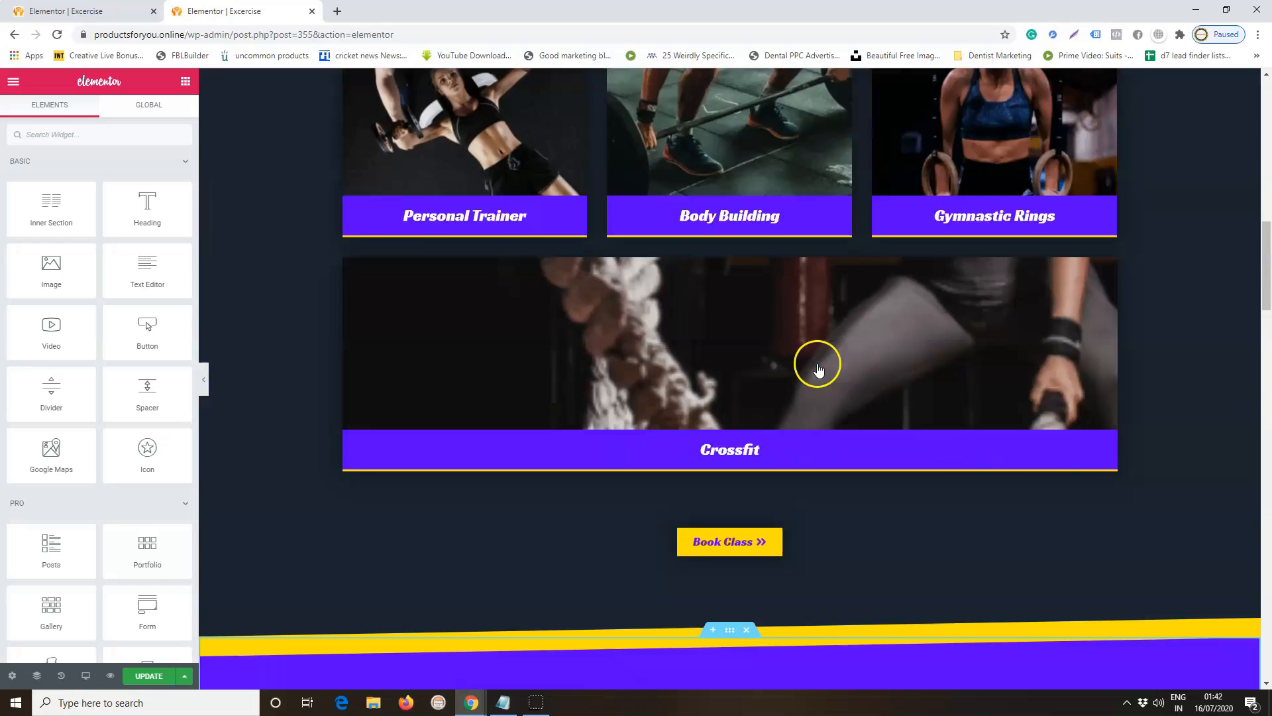
pyautogui.scroll(-20, 817, 363)
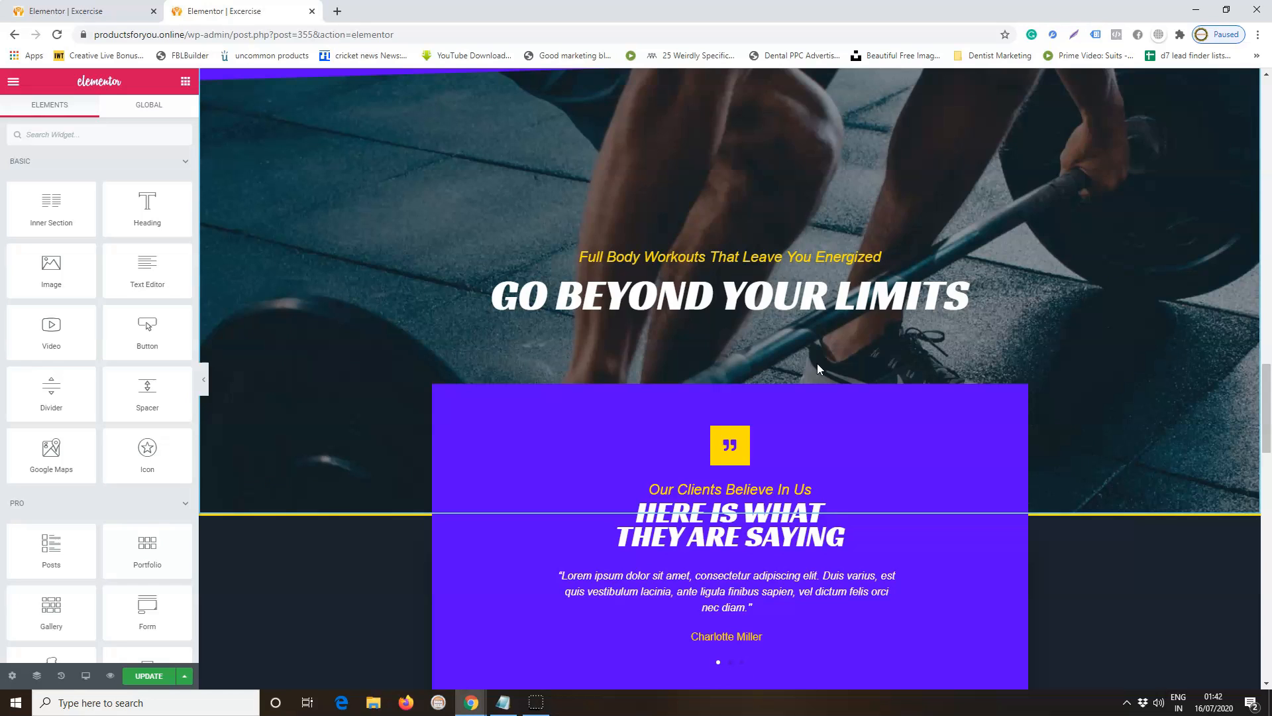
pyautogui.scroll(20, 818, 369)
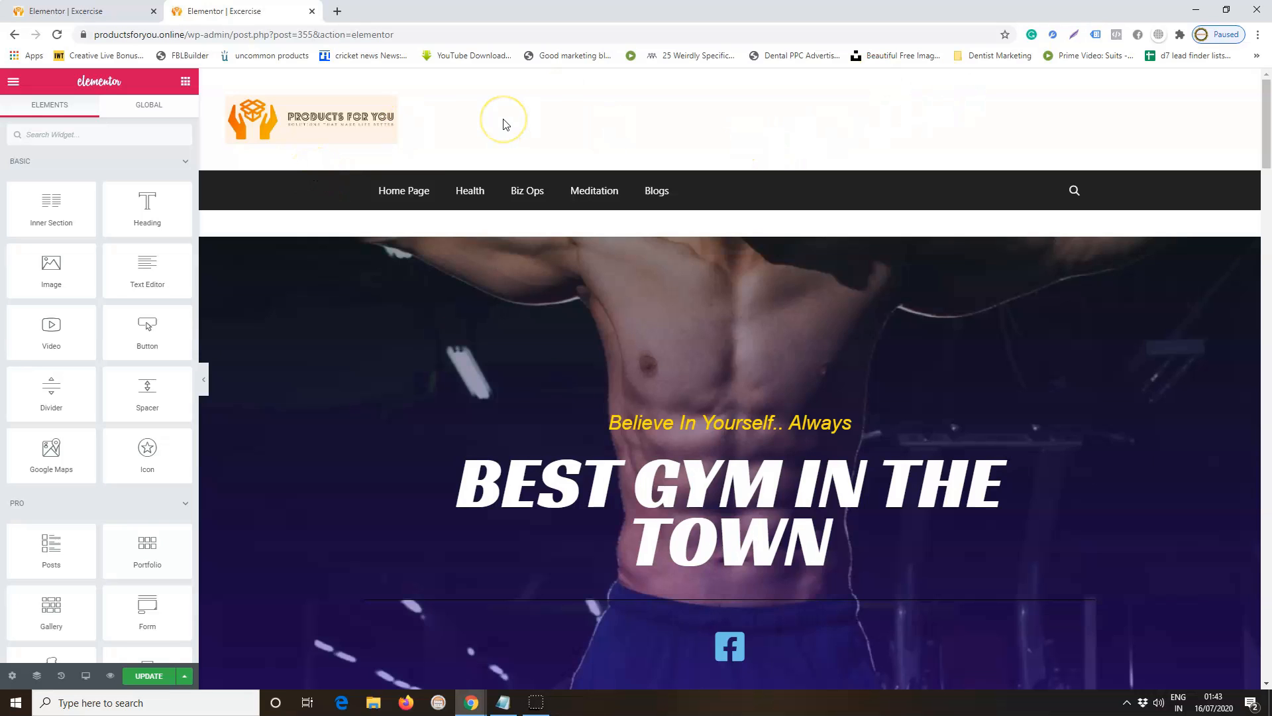
pyautogui.scroll(-4, 796, 370)
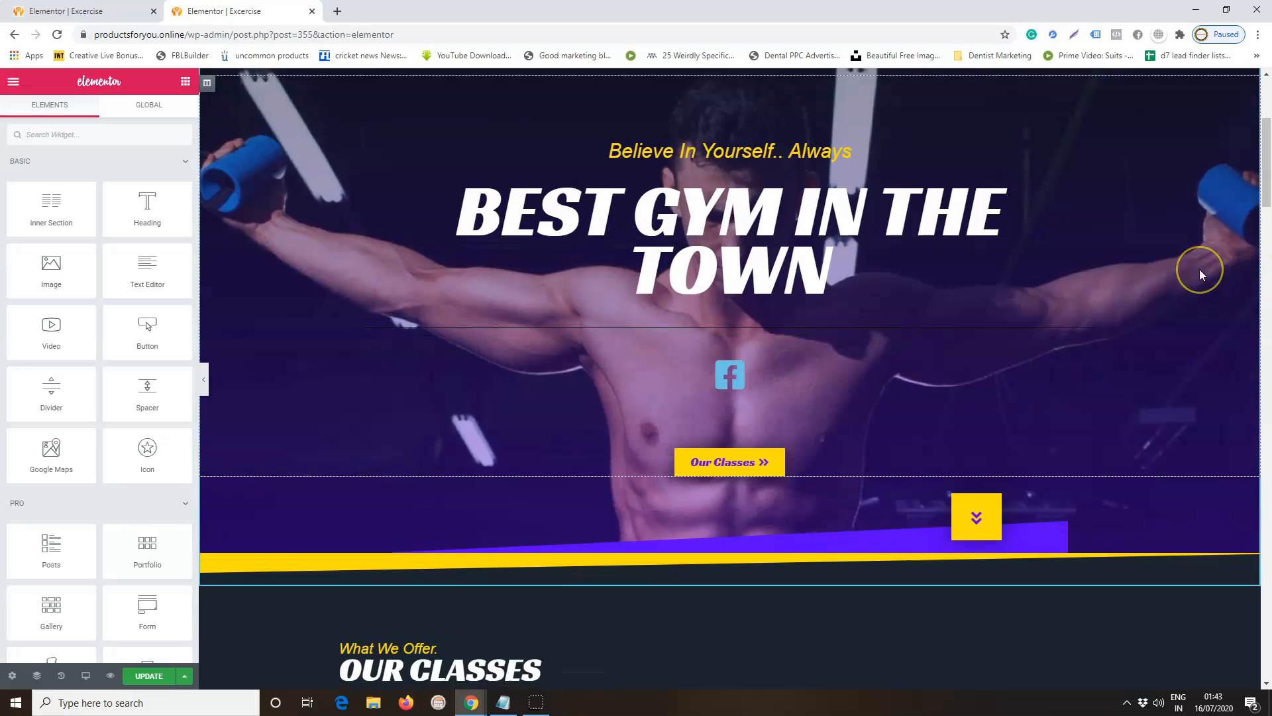
pyautogui.scroll(-6, 1200, 269)
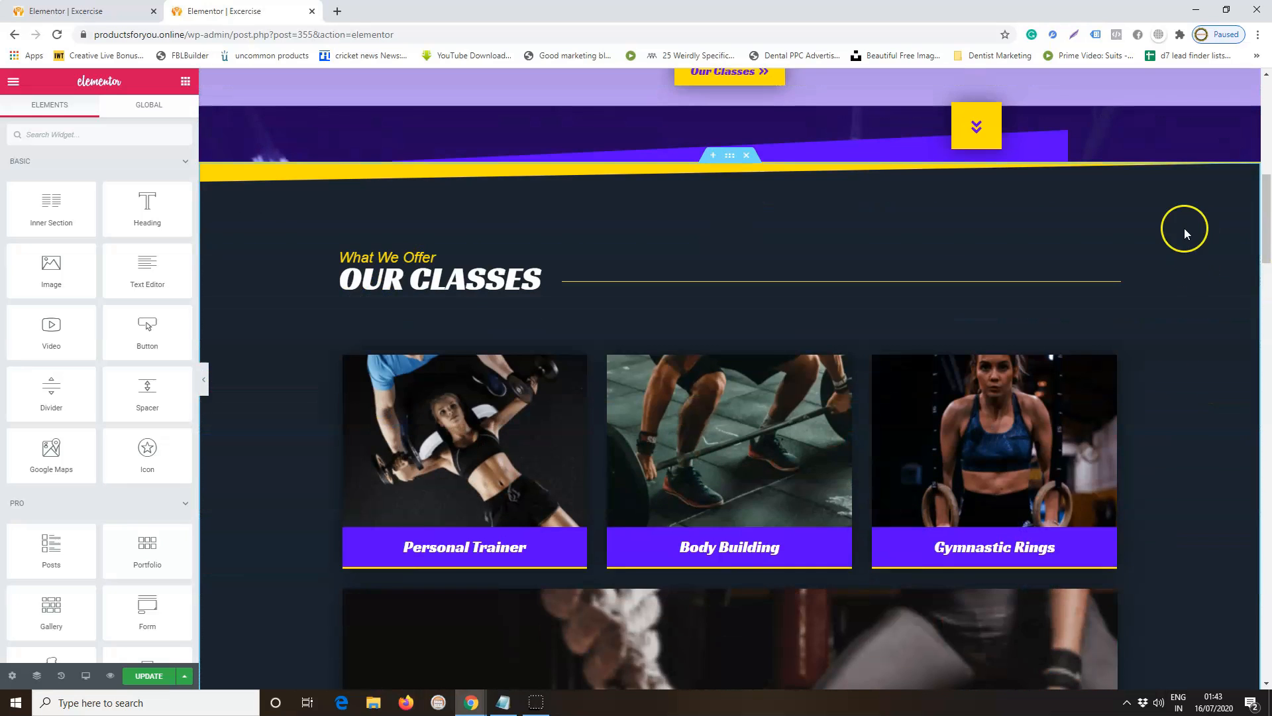
pyautogui.scroll(-6, 1185, 234)
pyautogui.scroll(-4, 1185, 233)
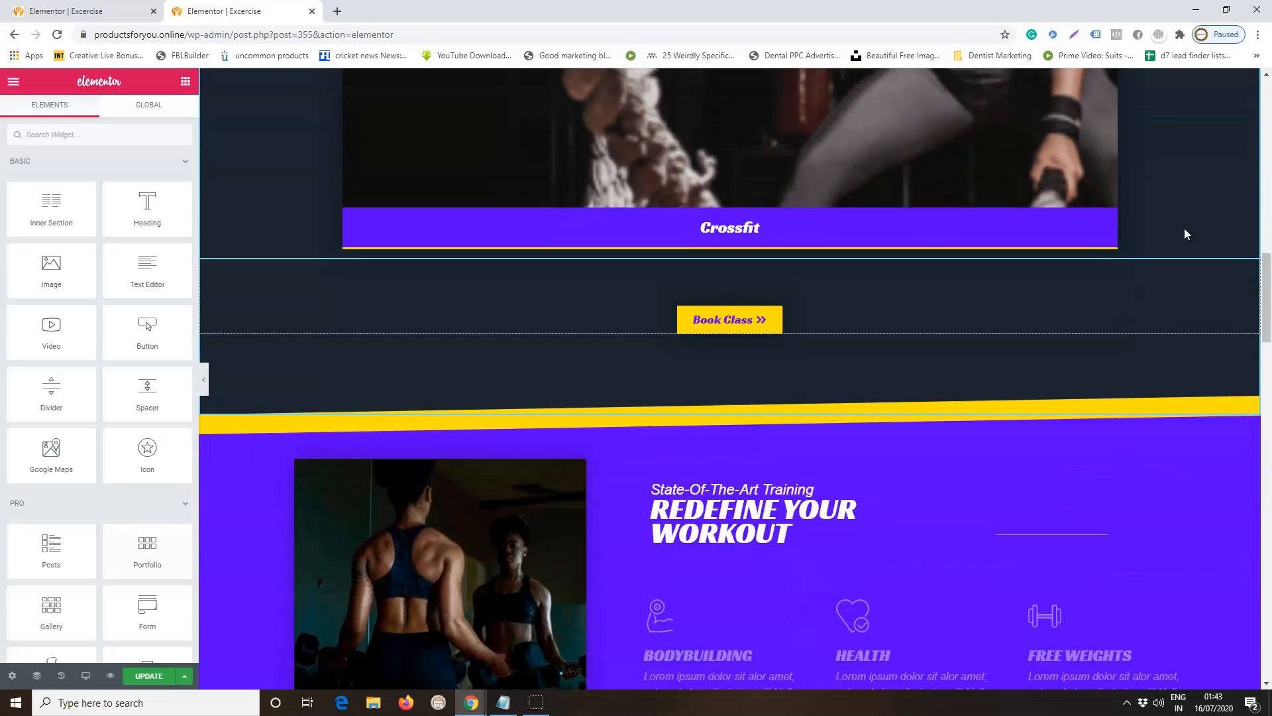